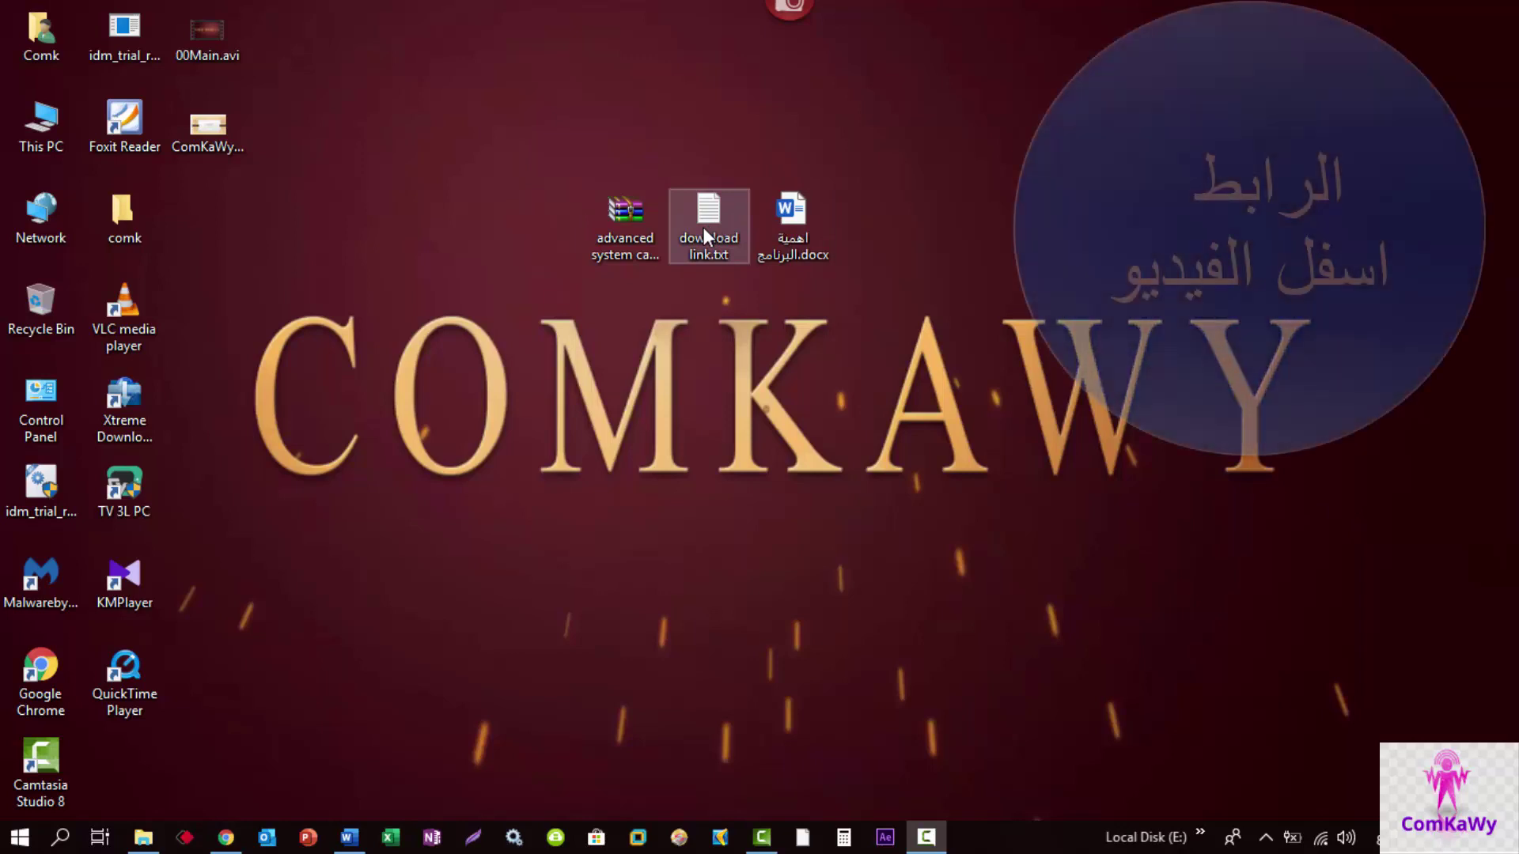
Copy the download URL from download link.txt on the desktop and minimize the text file.
{"action": "double_click", "coordinate": [705, 228]}
{"action": "left_click_drag", "start_coordinate": [442, 339], "coordinate": [158, 301]}
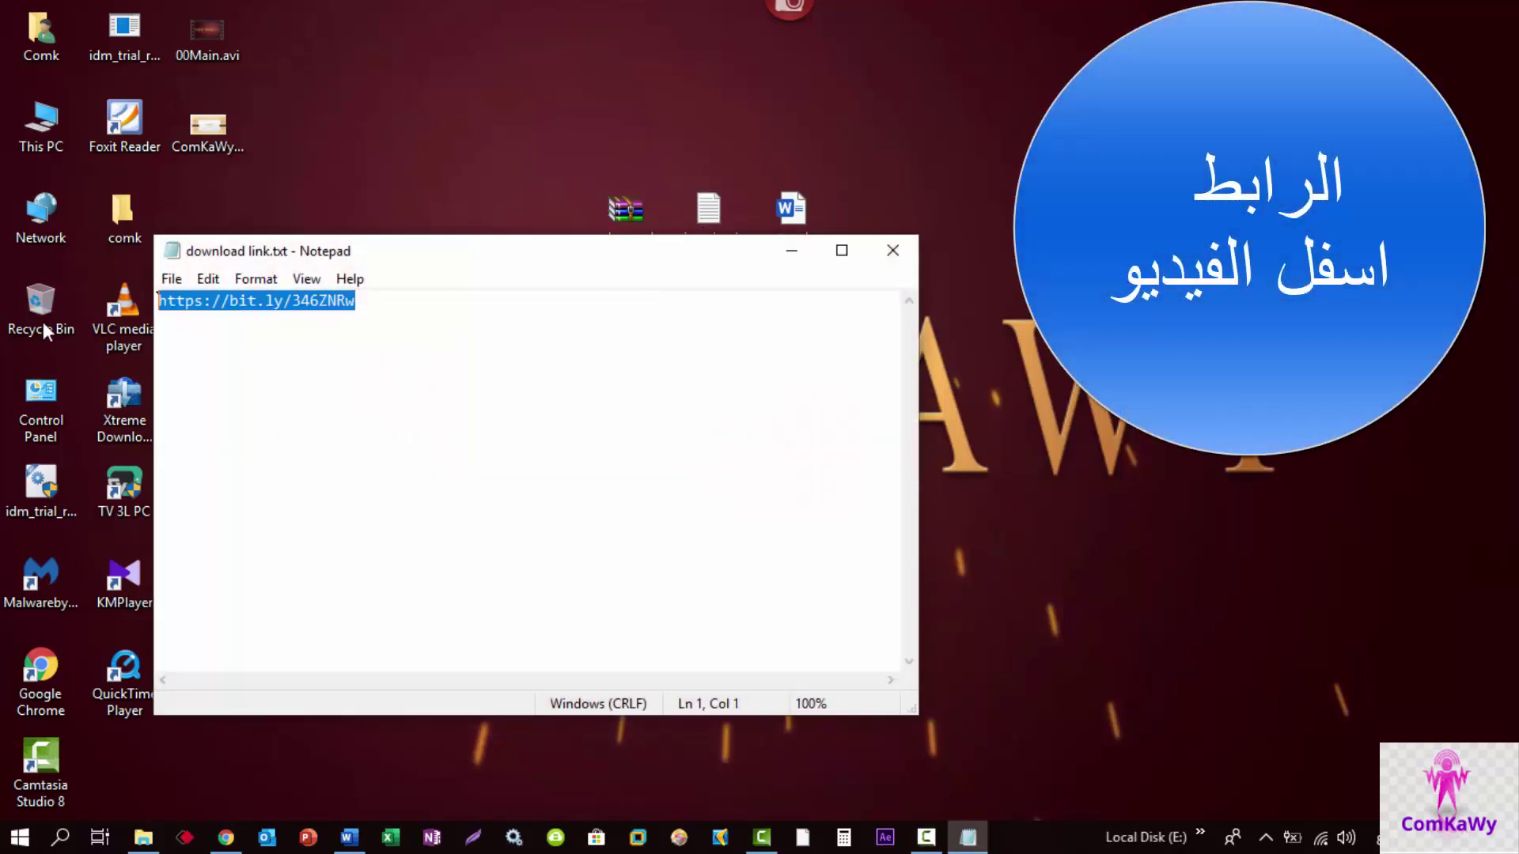
{"action": "right_click", "coordinate": [212, 305]}
{"action": "left_click", "coordinate": [305, 390]}
{"action": "left_click", "coordinate": [792, 251]}
Switch to Chrome and go to the copied link to view the advanced system care 9.rar page, and minimize the browser.
{"action": "left_click", "coordinate": [225, 840]}
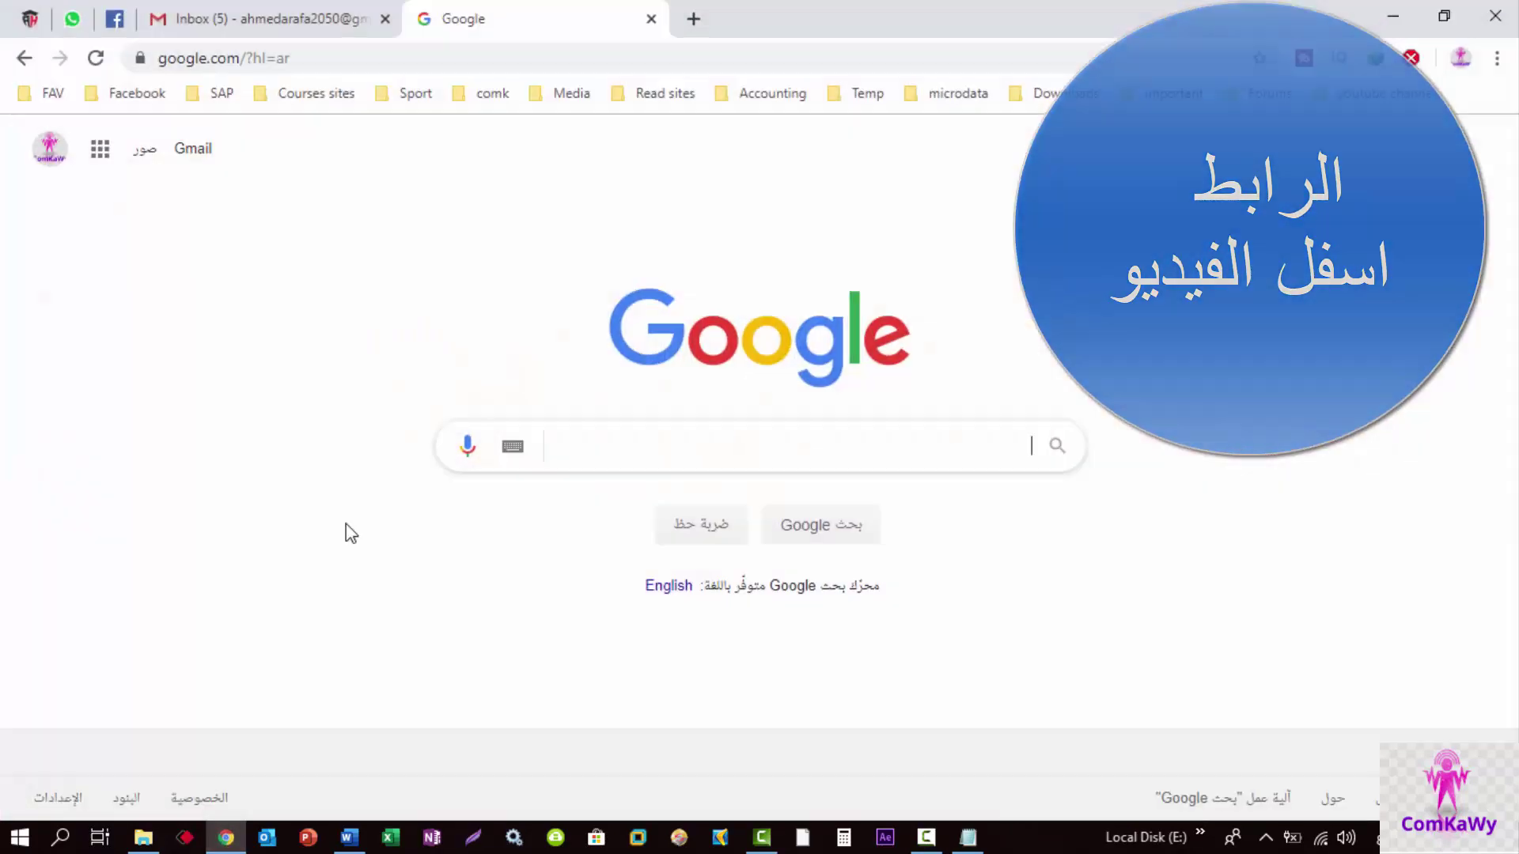
{"action": "left_click", "coordinate": [246, 57]}
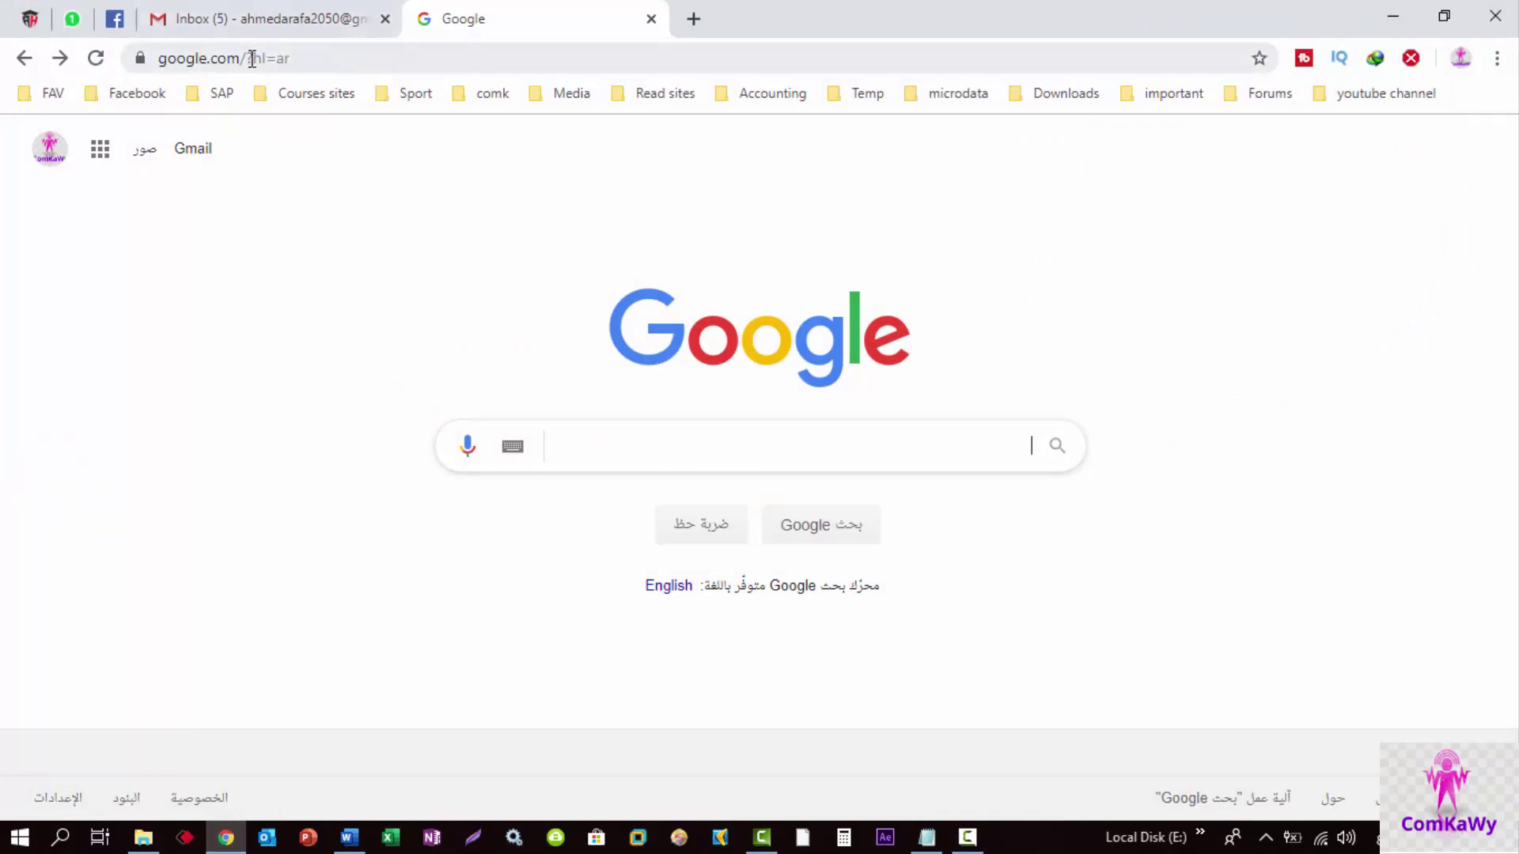
{"action": "left_click", "coordinate": [251, 58]}
{"action": "right_click", "coordinate": [250, 62]}
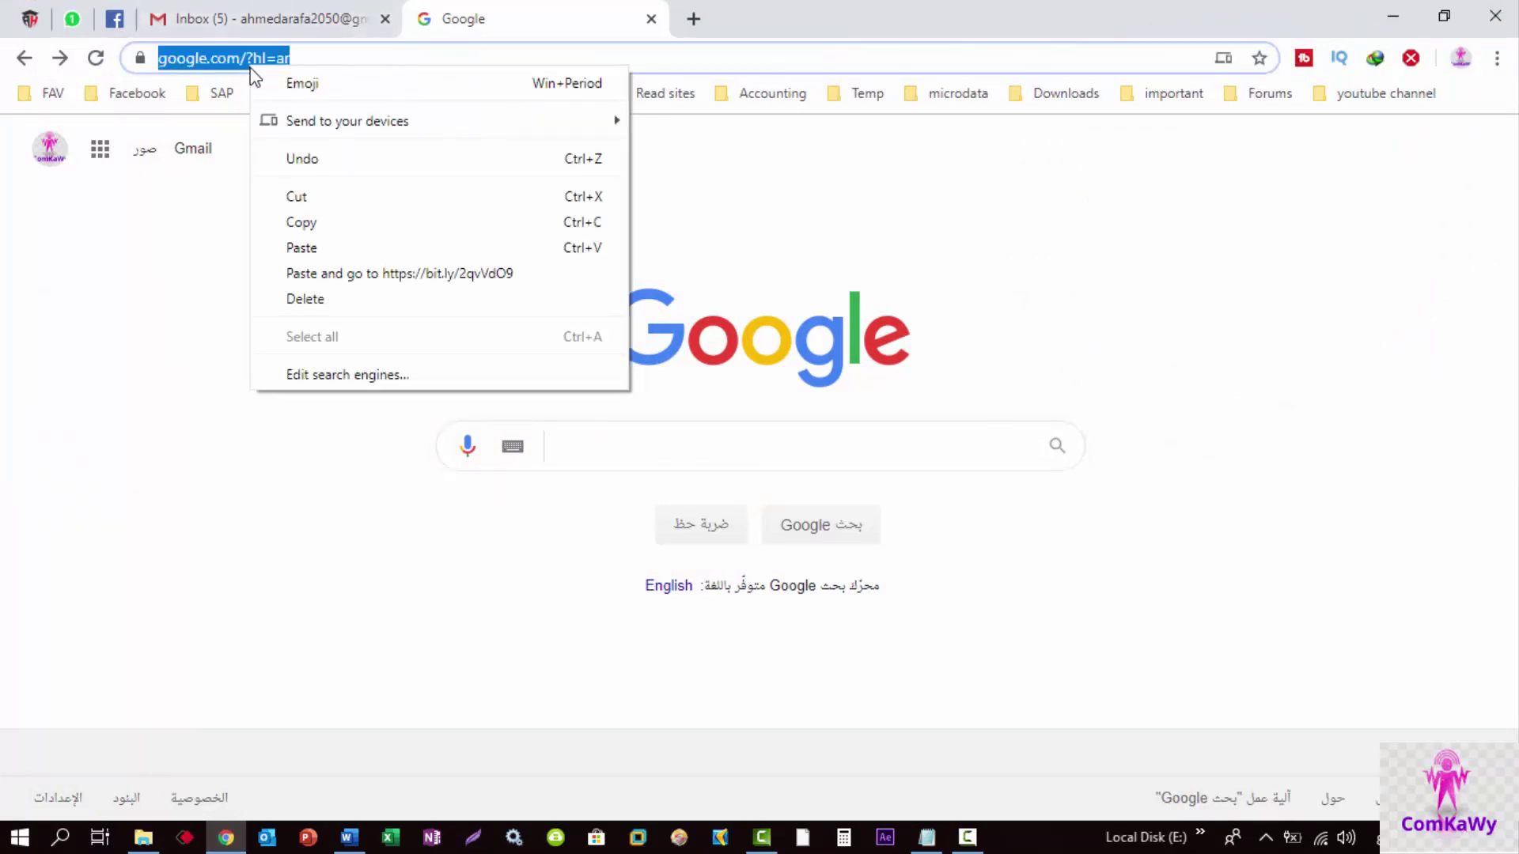
{"action": "left_click", "coordinate": [299, 273]}
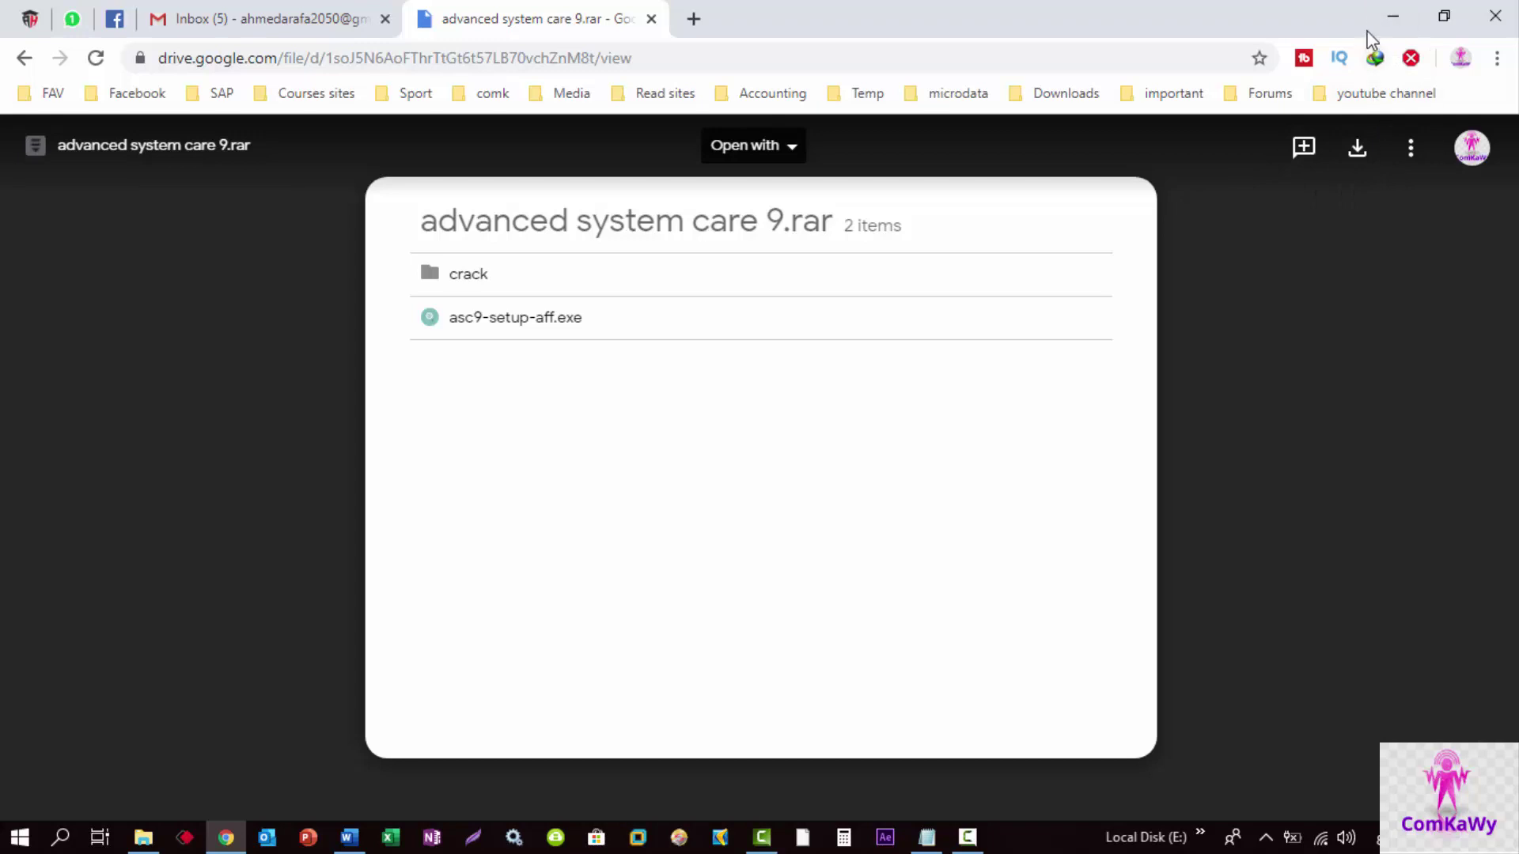
{"action": "left_click", "coordinate": [1389, 20]}
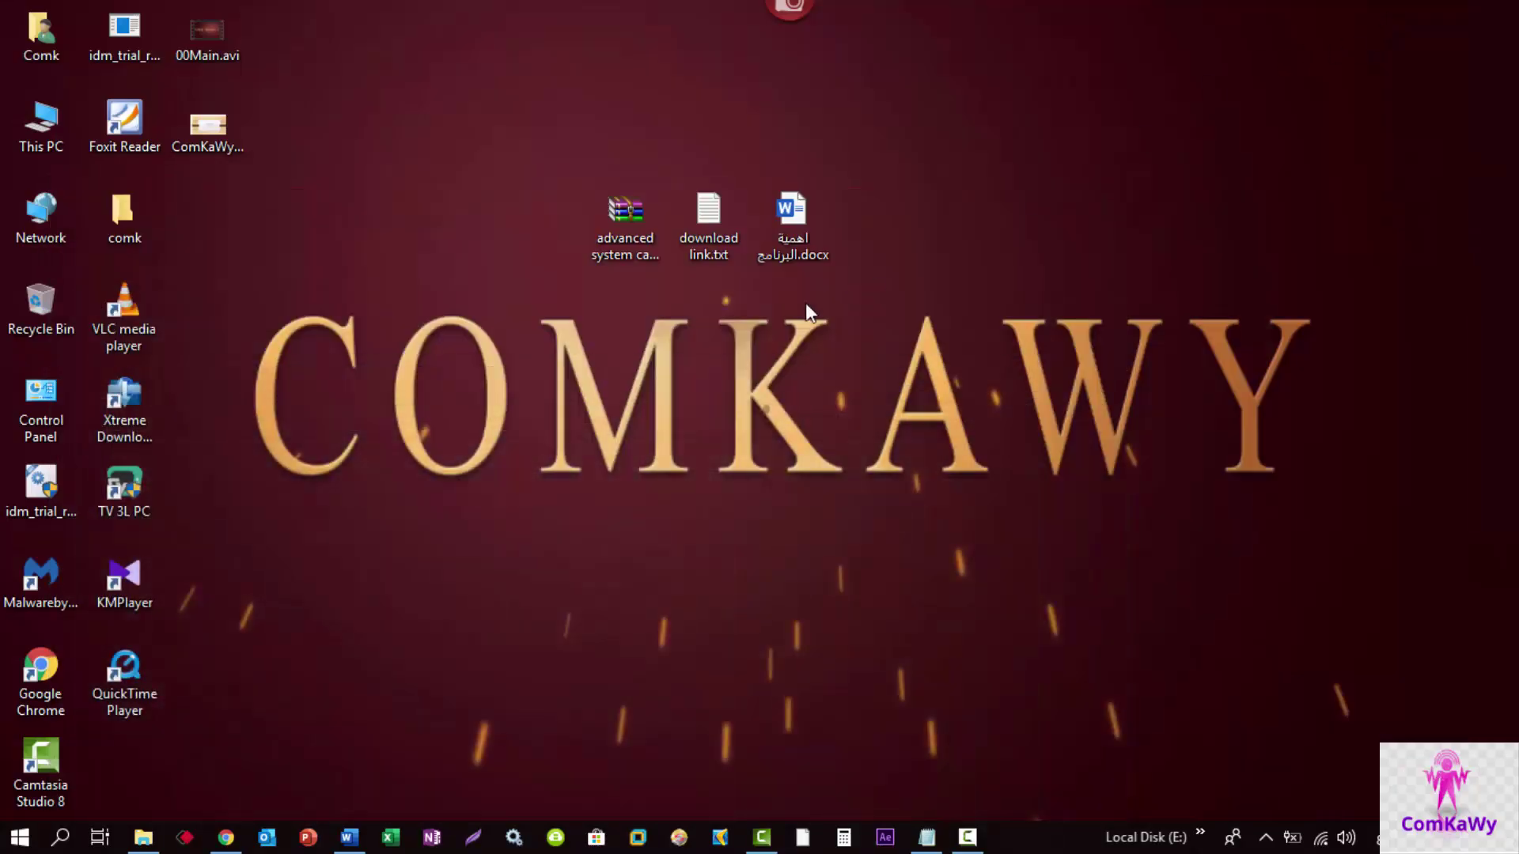
Move the advanced system care 9 archive aside on the desktop and extract its contents there.
{"action": "left_click_drag", "start_coordinate": [628, 222], "coordinate": [516, 234]}
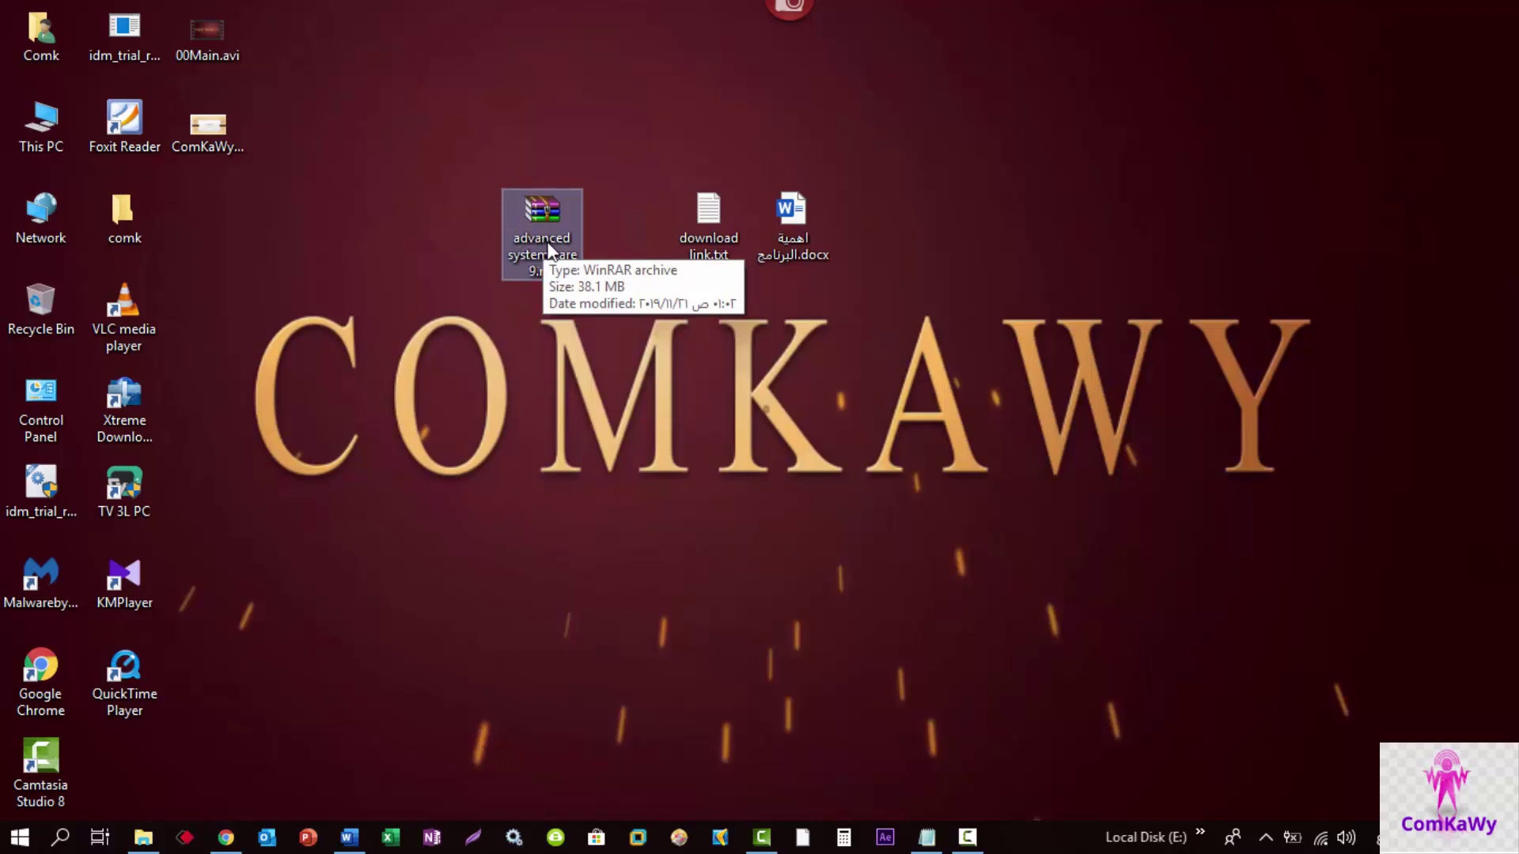
{"action": "right_click", "coordinate": [546, 243]}
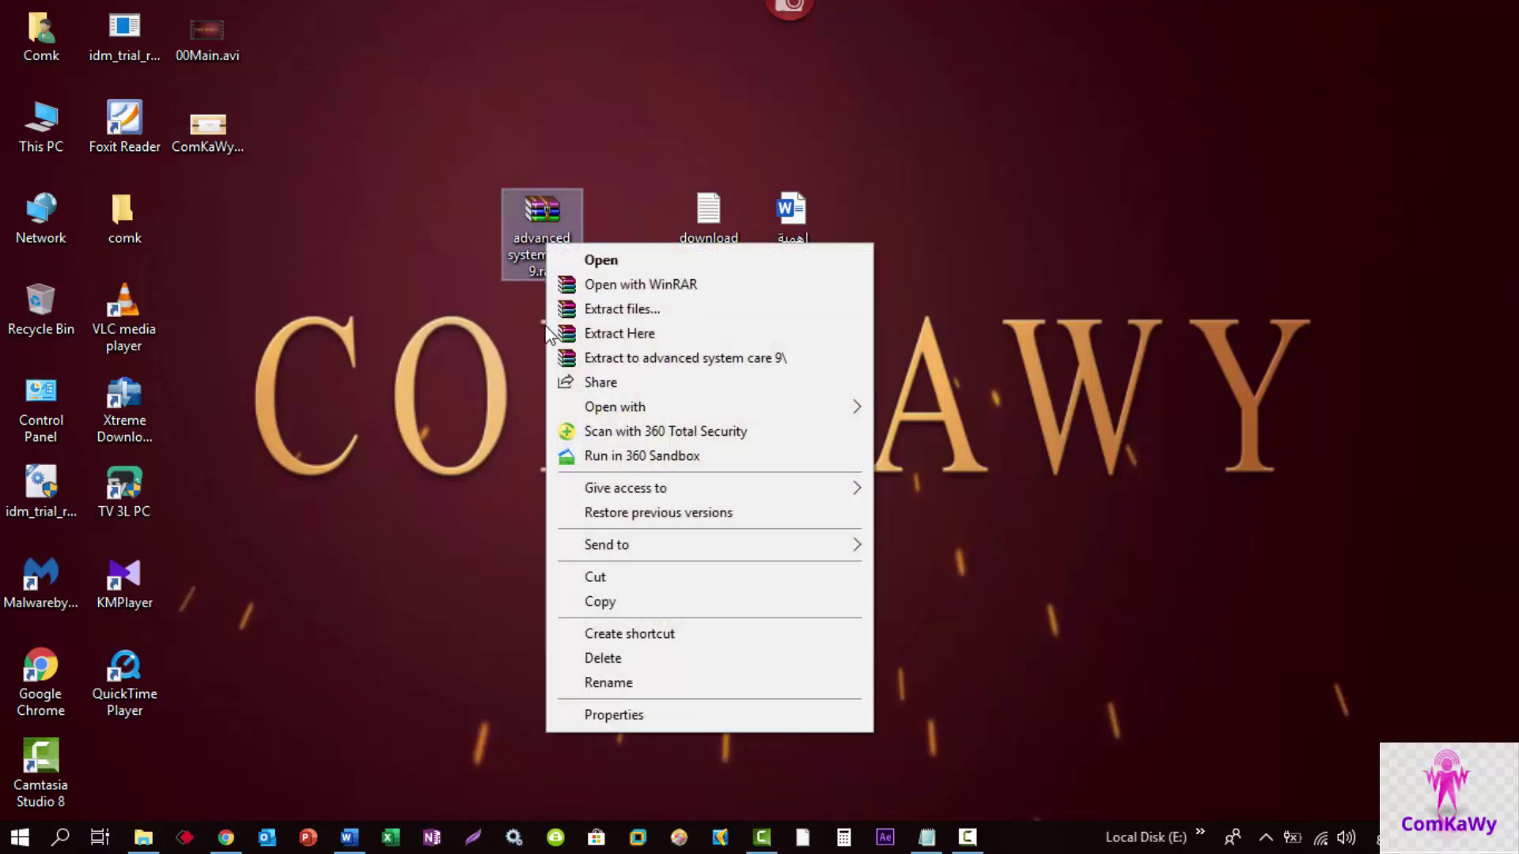
{"action": "left_click", "coordinate": [631, 336]}
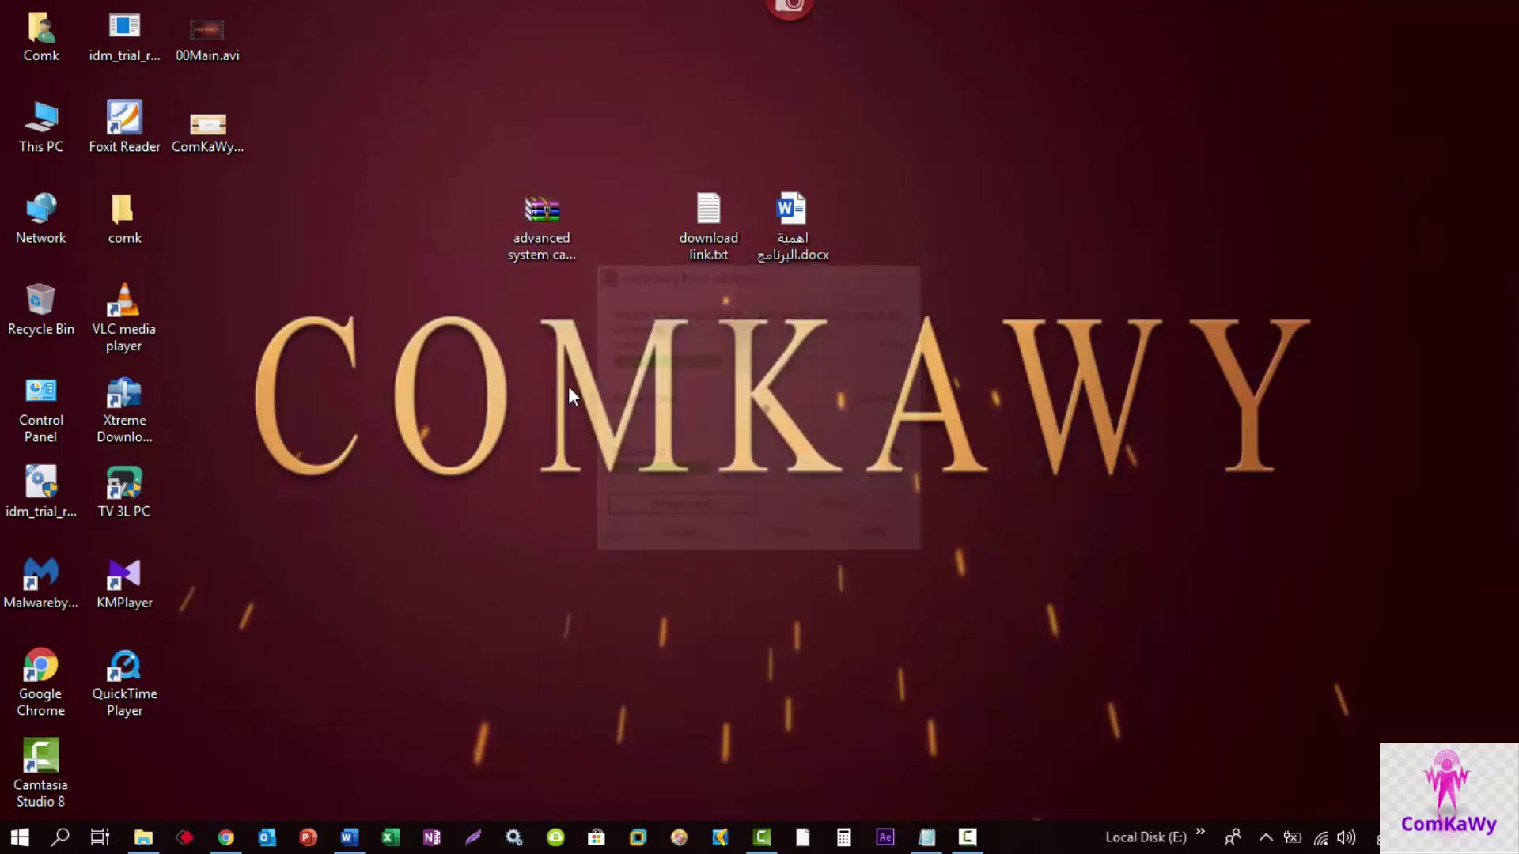
Place the extracted crack folder and asc9-setup file beside the Word document on the desktop.
{"action": "left_click_drag", "start_coordinate": [135, 771], "coordinate": [911, 255]}
{"action": "left_click_drag", "start_coordinate": [242, 215], "coordinate": [949, 257]}
{"action": "left_click", "coordinate": [885, 229]}
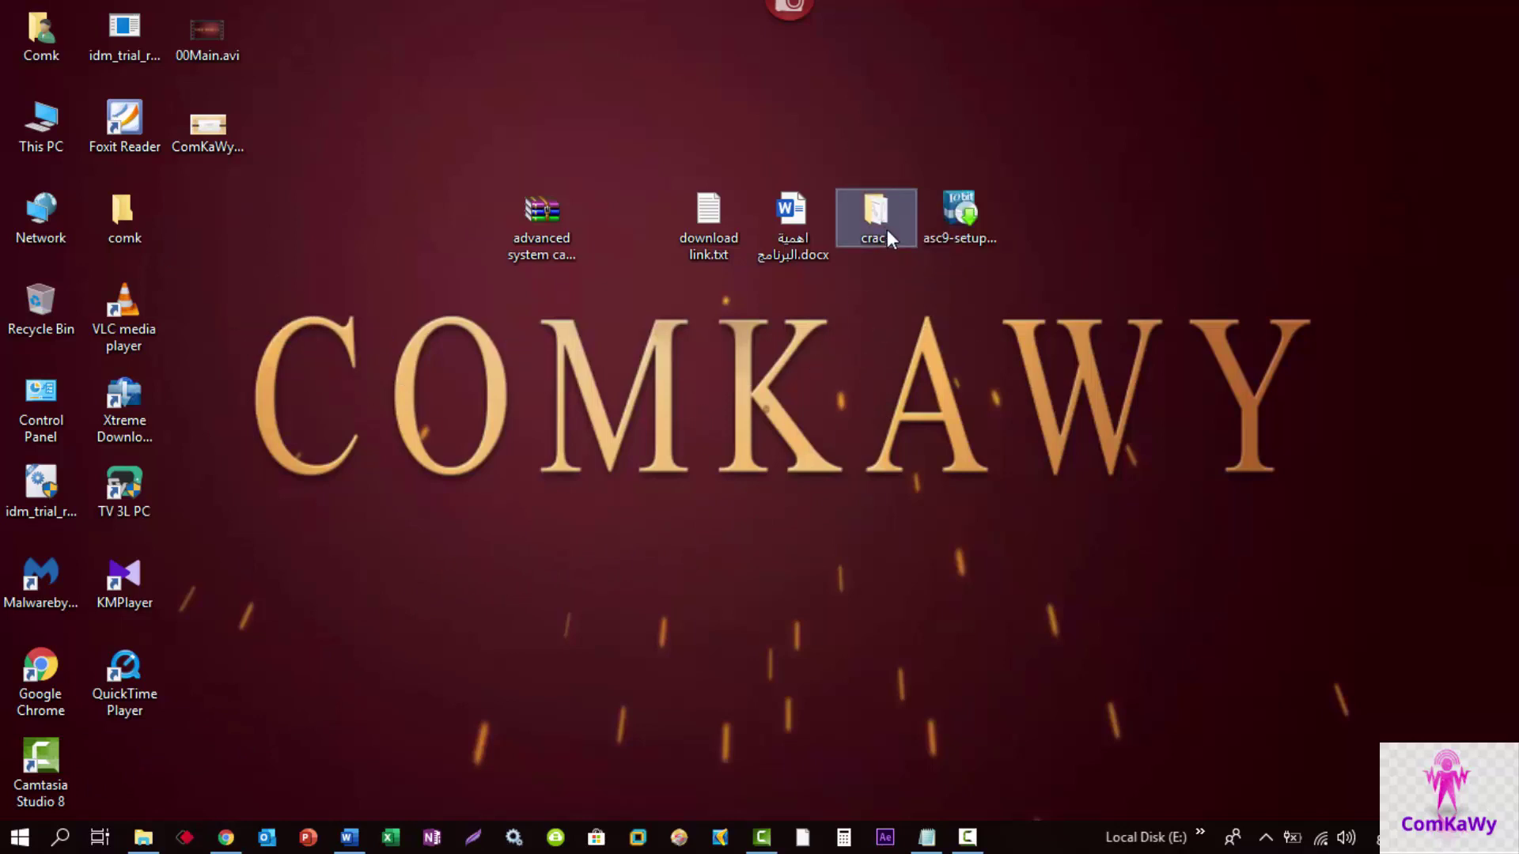
{"action": "left_click", "coordinate": [961, 235]}
{"action": "left_click", "coordinate": [869, 239]}
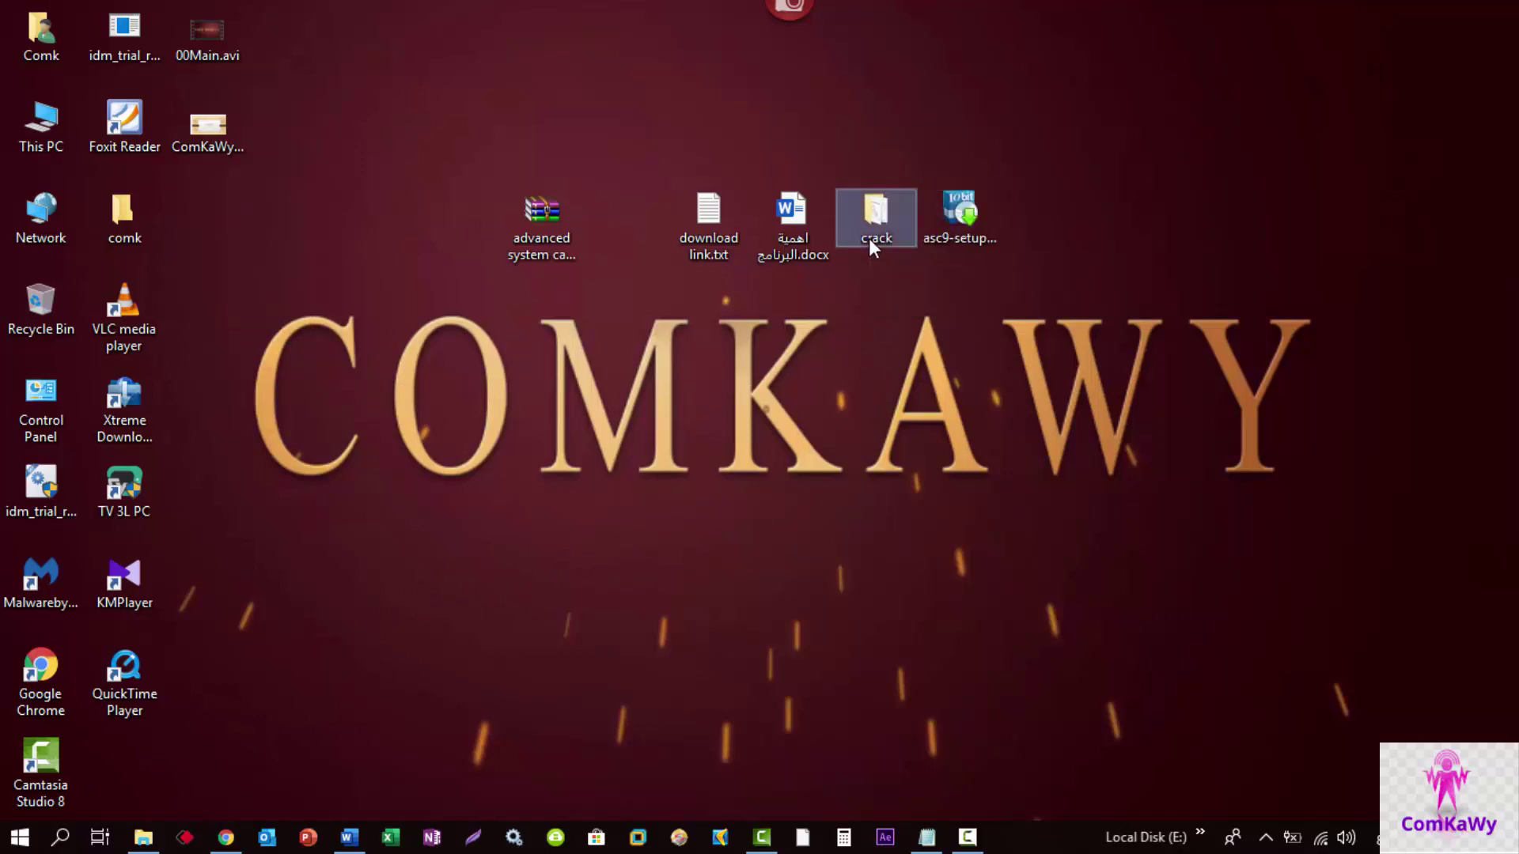
Run the asc9-setup installer, accept the license to install Advanced SystemCare with default options, and finish the installation.
{"action": "double_click", "coordinate": [965, 229]}
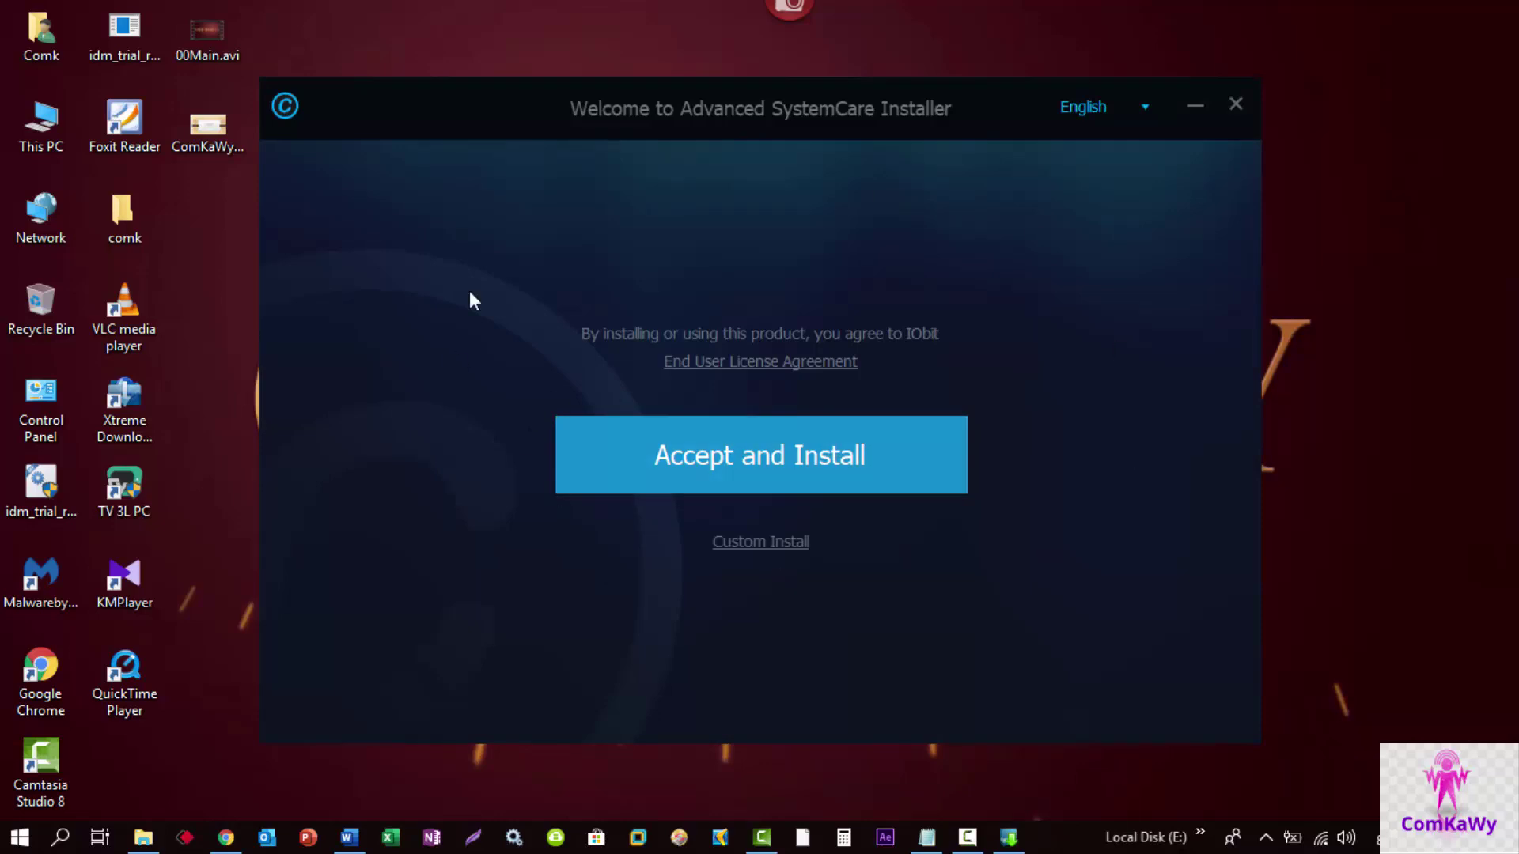
{"action": "left_click_drag", "start_coordinate": [654, 138], "coordinate": [683, 110]}
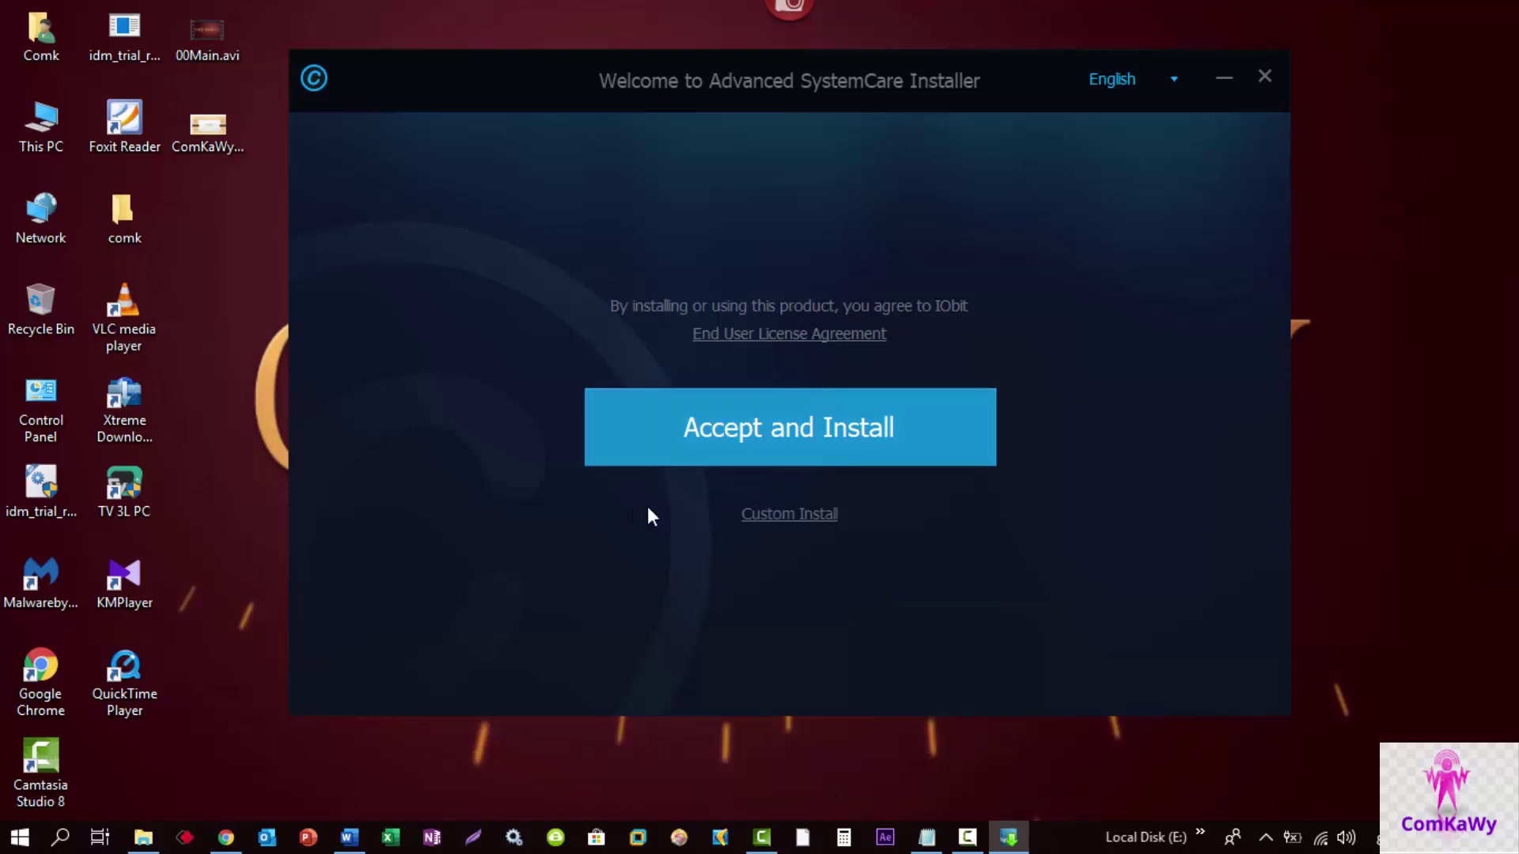
{"action": "left_click", "coordinate": [727, 435]}
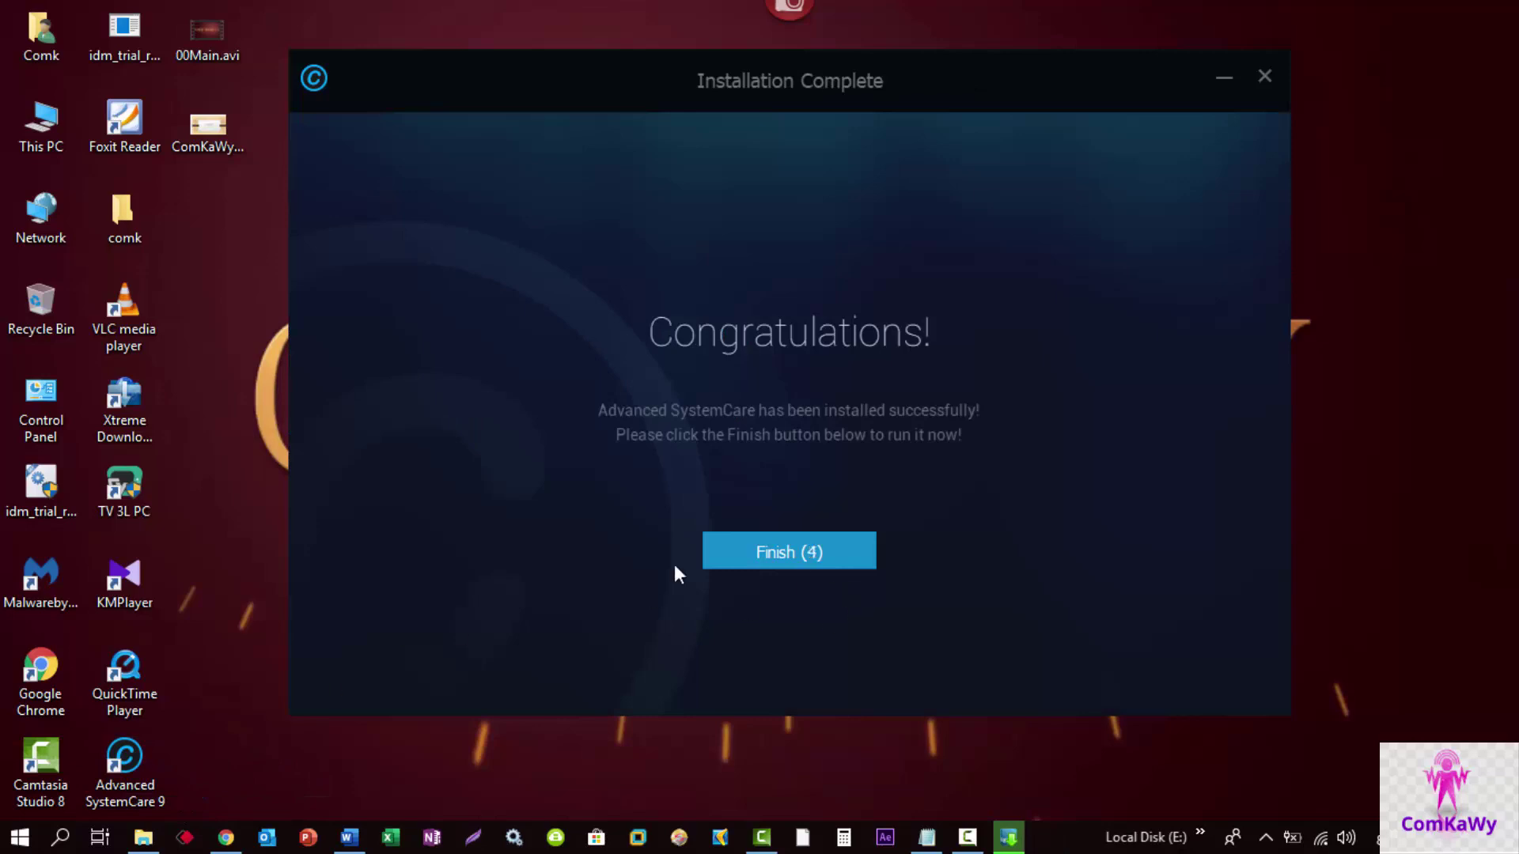
{"action": "left_click", "coordinate": [747, 555]}
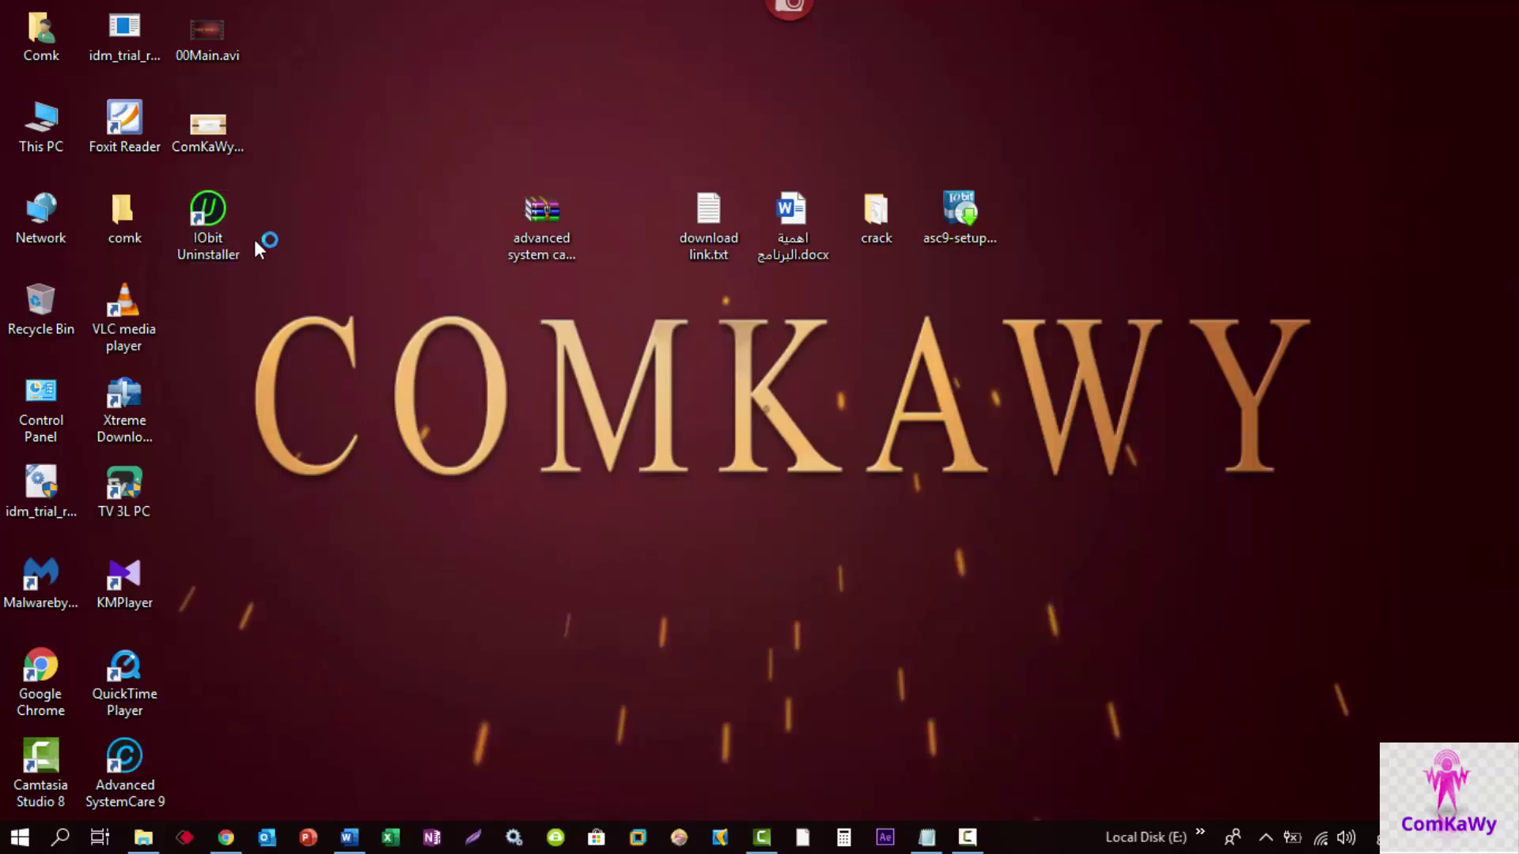
{"action": "double_click", "coordinate": [210, 226]}
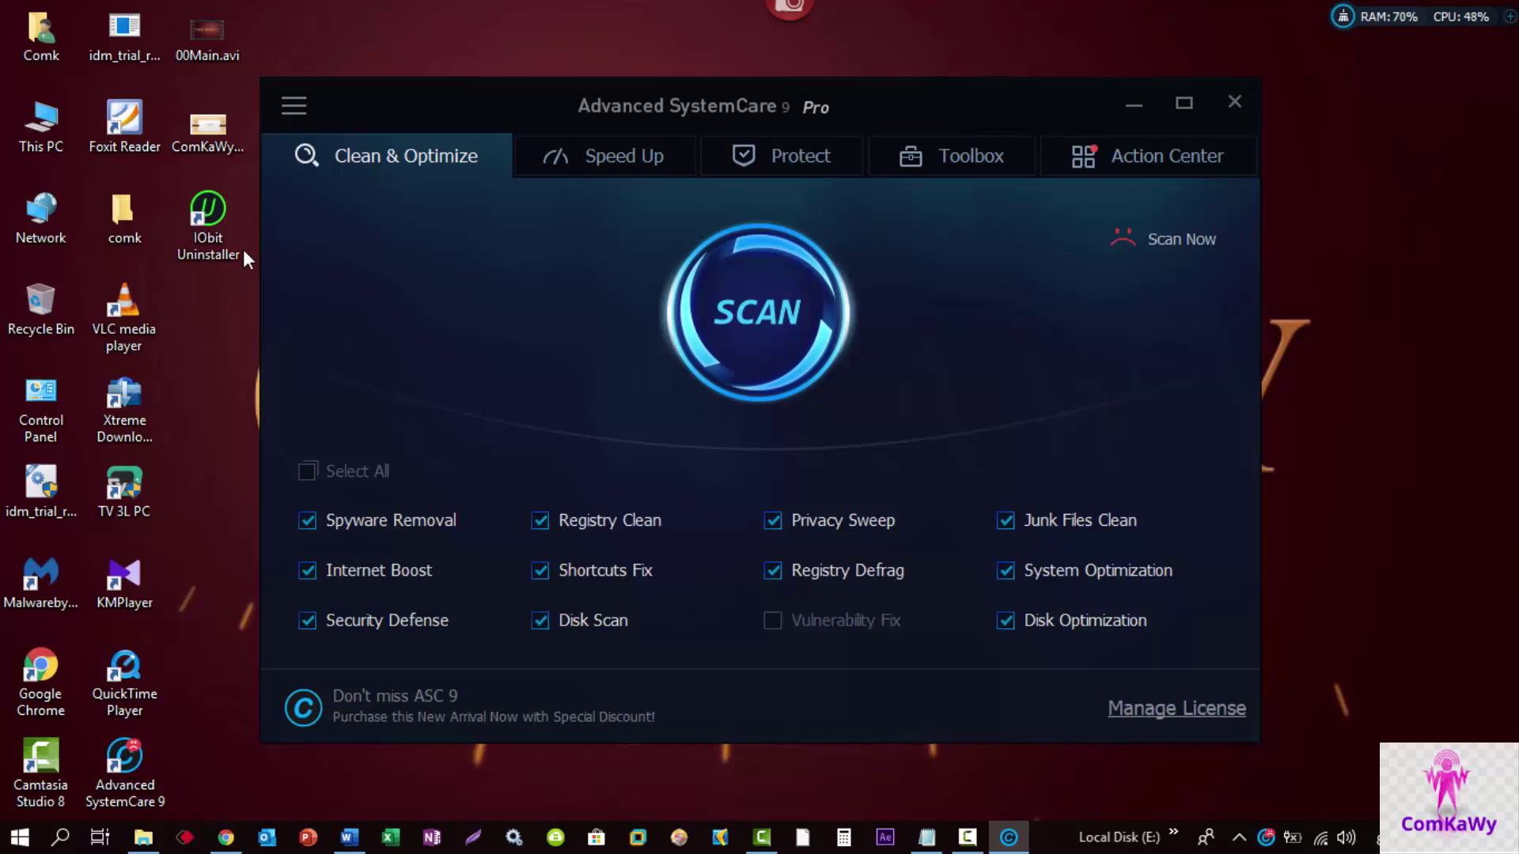
{"action": "left_click", "coordinate": [180, 237]}
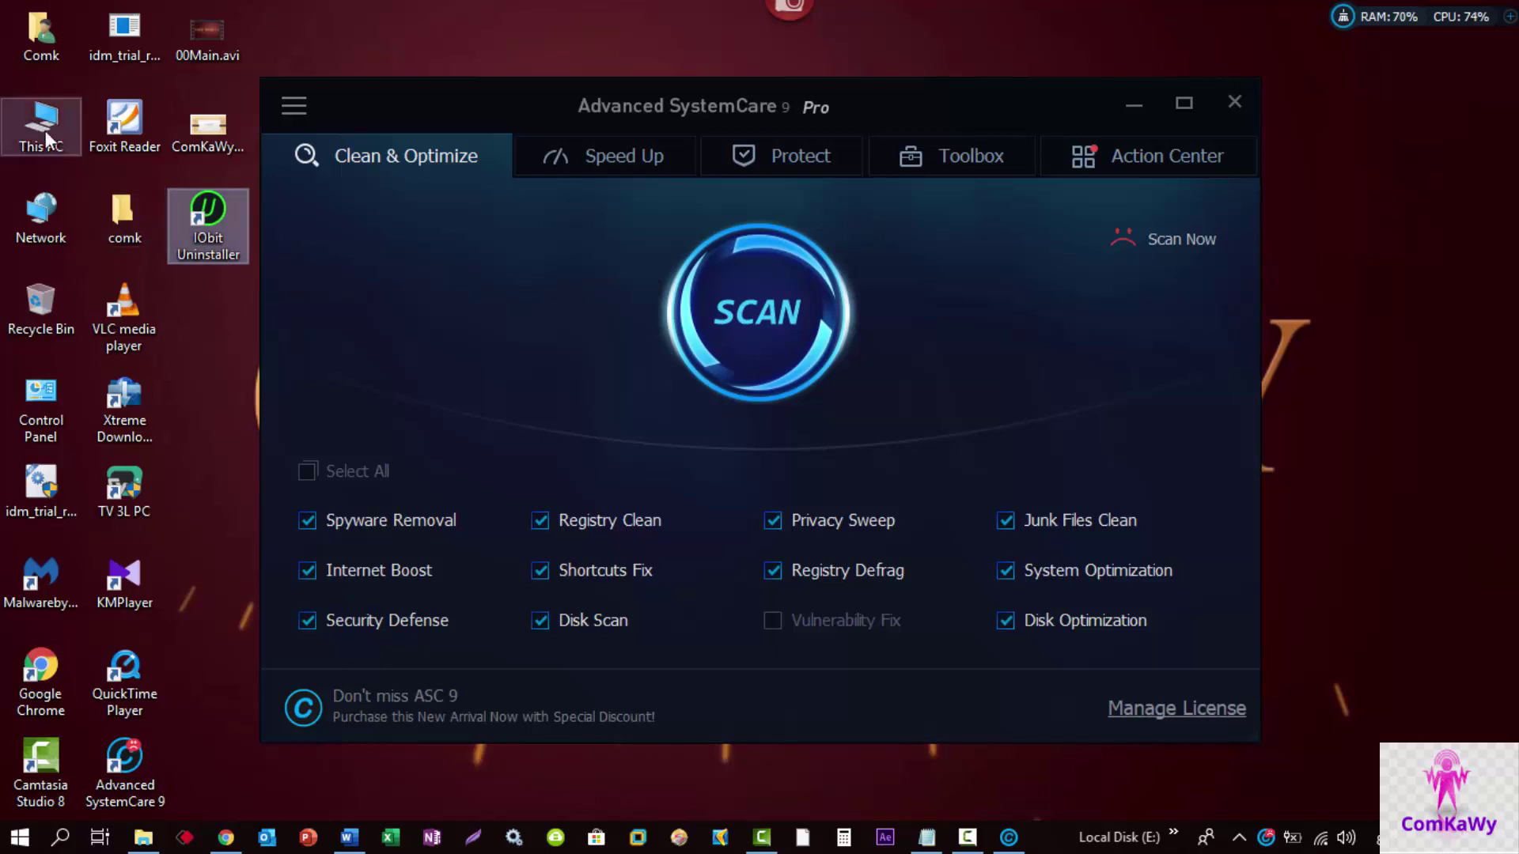
{"action": "left_click", "coordinate": [51, 398]}
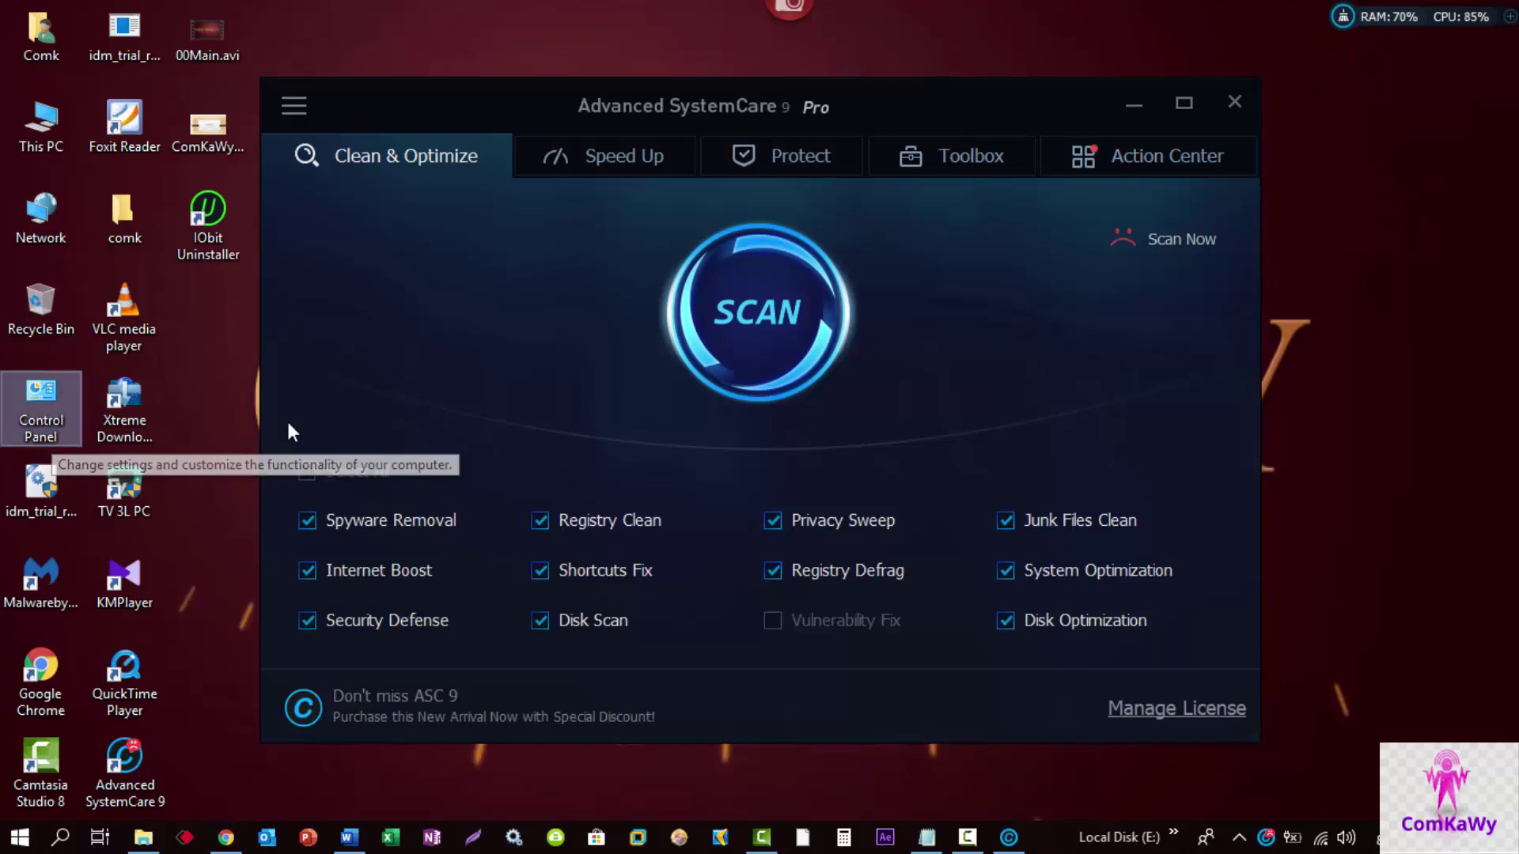
Review the VIP product offers and the Software Updater list in the Action Center.
{"action": "left_click_drag", "start_coordinate": [569, 110], "coordinate": [594, 105]}
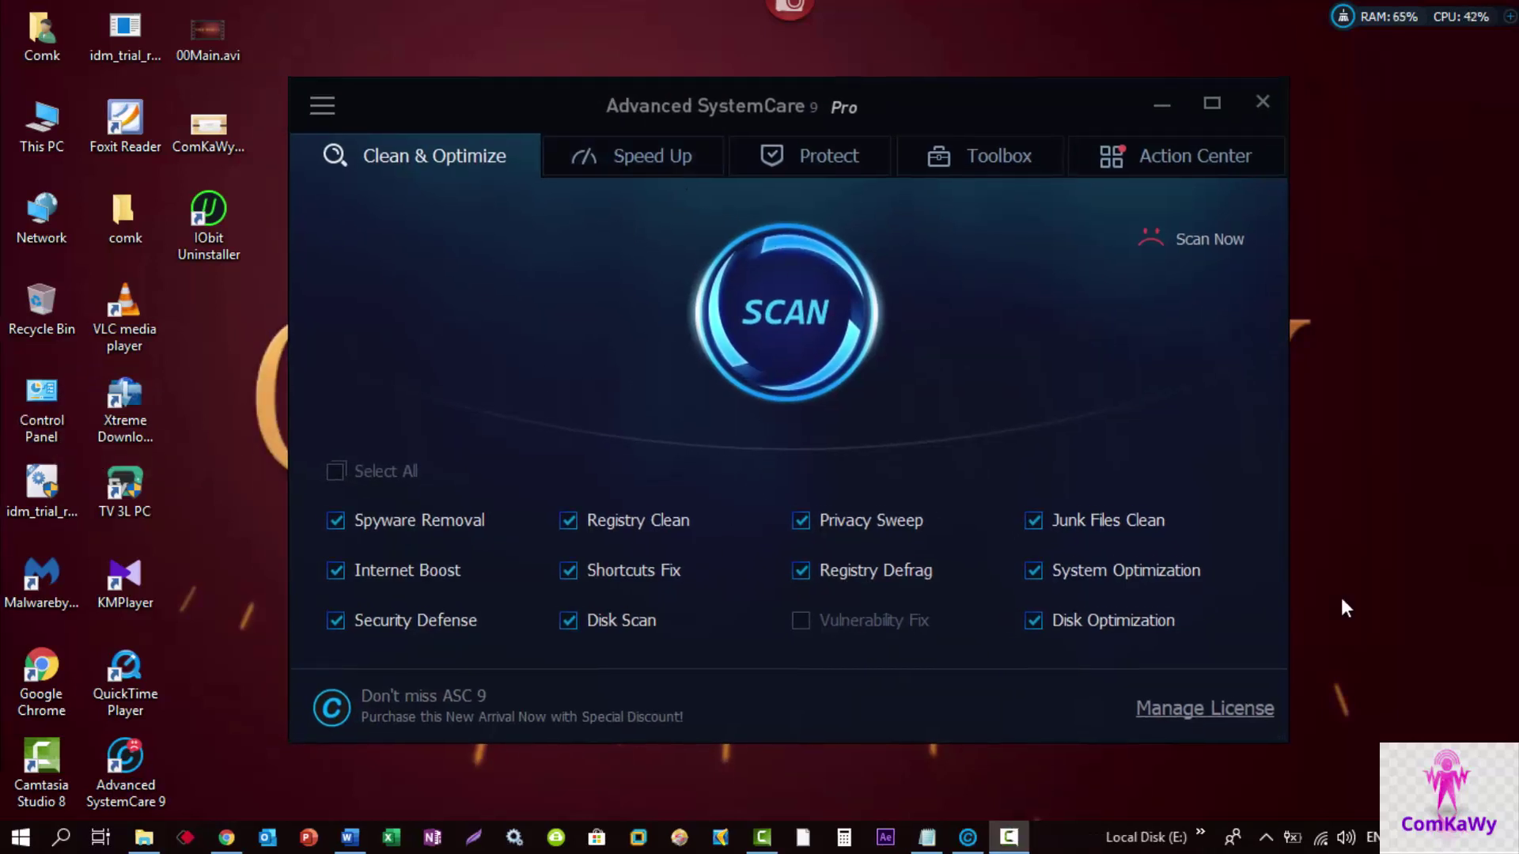
{"action": "left_click_drag", "start_coordinate": [930, 103], "coordinate": [914, 83]}
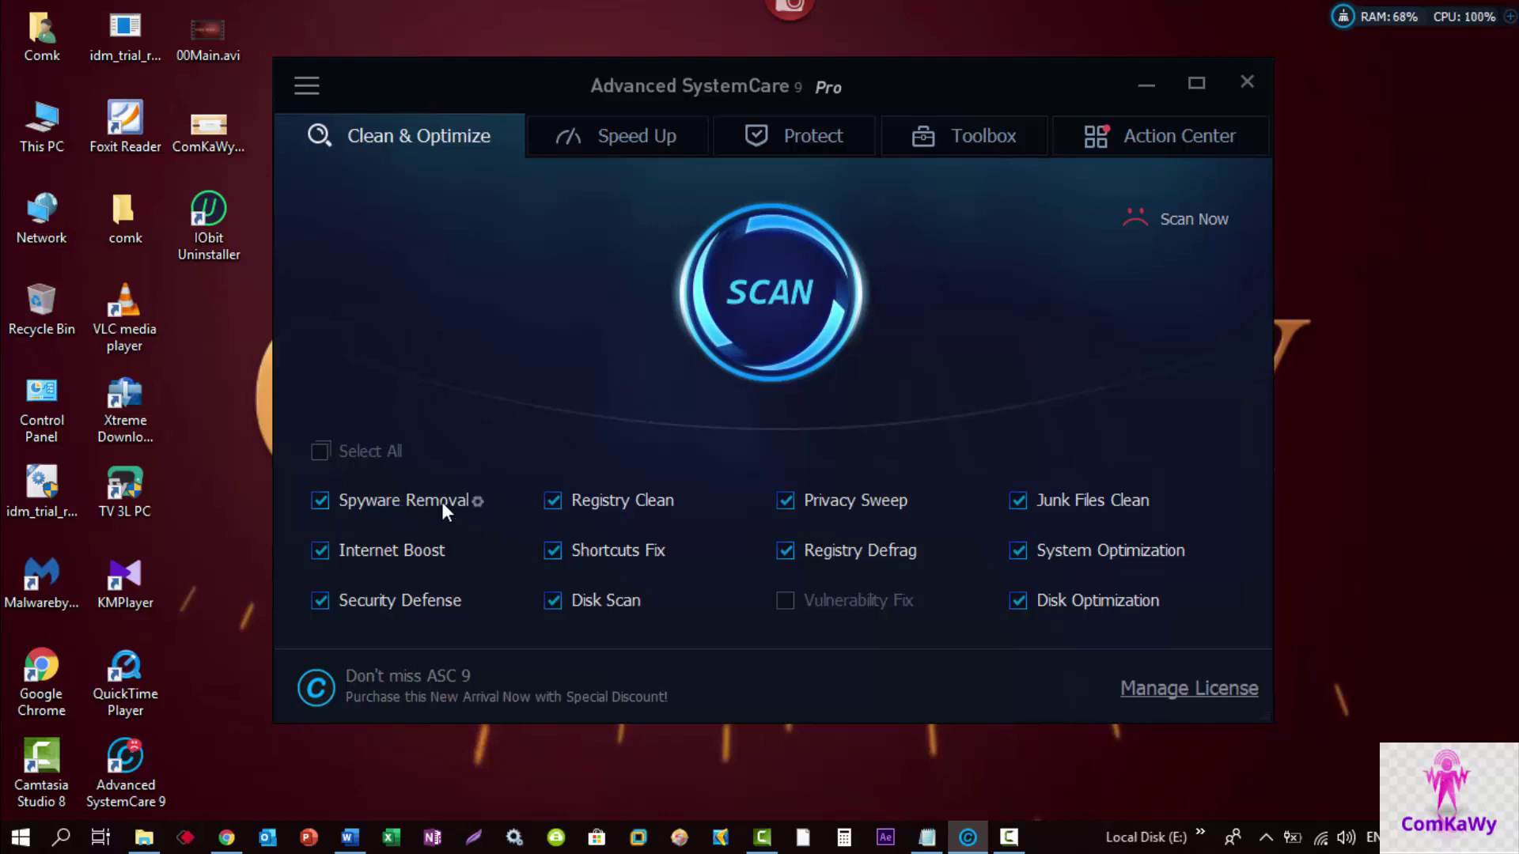
{"action": "left_click", "coordinate": [1124, 150]}
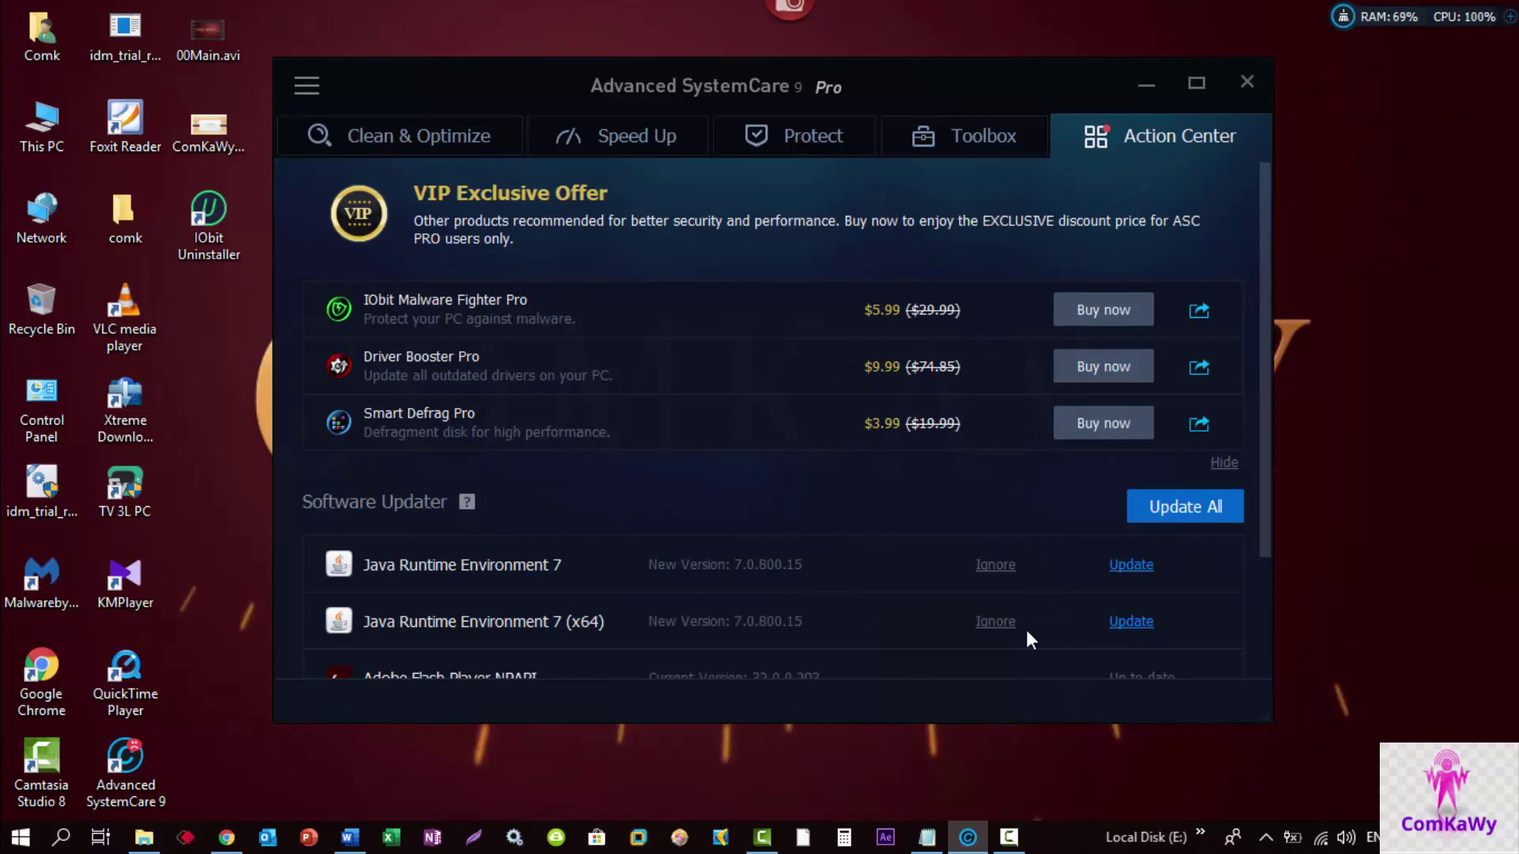
{"action": "scroll", "coordinate": [760, 435], "scroll_direction": "down", "scroll_amount": 2}
{"action": "scroll", "coordinate": [957, 435], "scroll_direction": "up", "scroll_amount": 1}
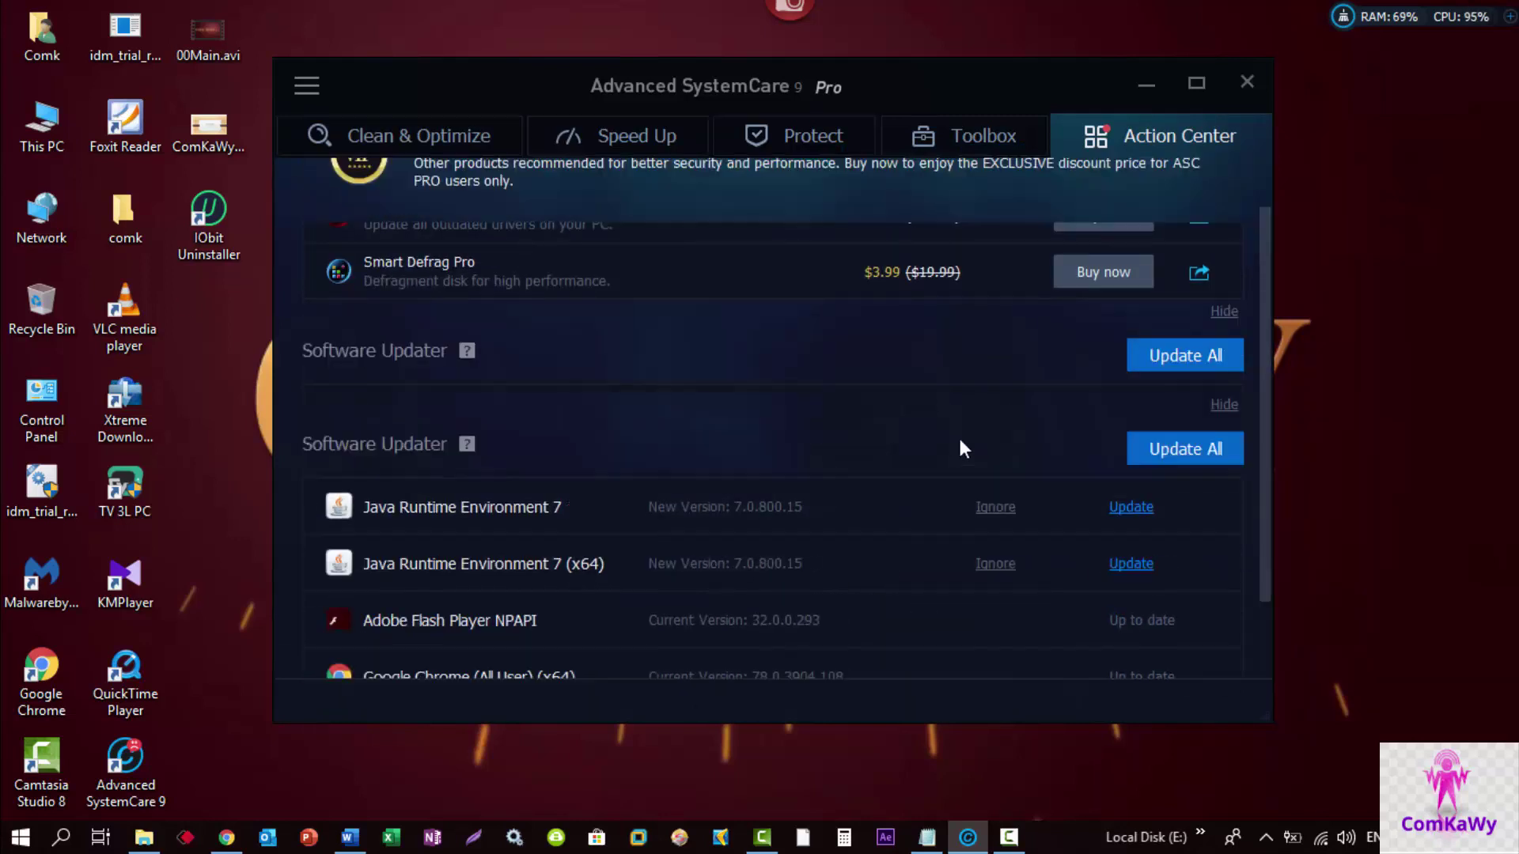
{"action": "scroll", "coordinate": [830, 464], "scroll_direction": "down", "scroll_amount": 1}
{"action": "scroll", "coordinate": [674, 403], "scroll_direction": "up", "scroll_amount": 2}
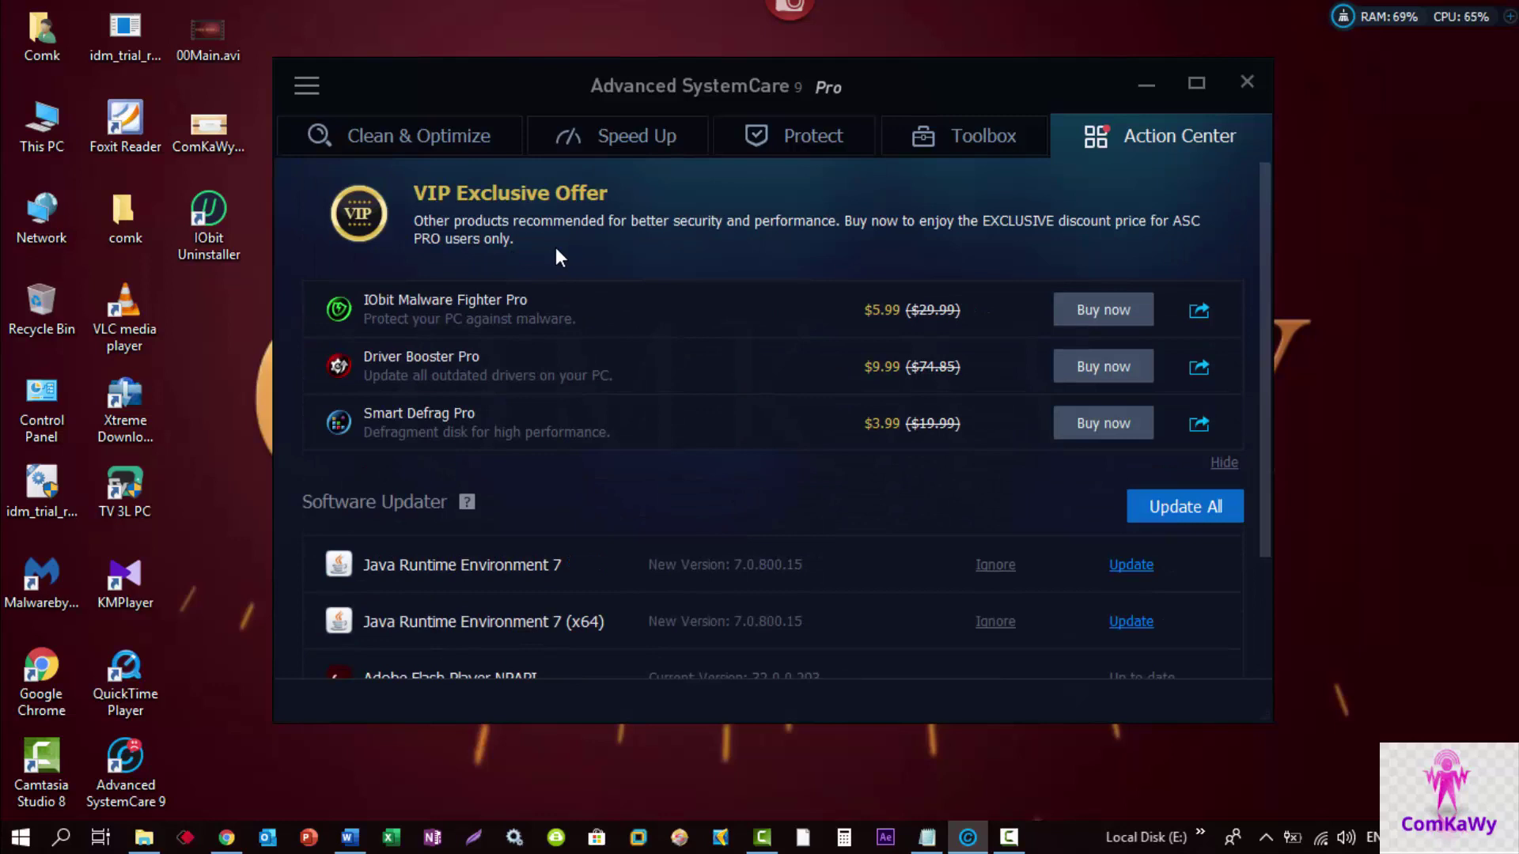
Turn Turbo Boost off and on again among the Speed Up features.
{"action": "left_click", "coordinate": [630, 152]}
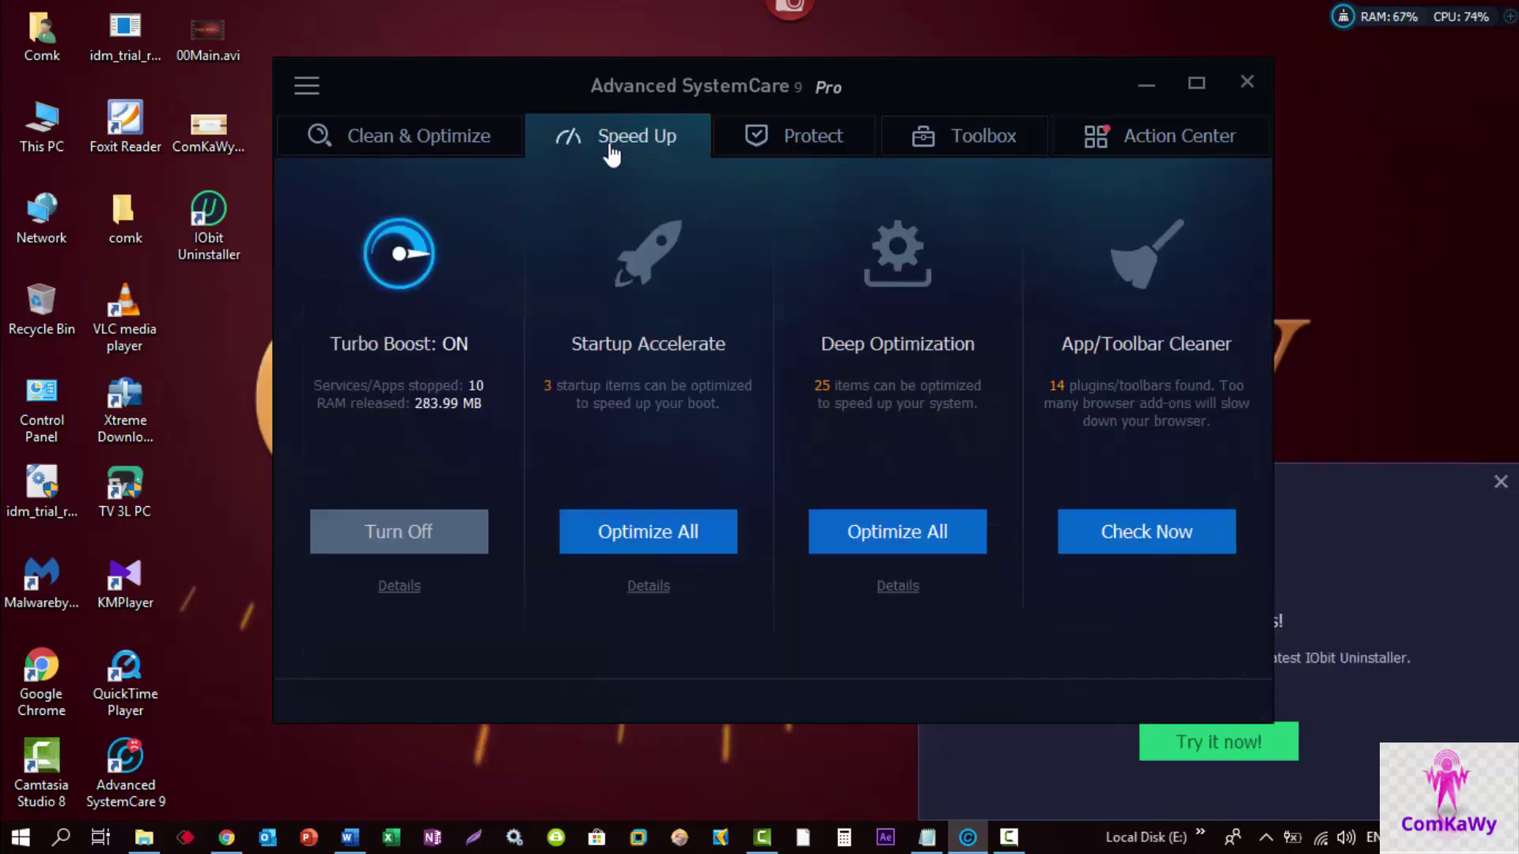
{"action": "left_click", "coordinate": [420, 550]}
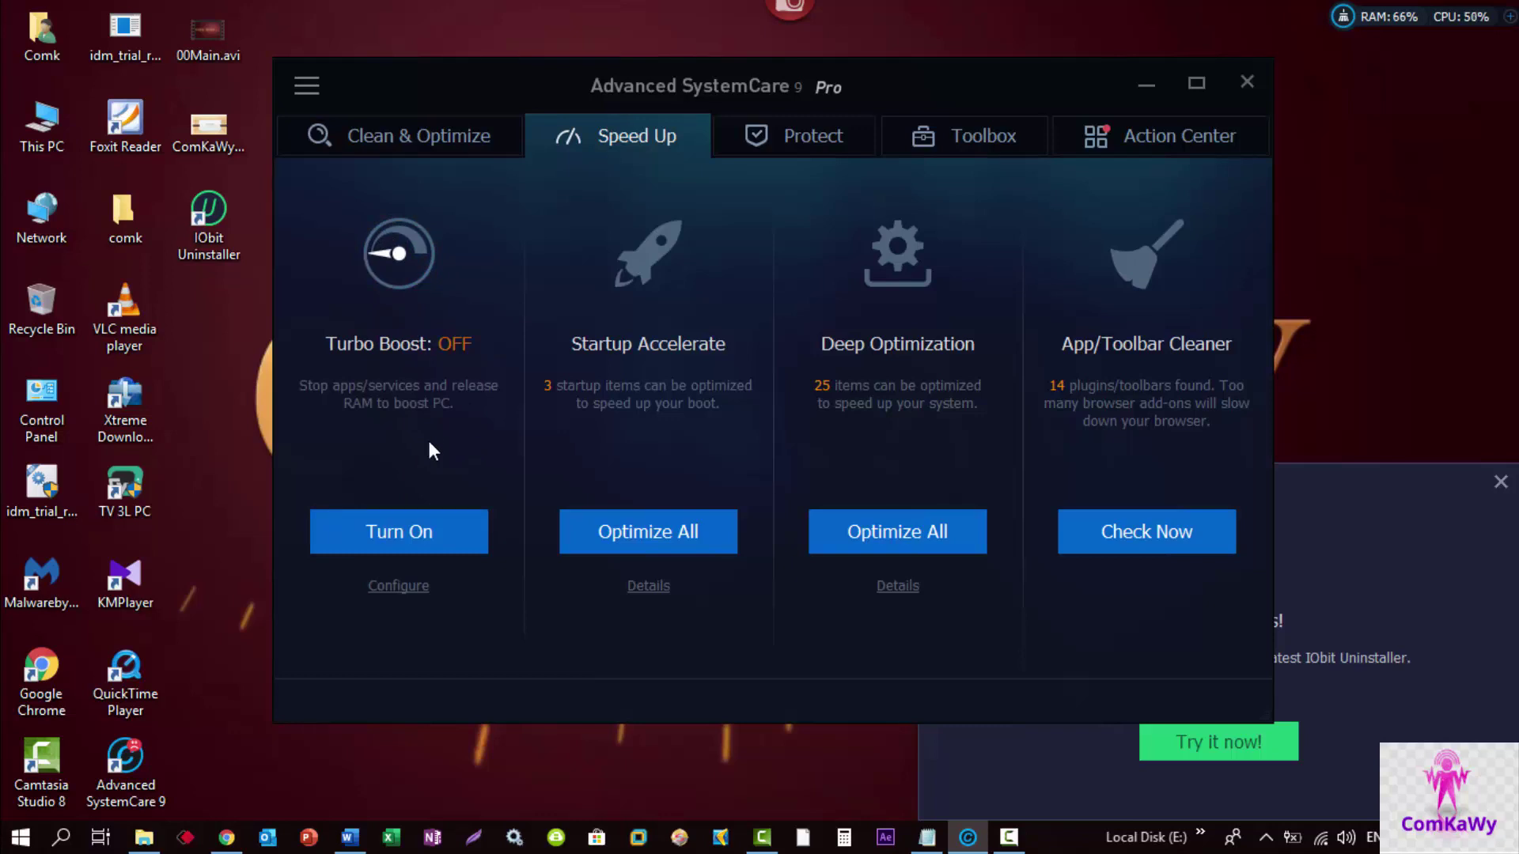
{"action": "left_click", "coordinate": [427, 538]}
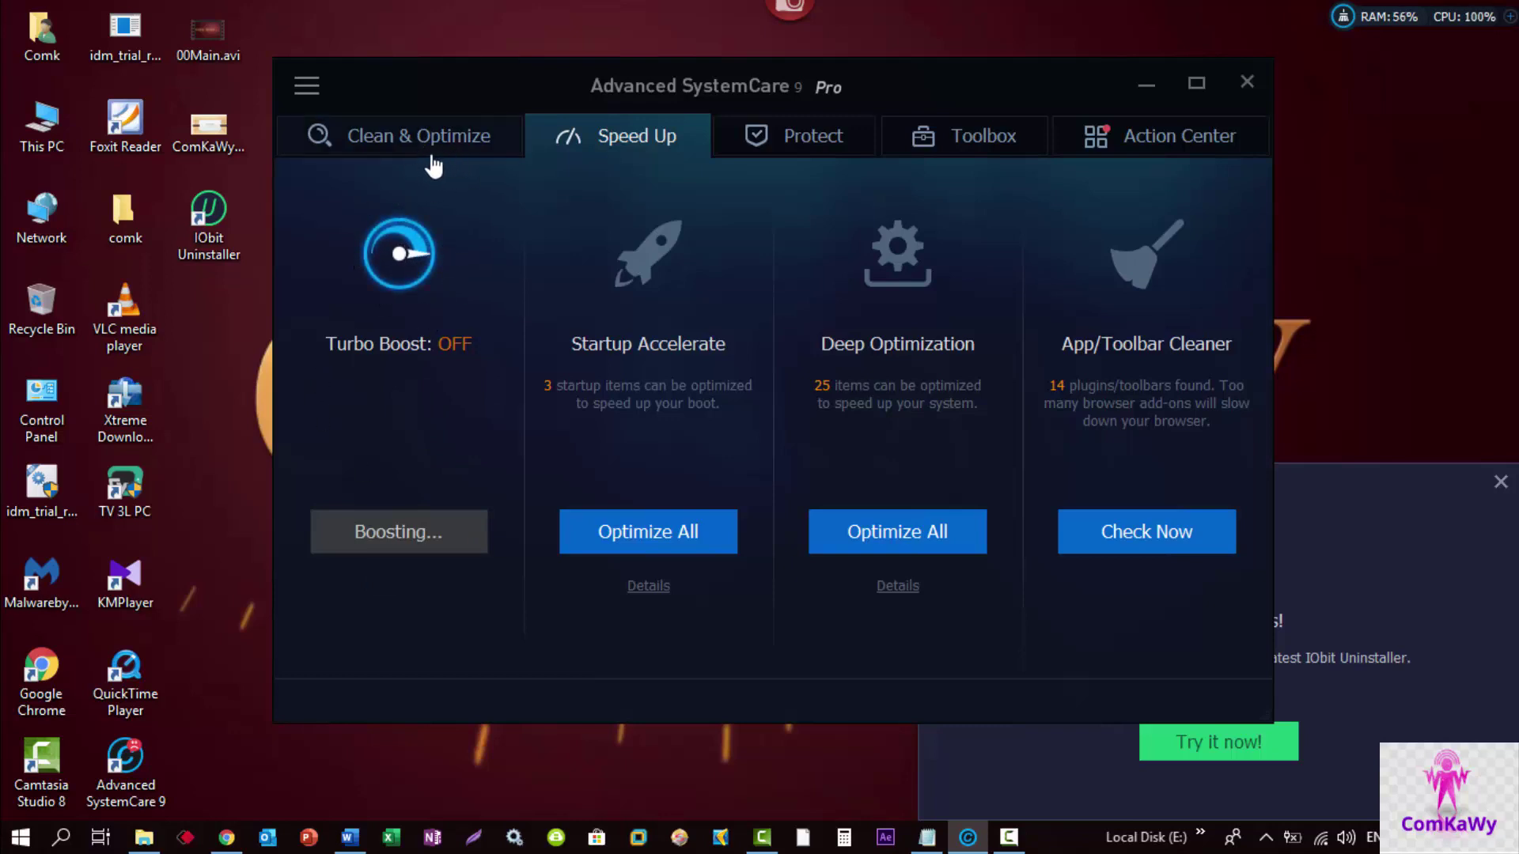
Select all Clean & Optimize scan items, and exclude Vulnerability Fix from the selection.
{"action": "left_click", "coordinate": [448, 154]}
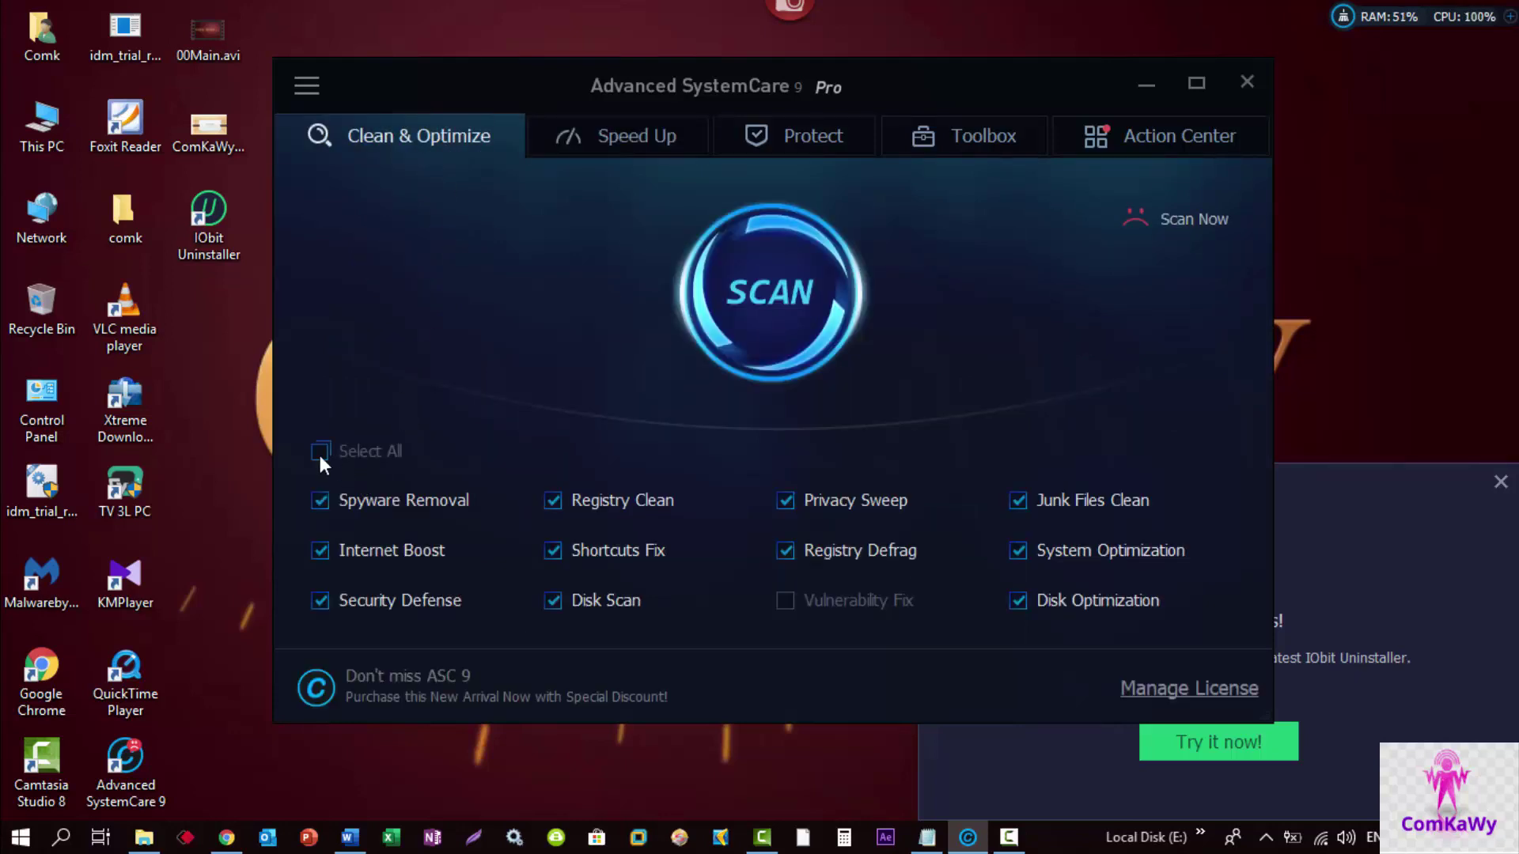
{"action": "left_click", "coordinate": [319, 451]}
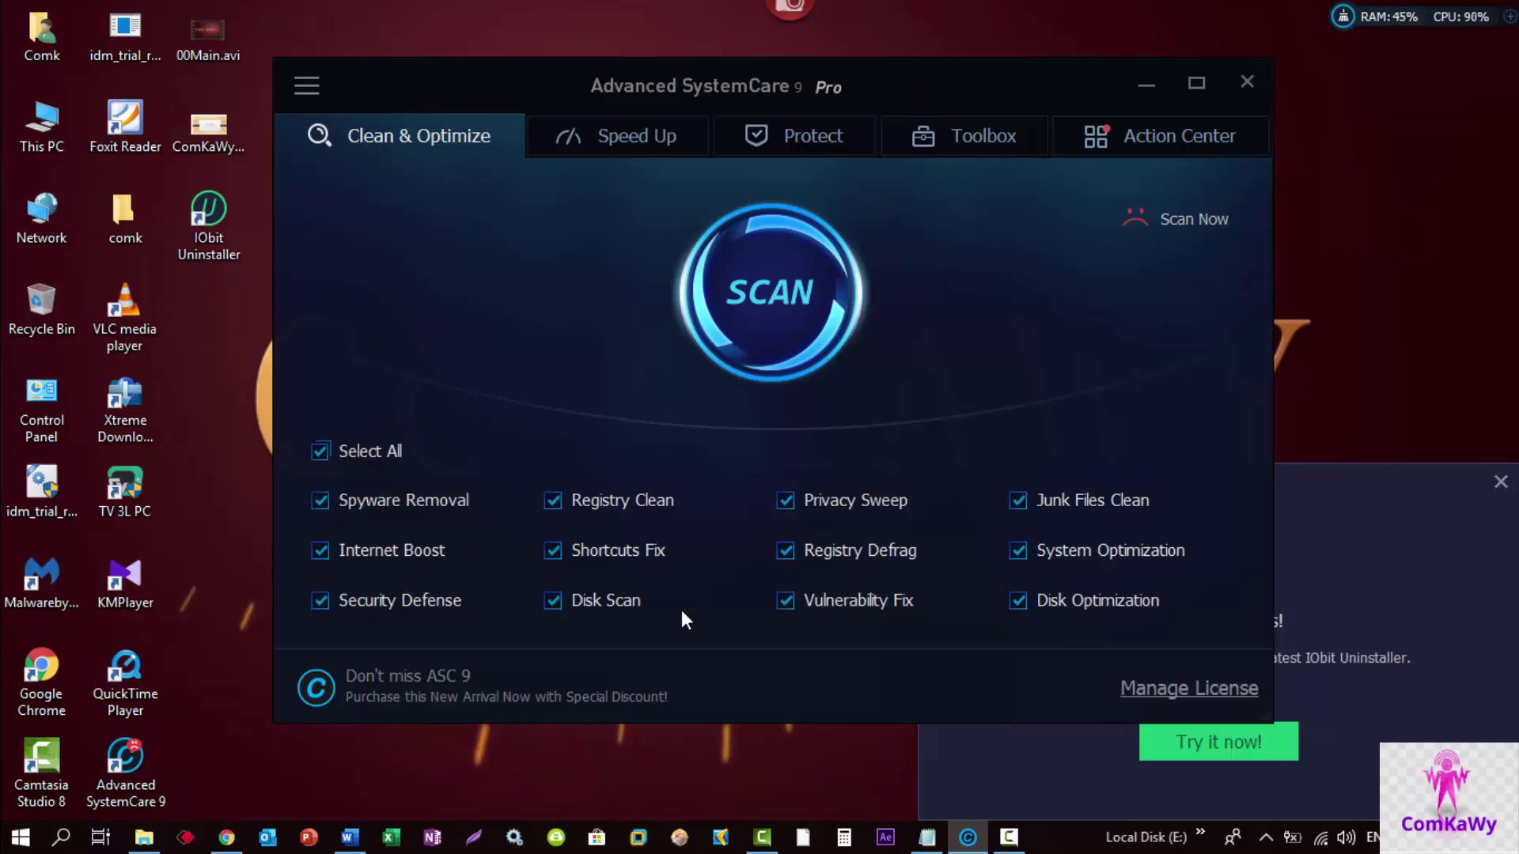
{"action": "left_click", "coordinate": [796, 603]}
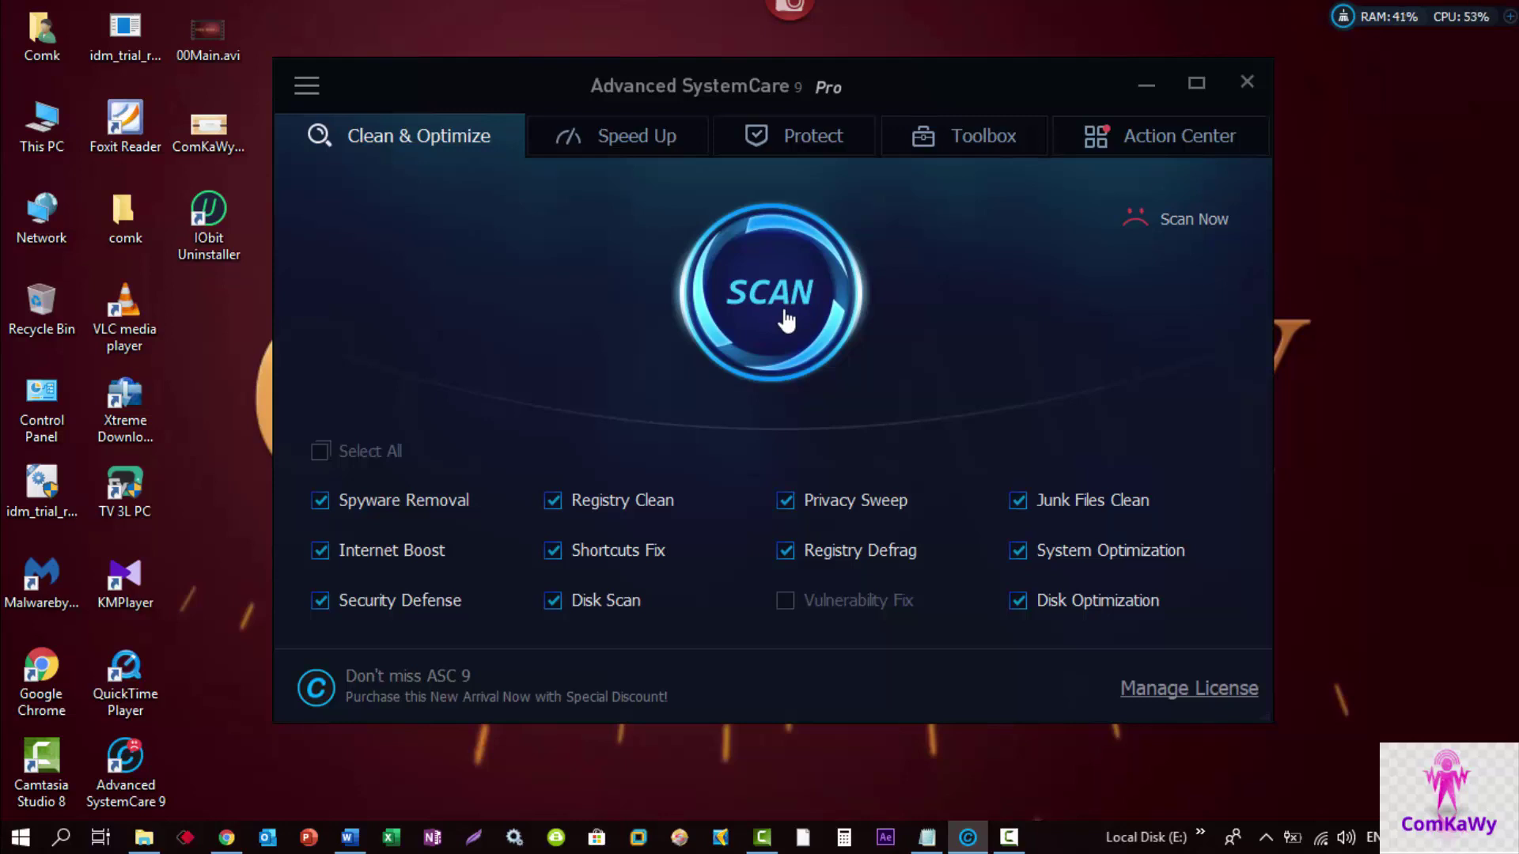
Change the interface language from the User Interface settings to Arabic (العربية), apply it, and close the settings.
{"action": "left_click", "coordinate": [307, 89]}
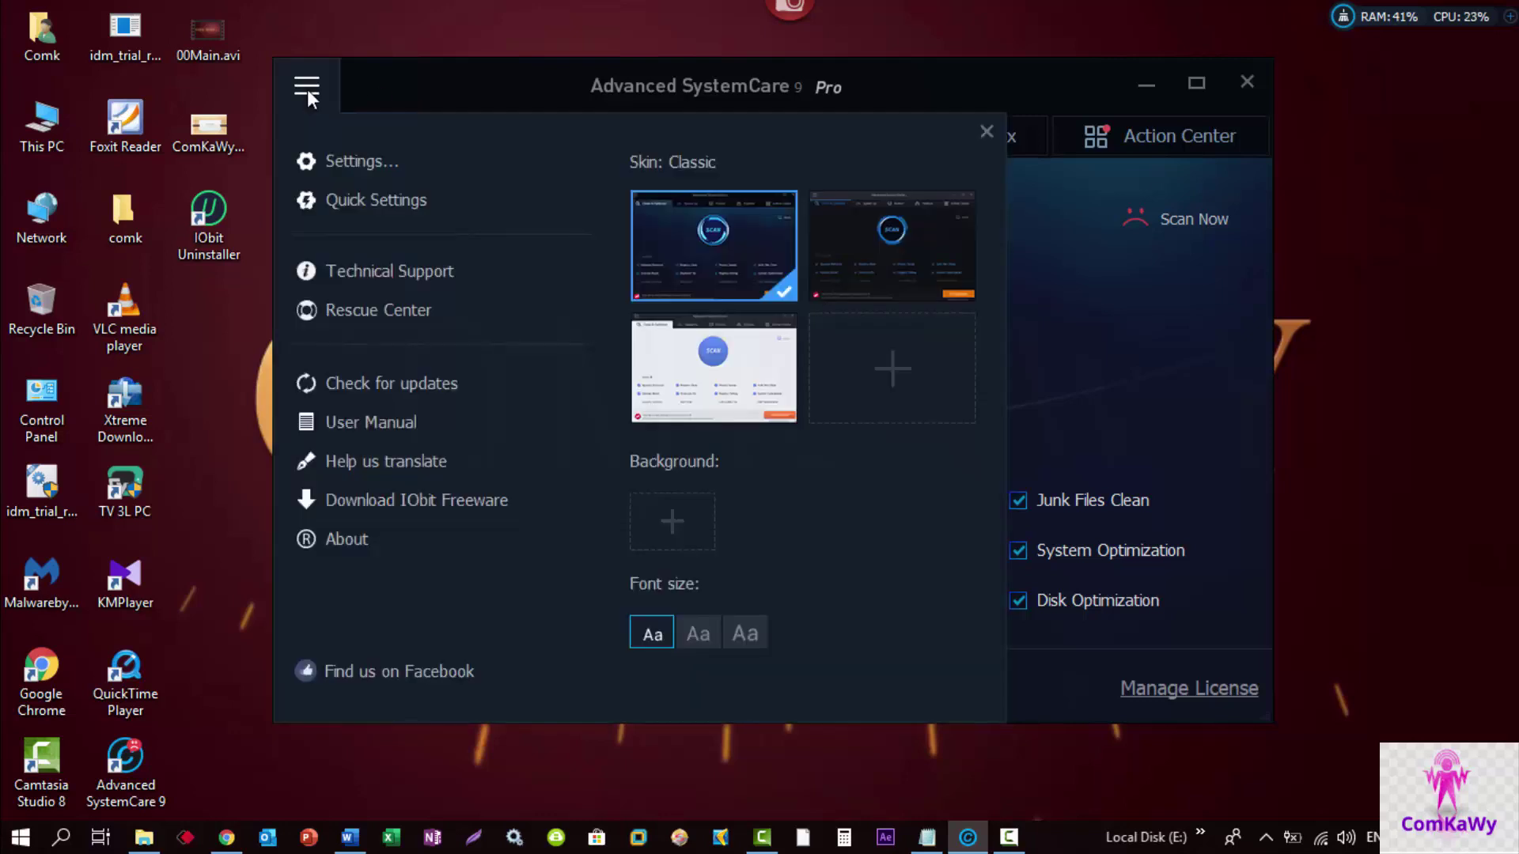
{"action": "left_click", "coordinate": [369, 182]}
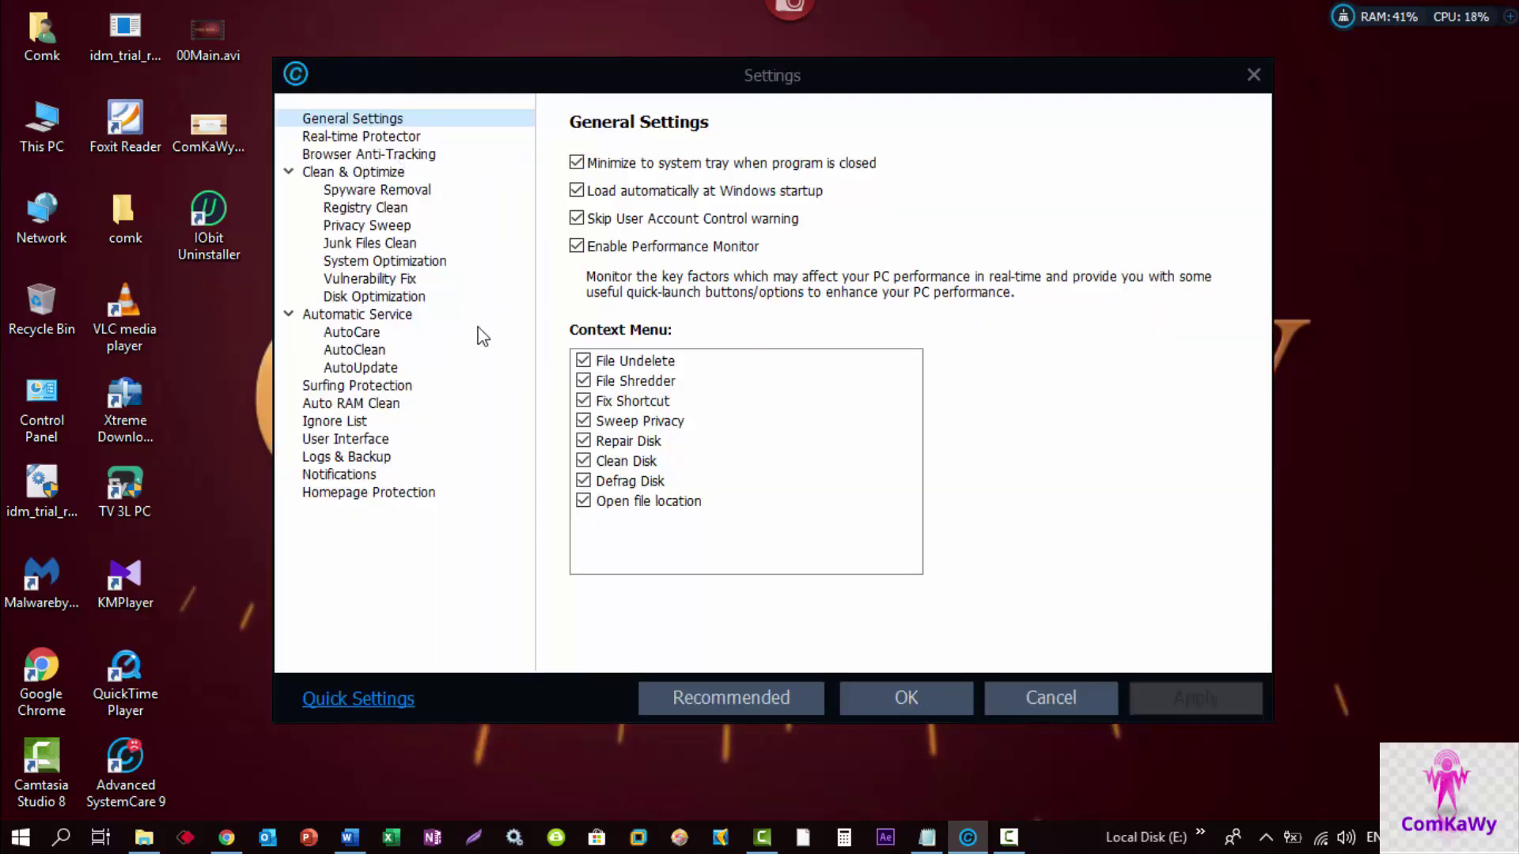
{"action": "left_click", "coordinate": [360, 441]}
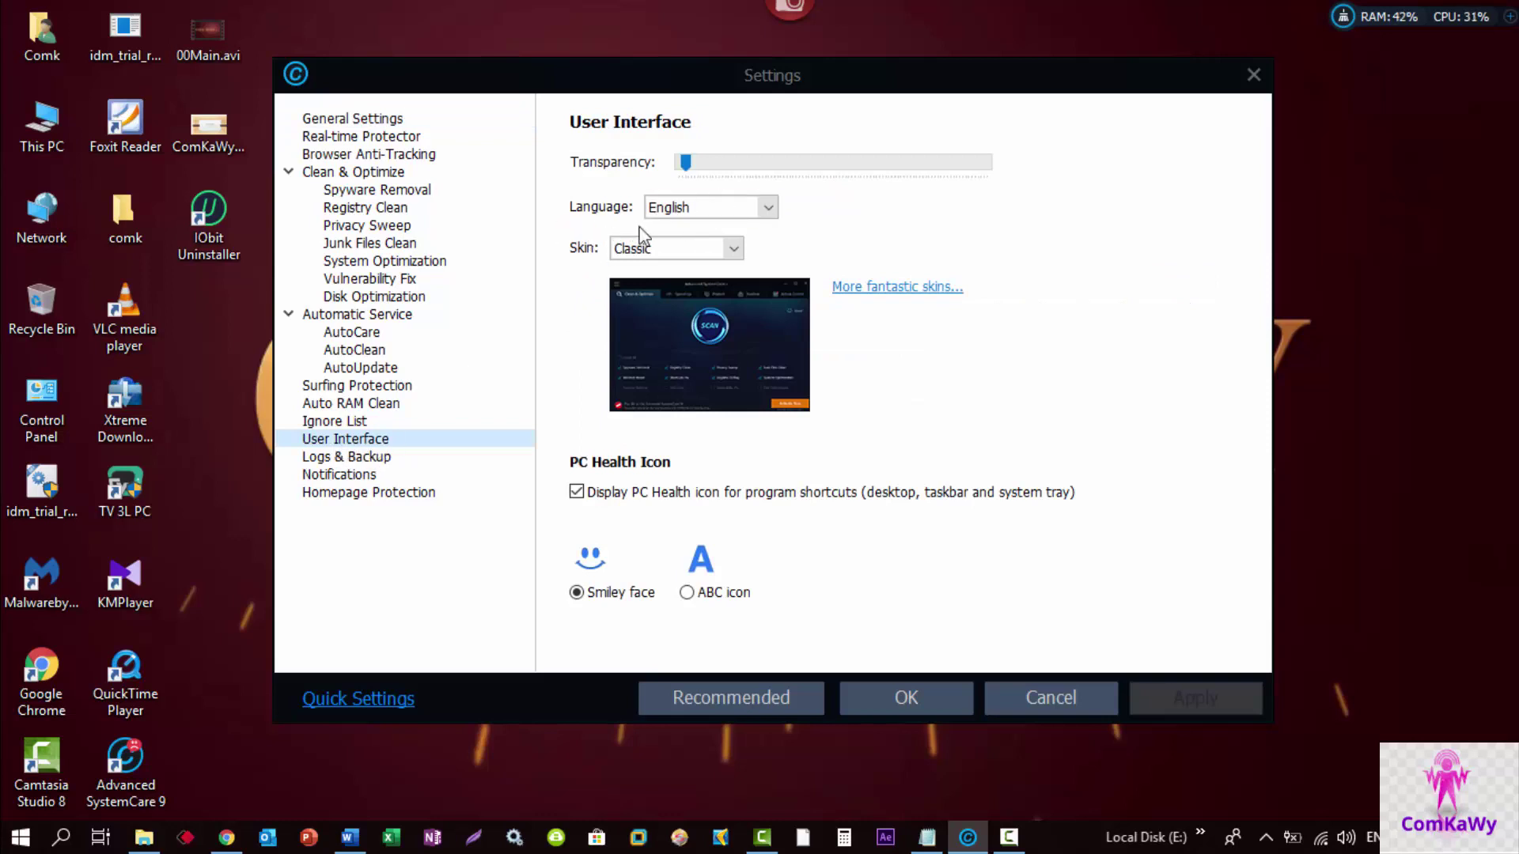
{"action": "left_click", "coordinate": [768, 208]}
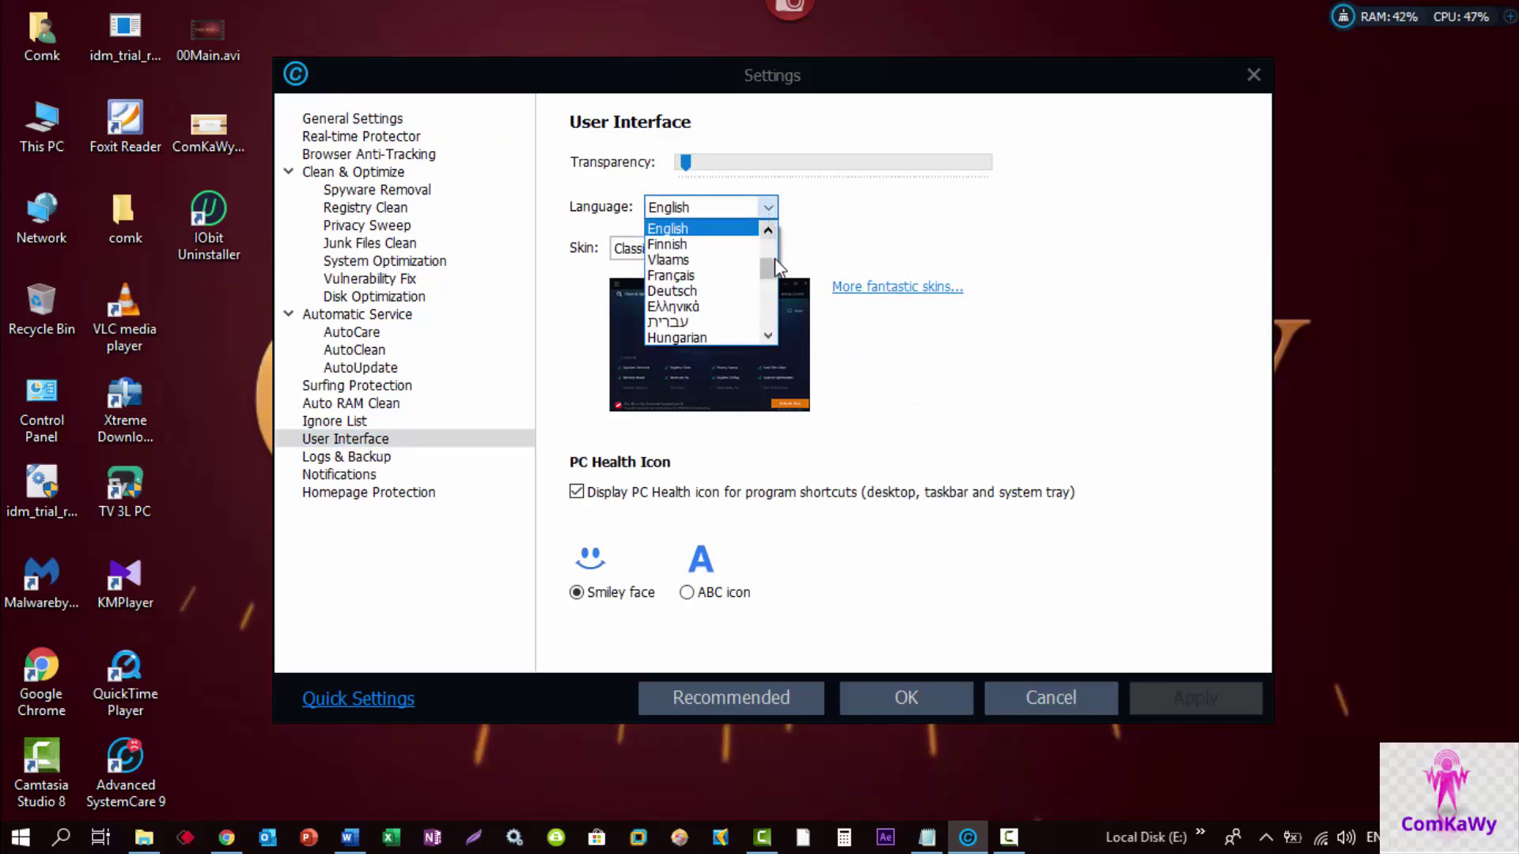
{"action": "left_click_drag", "start_coordinate": [769, 268], "coordinate": [769, 225]}
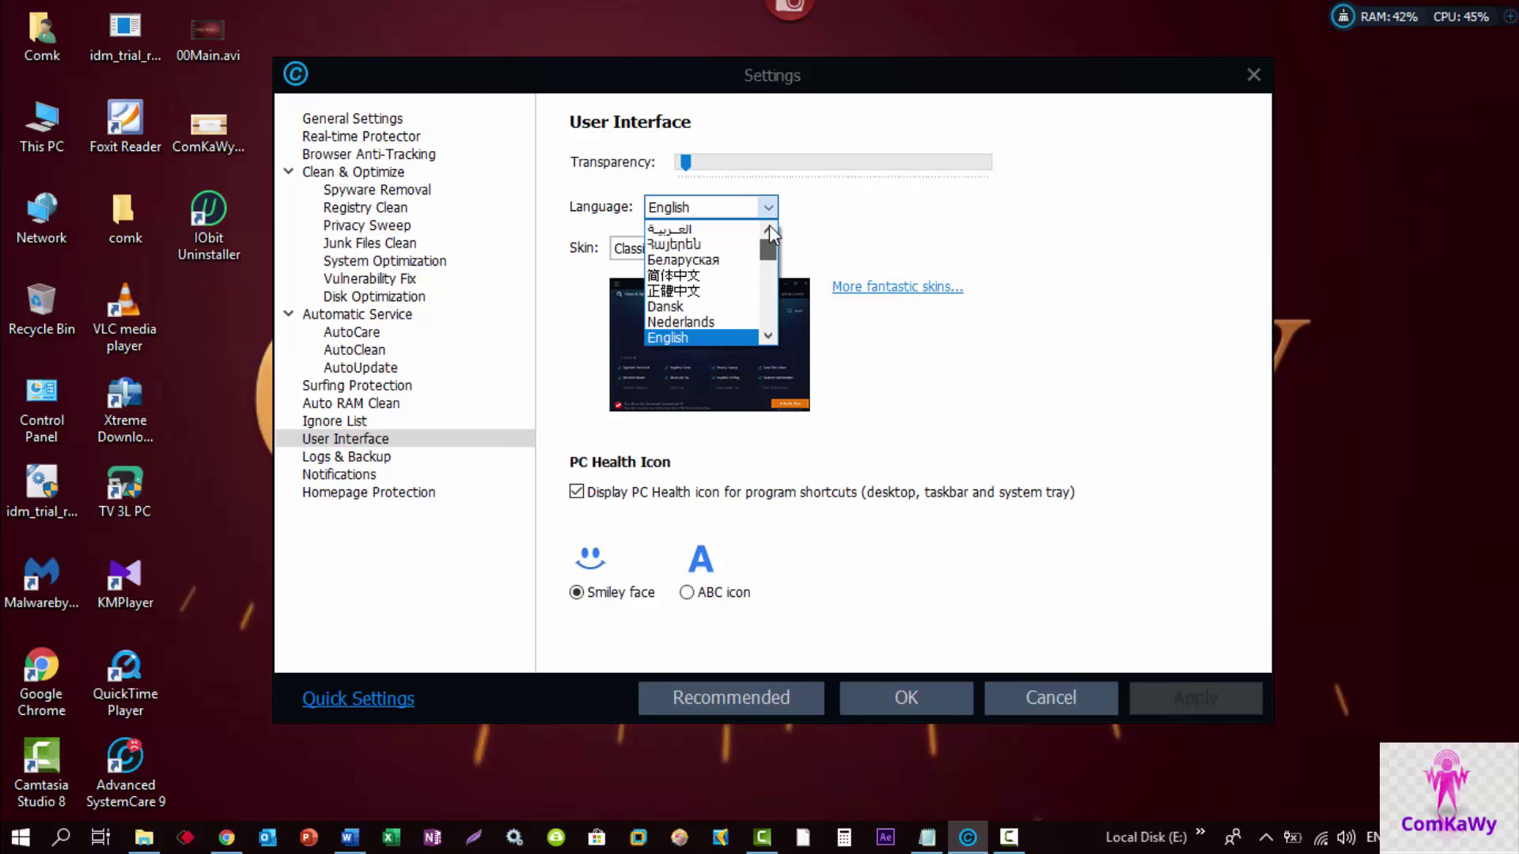
{"action": "left_click", "coordinate": [697, 229]}
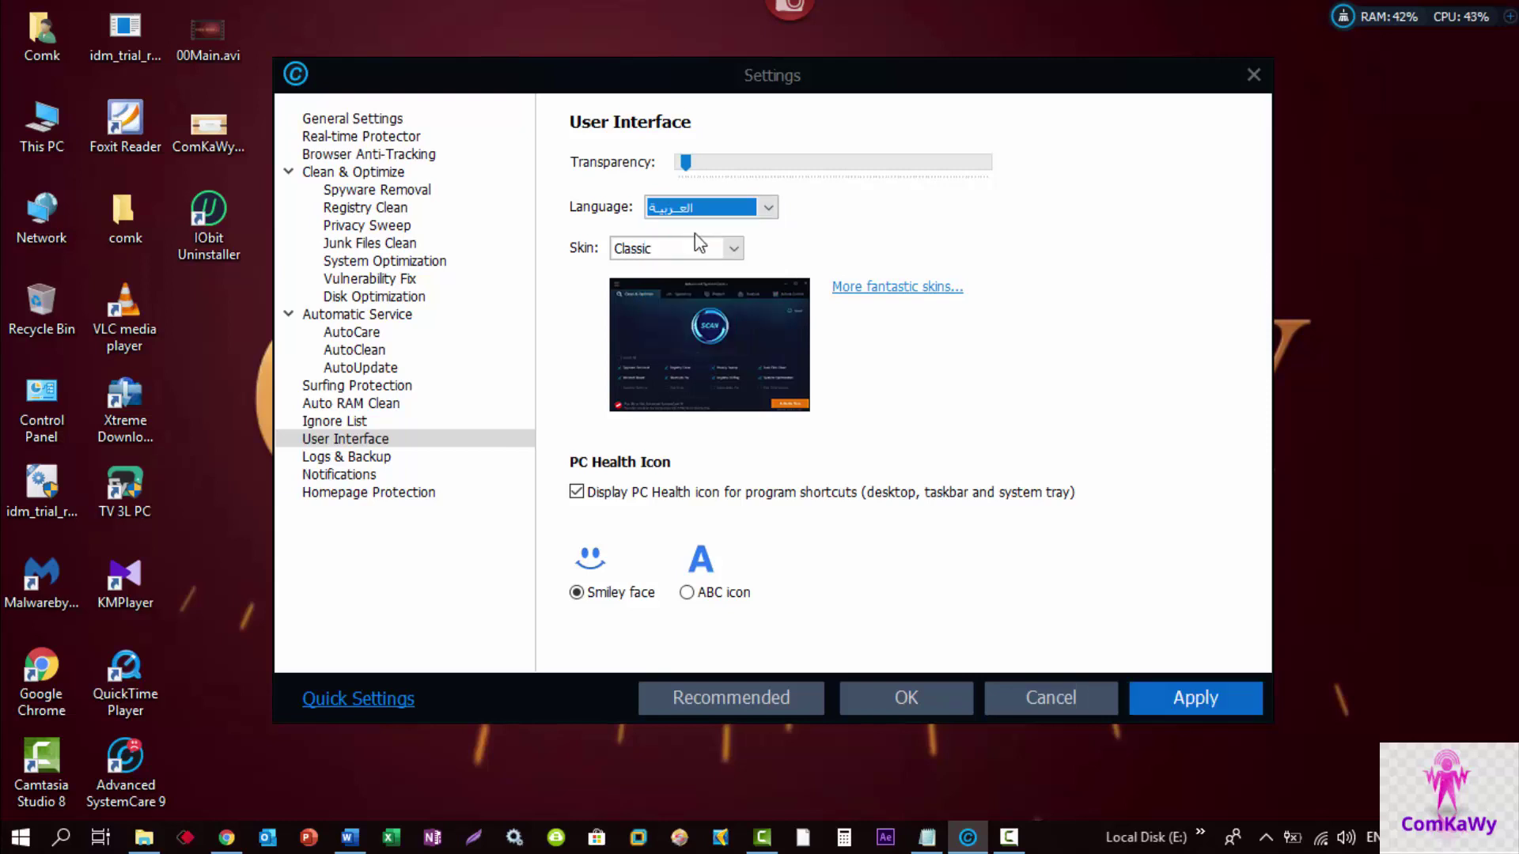
{"action": "left_click", "coordinate": [1133, 694]}
{"action": "left_click", "coordinate": [911, 704]}
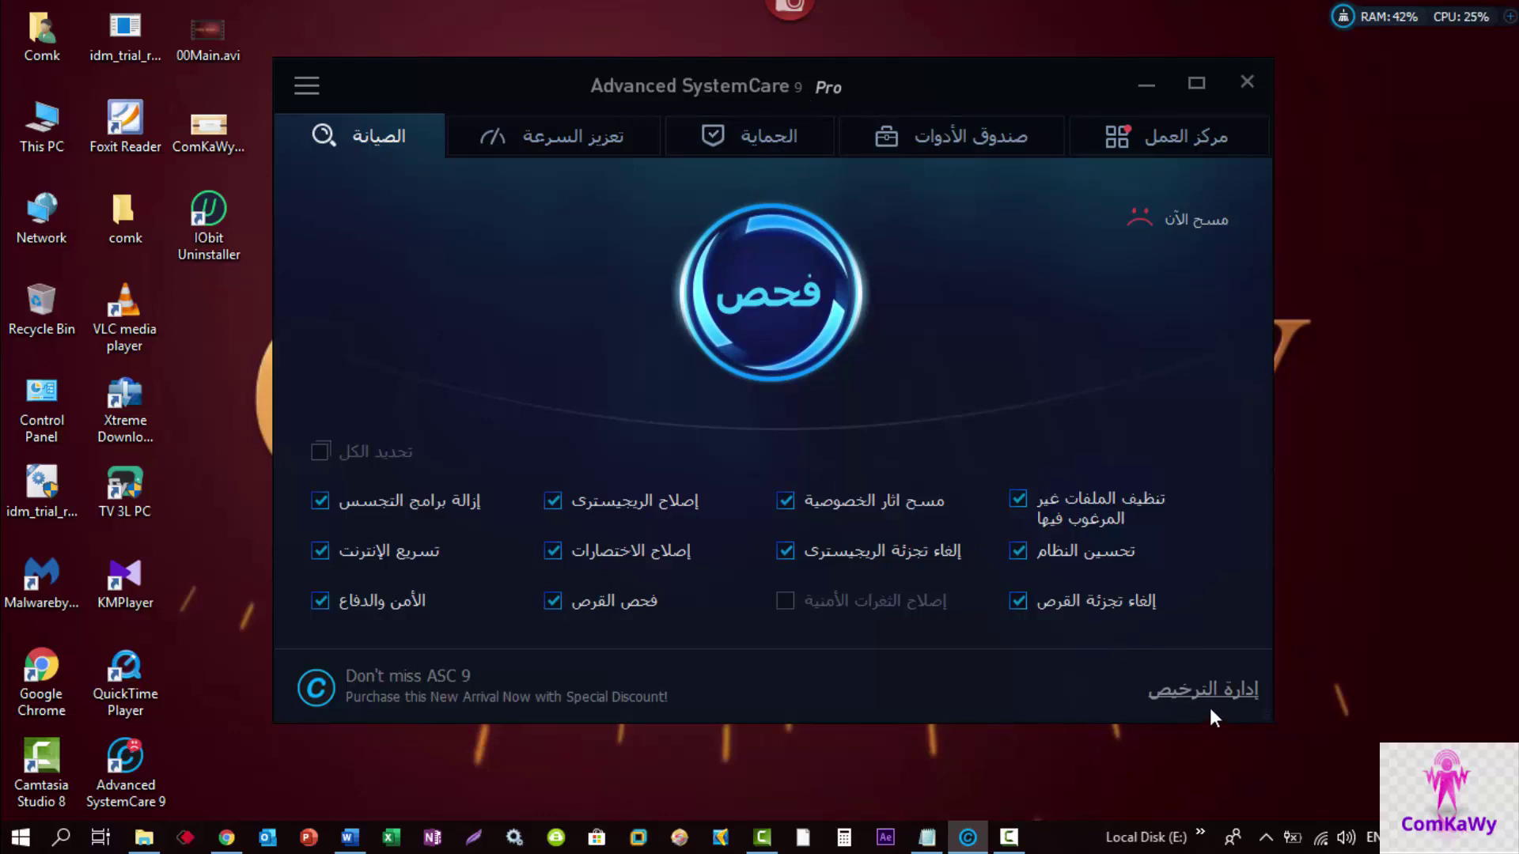
View the license status, code and expiry date in the license manager, and close it.
{"action": "left_click", "coordinate": [1186, 692]}
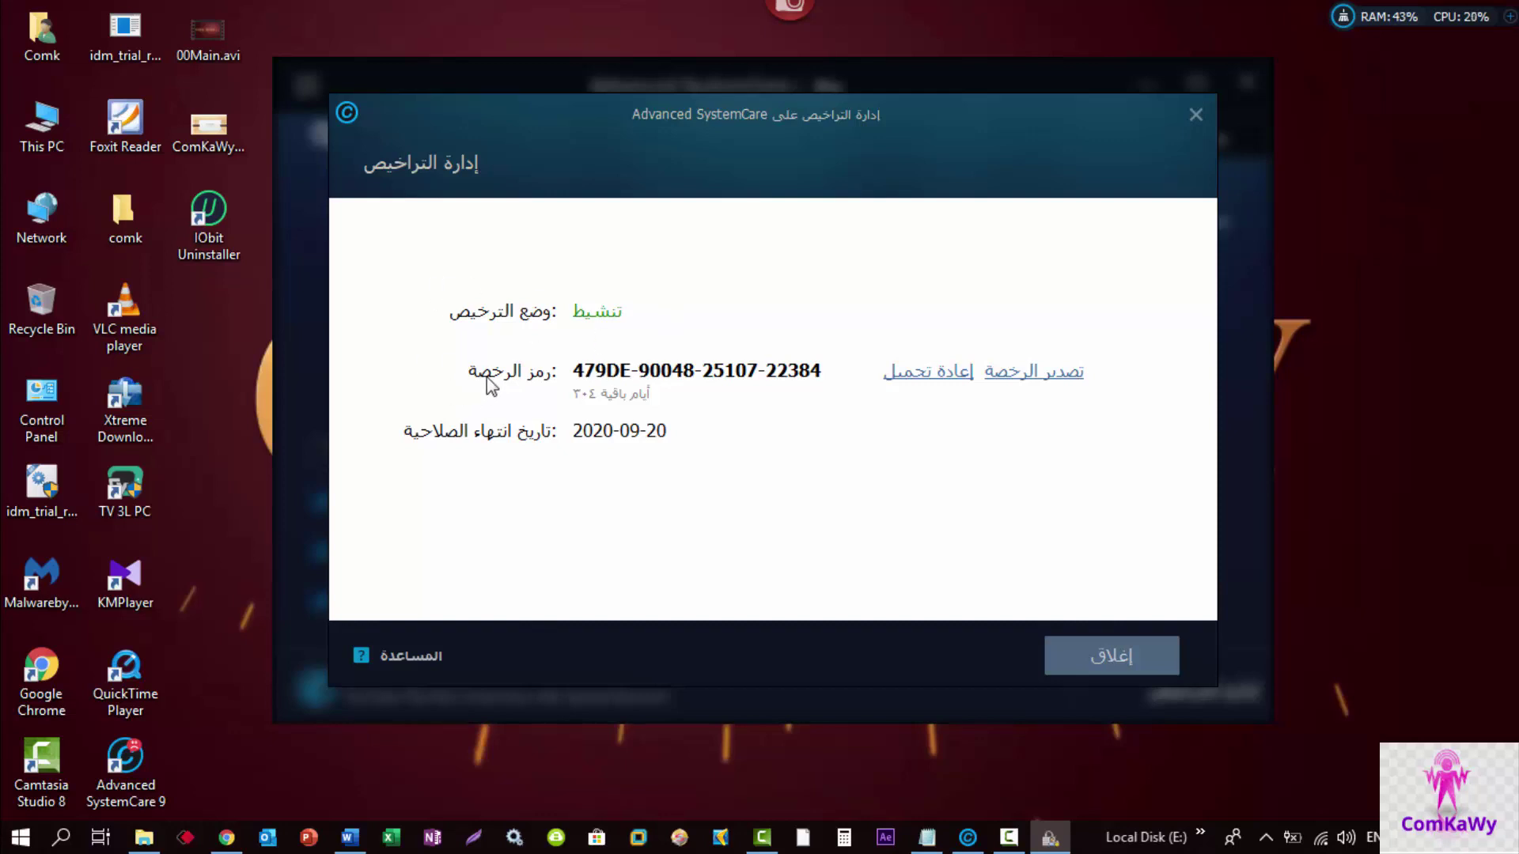
{"action": "left_click", "coordinate": [1103, 667]}
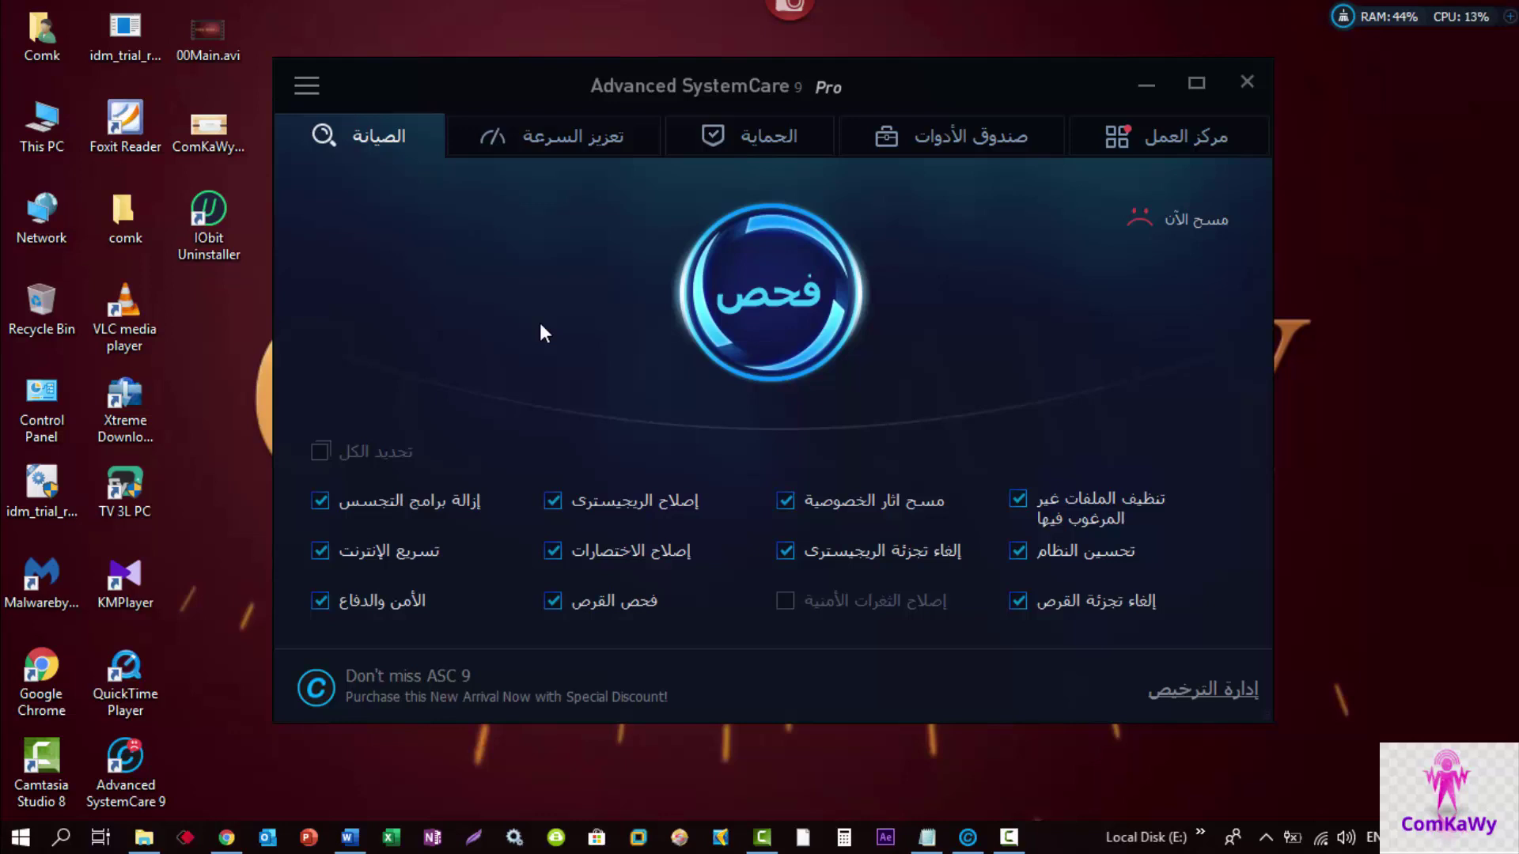
Set the interface language back to English in the User Interface settings and apply it.
{"action": "left_click", "coordinate": [307, 87]}
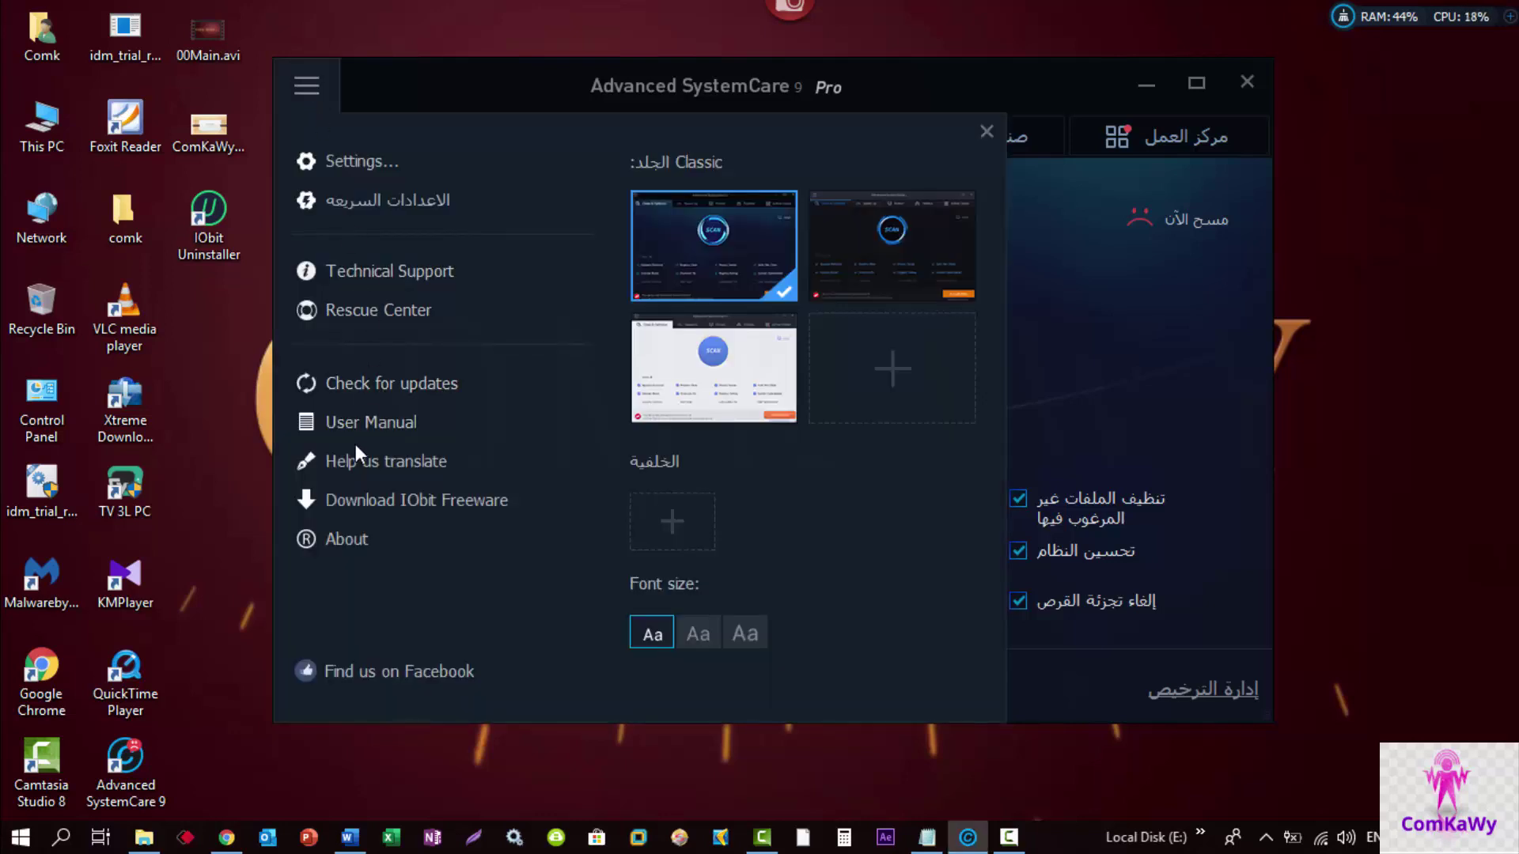
{"action": "left_click", "coordinate": [348, 162]}
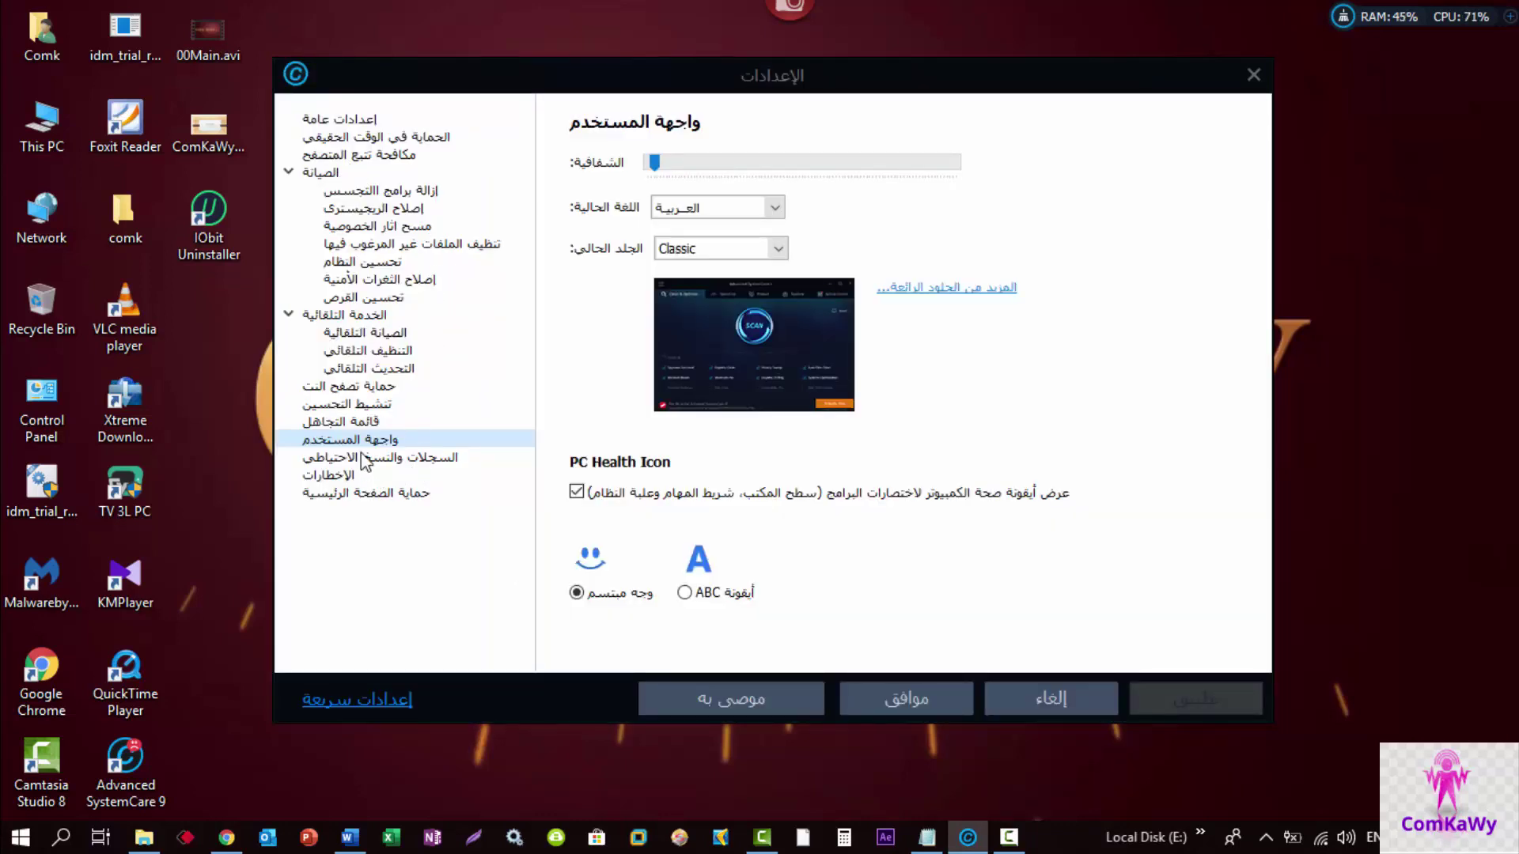
{"action": "left_click", "coordinate": [712, 209]}
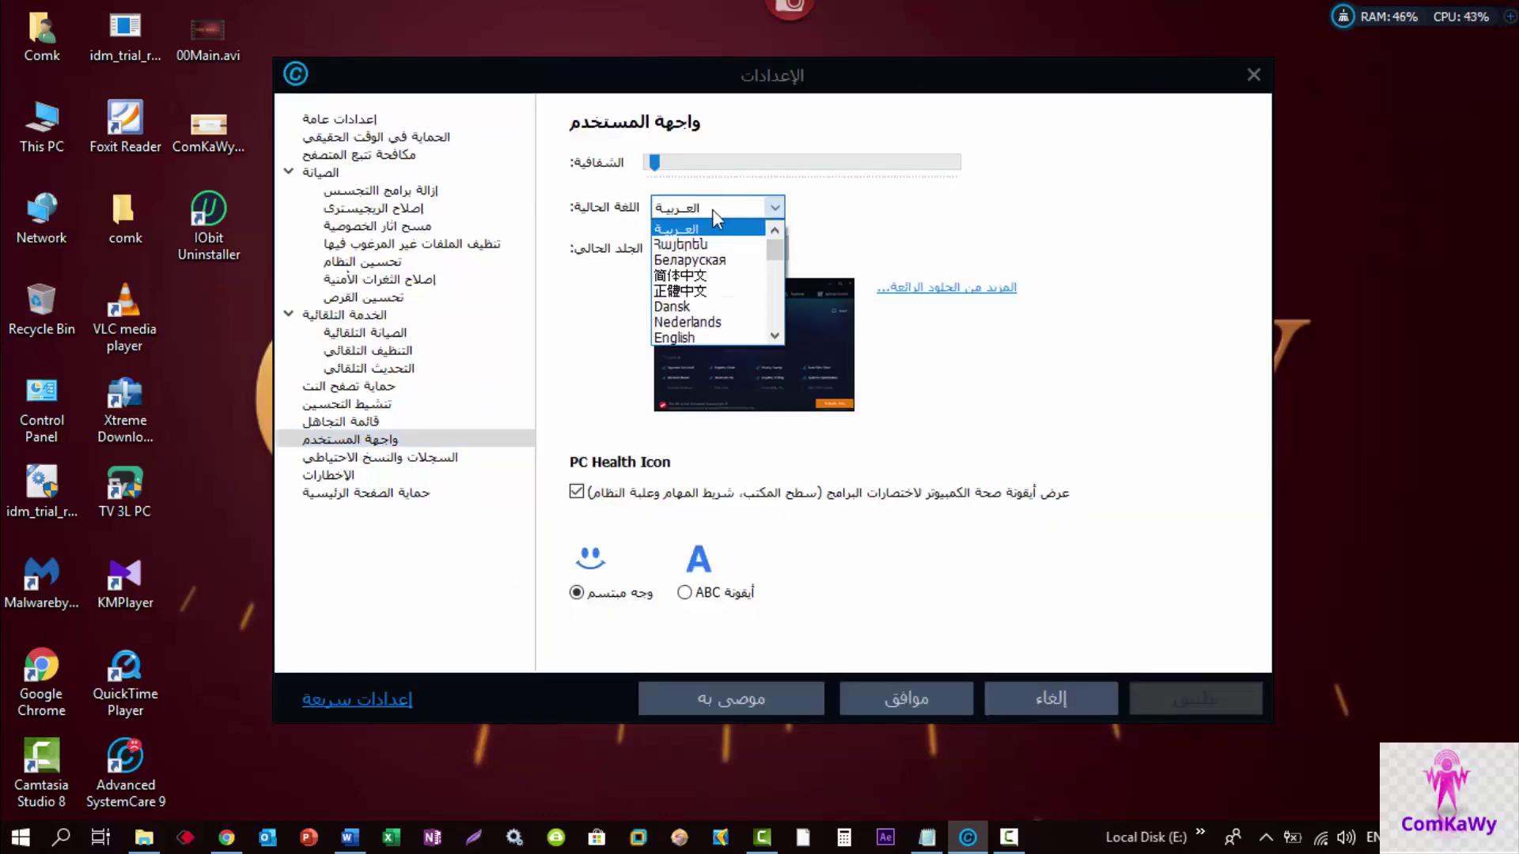
{"action": "scroll", "coordinate": [728, 292], "scroll_direction": "down", "scroll_amount": 1}
{"action": "left_click", "coordinate": [692, 290]}
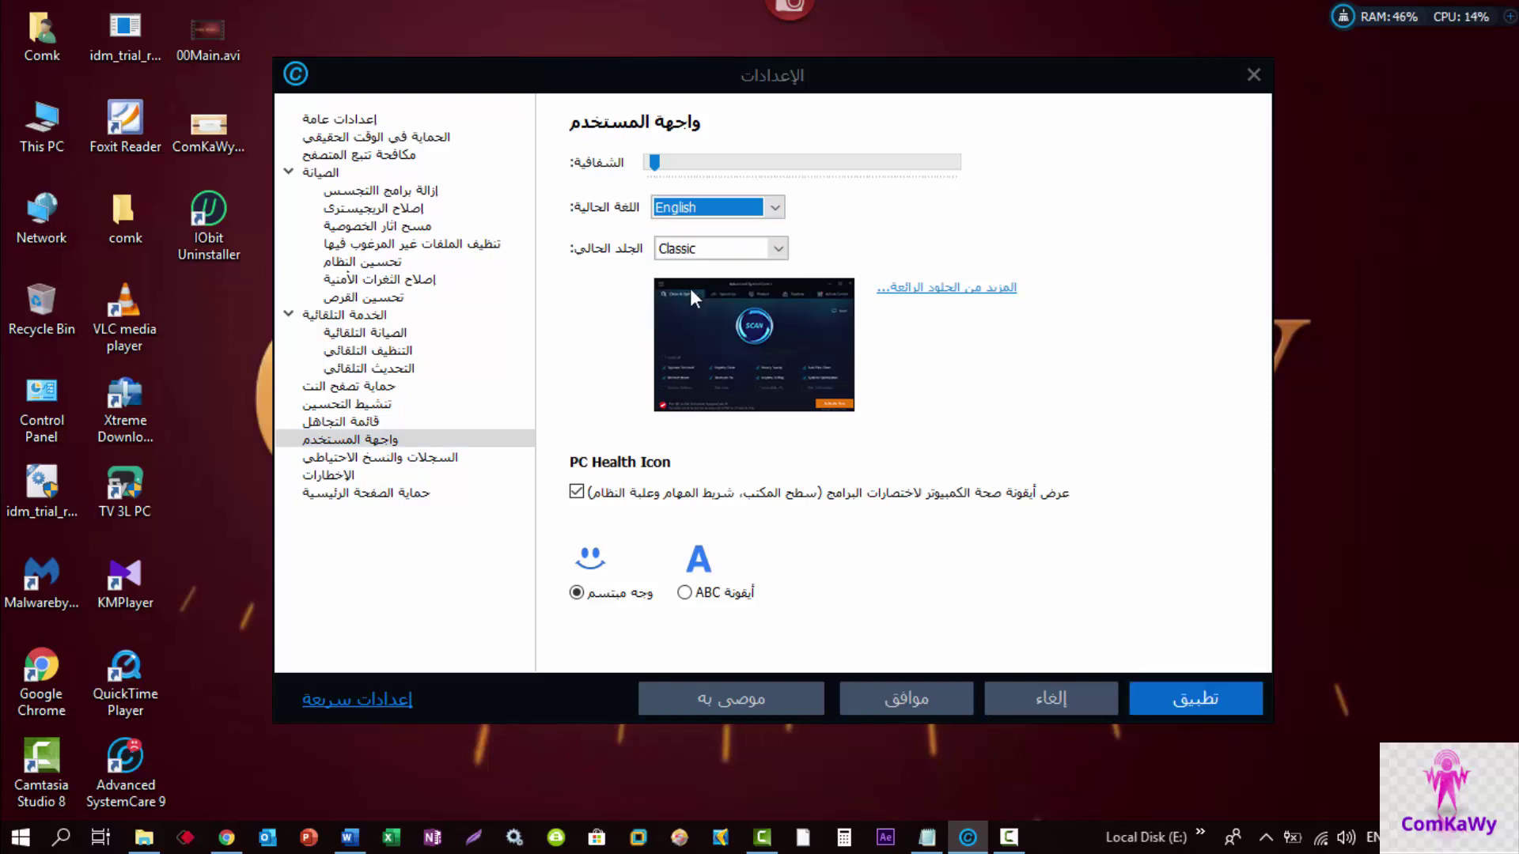
{"action": "left_click", "coordinate": [1204, 699]}
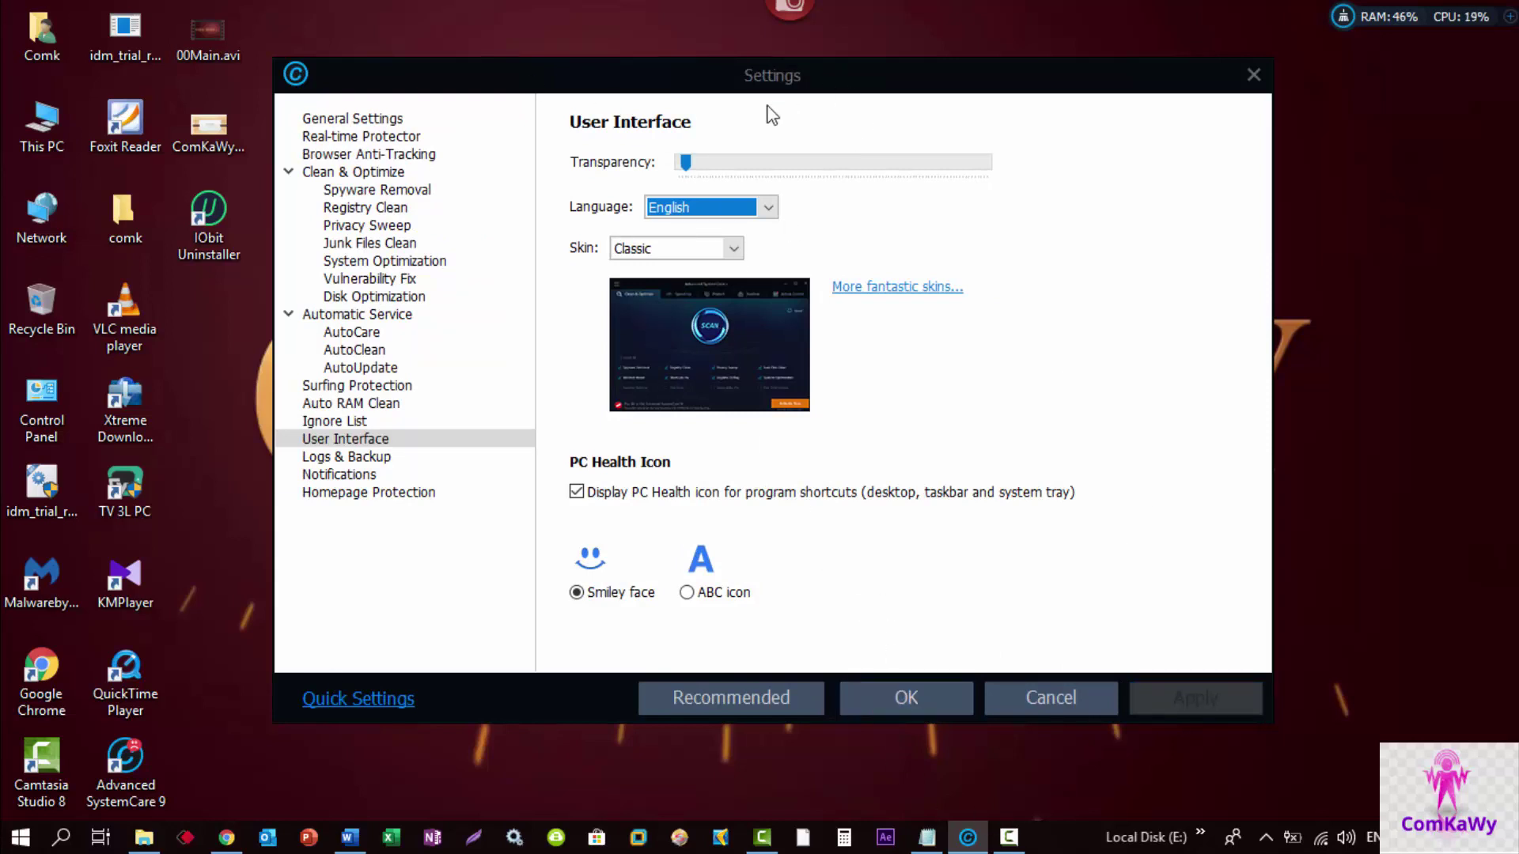
Check the General Settings, enable Real-time Protector, and apply the change.
{"action": "left_click", "coordinate": [351, 120]}
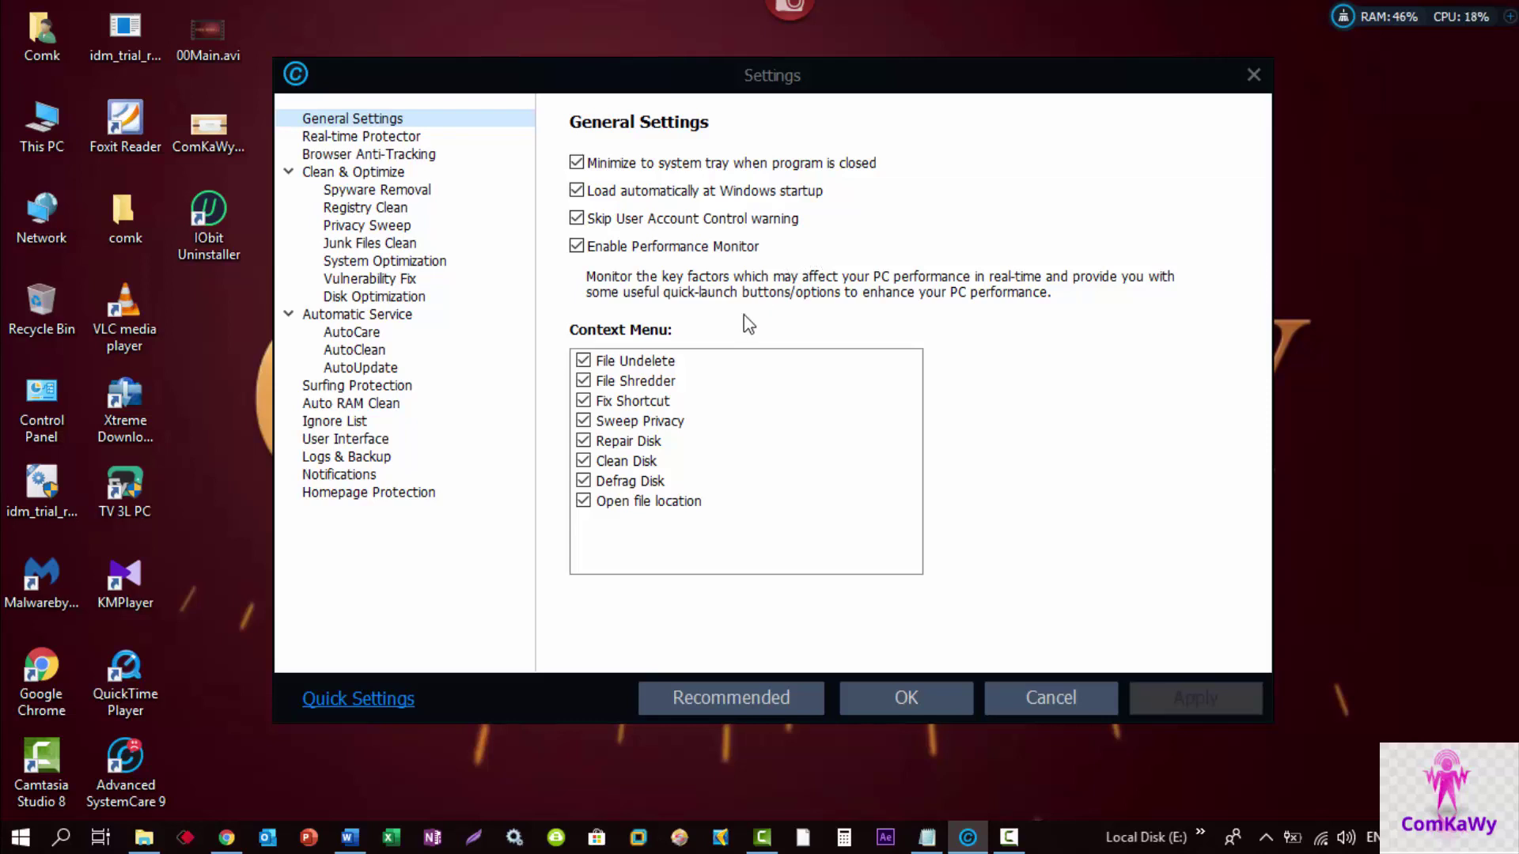
{"action": "left_click", "coordinate": [366, 140]}
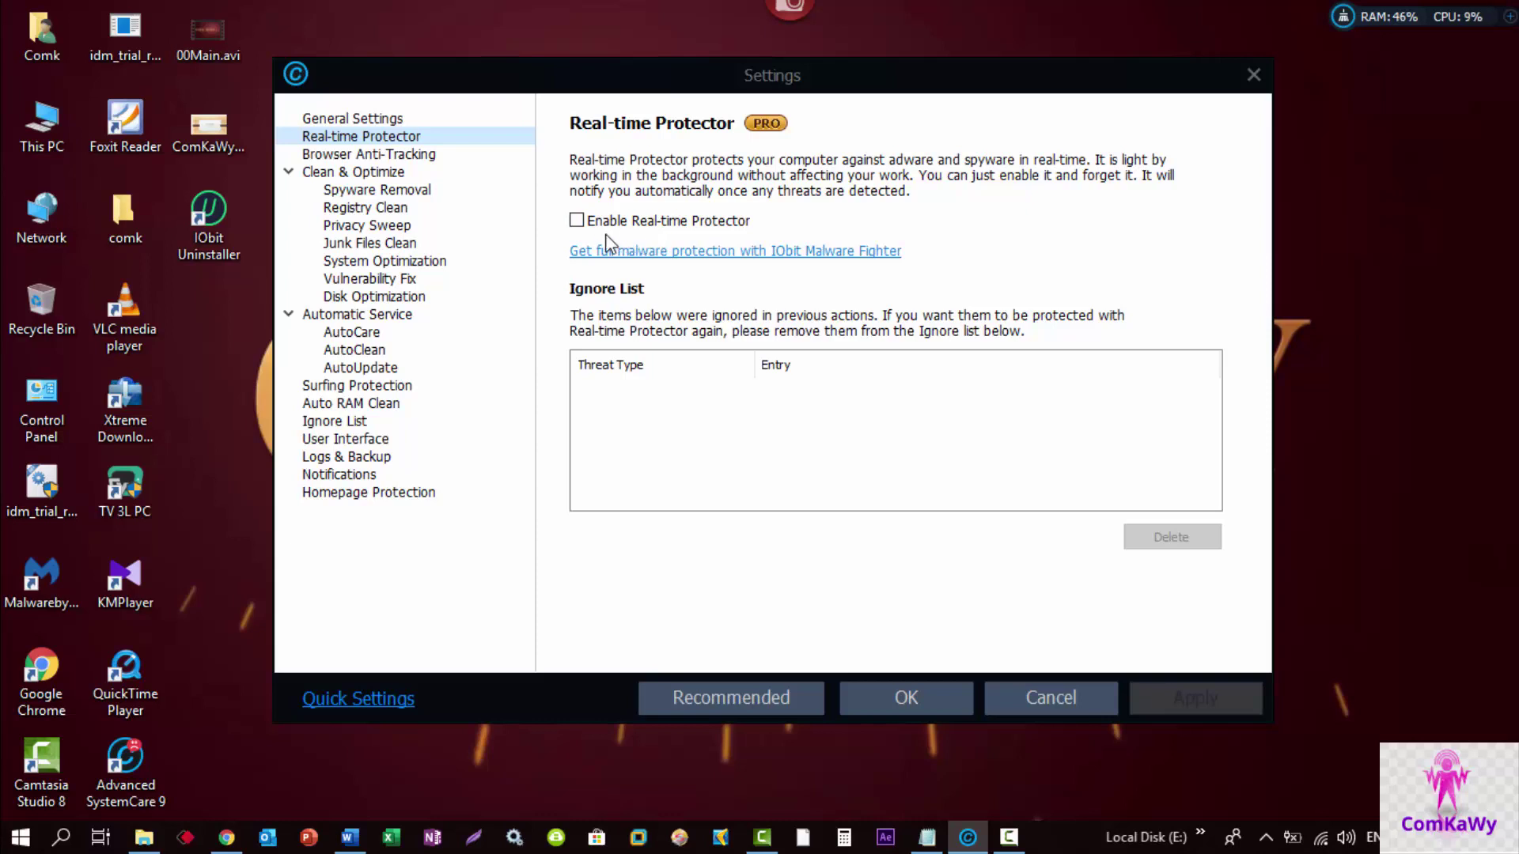
{"action": "left_click", "coordinate": [576, 221]}
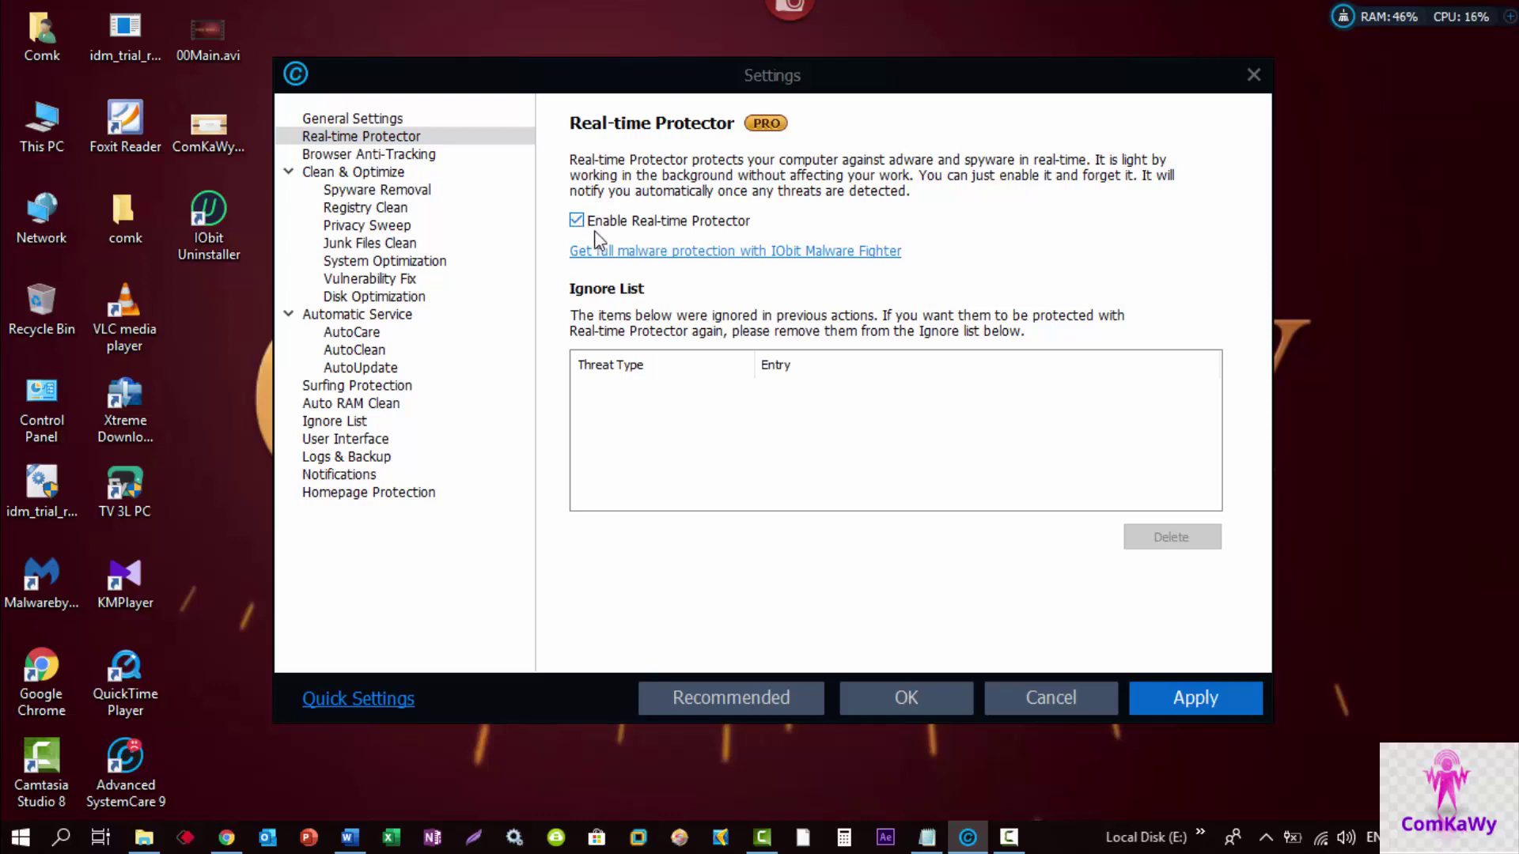
{"action": "left_click", "coordinate": [1187, 701]}
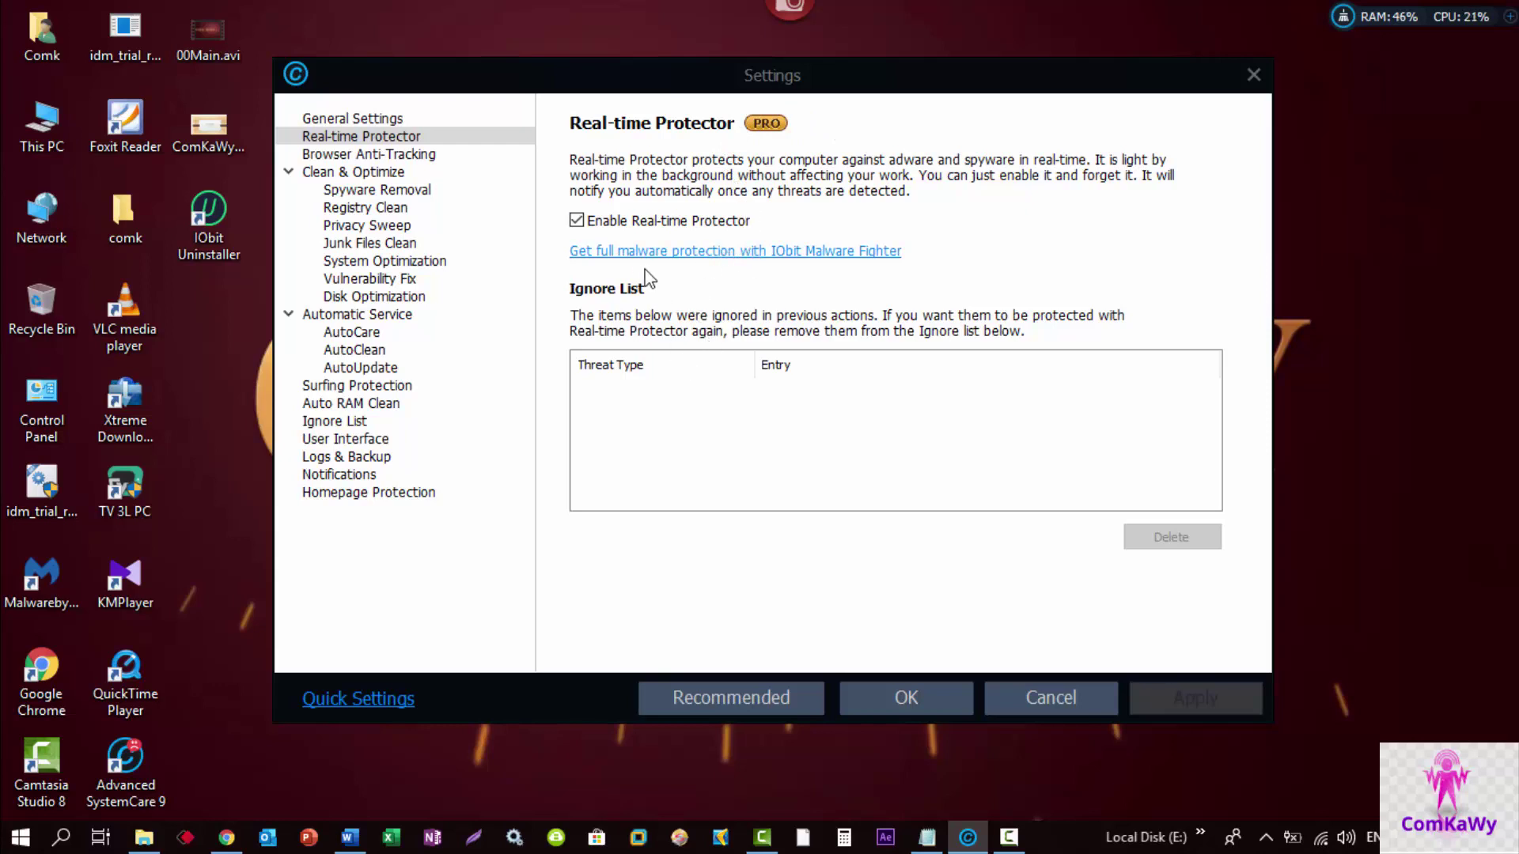
Move the Settings window lower on the desktop and disable Real-time Protector.
{"action": "left_click_drag", "start_coordinate": [811, 79], "coordinate": [811, 154]}
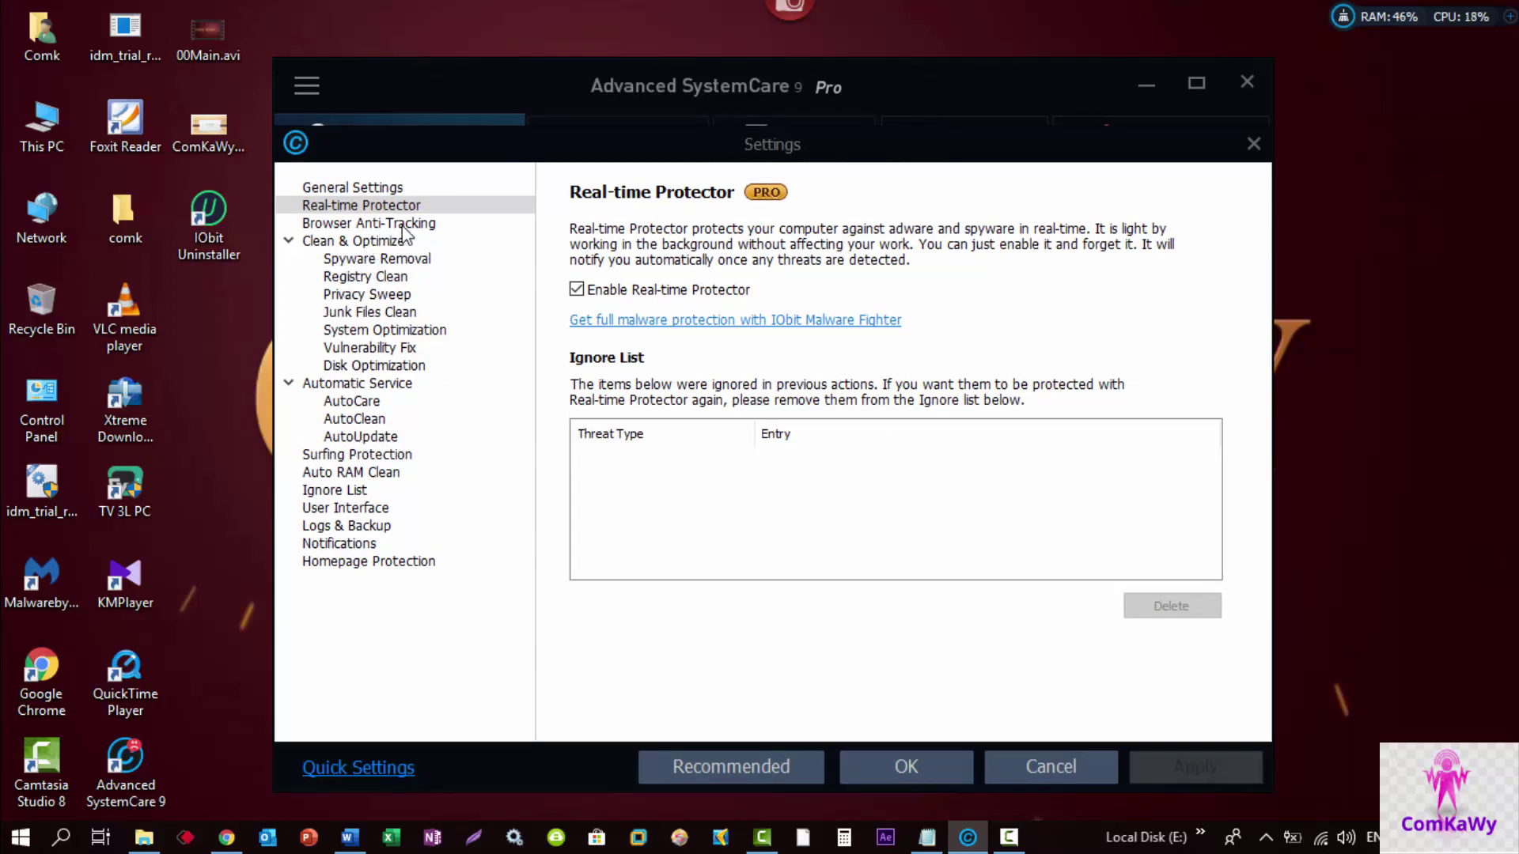
{"action": "left_click", "coordinate": [576, 290]}
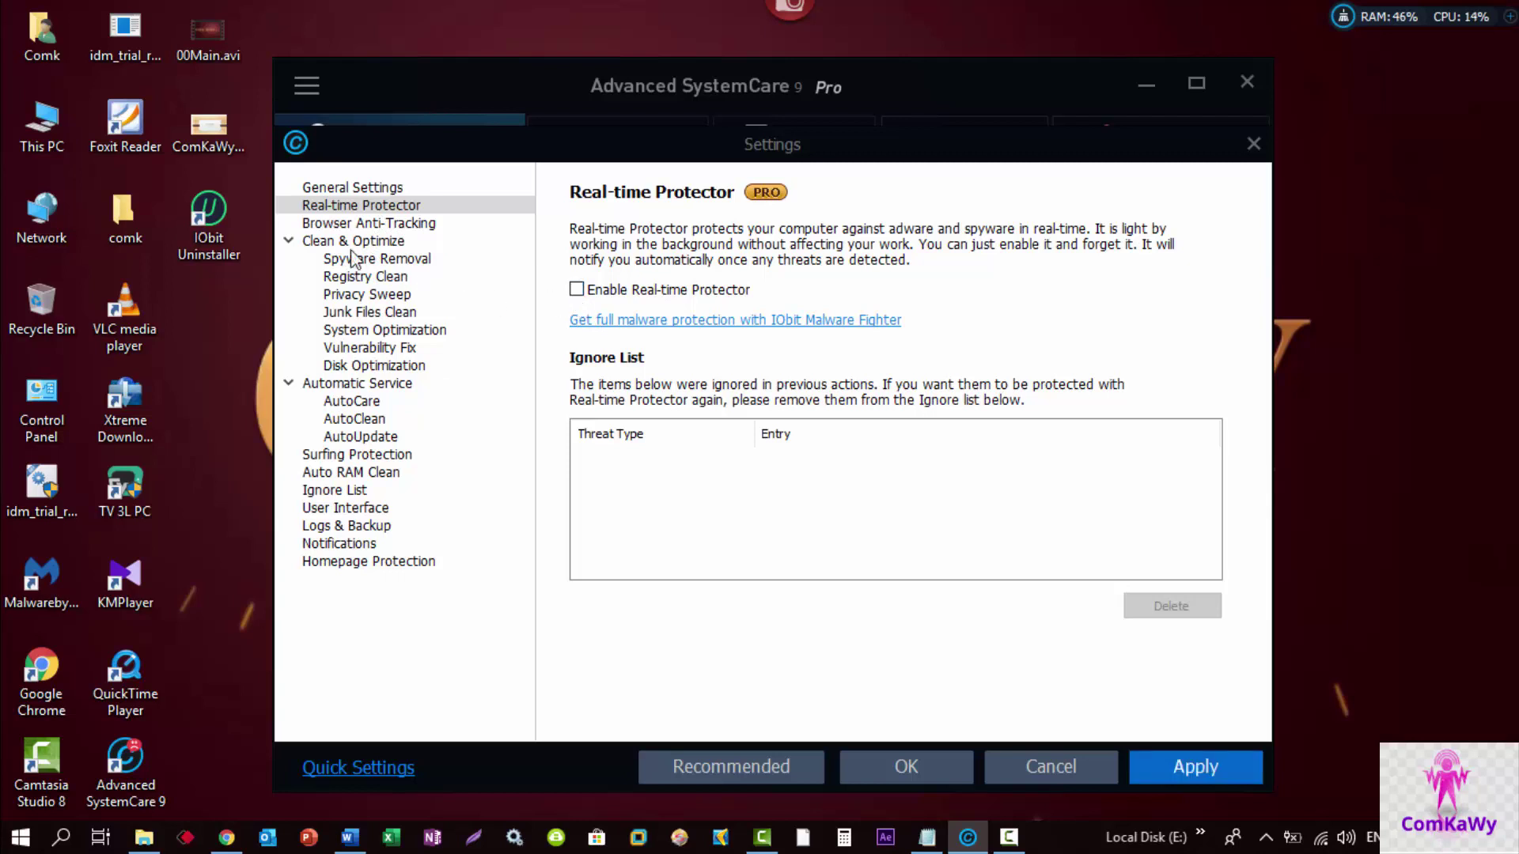
Review the Browser Anti-Tracking options, collapsing the Edge, Internet Explorer, Mozilla Firefox and Google Chrome groups.
{"action": "left_click", "coordinate": [332, 223]}
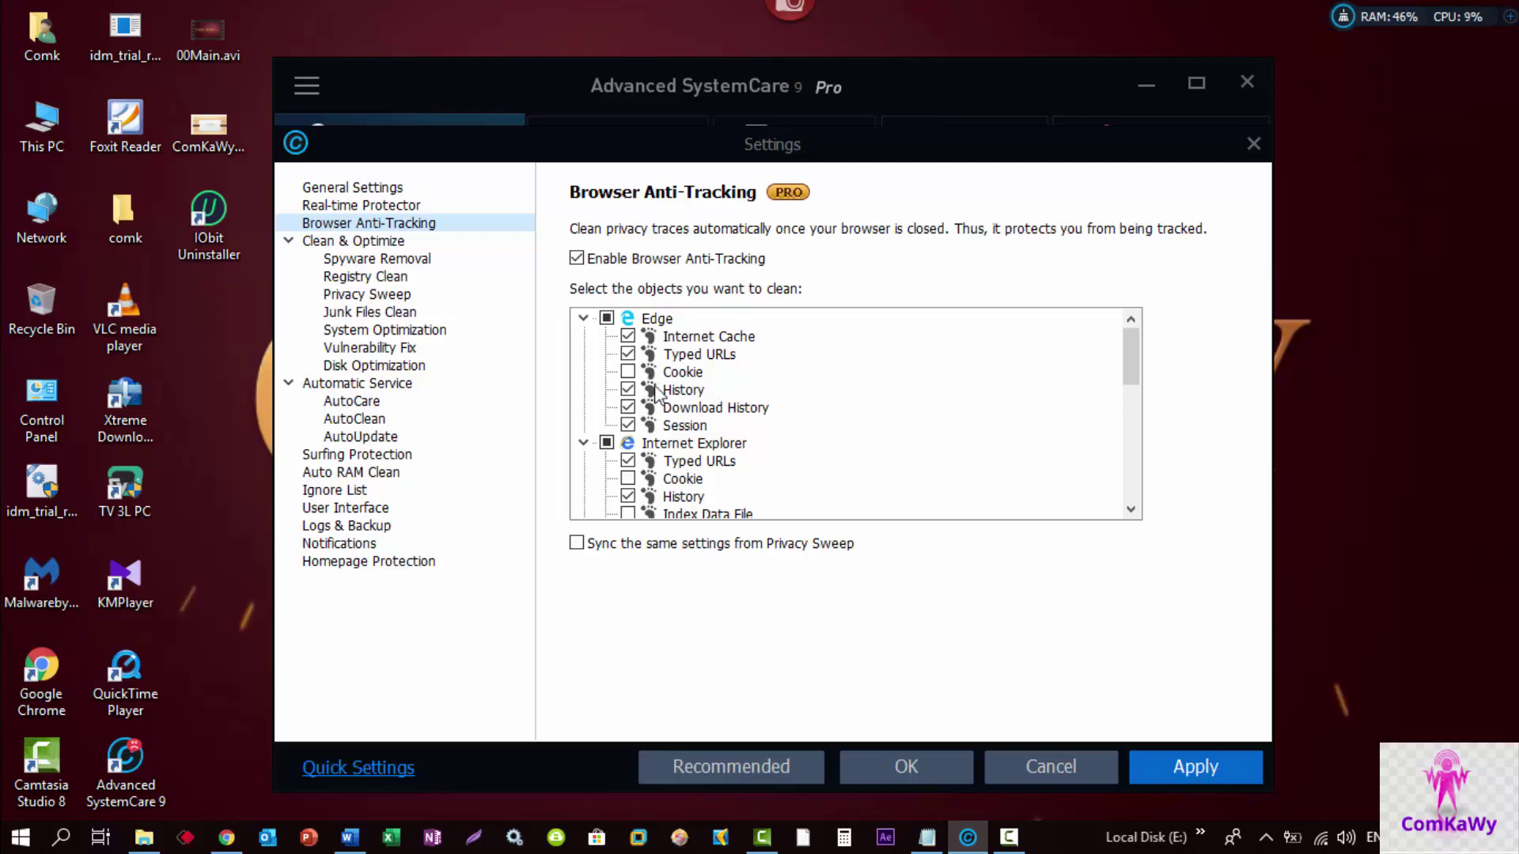
{"action": "left_click", "coordinate": [583, 319]}
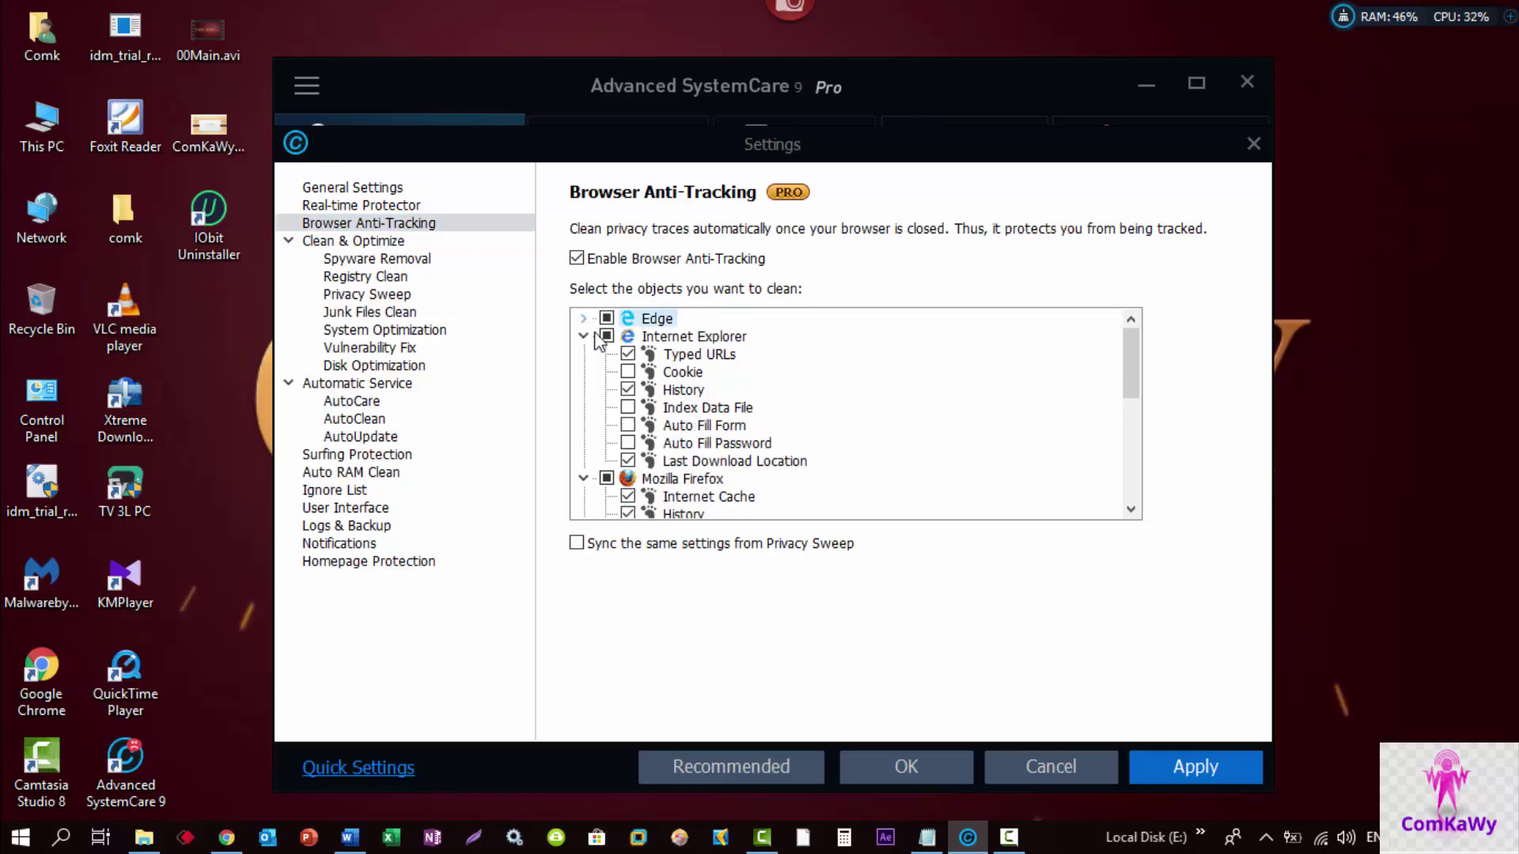
{"action": "left_click", "coordinate": [583, 337]}
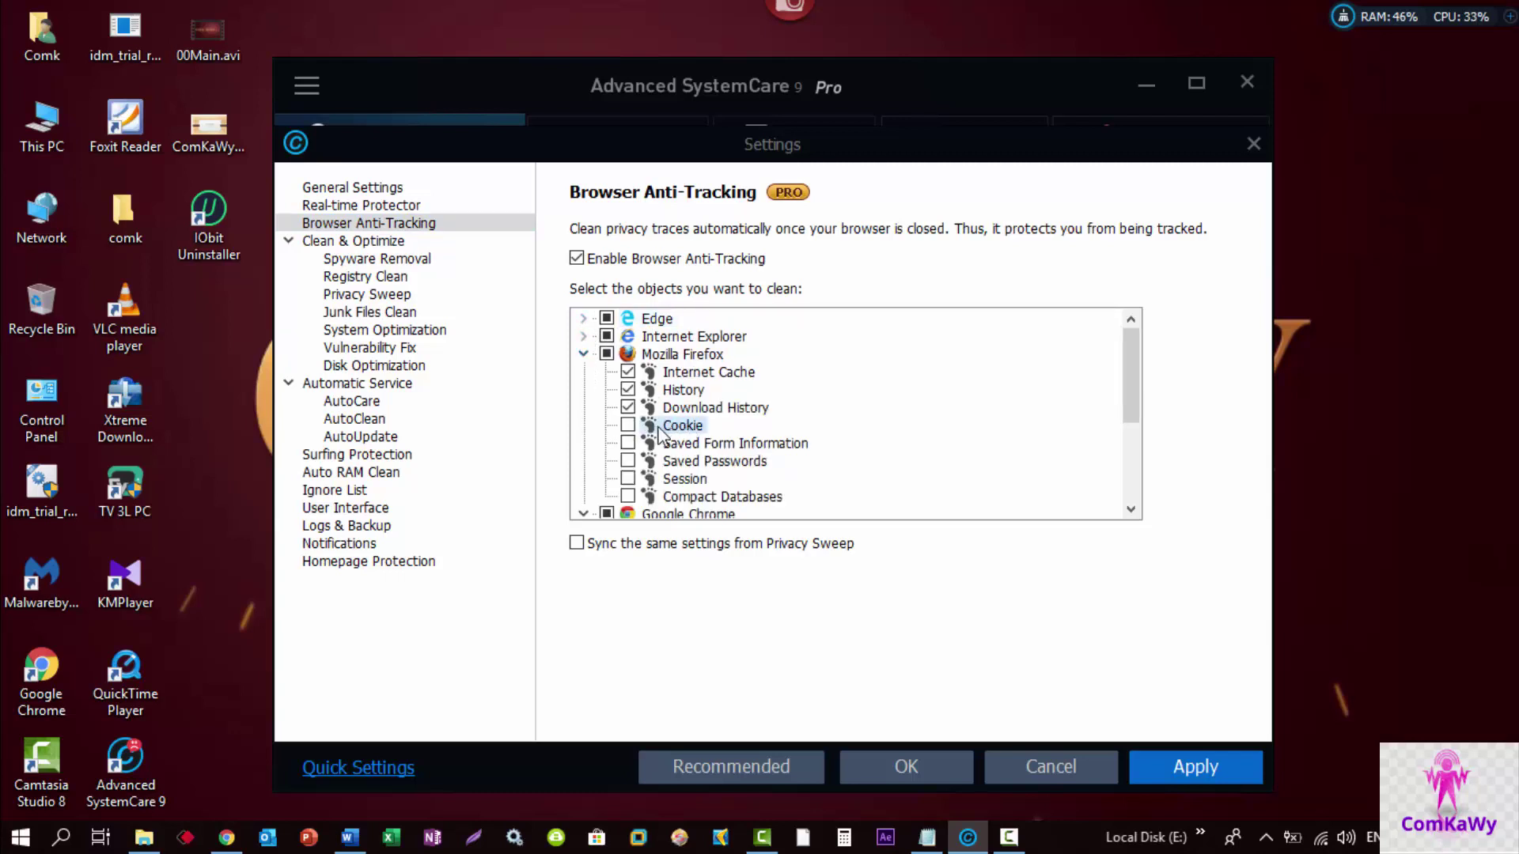
{"action": "left_click", "coordinate": [583, 355]}
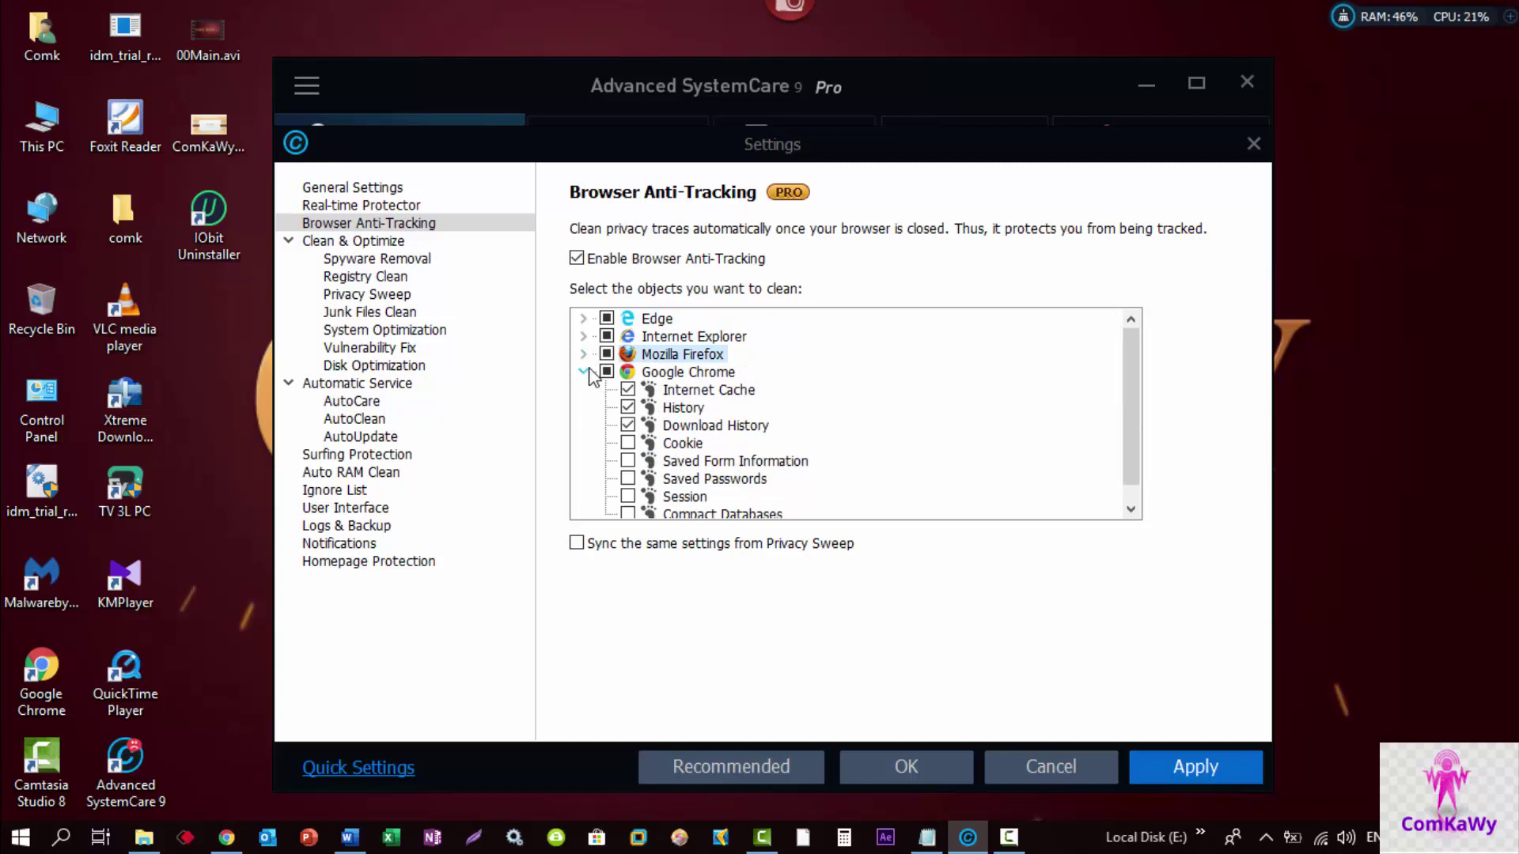
{"action": "left_click", "coordinate": [584, 373]}
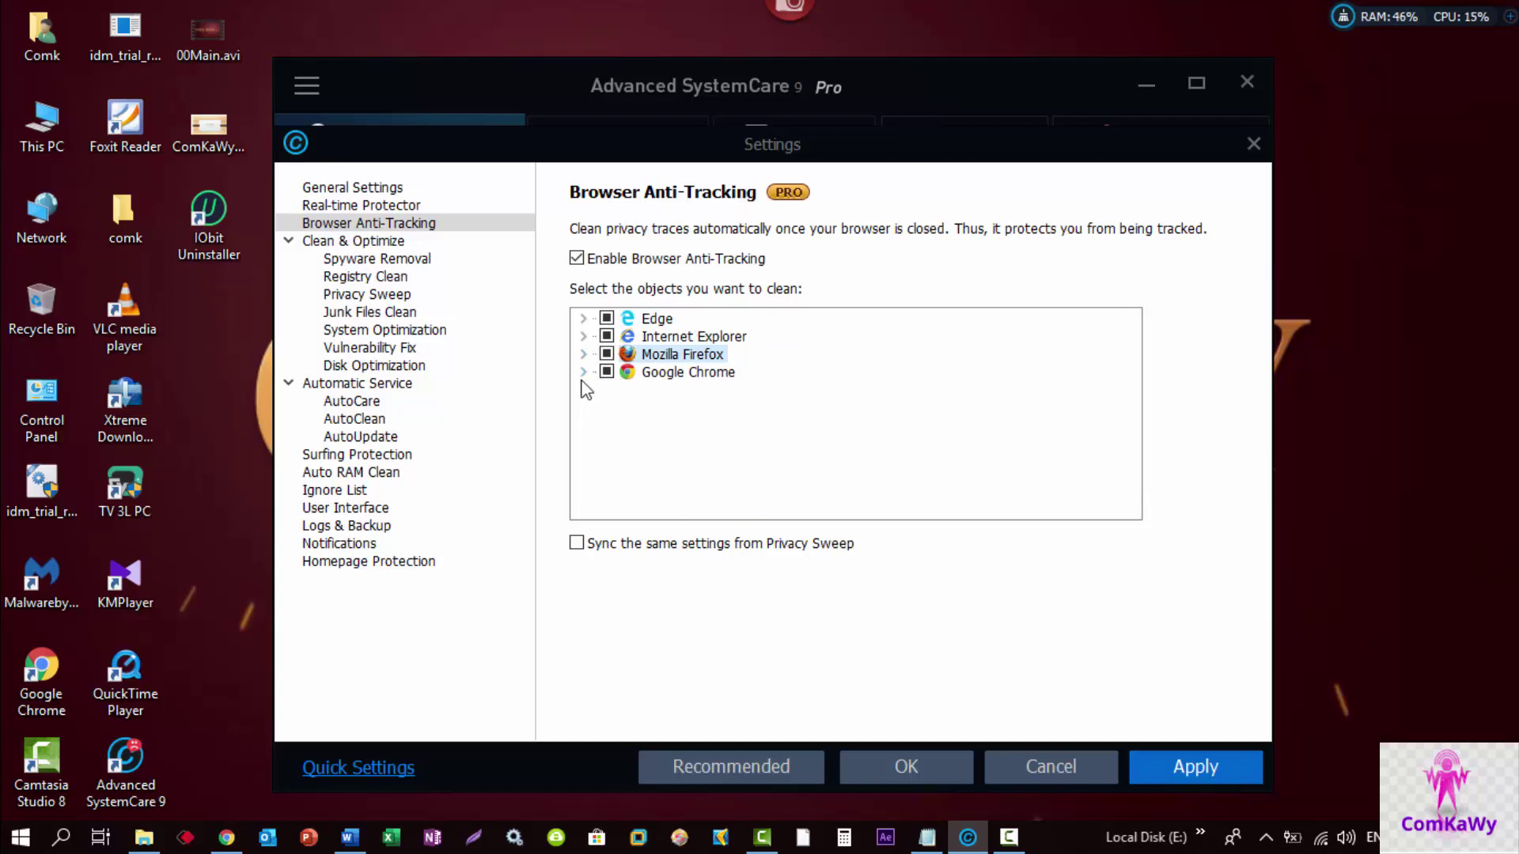
Review the Spyware Removal and Registry Clean settings, switching Deep Clean on and off again.
{"action": "left_click", "coordinate": [375, 261]}
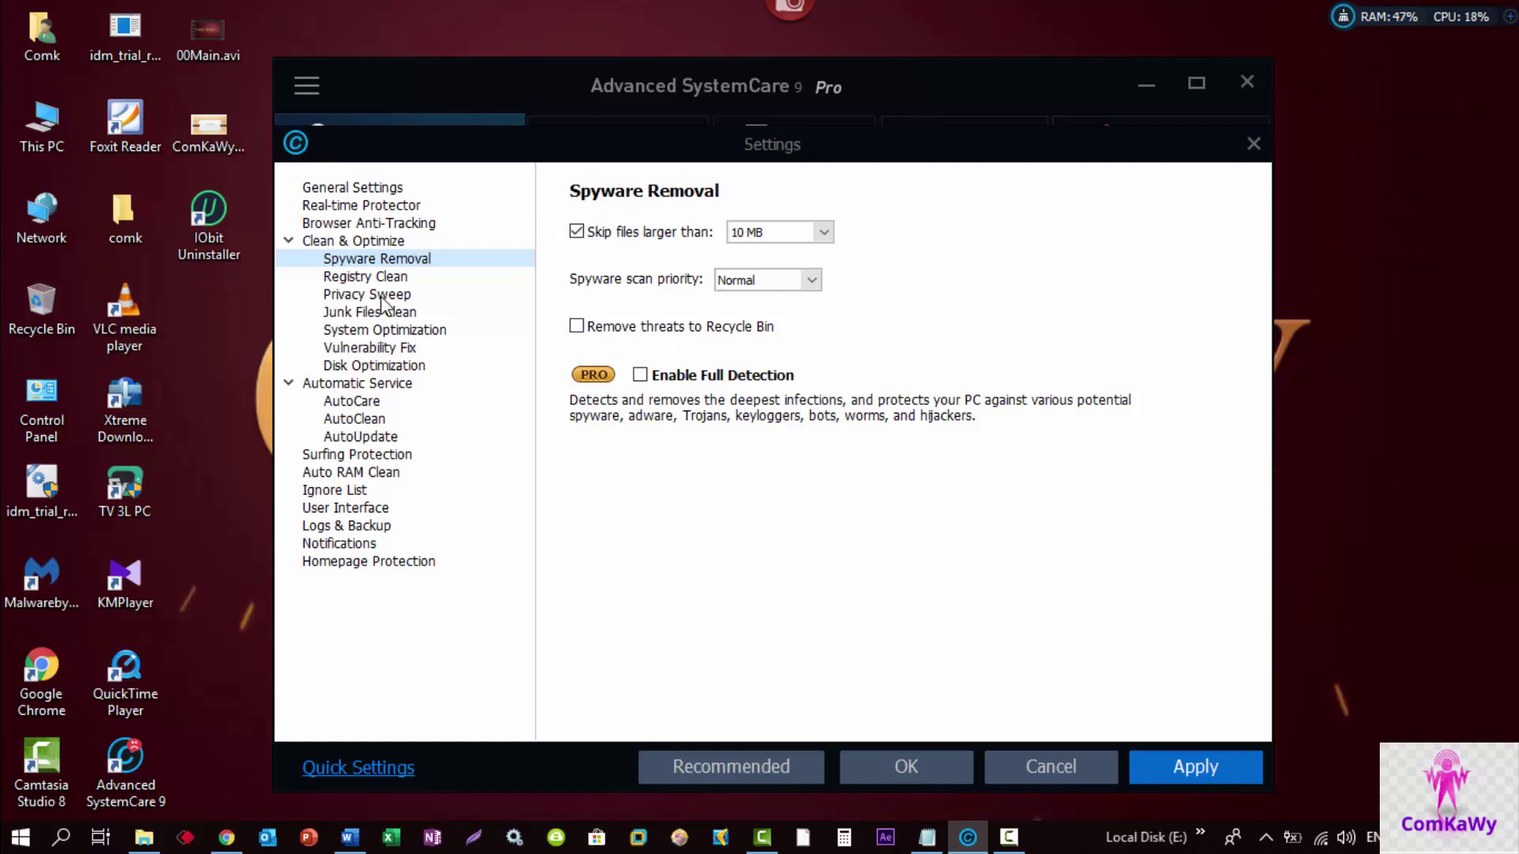
{"action": "left_click", "coordinate": [383, 279]}
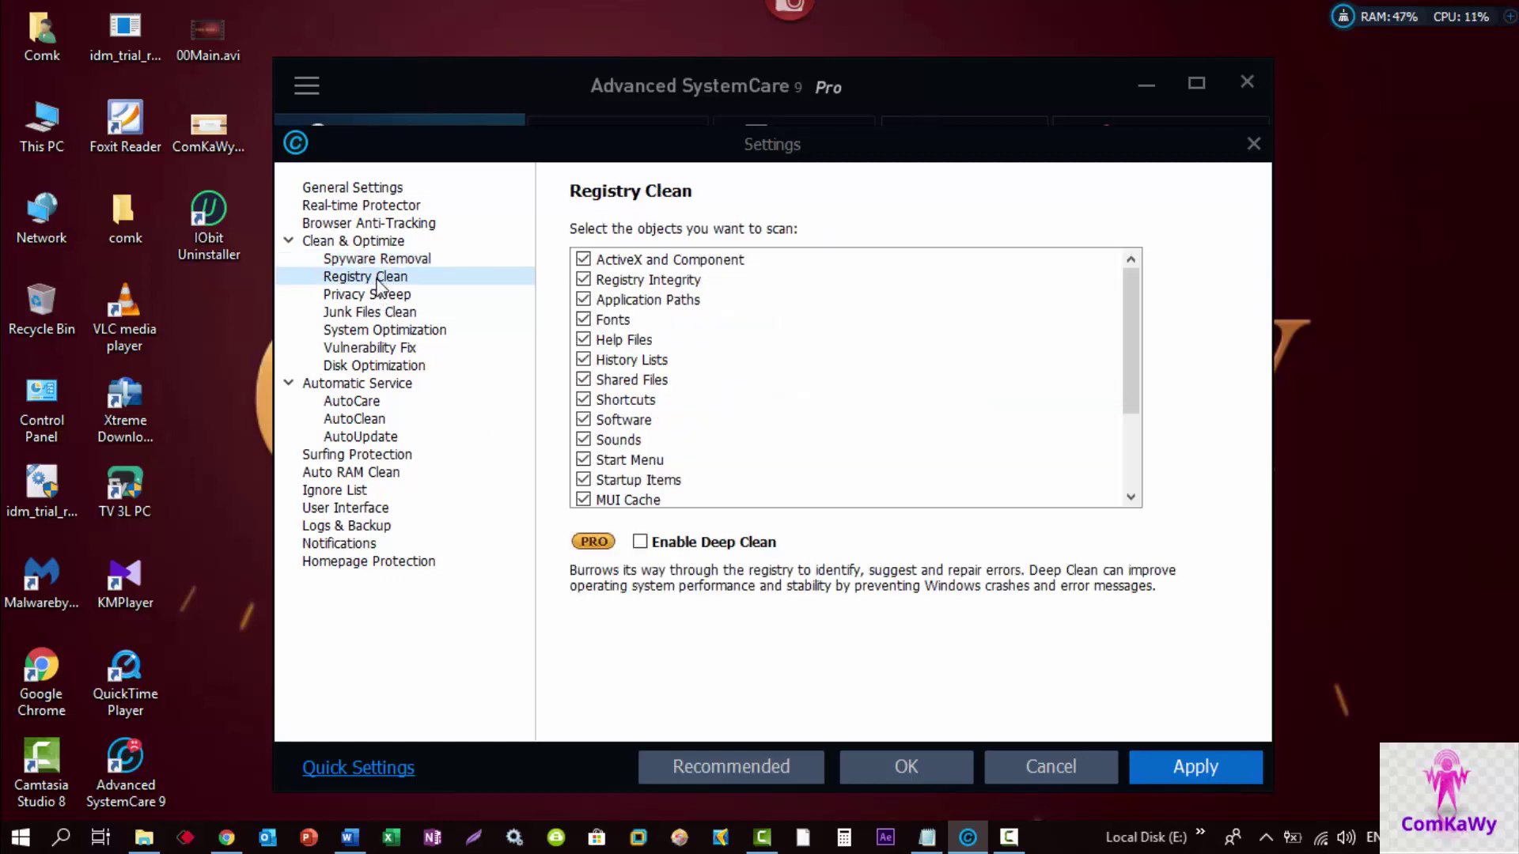
{"action": "scroll", "coordinate": [851, 363], "scroll_direction": "down", "scroll_amount": 2}
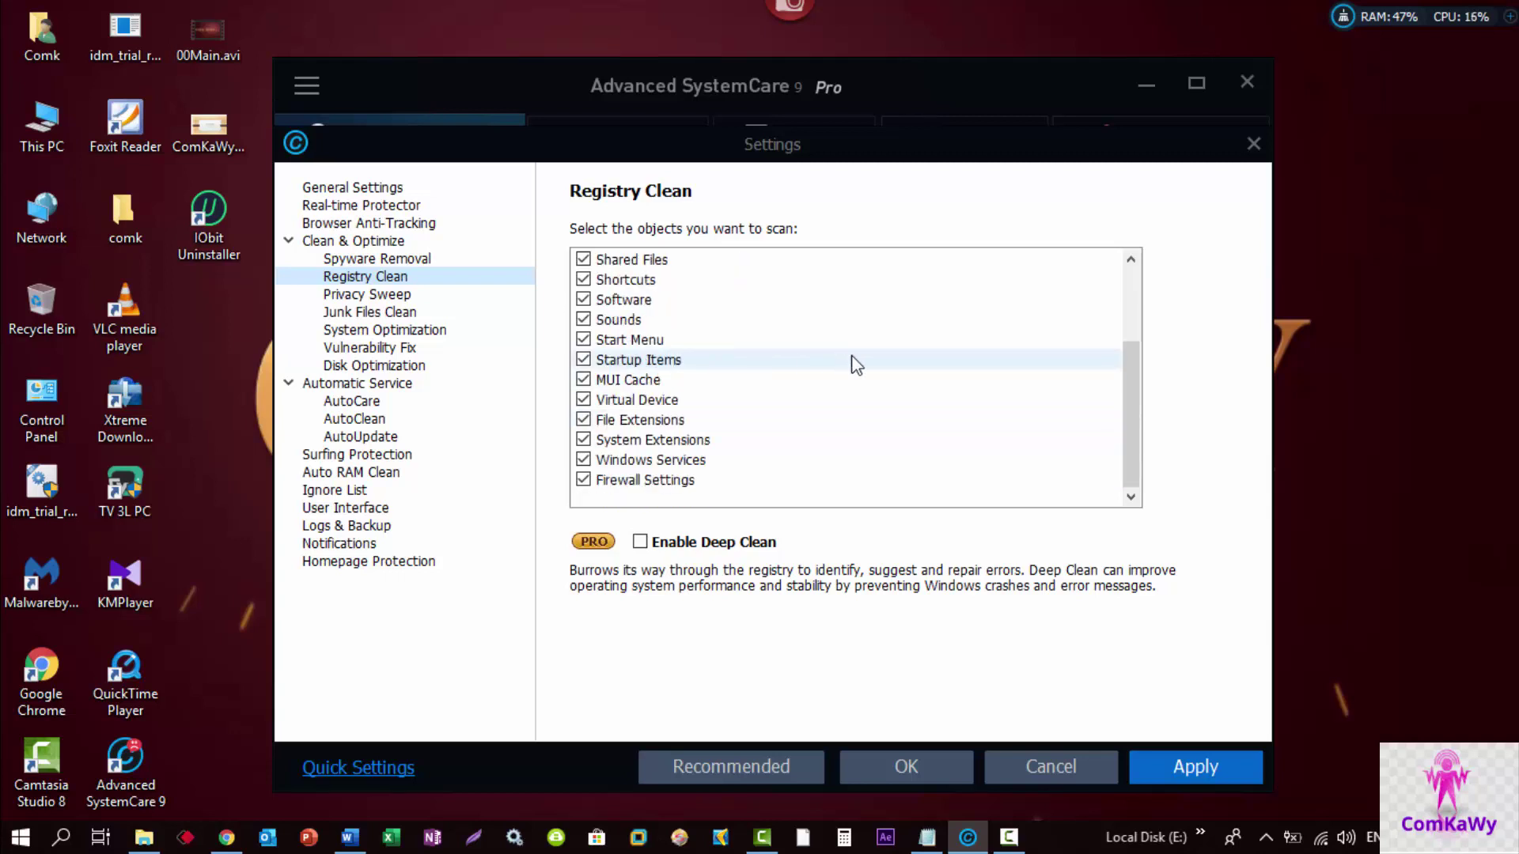
{"action": "scroll", "coordinate": [797, 367], "scroll_direction": "up", "scroll_amount": 2}
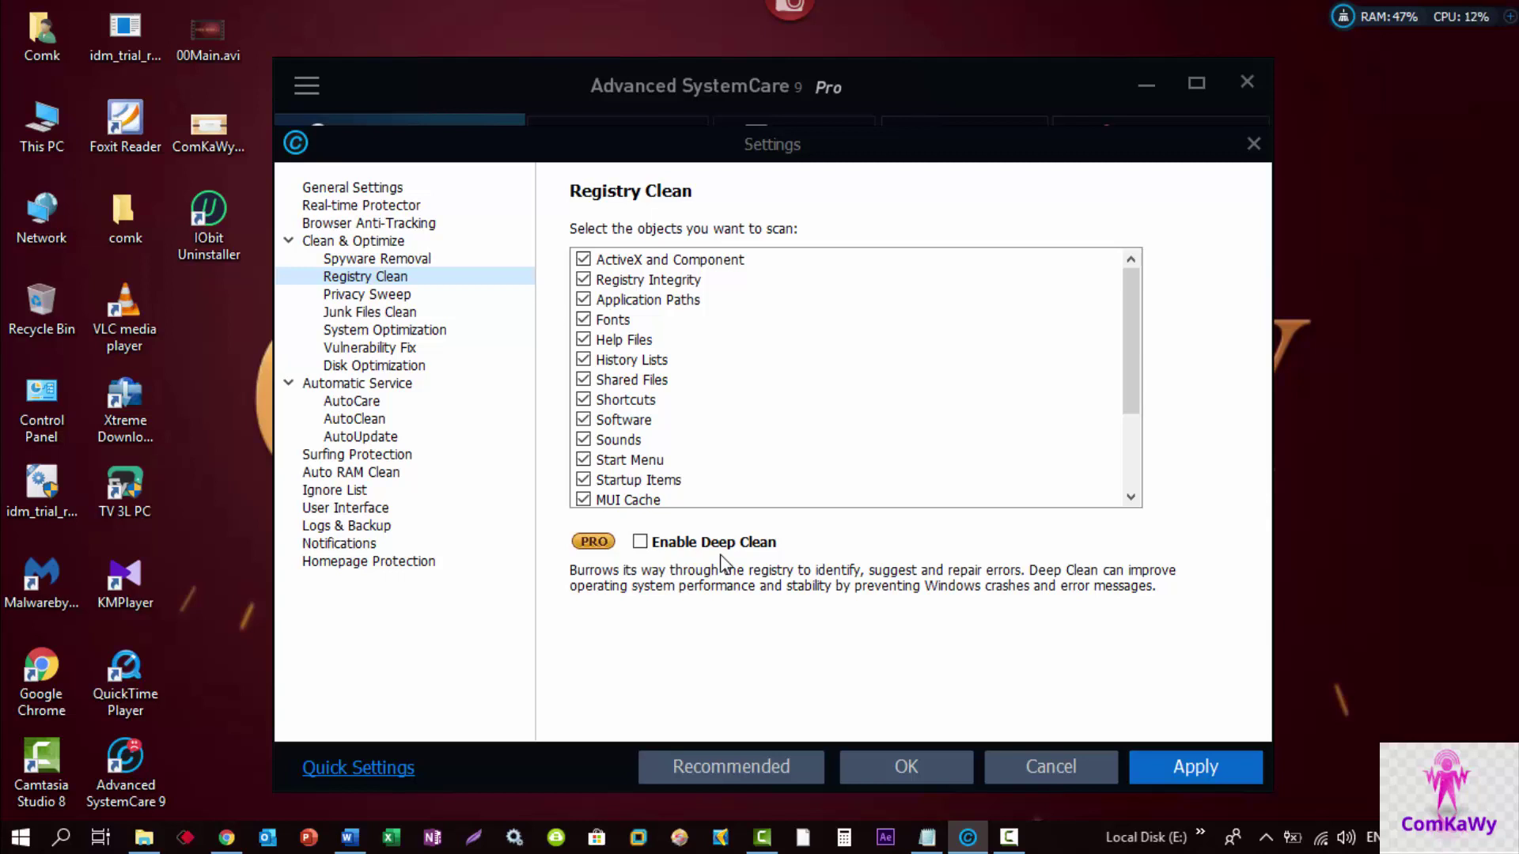
{"action": "left_click", "coordinate": [639, 542]}
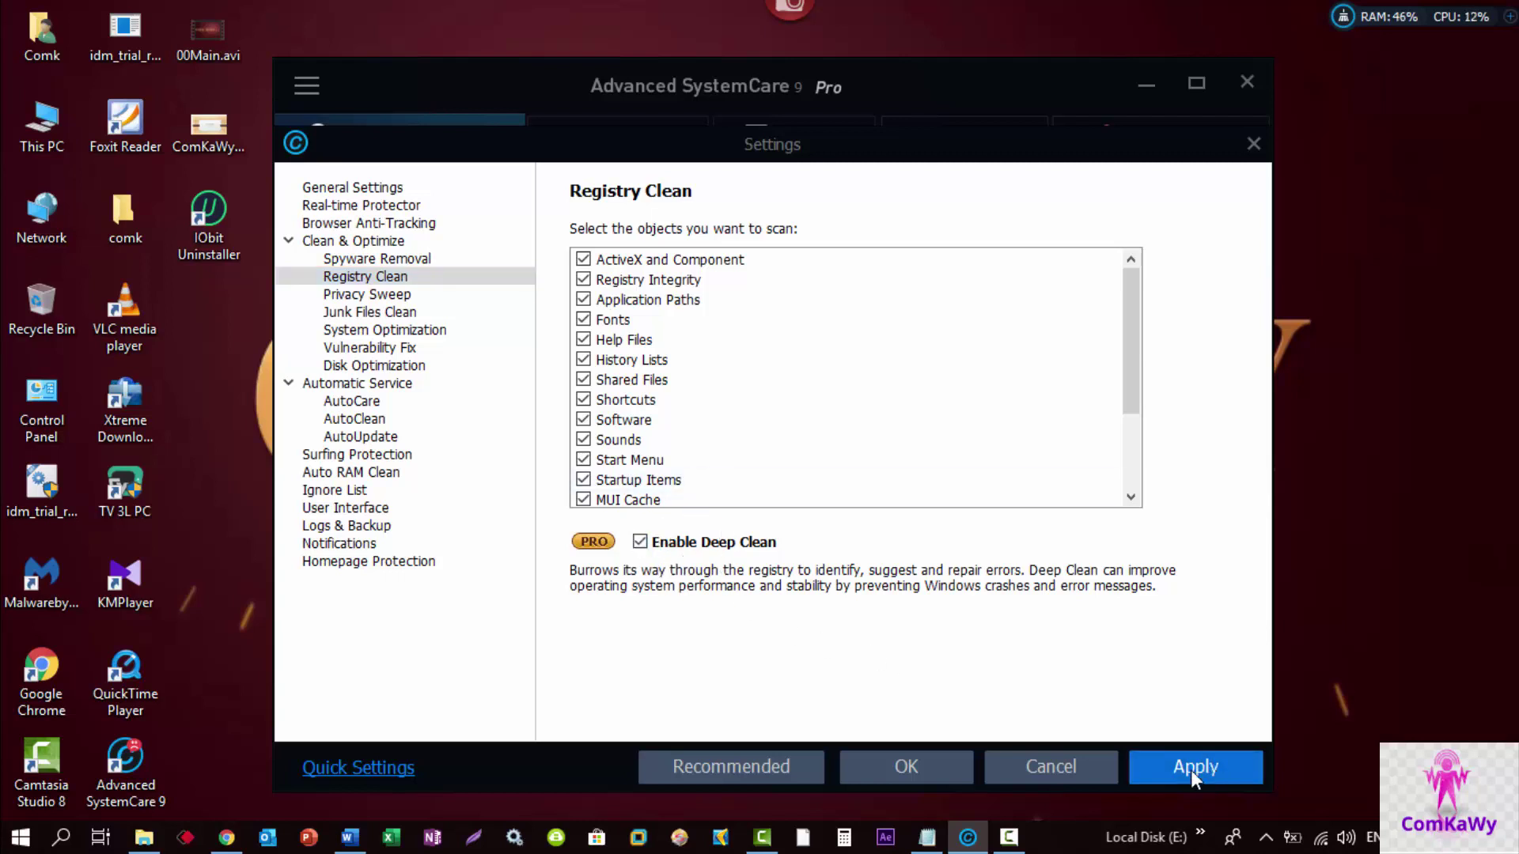
{"action": "left_click", "coordinate": [652, 544]}
Review the Privacy Sweep, Vulnerability Fix and Auto RAM Clean settings.
{"action": "left_click", "coordinate": [373, 298]}
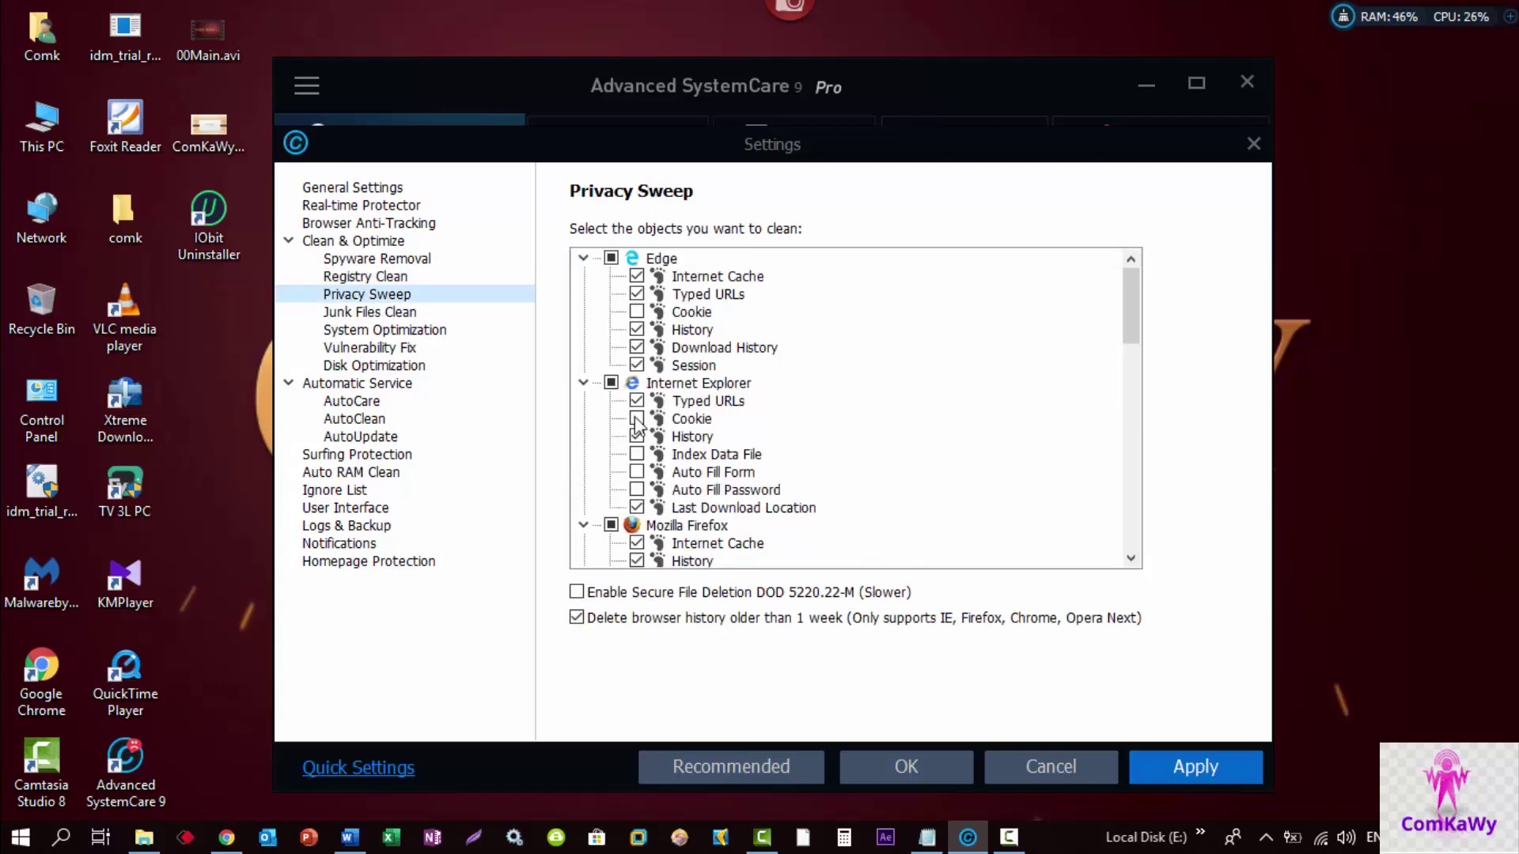
{"action": "left_click", "coordinate": [375, 352]}
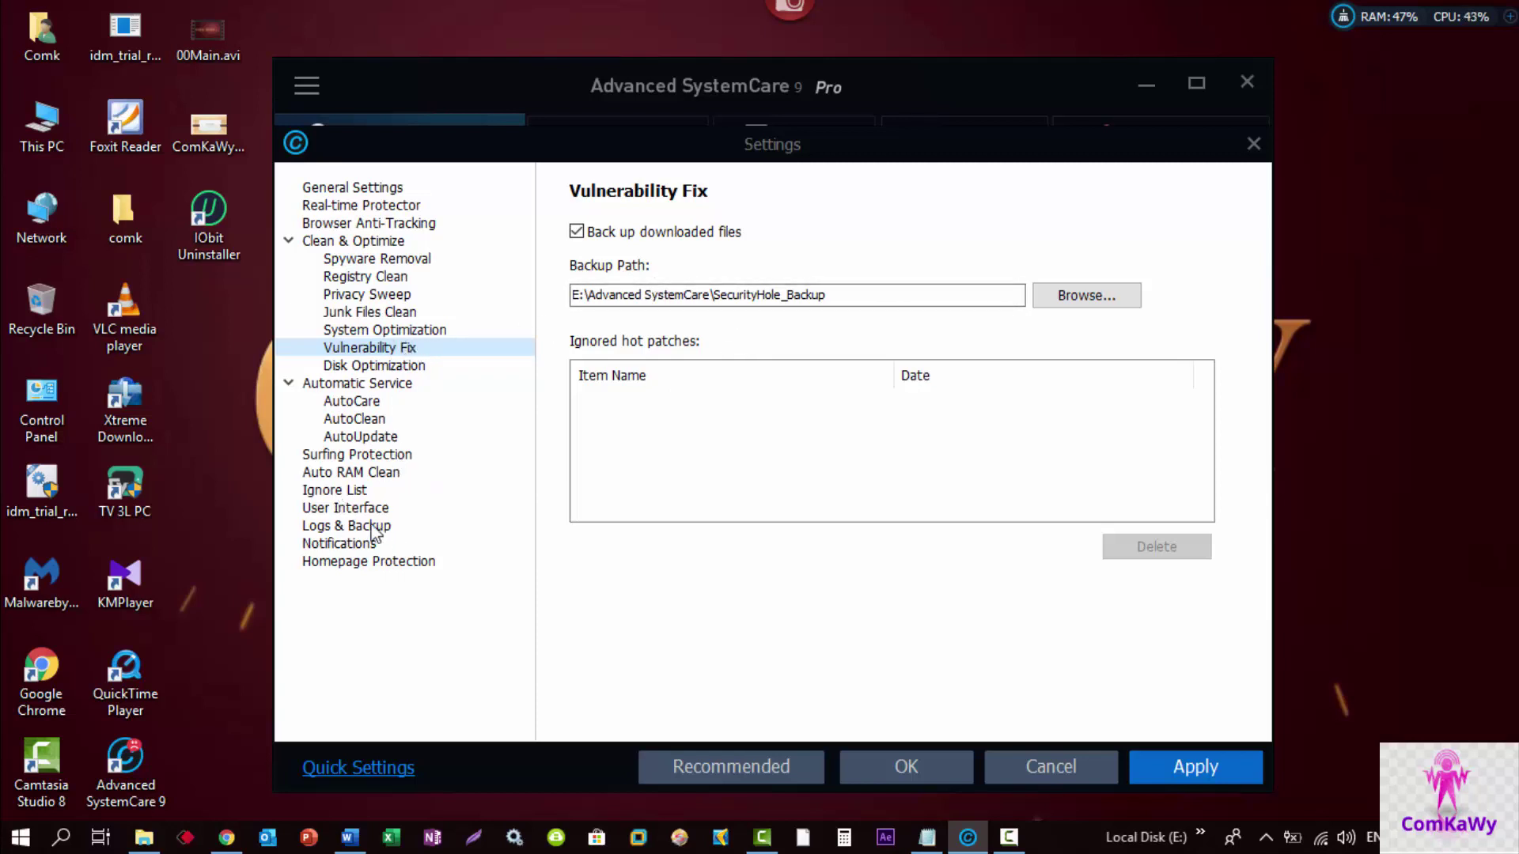
{"action": "left_click", "coordinate": [348, 473]}
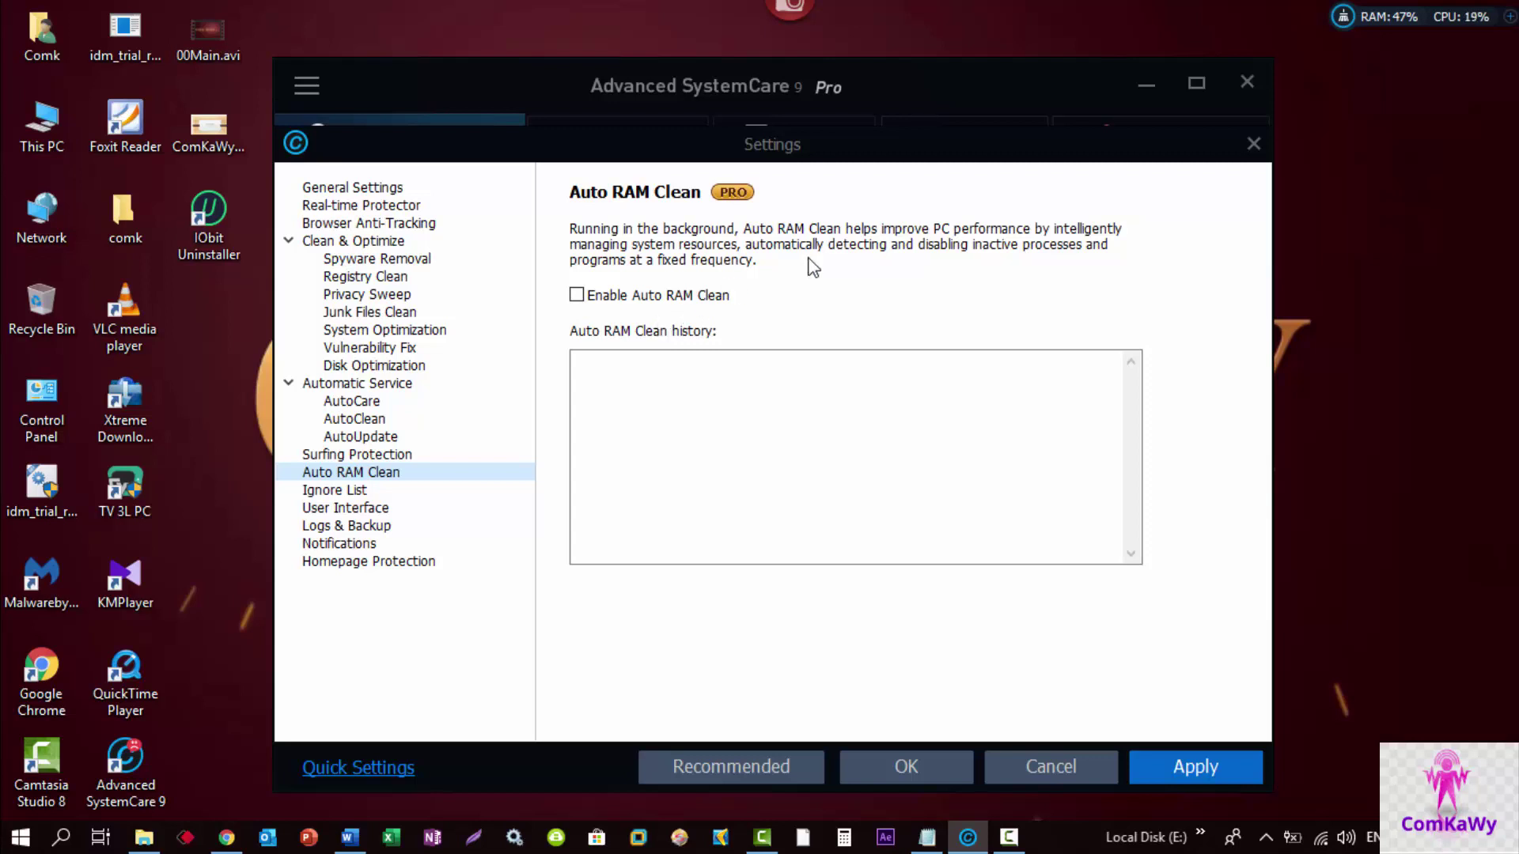
Free up RAM with the desktop performance monitor, and close the settings without saving the pending changes.
{"action": "left_click", "coordinate": [1347, 28]}
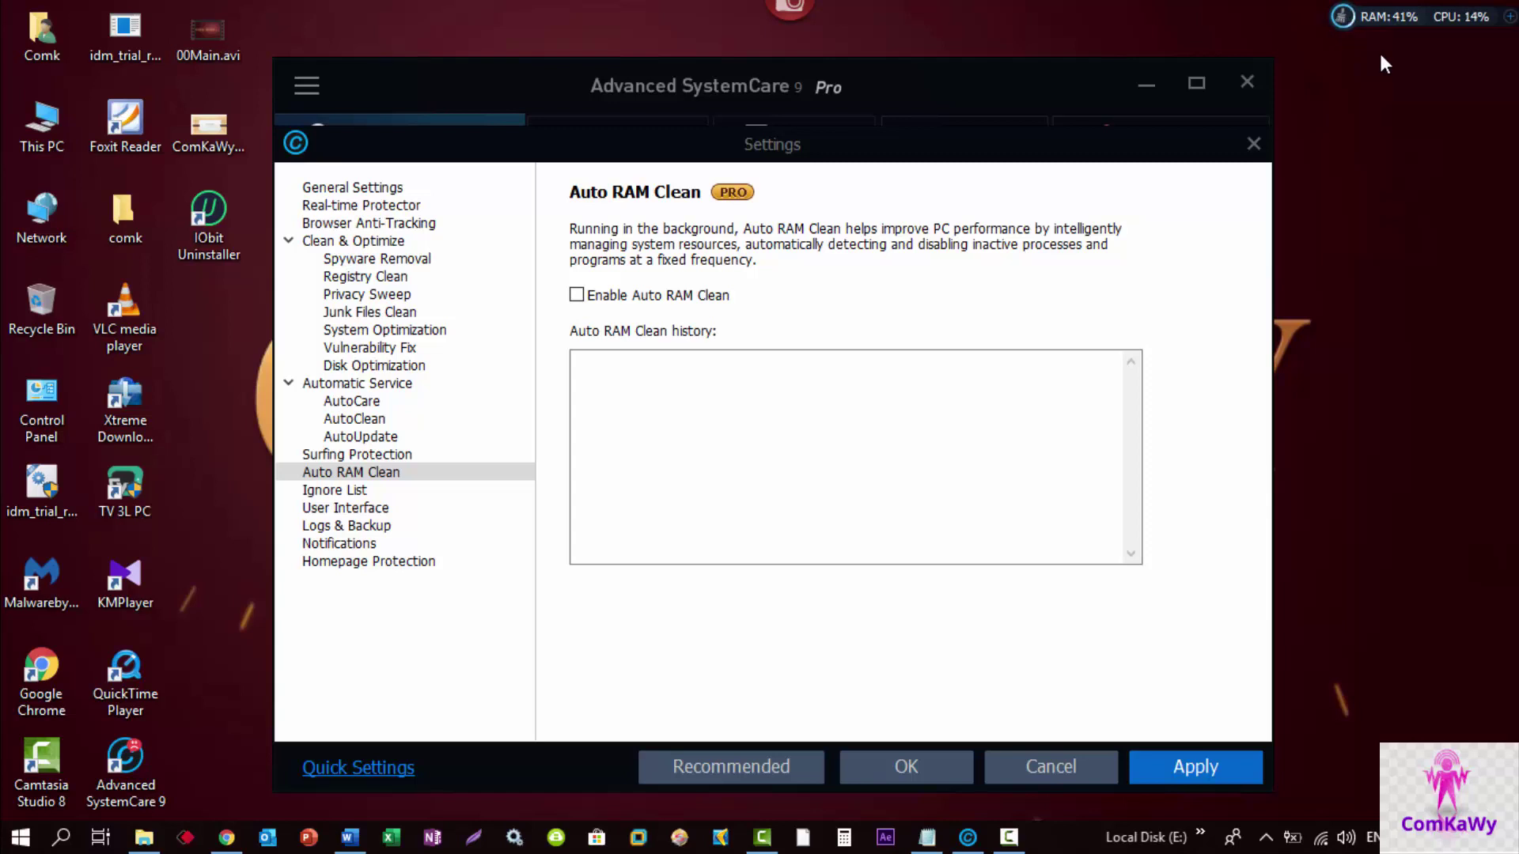
{"action": "left_click", "coordinate": [1342, 17]}
{"action": "left_click", "coordinate": [1085, 768]}
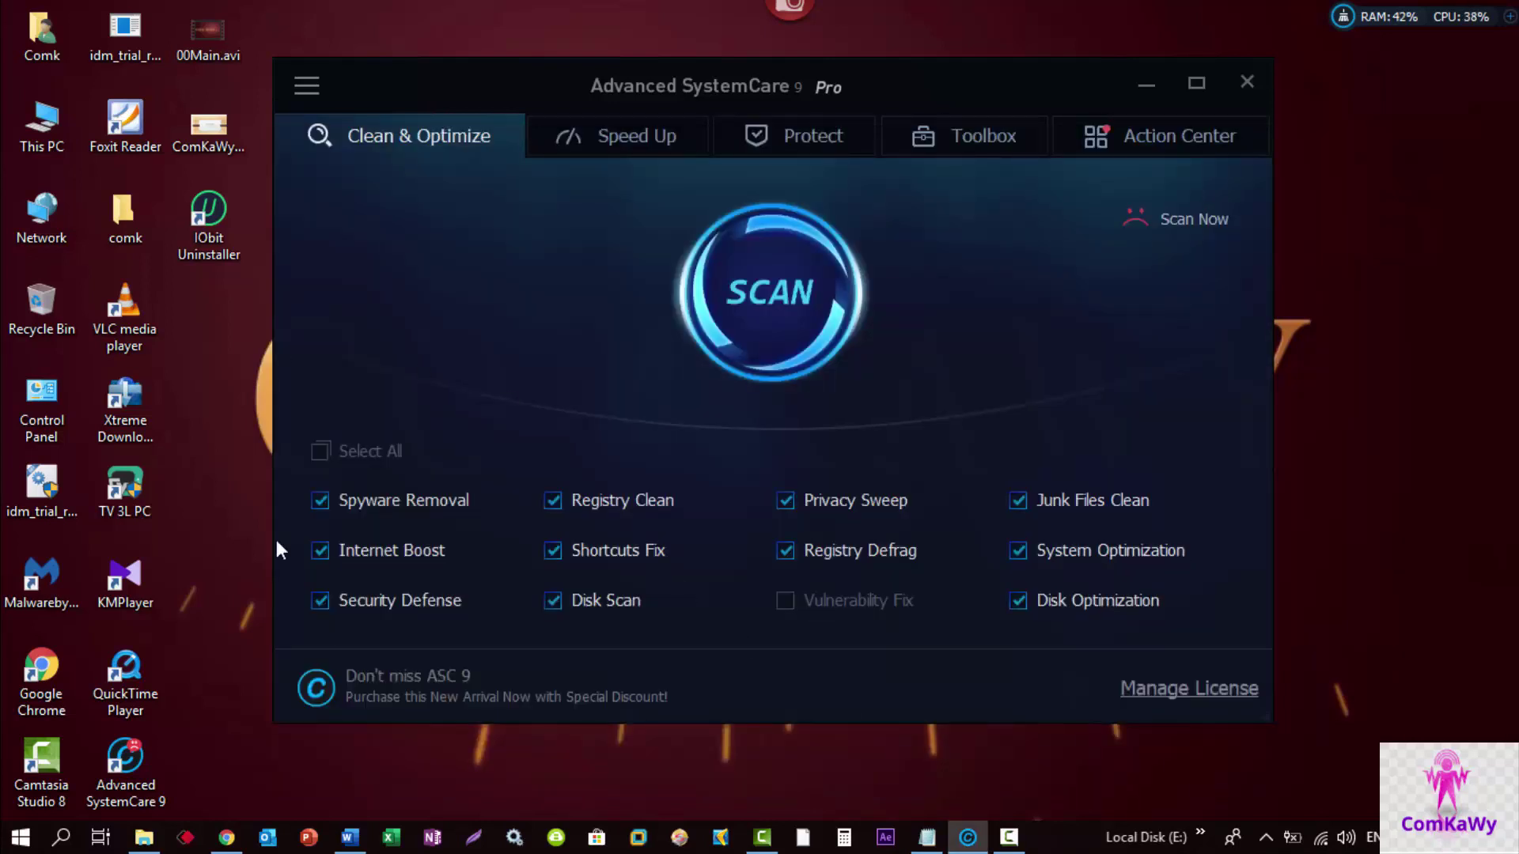
Move the program window slightly, look at the Speed Up features, and return to Clean & Optimize.
{"action": "left_click_drag", "start_coordinate": [612, 90], "coordinate": [586, 65]}
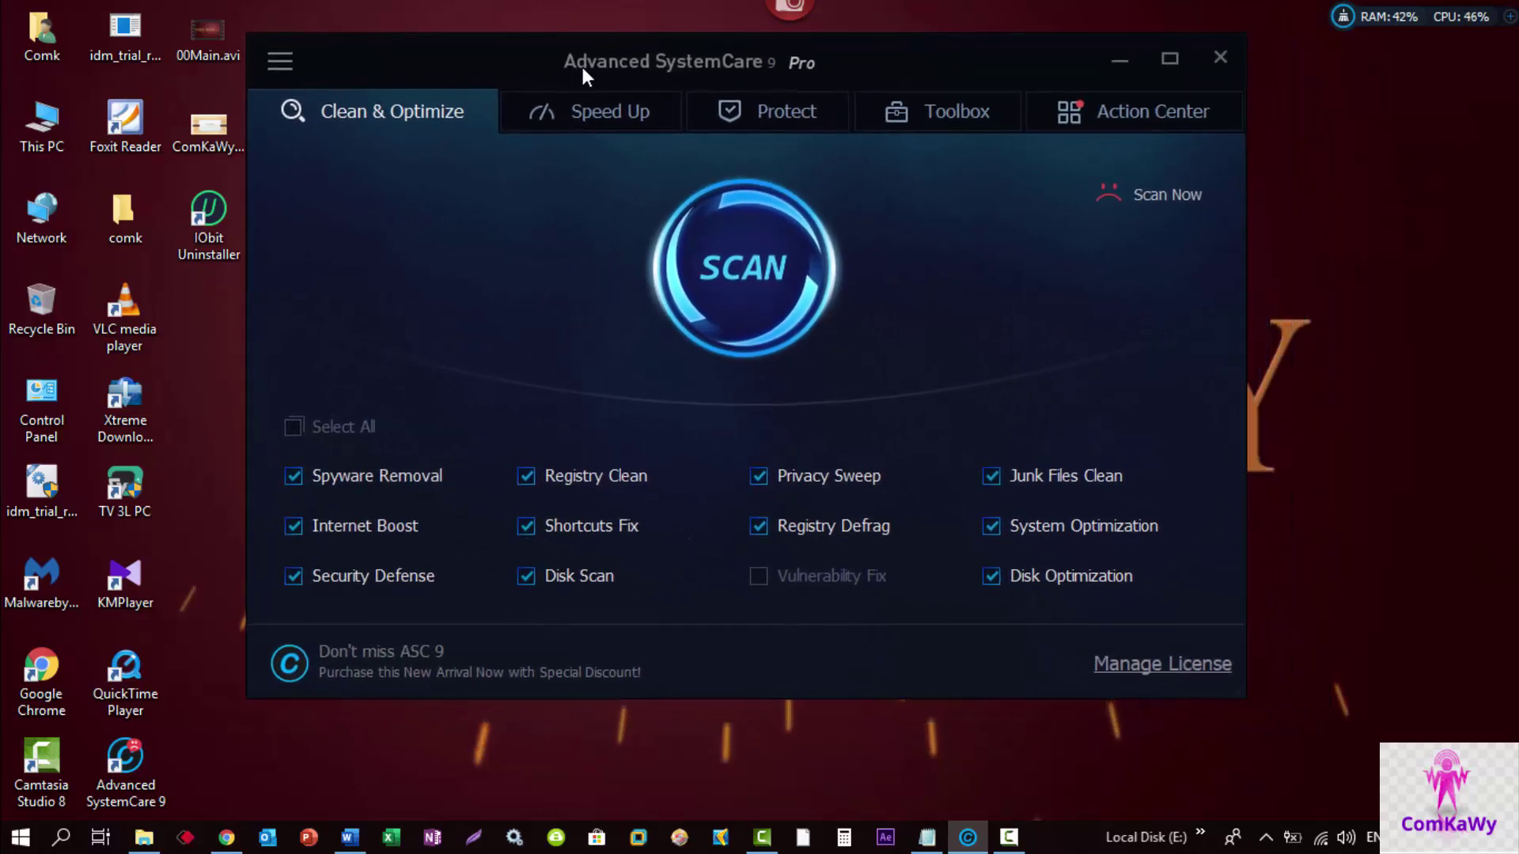
{"action": "left_click", "coordinate": [599, 126]}
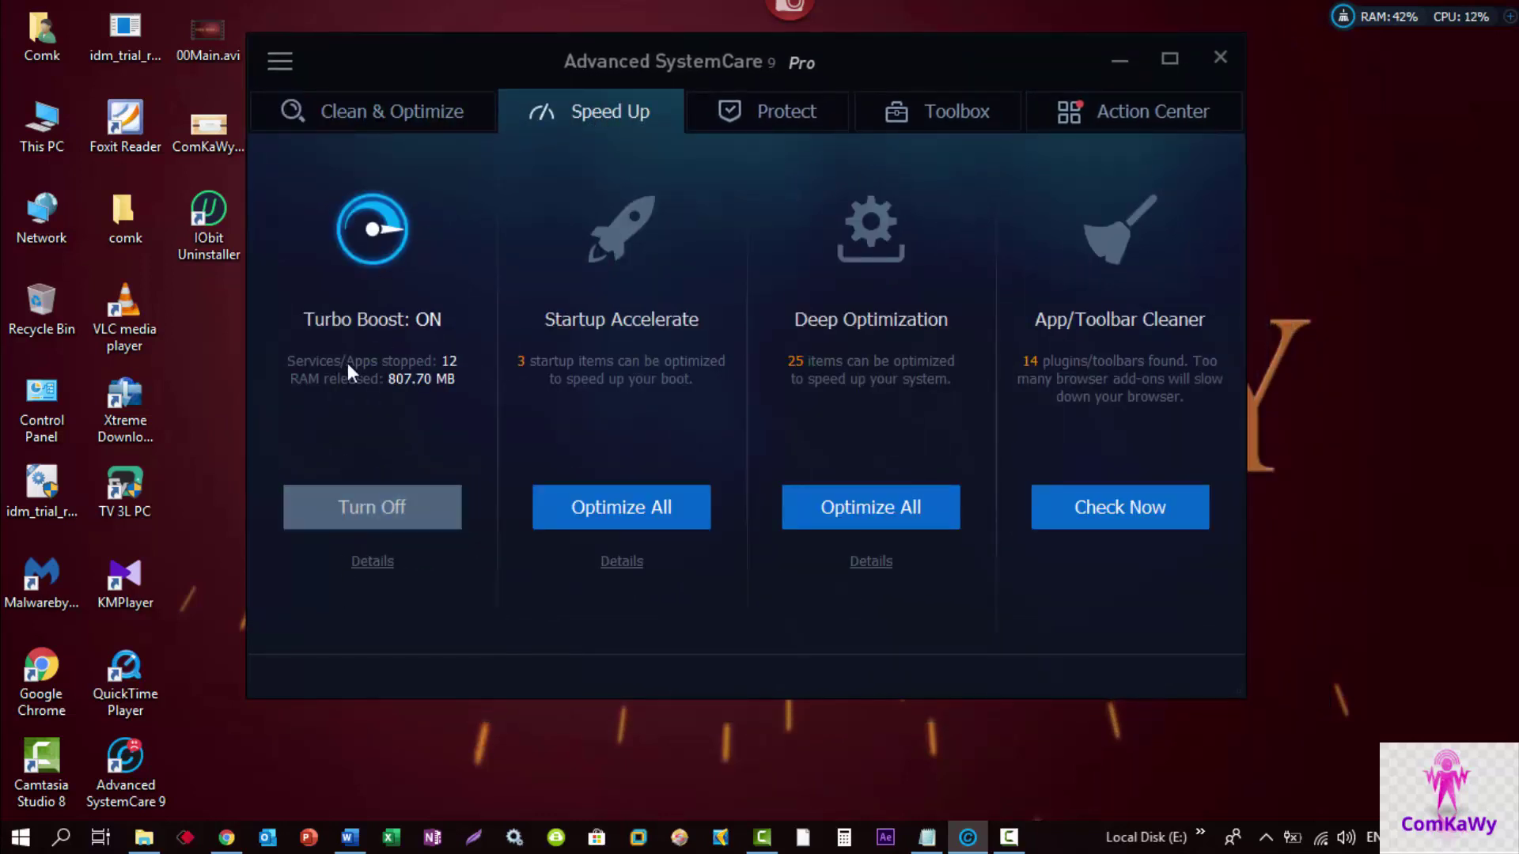
{"action": "left_click", "coordinate": [382, 114]}
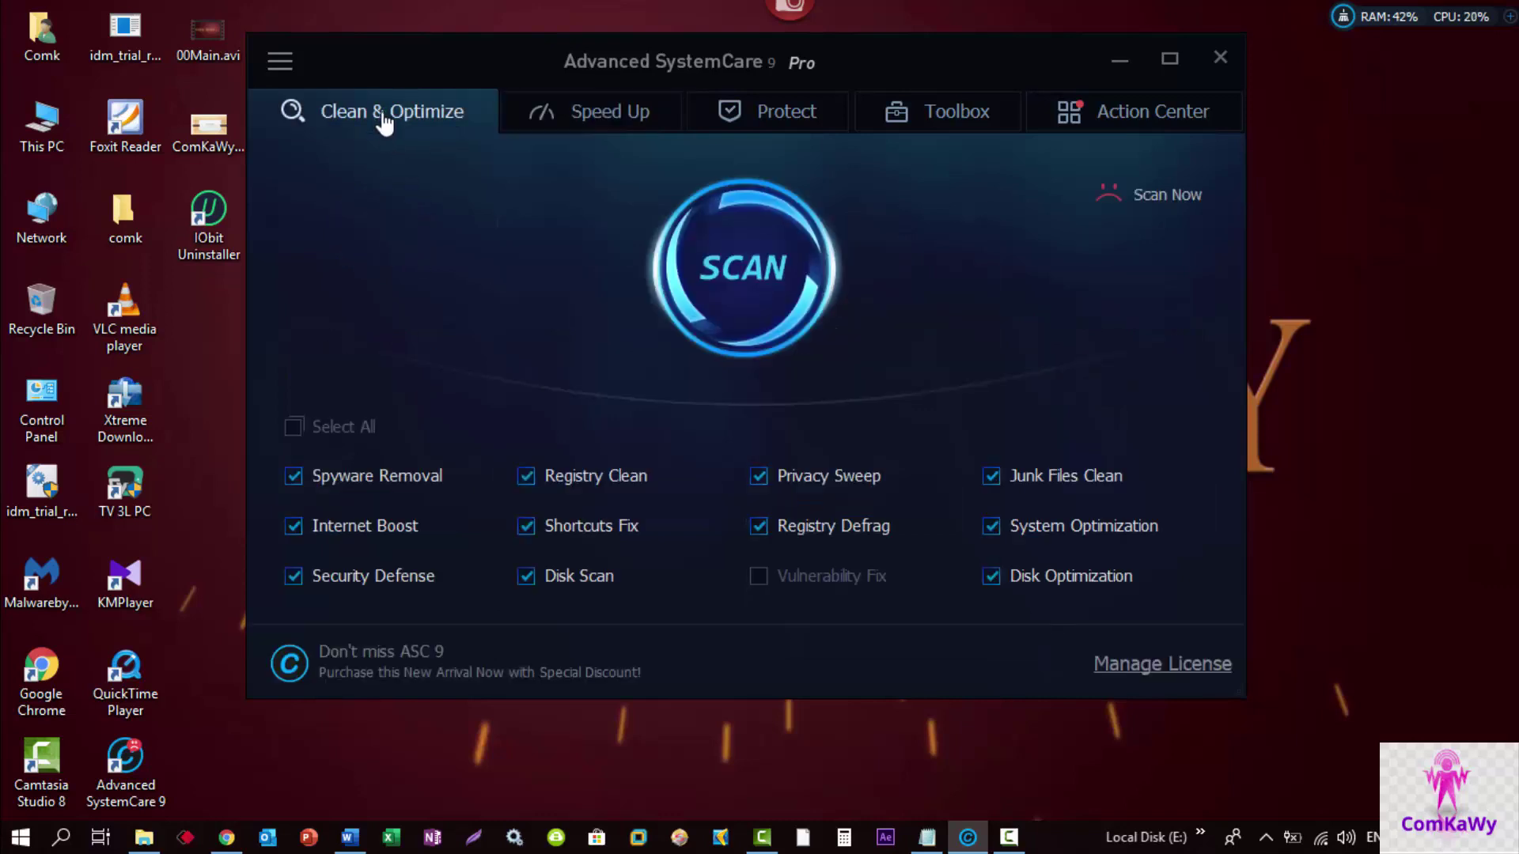
Select all scan items except Vulnerability Fix and start the scan.
{"action": "left_click", "coordinate": [291, 429]}
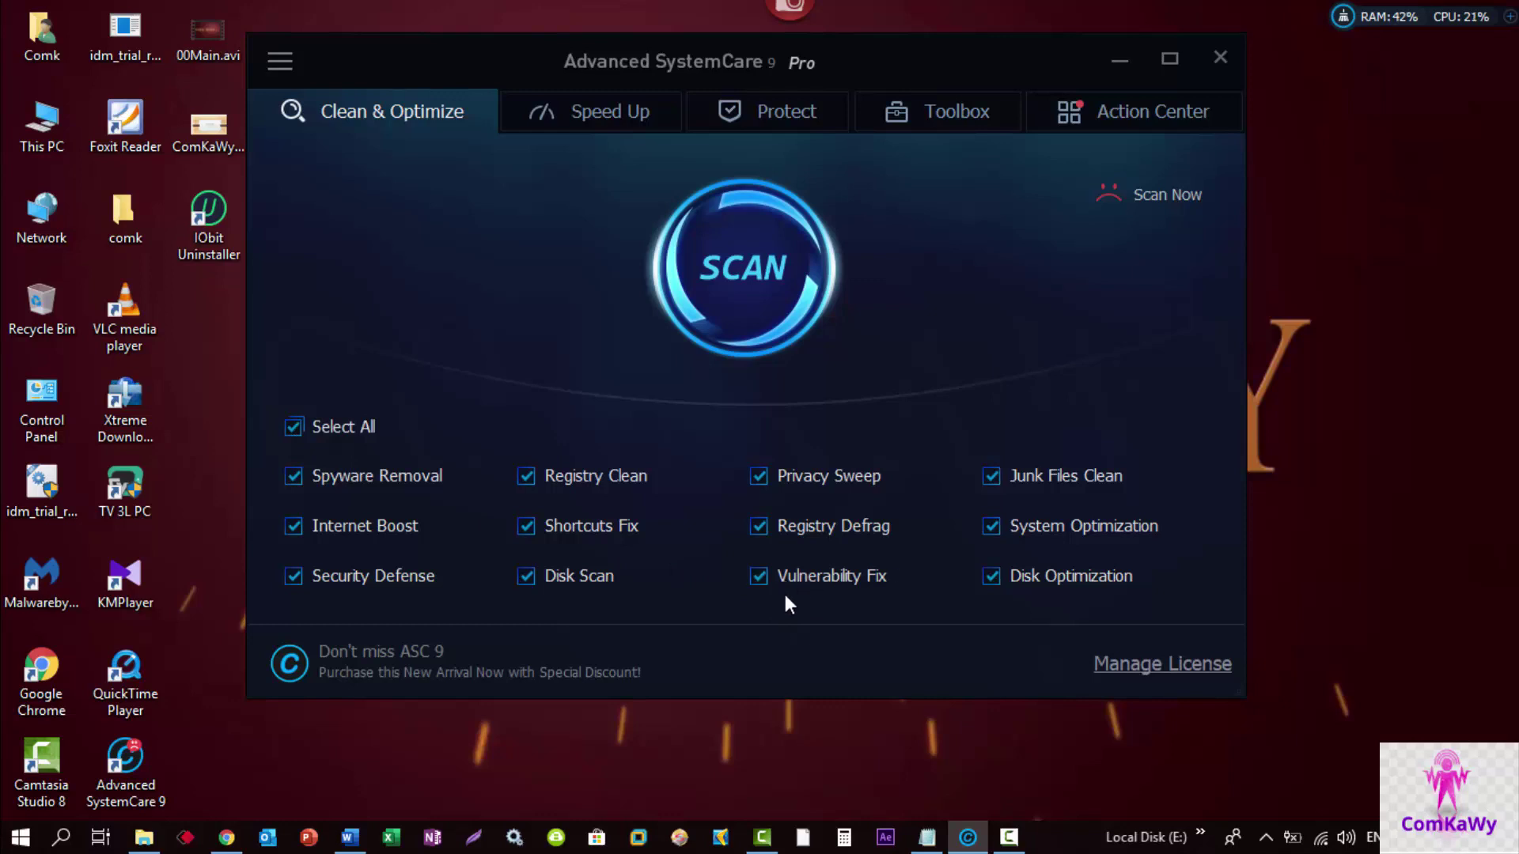
{"action": "left_click", "coordinate": [761, 580]}
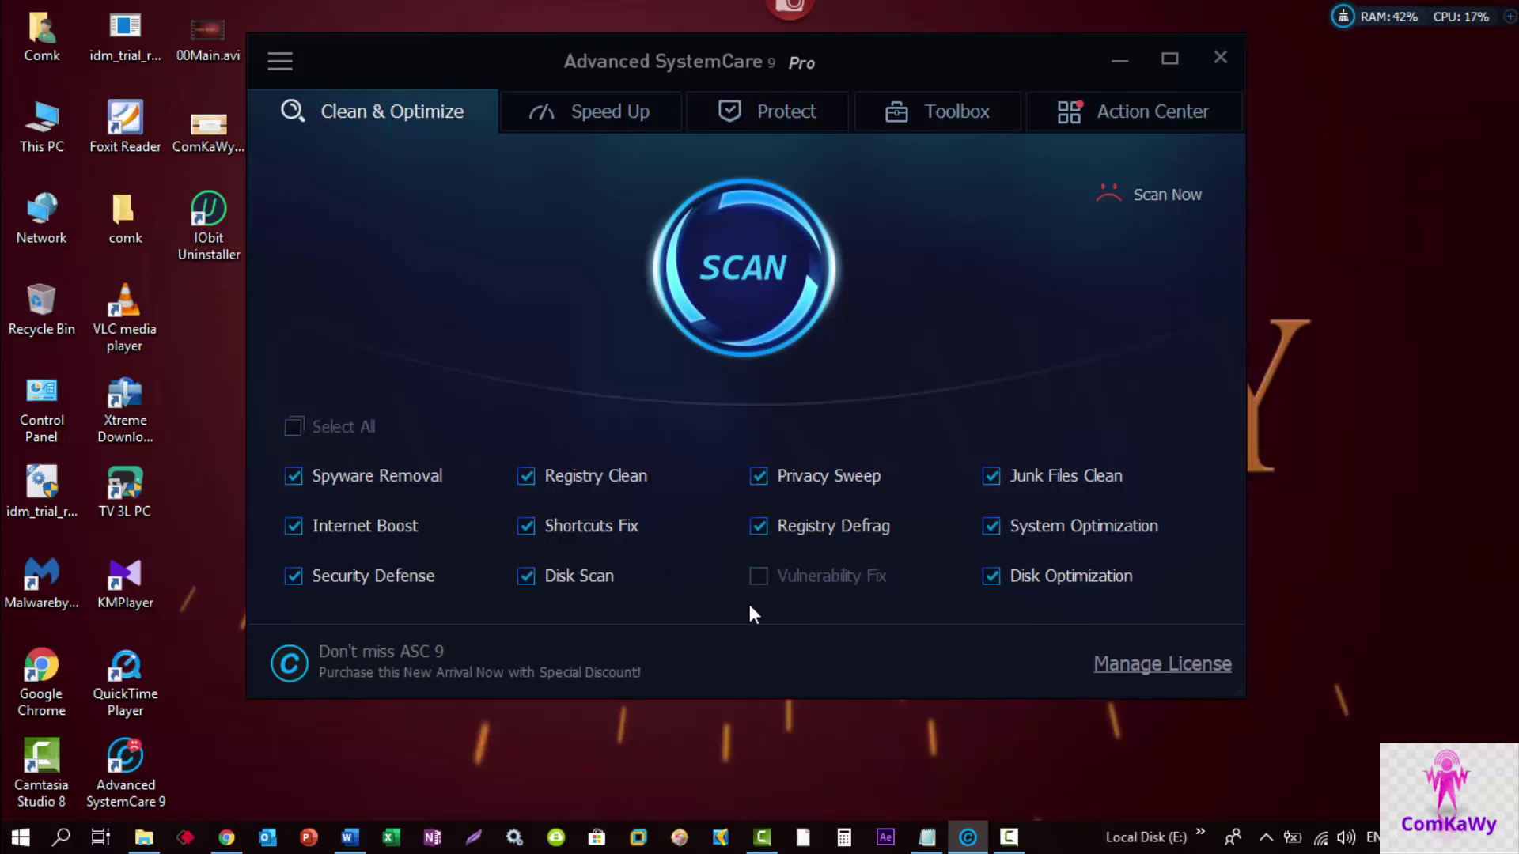
{"action": "left_click", "coordinate": [748, 306]}
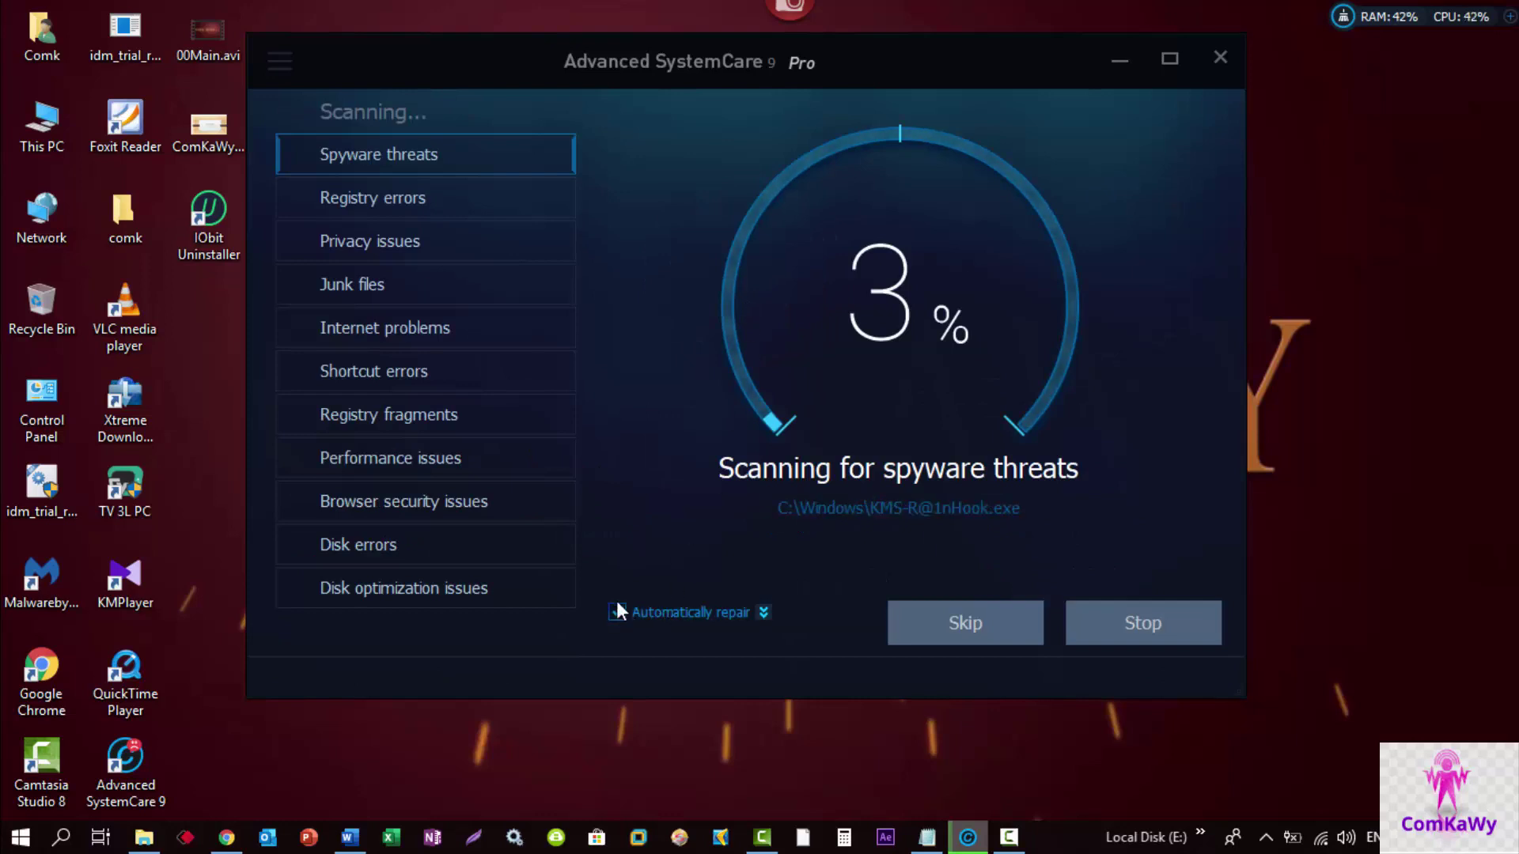
Keep automatic repair enabled for the scan, choosing the plain Automatically repair option without any shutdown, restart, hibernate or sleep.
{"action": "left_click", "coordinate": [617, 614]}
{"action": "left_click", "coordinate": [617, 617]}
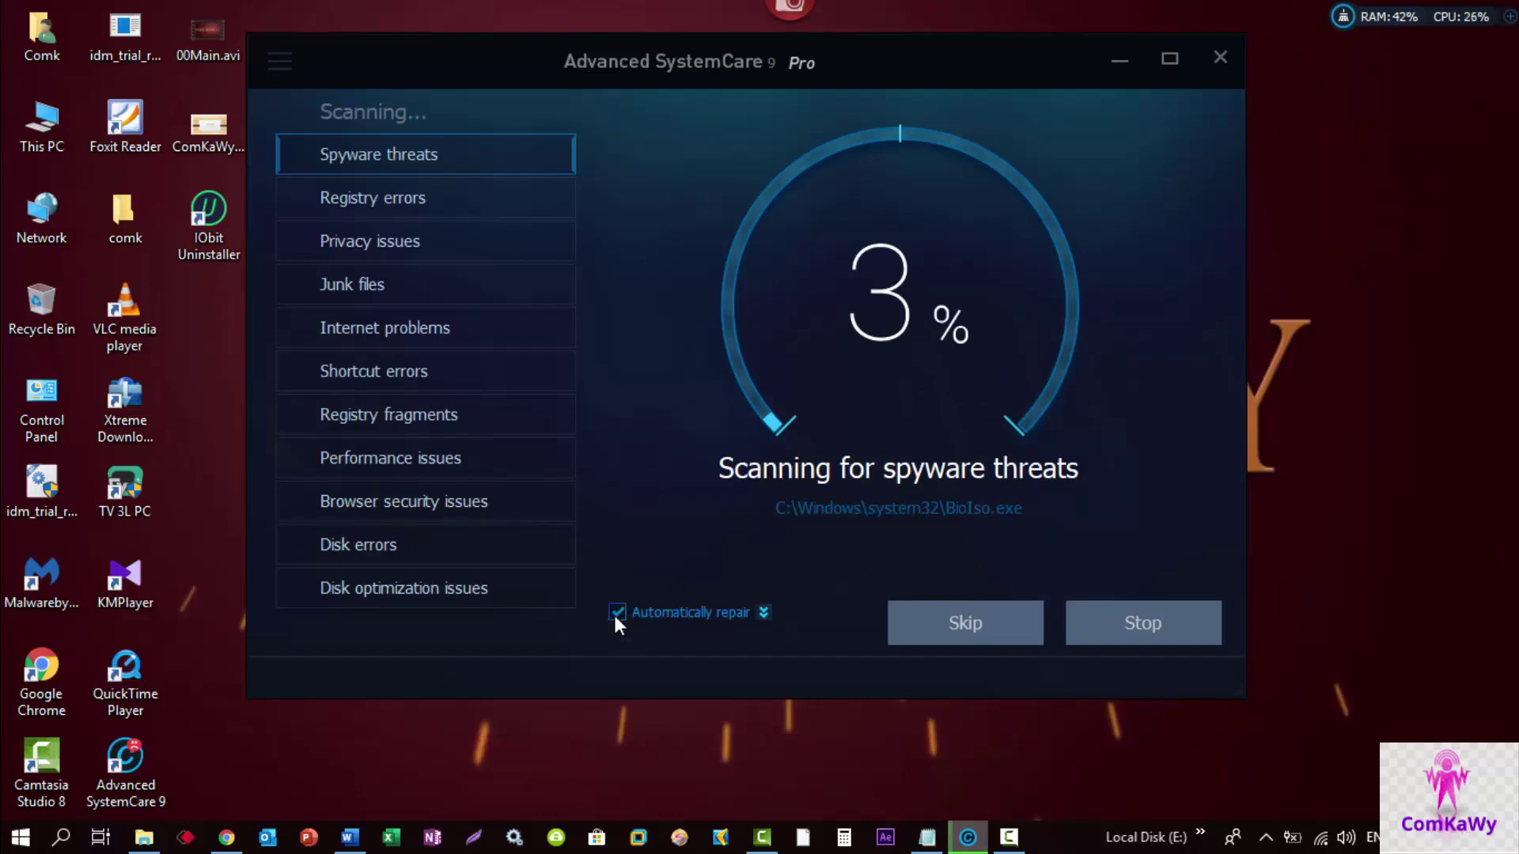
{"action": "left_click", "coordinate": [764, 620]}
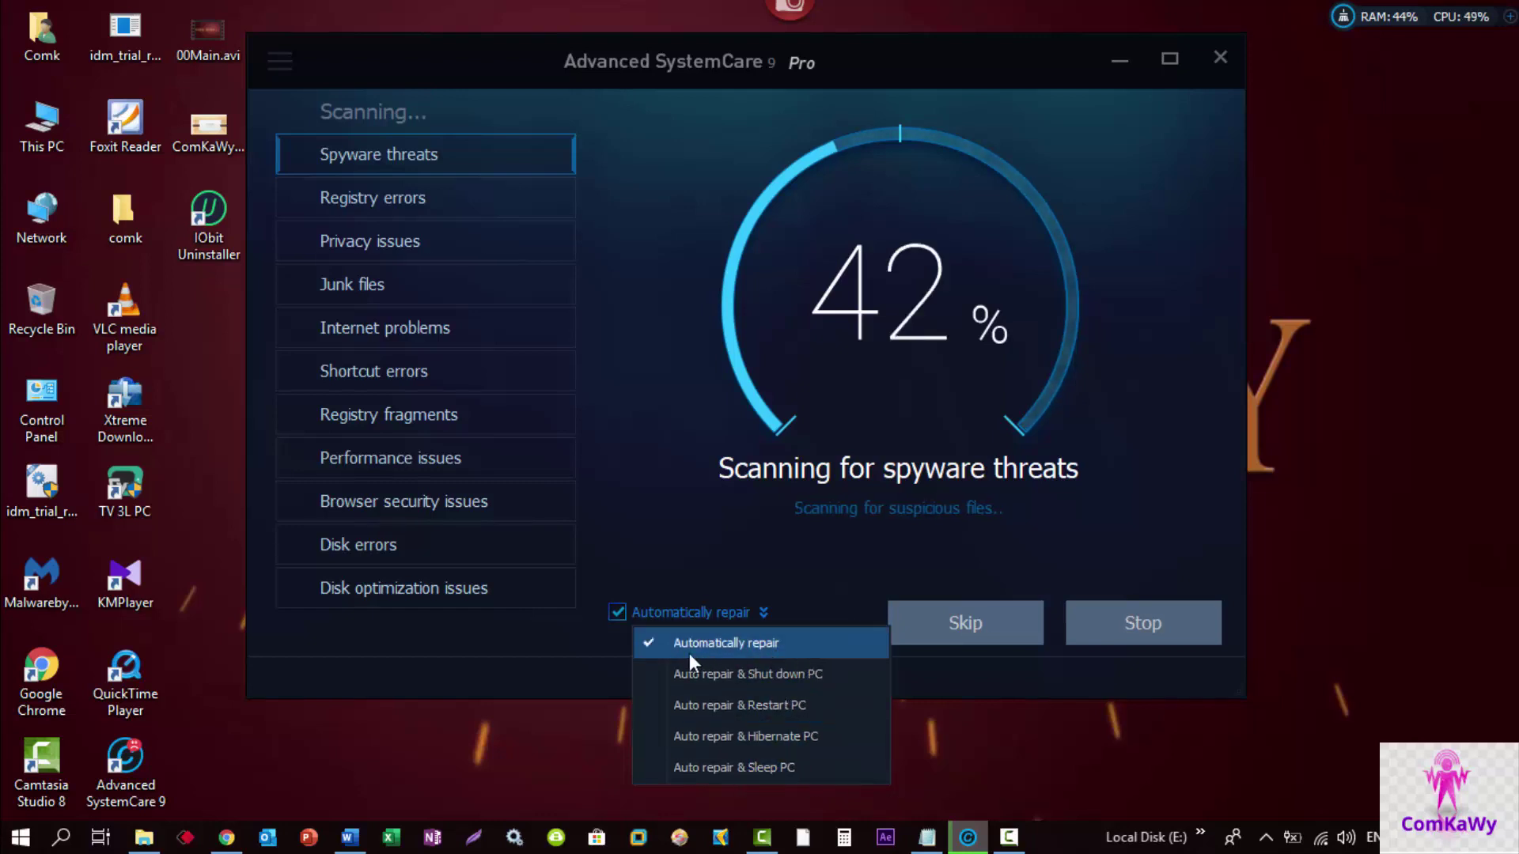
{"action": "left_click", "coordinate": [800, 643]}
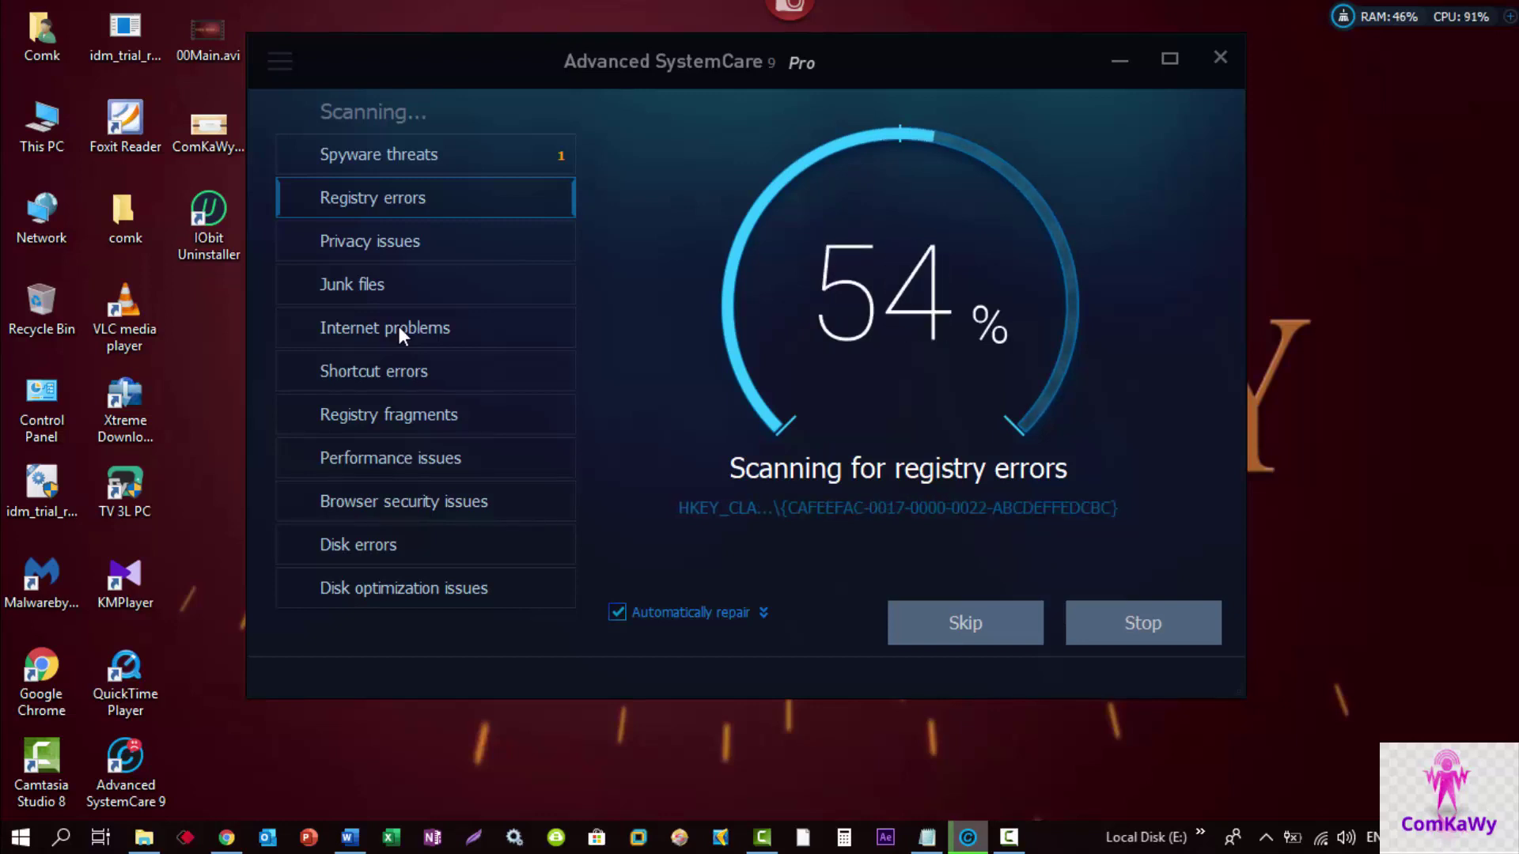
Check the free space of Local Disk (C:) in This PC, return to the running scan and reposition its window.
{"action": "double_click", "coordinate": [49, 147]}
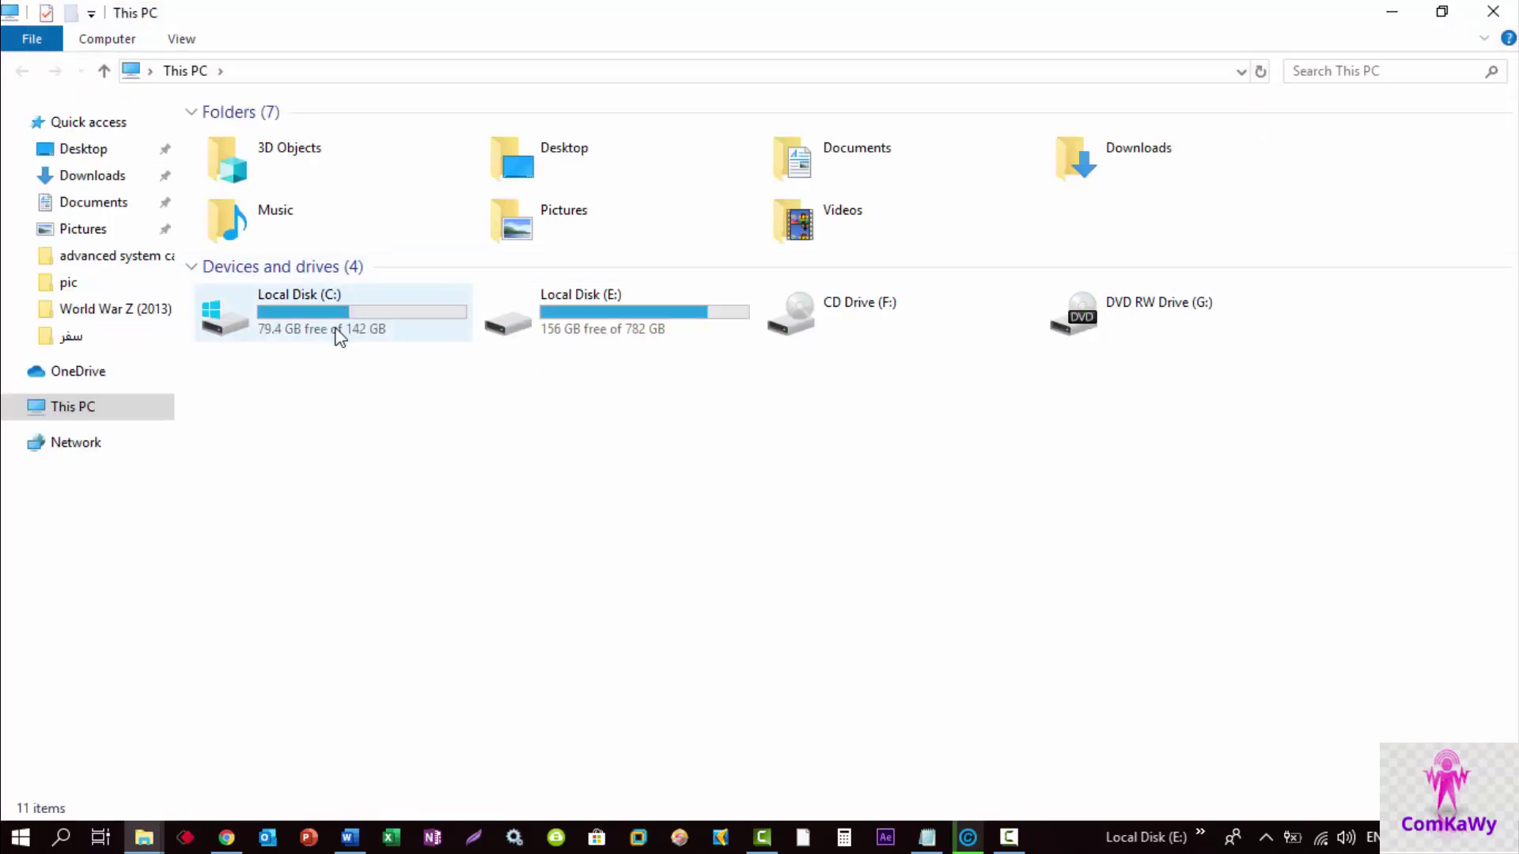
{"action": "left_click", "coordinate": [332, 336]}
{"action": "left_click", "coordinate": [1392, 13]}
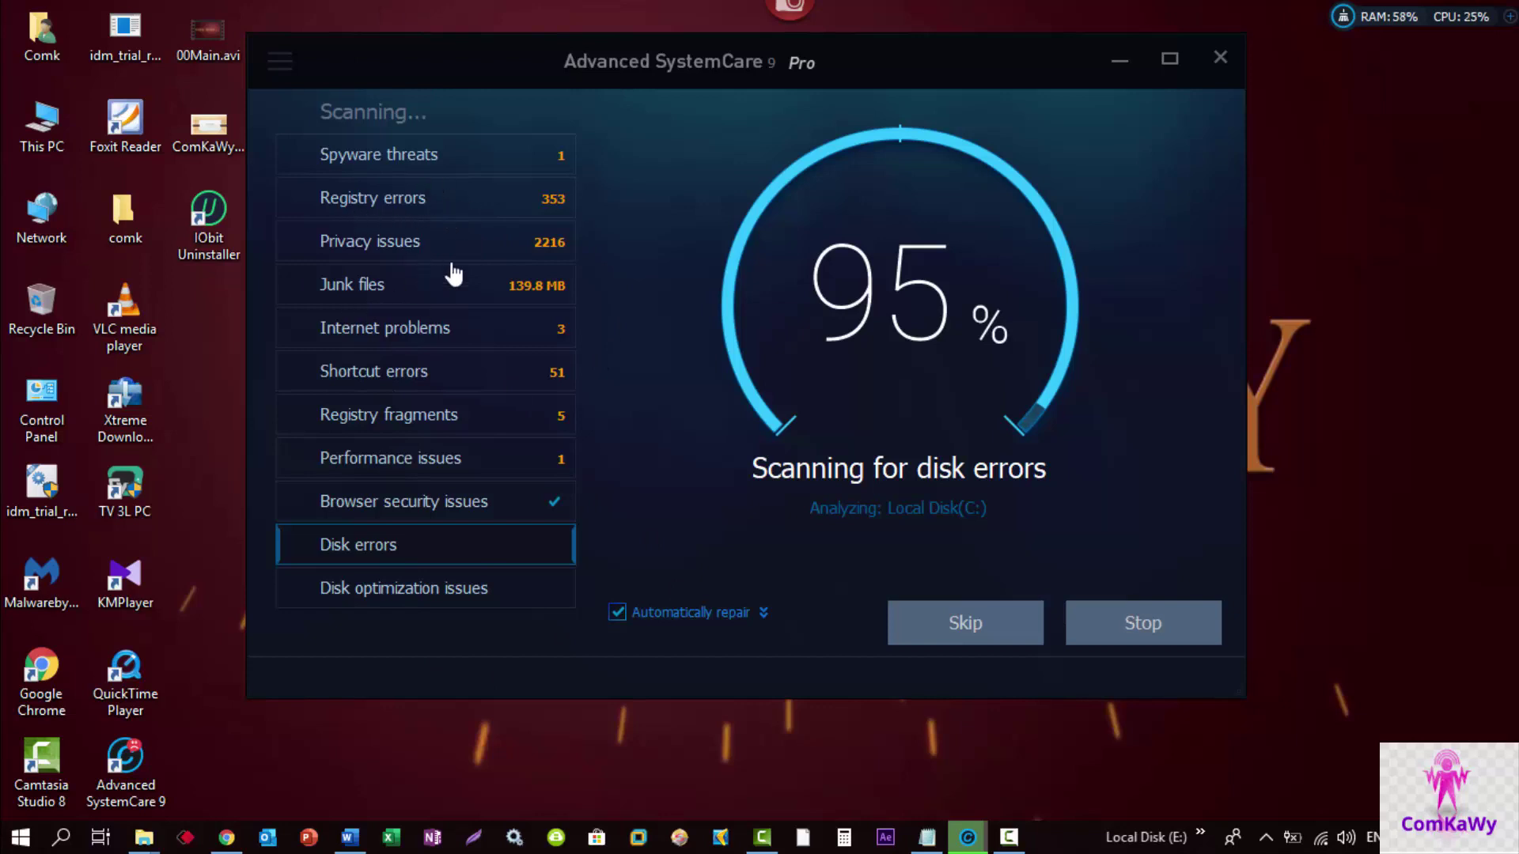
{"action": "mouse_move", "coordinate": [543, 76]}
{"action": "left_mouse_down"}
{"action": "mouse_move", "coordinate": [609, 83]}
{"action": "mouse_move", "coordinate": [549, 82]}
{"action": "left_mouse_up"}
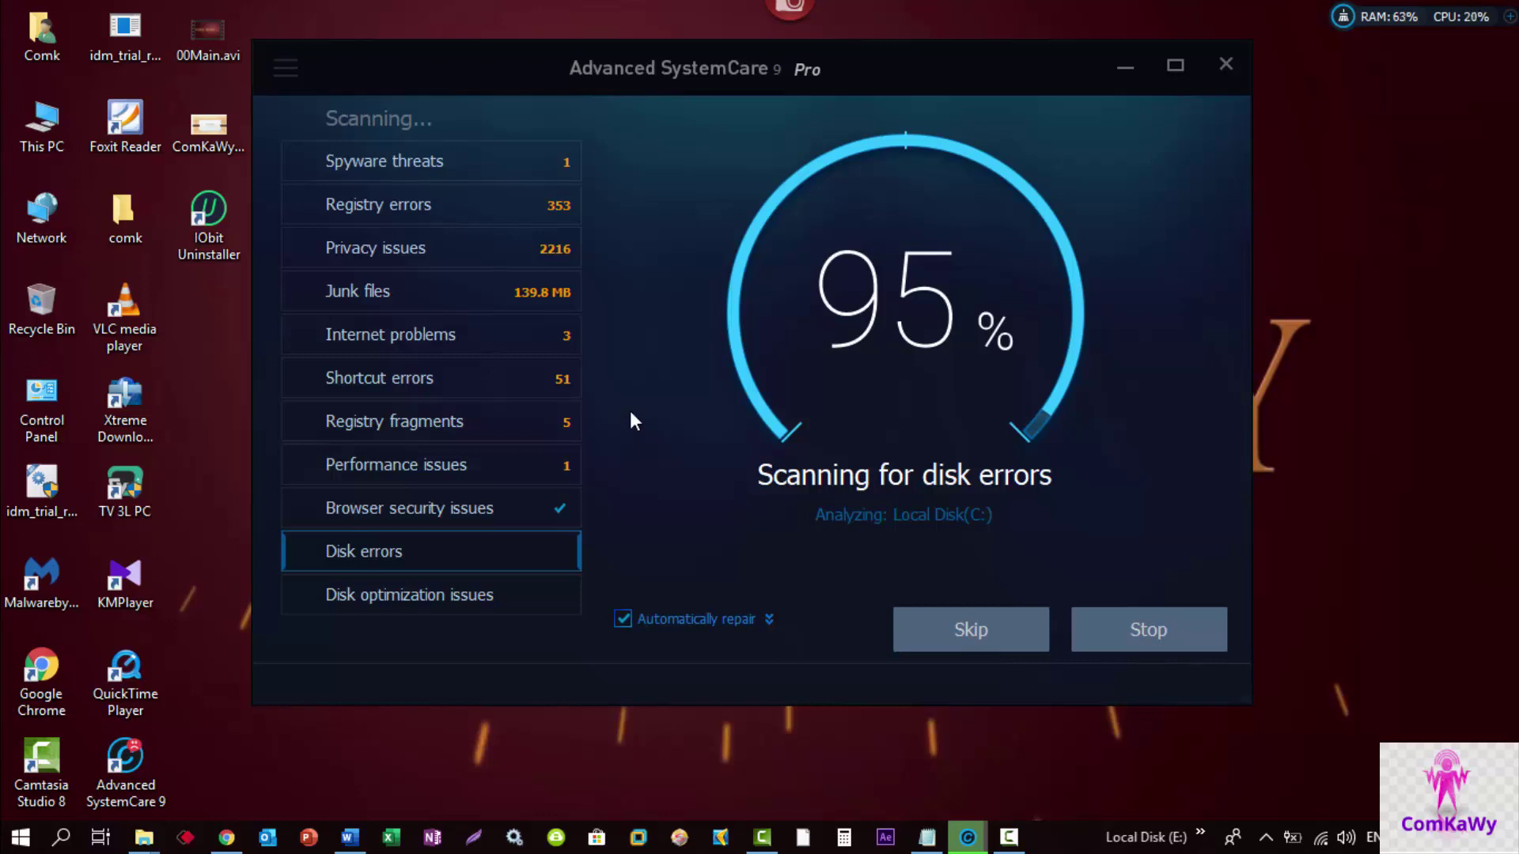
{"action": "left_click_drag", "start_coordinate": [873, 79], "coordinate": [840, 62]}
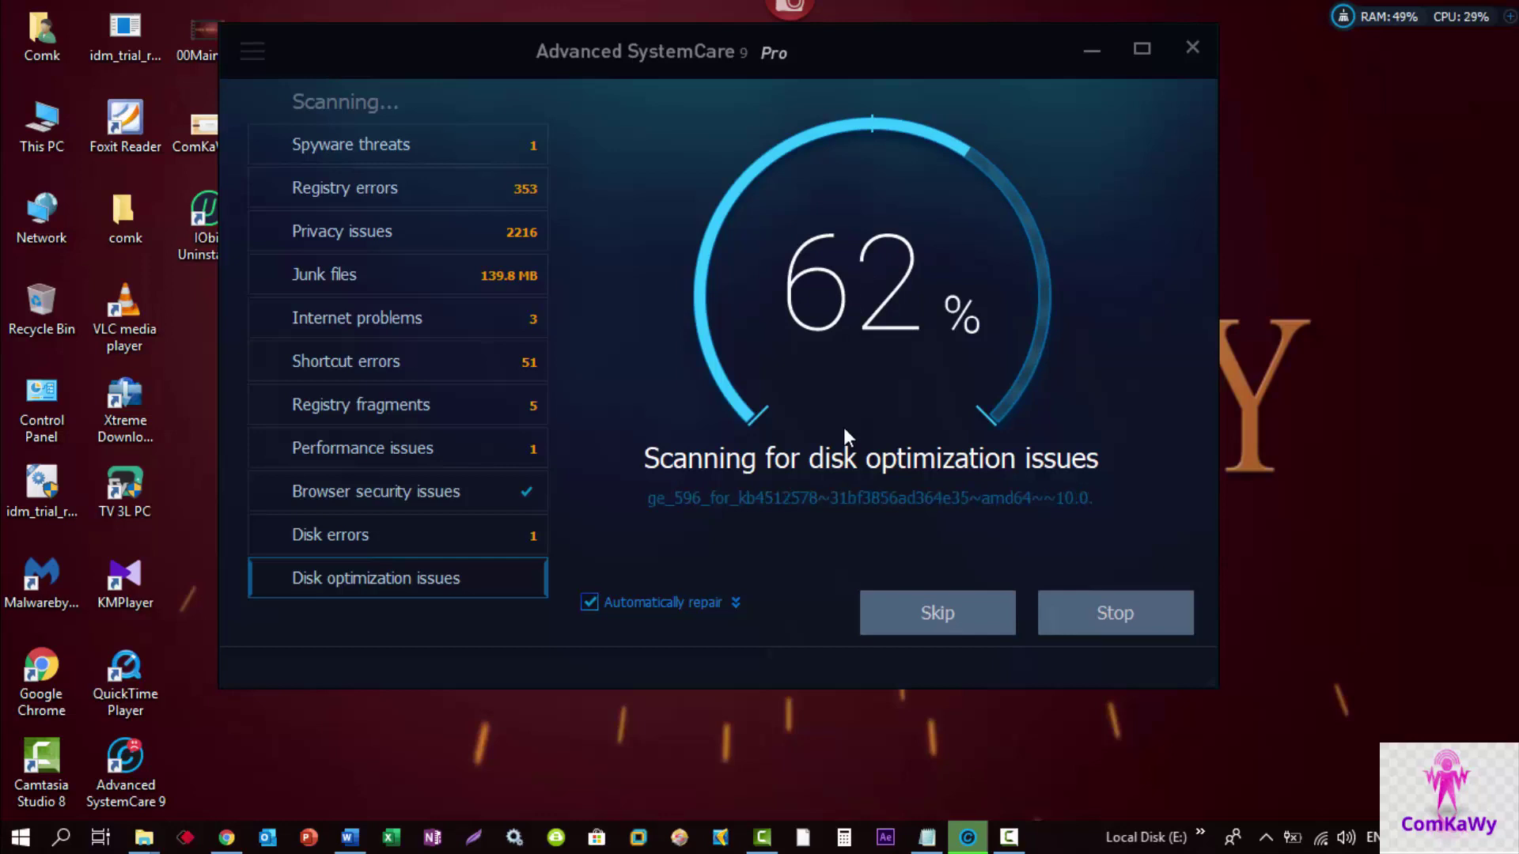
Examine the contents of the System32 folder inside the Windows folder on Local Disk (C:) in File Explorer.
{"action": "double_click", "coordinate": [35, 139]}
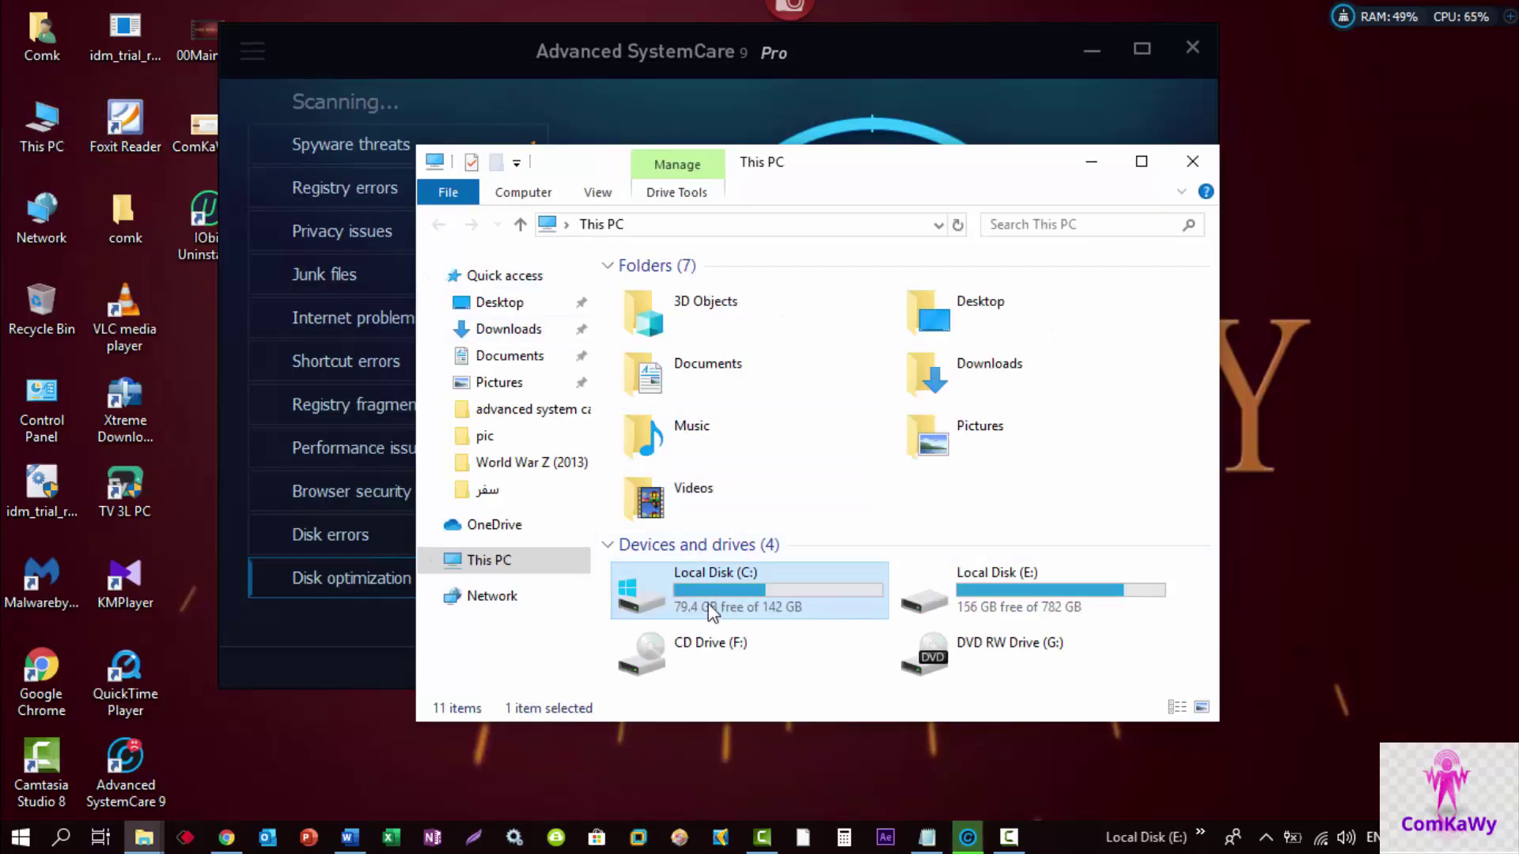
{"action": "double_click", "coordinate": [763, 595]}
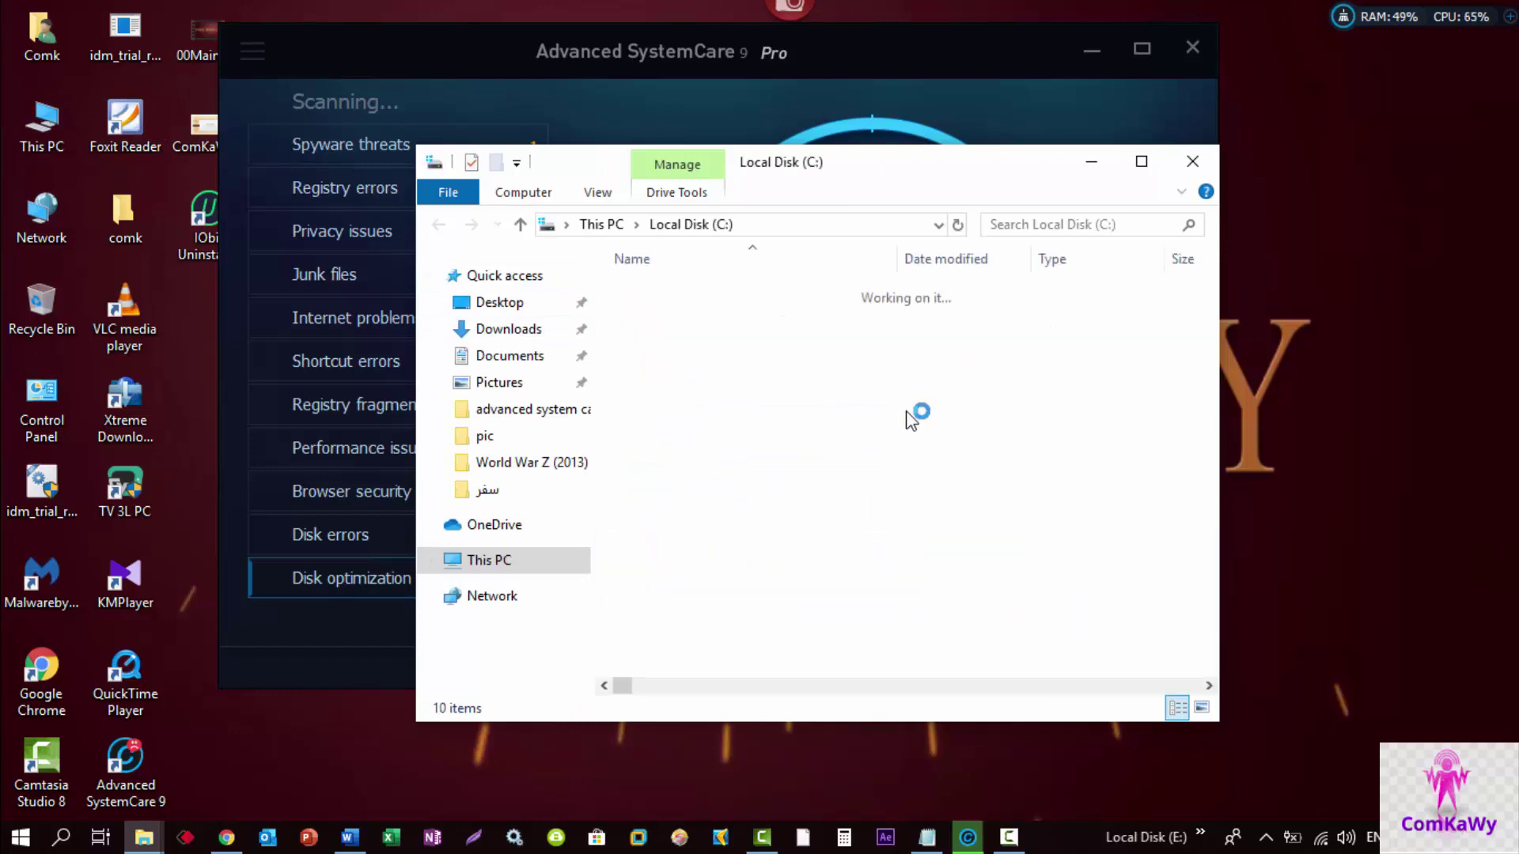
{"action": "double_click", "coordinate": [973, 177]}
{"action": "double_click", "coordinate": [258, 331]}
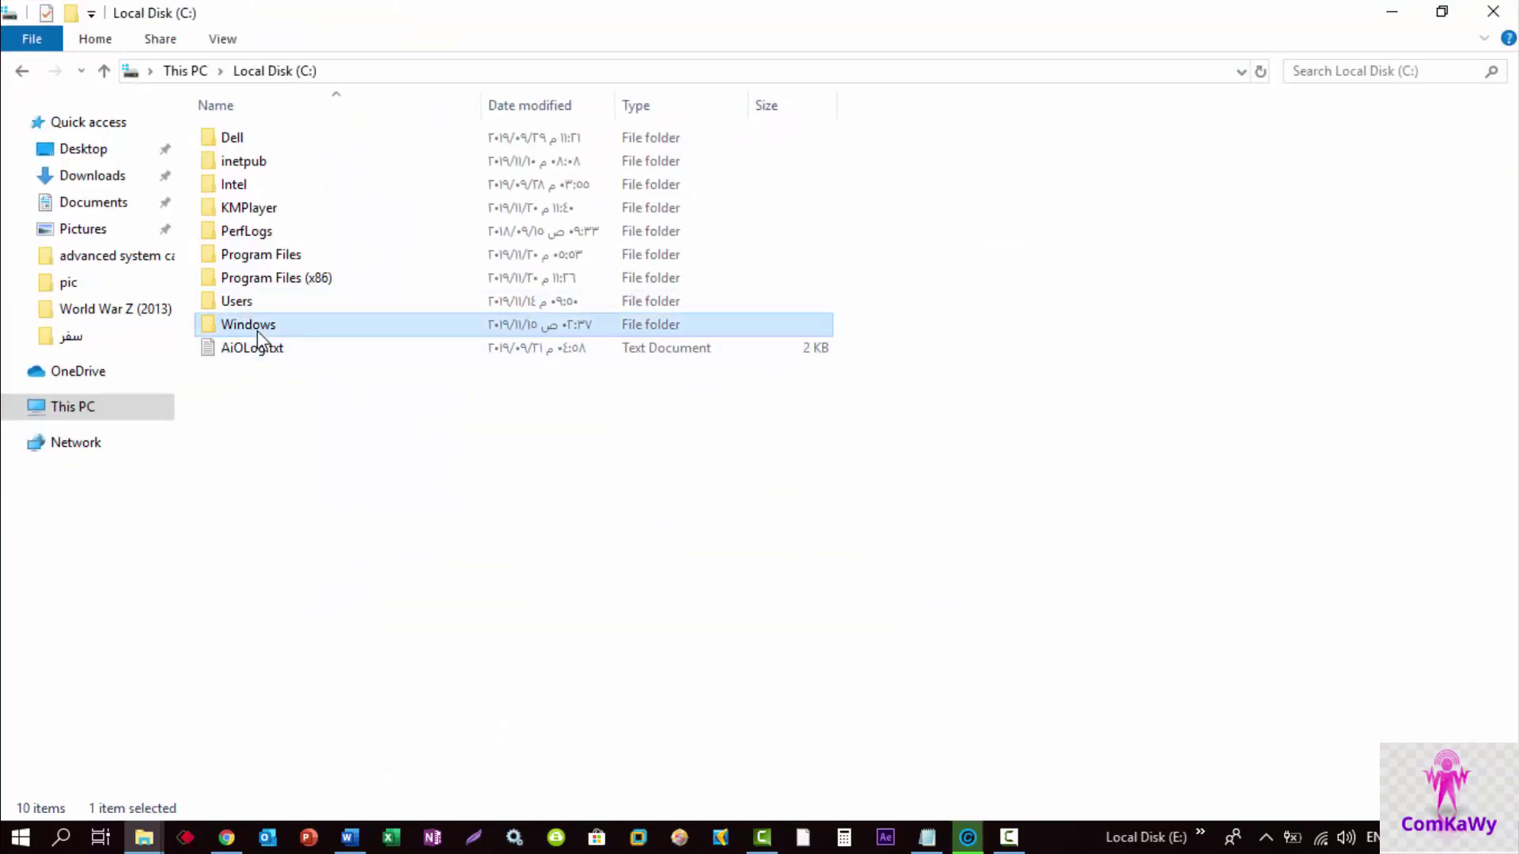
{"action": "scroll", "coordinate": [359, 556], "scroll_direction": "down", "scroll_amount": 15}
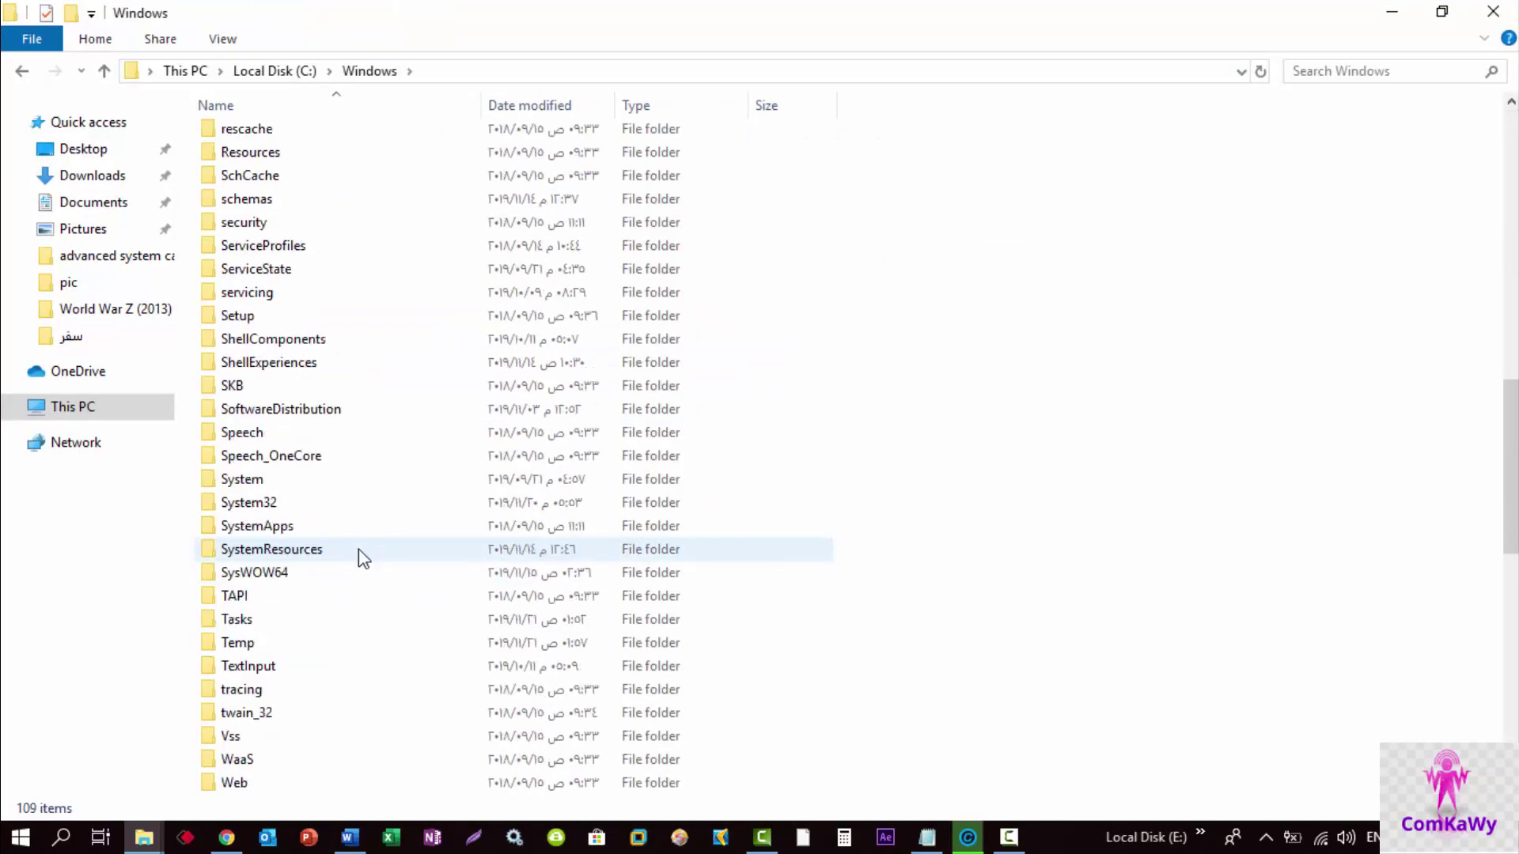
{"action": "double_click", "coordinate": [272, 434]}
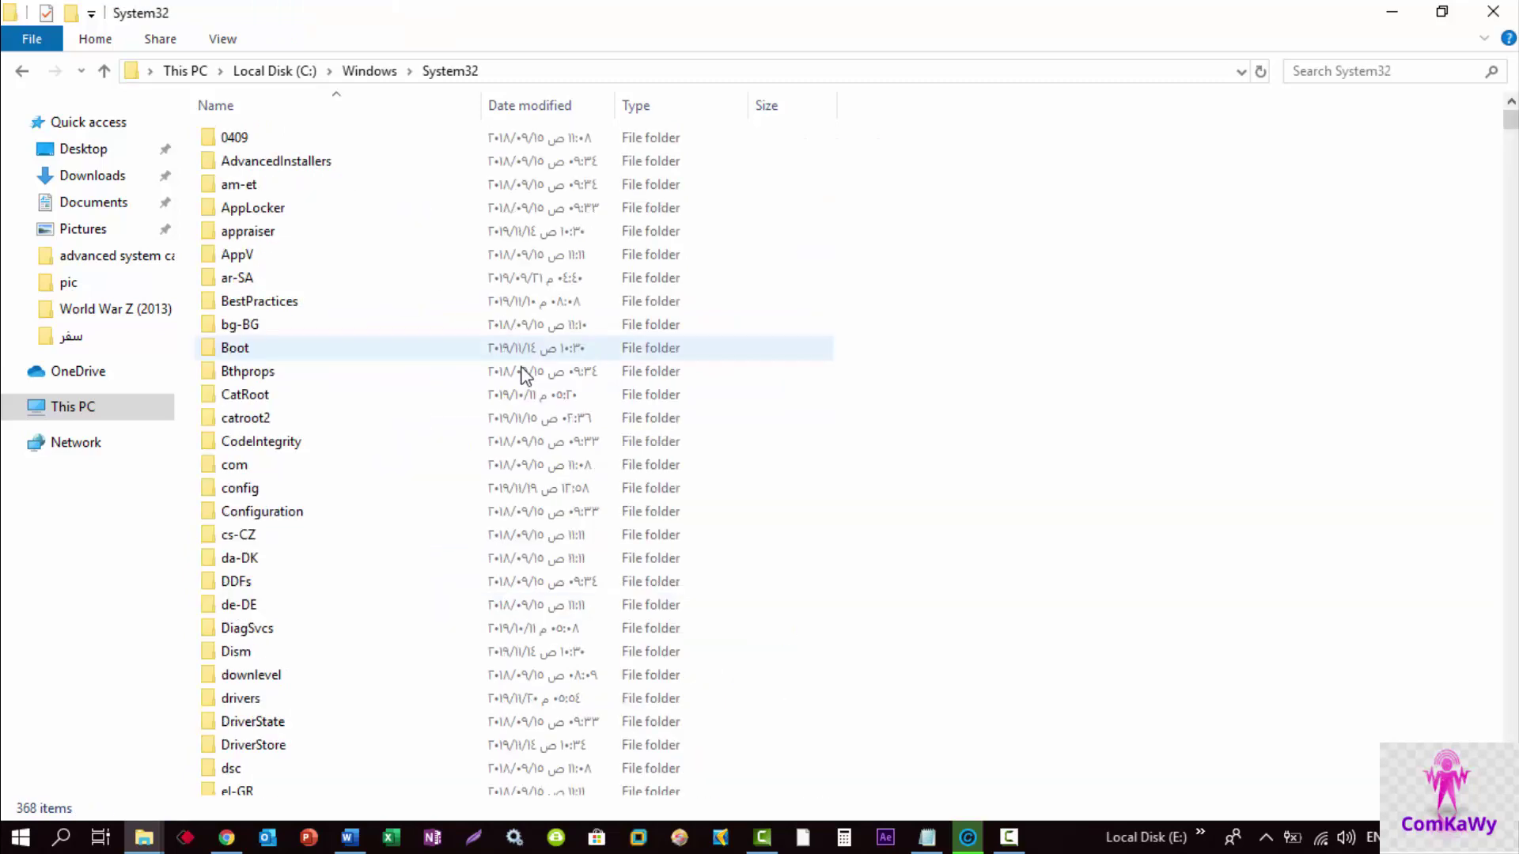
{"action": "scroll", "coordinate": [435, 438], "scroll_direction": "down", "scroll_amount": 4}
{"action": "scroll", "coordinate": [434, 436], "scroll_direction": "down", "scroll_amount": 20}
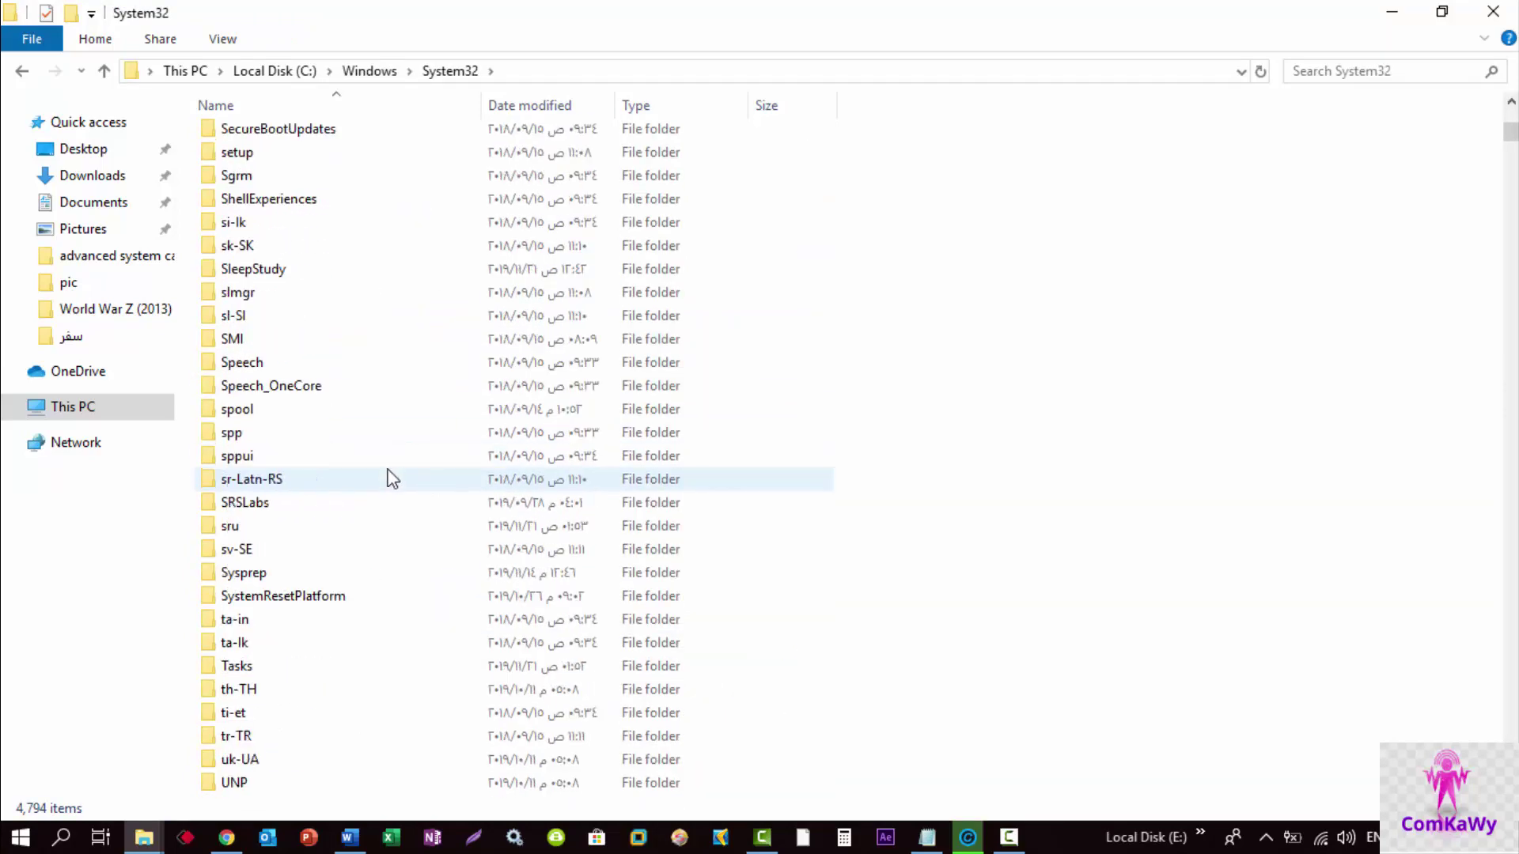
{"action": "scroll", "coordinate": [383, 484], "scroll_direction": "down", "scroll_amount": 20}
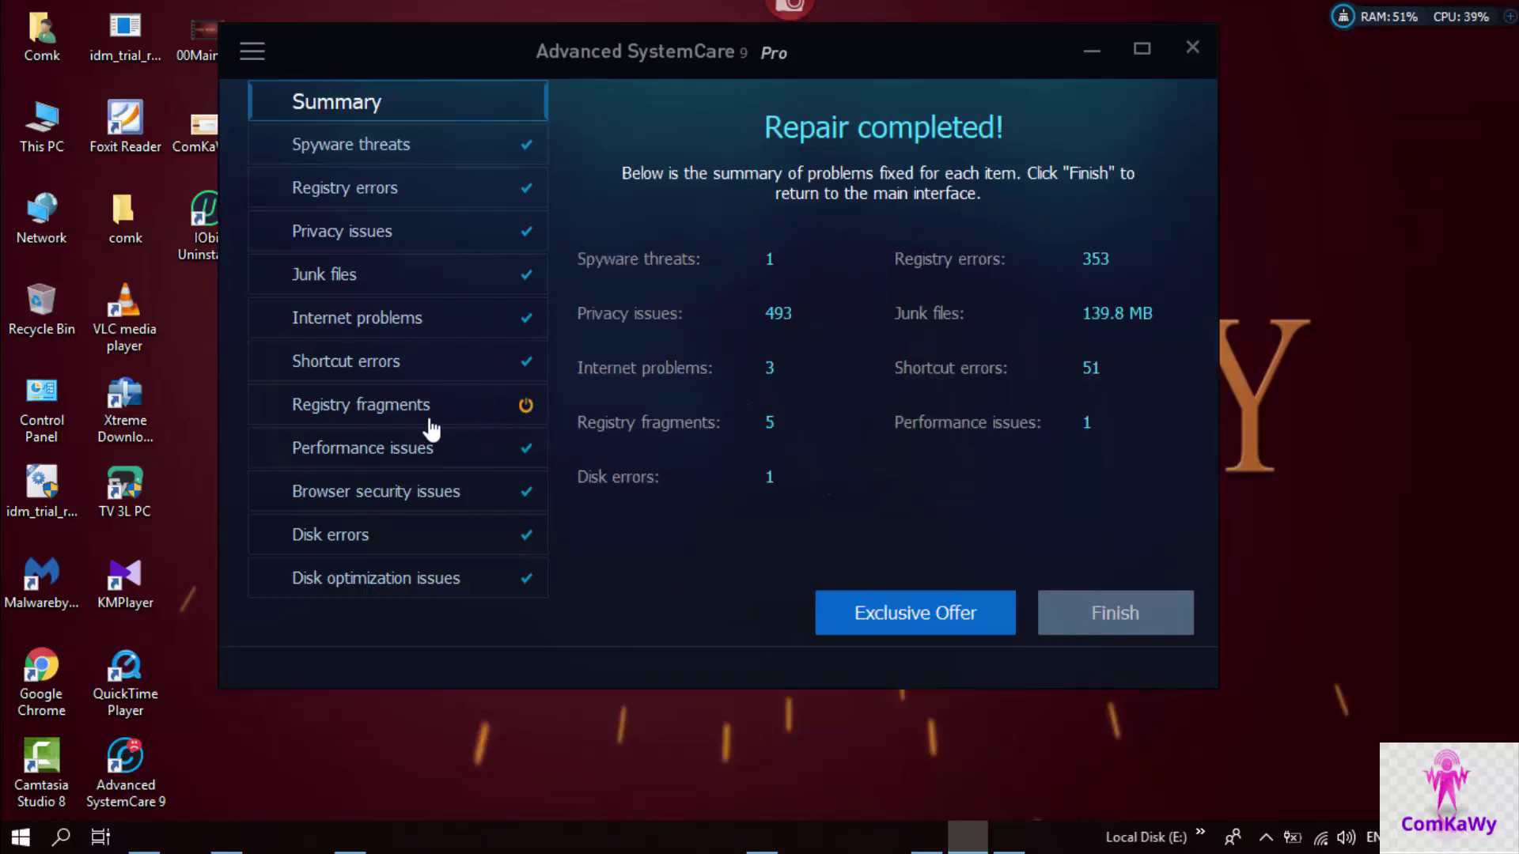
Review the repair summary and the Registry fragments status, finish the repair and close the main program window.
{"action": "mouse_move", "coordinate": [451, 423]}
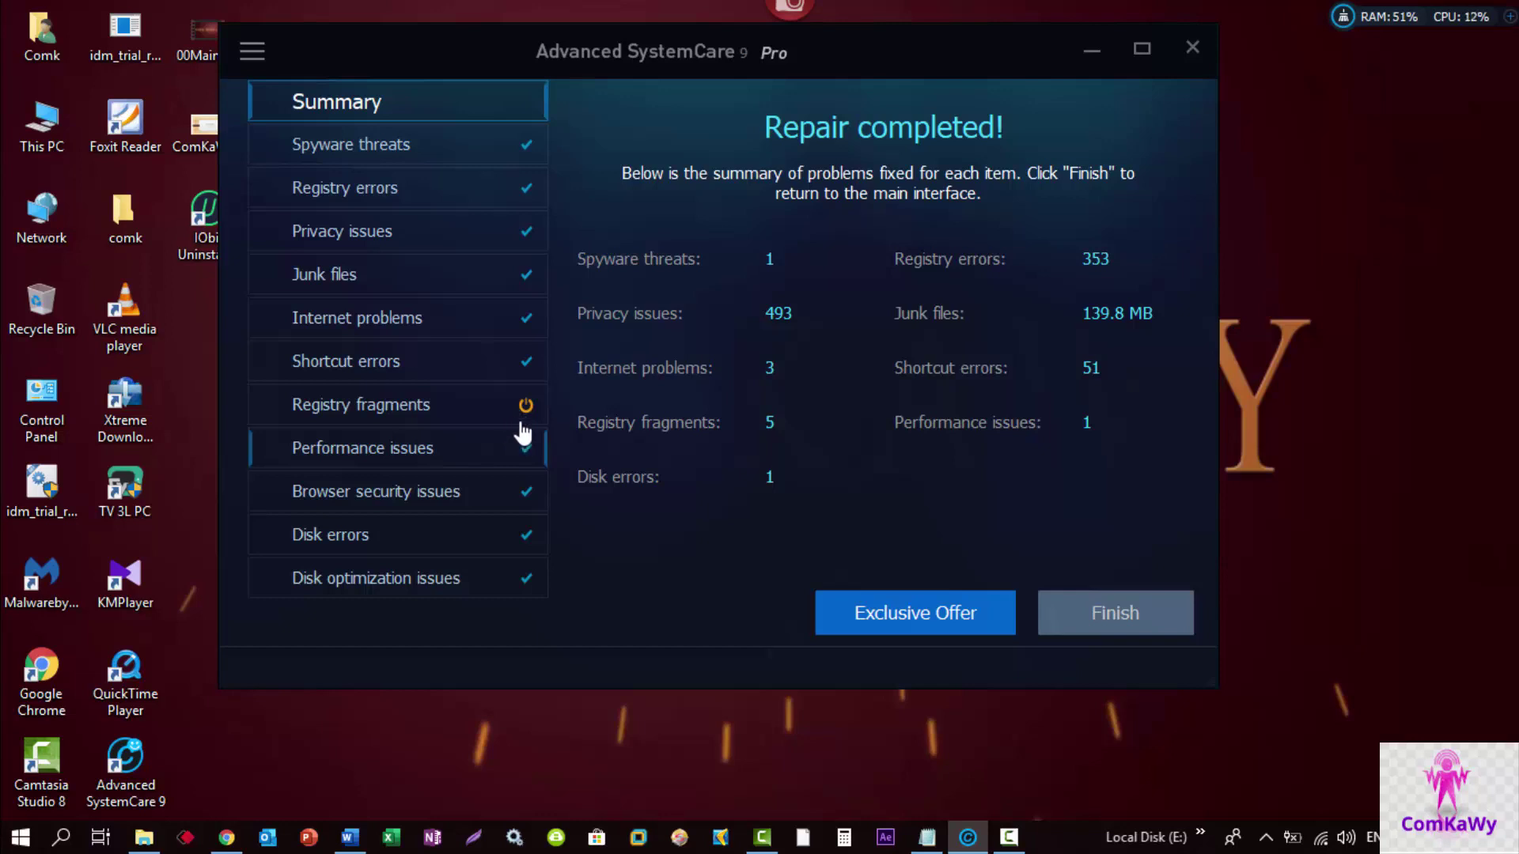
{"action": "mouse_move", "coordinate": [538, 410]}
{"action": "left_click_drag", "start_coordinate": [851, 74], "coordinate": [768, 133]}
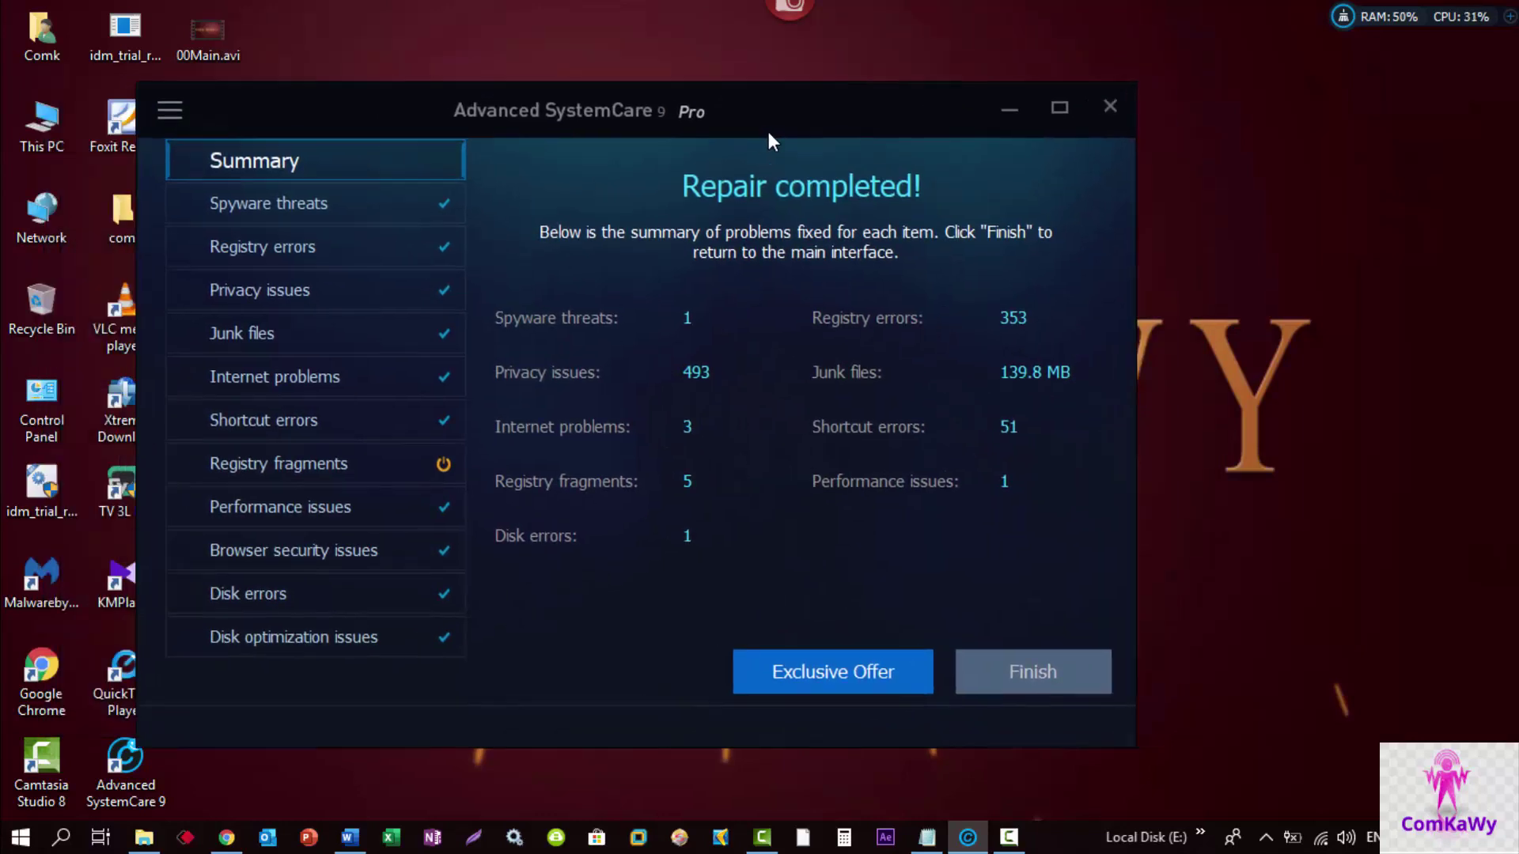
{"action": "left_click", "coordinate": [1005, 677]}
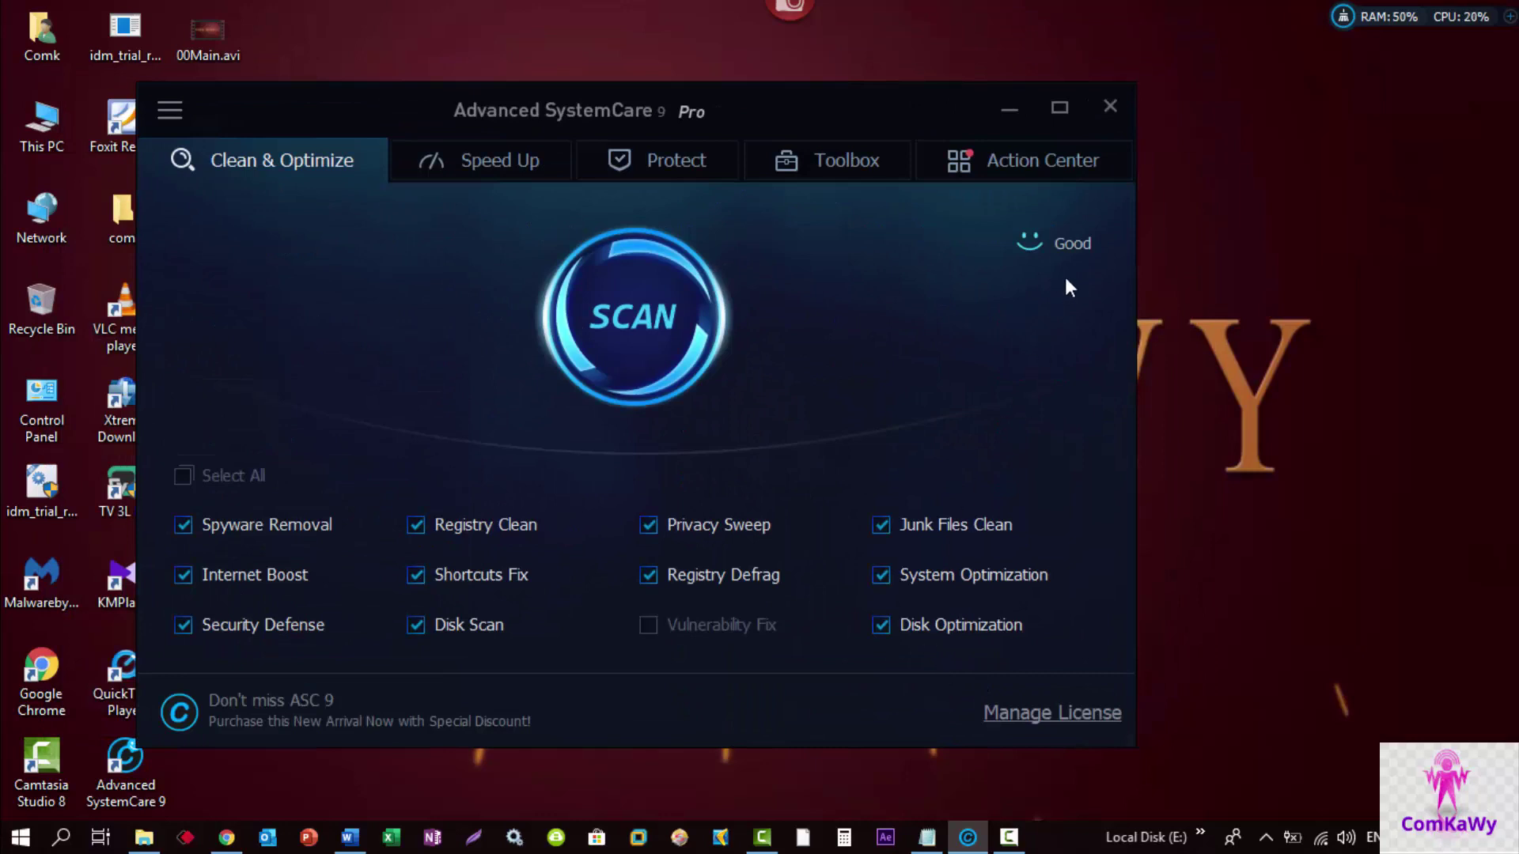
{"action": "left_click", "coordinate": [1110, 109]}
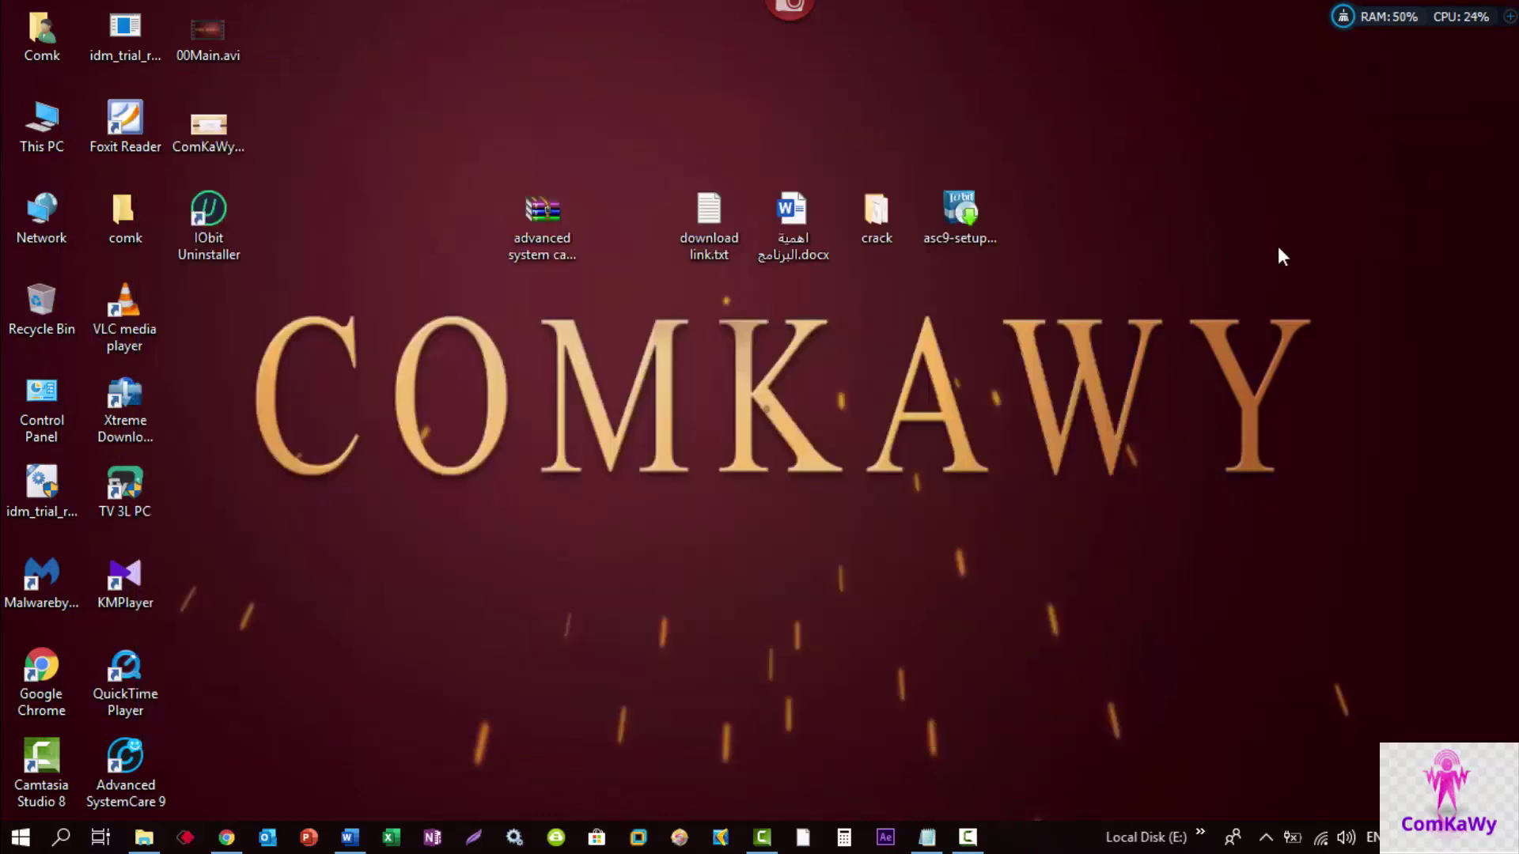
Move the desktop performance monitor inward, free up RAM with it, and return it to the screen's upper corner.
{"action": "left_click_drag", "start_coordinate": [1378, 20], "coordinate": [1221, 179]}
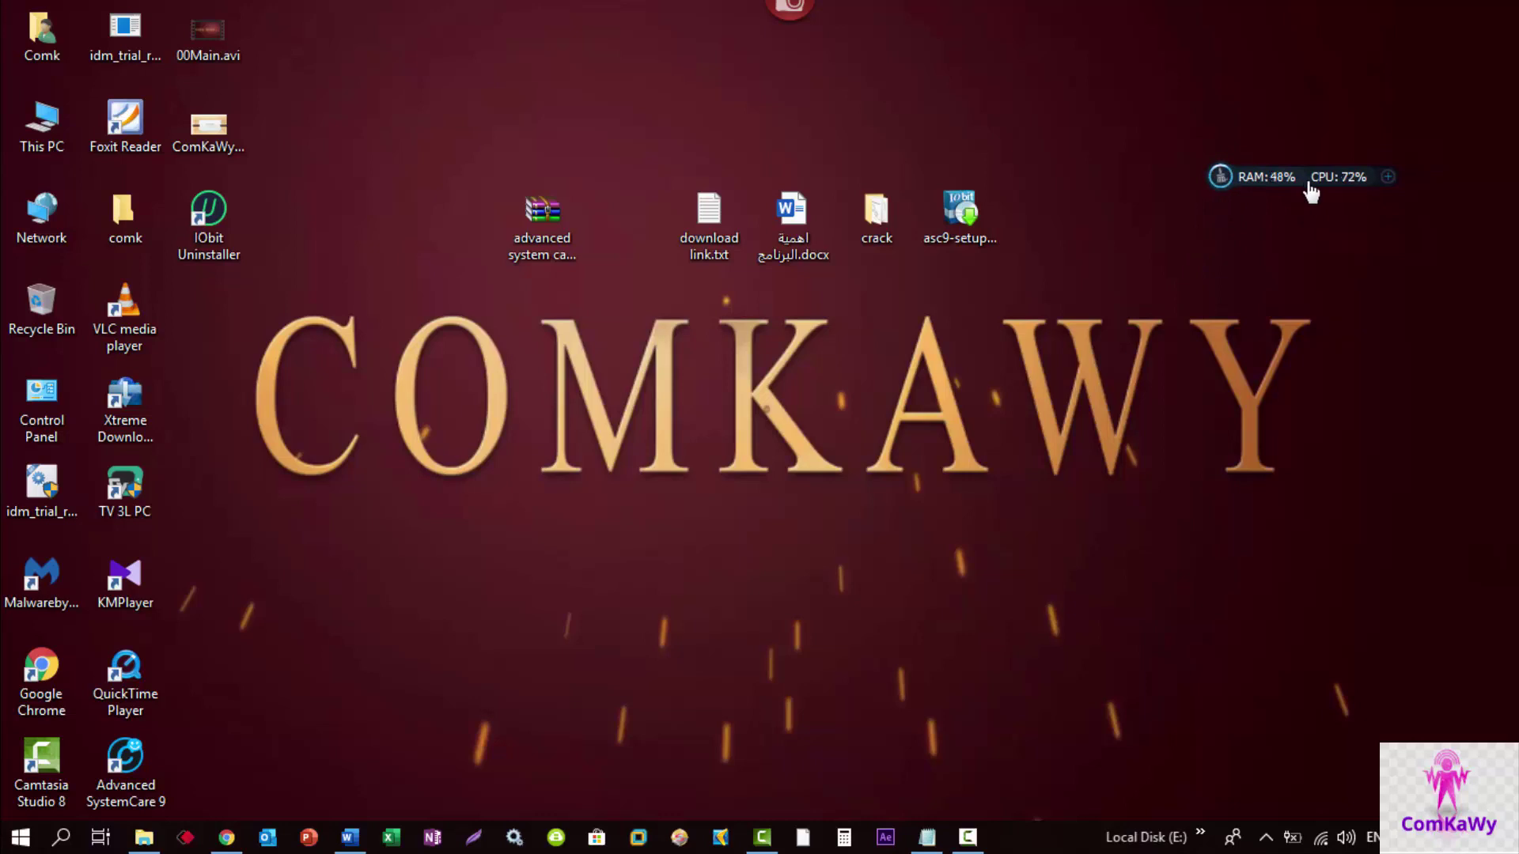
{"action": "left_click", "coordinate": [1220, 176]}
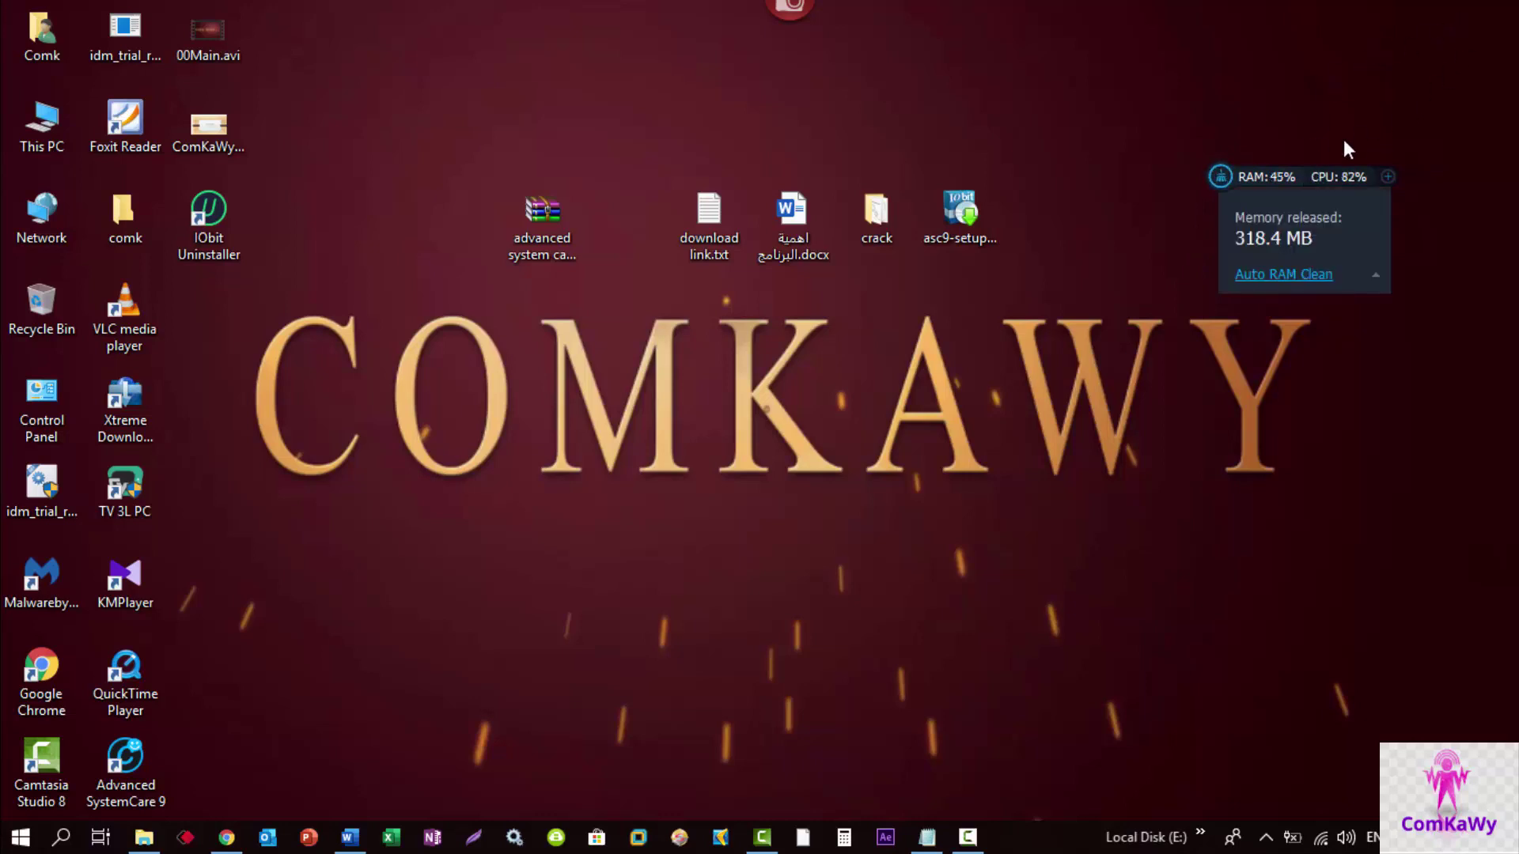
{"action": "left_click_drag", "start_coordinate": [1310, 170], "coordinate": [1427, 17]}
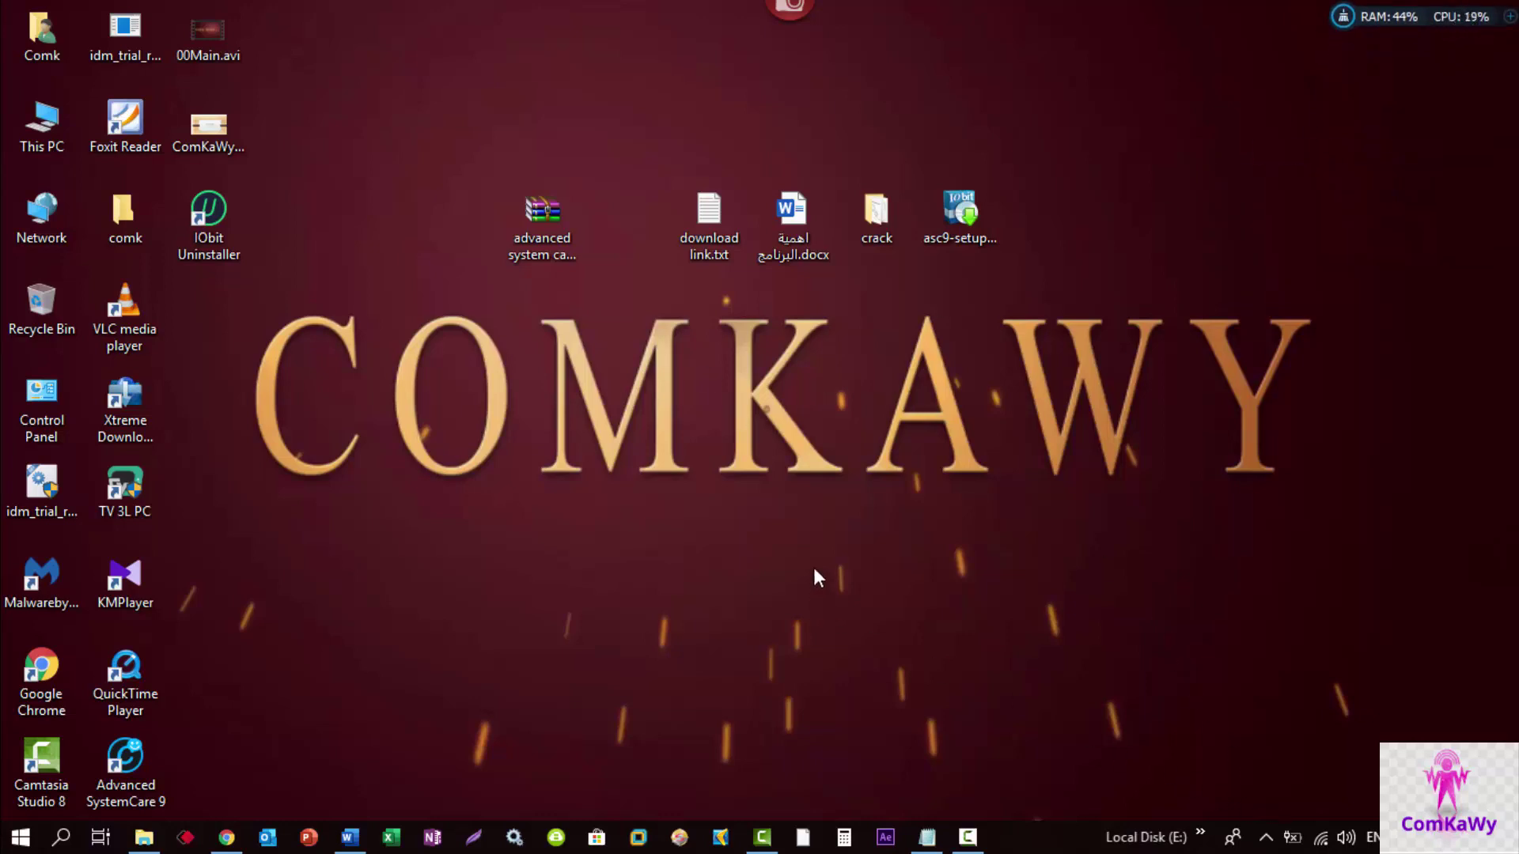
Open the Word document اهمية البرنامج.docx and read its sections on full PC scanning and continuous CPU, RAM and disk monitoring.
{"action": "left_click", "coordinate": [784, 232]}
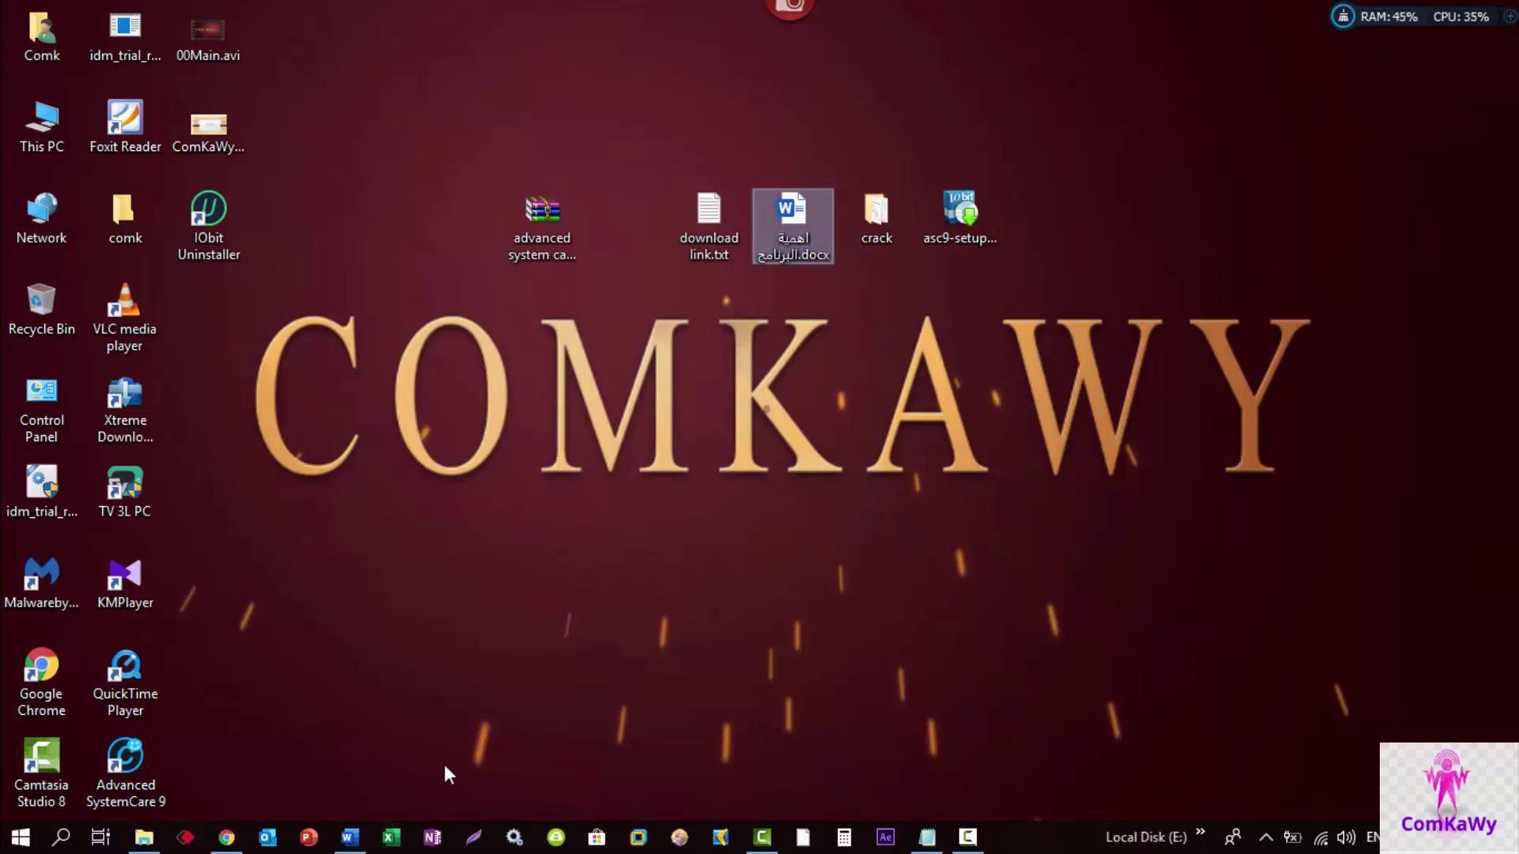
{"action": "left_click", "coordinate": [351, 839]}
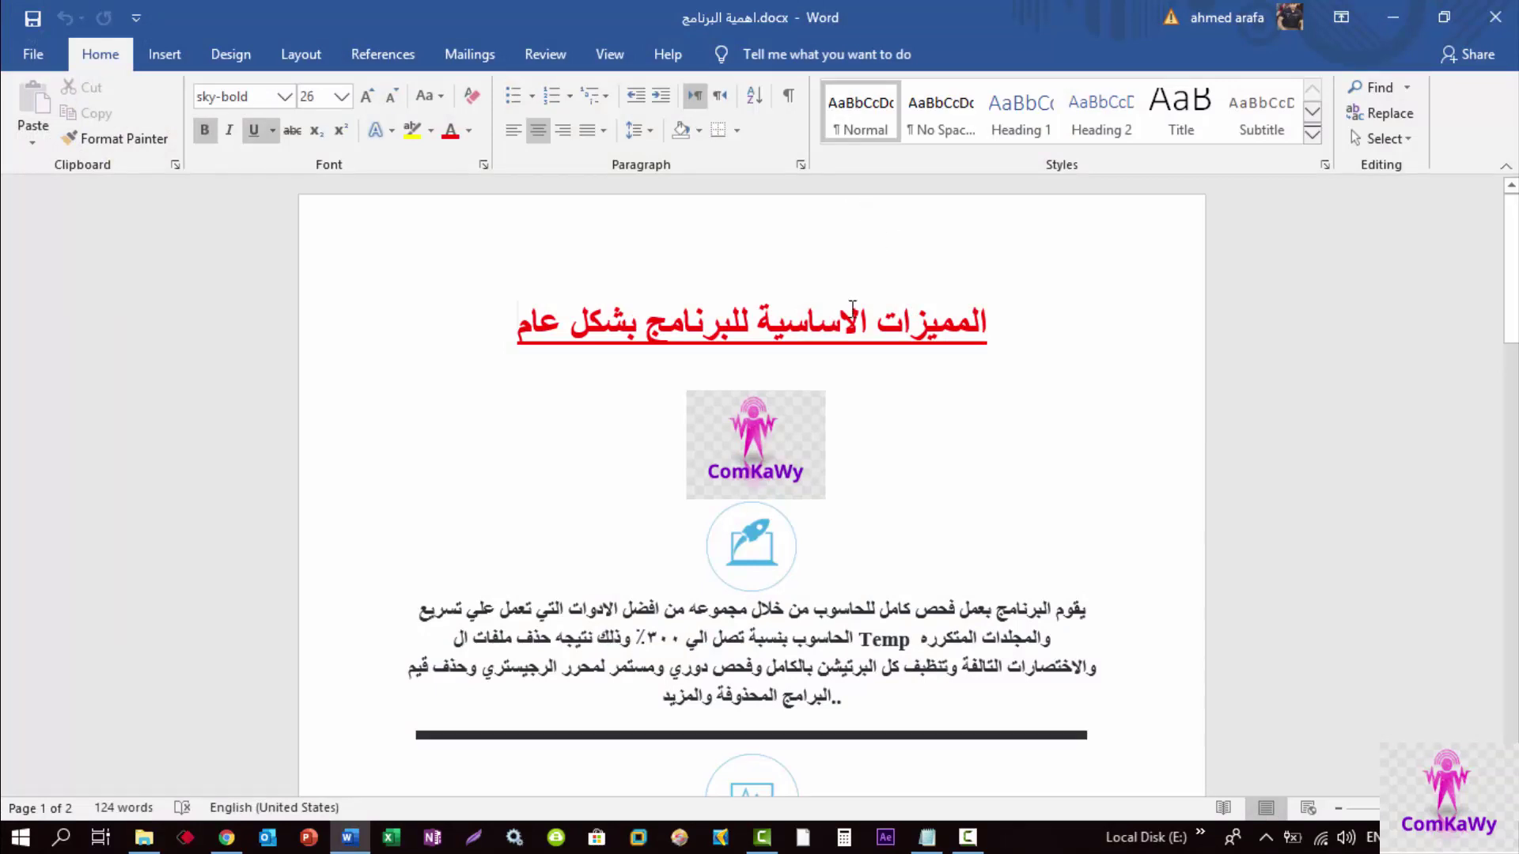
{"action": "scroll", "coordinate": [889, 401], "scroll_direction": "down", "scroll_amount": 1}
{"action": "scroll", "coordinate": [825, 299], "scroll_direction": "down", "scroll_amount": 3}
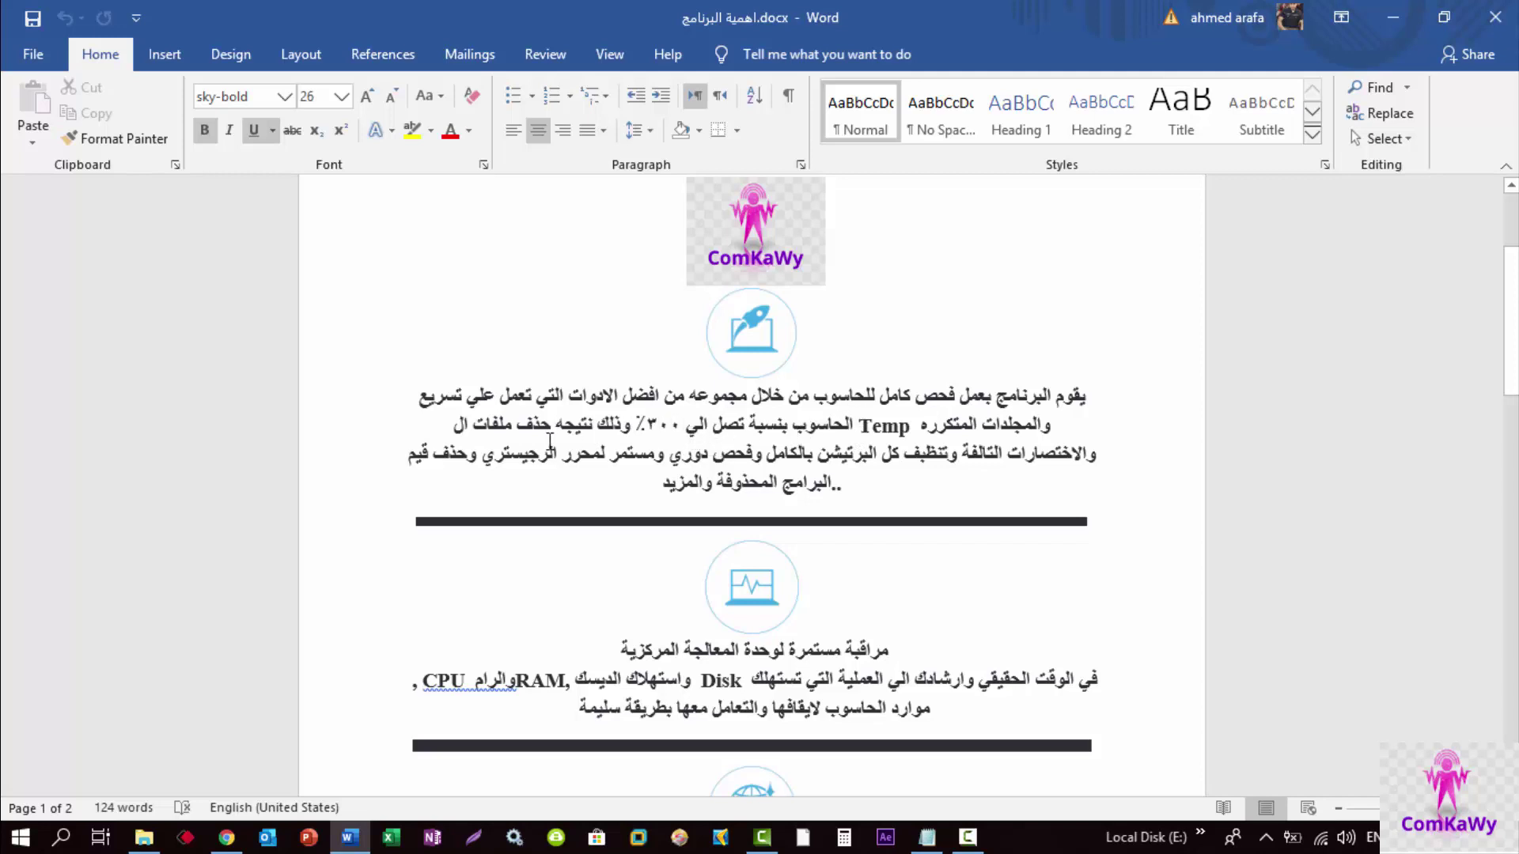
{"action": "scroll", "coordinate": [554, 441], "scroll_direction": "down", "scroll_amount": 1}
{"action": "left_click", "coordinate": [646, 371]}
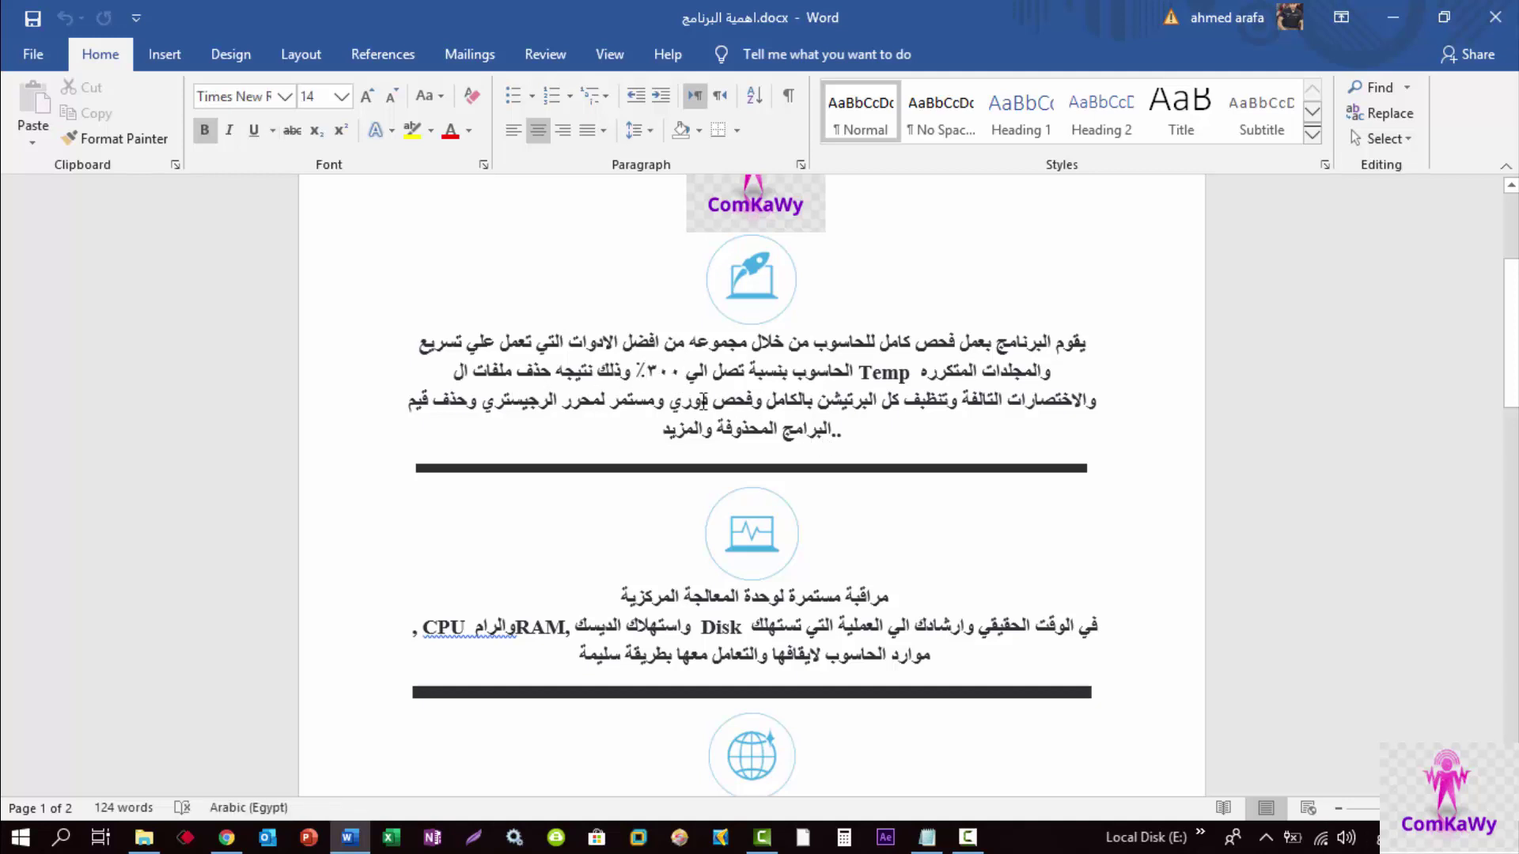
{"action": "scroll", "coordinate": [759, 462], "scroll_direction": "down", "scroll_amount": 2}
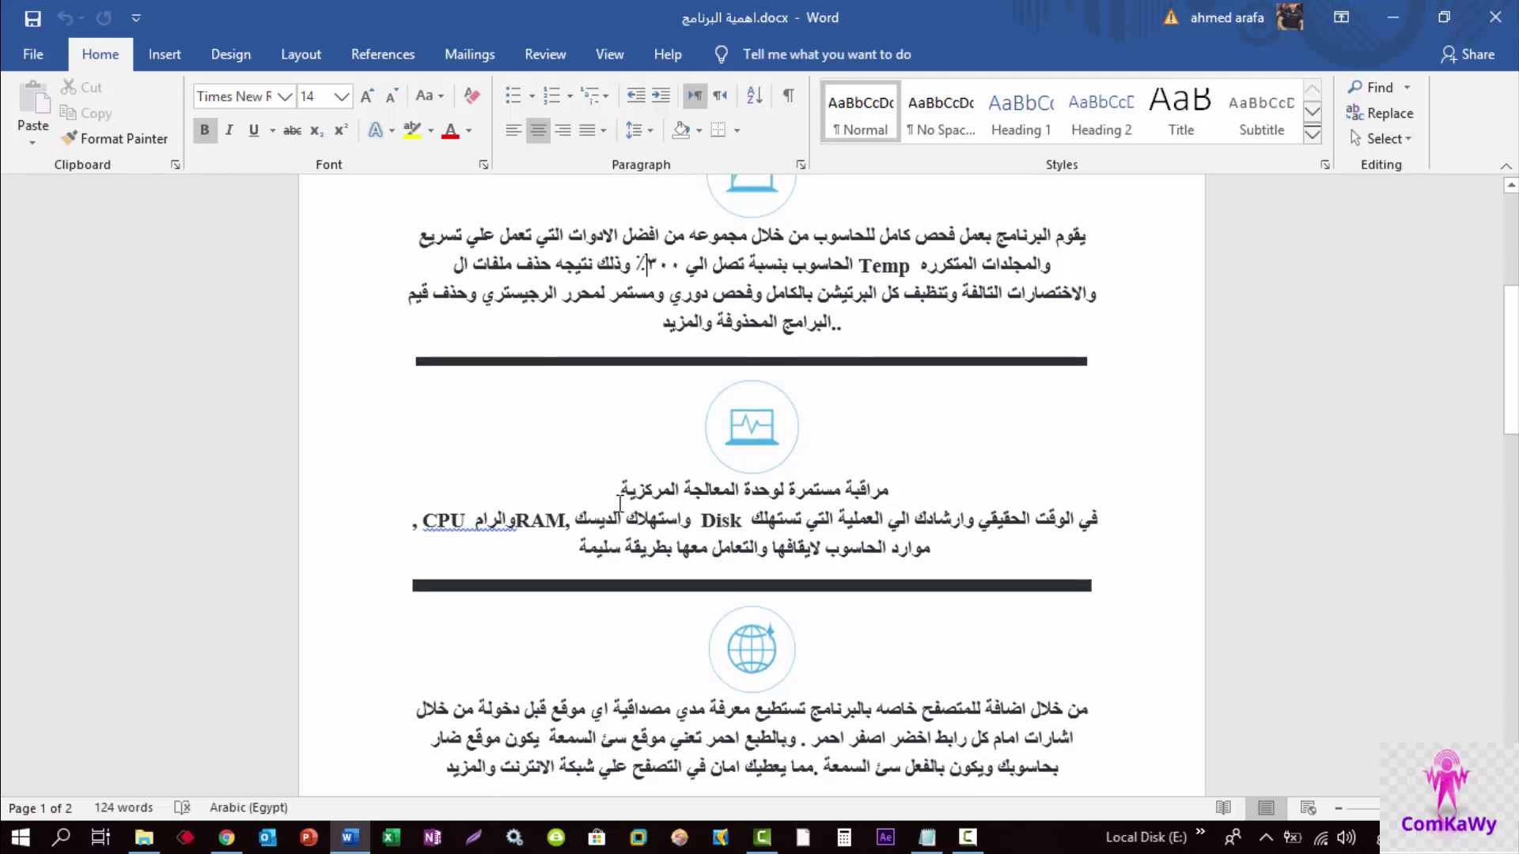
{"action": "scroll", "coordinate": [804, 453], "scroll_direction": "down", "scroll_amount": 2}
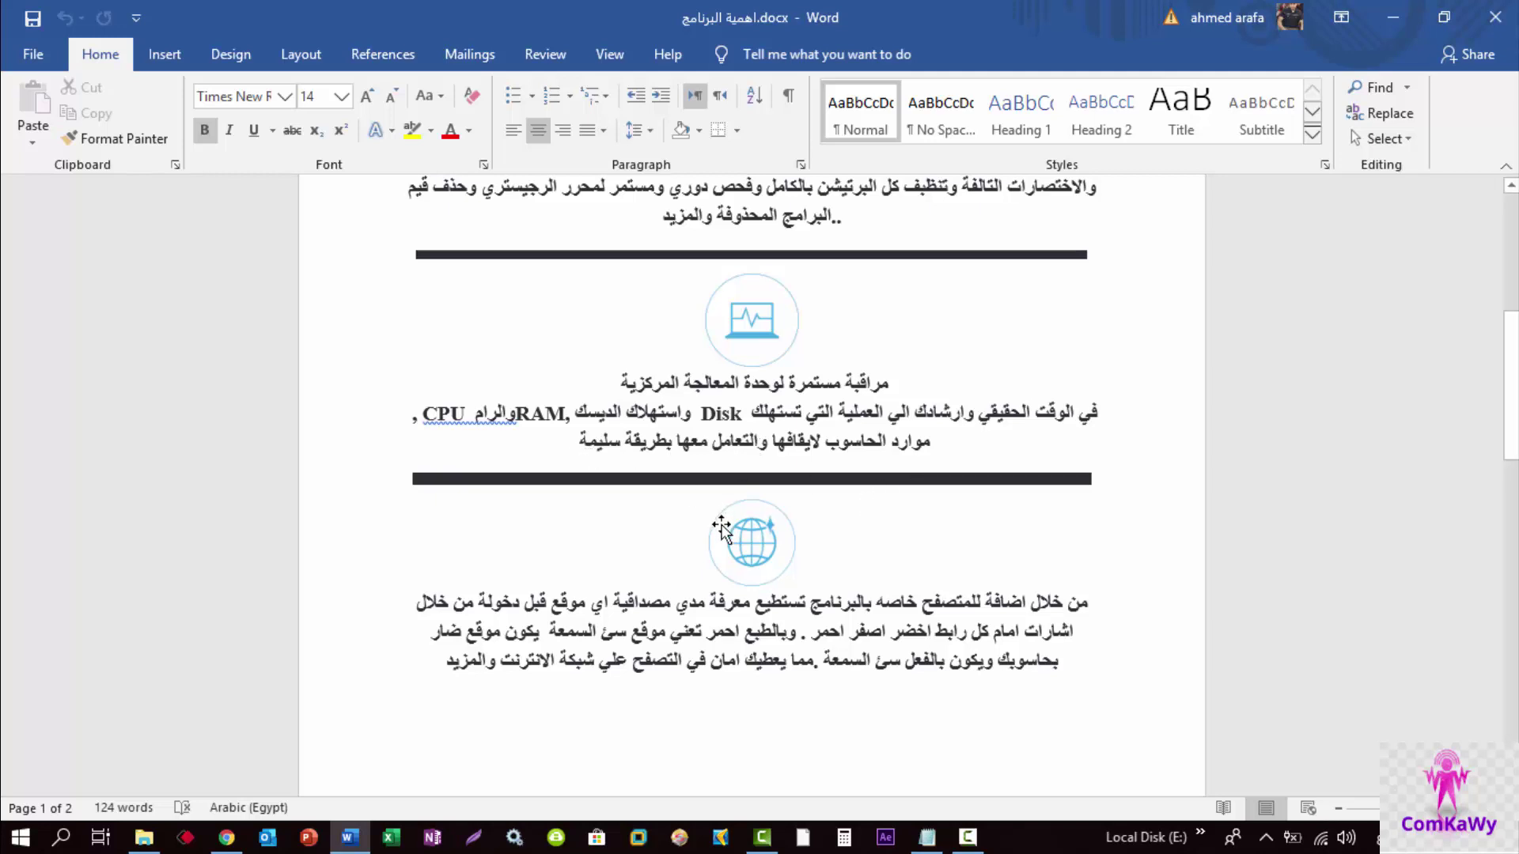
Read the document's section on the browser add-on's green, yellow and red site ratings, marking the word احمر, and return to the desktop.
{"action": "scroll", "coordinate": [721, 522], "scroll_direction": "down", "scroll_amount": 3}
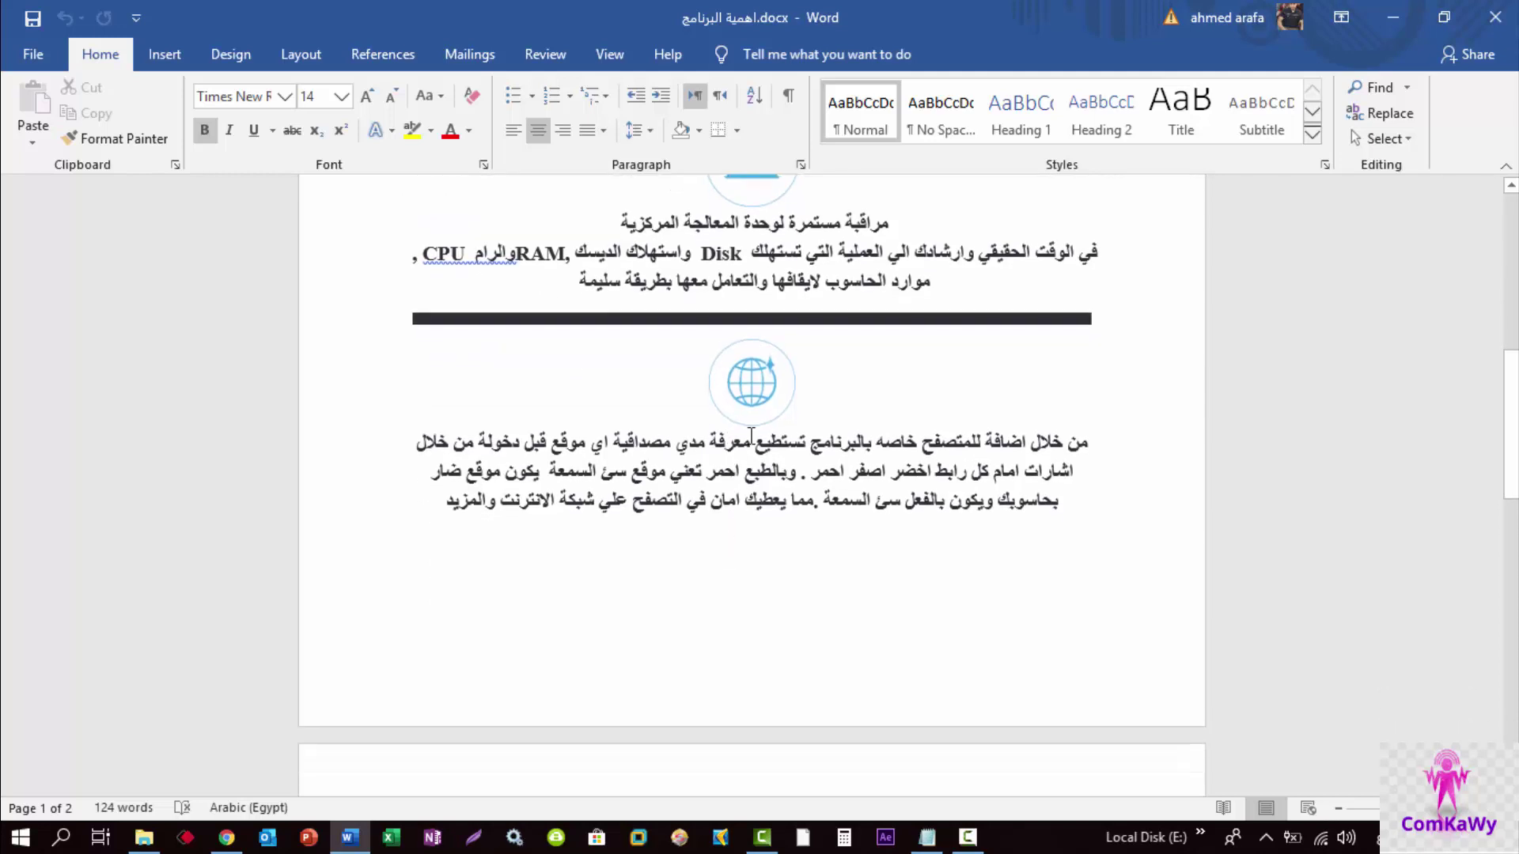
{"action": "left_click", "coordinate": [752, 382]}
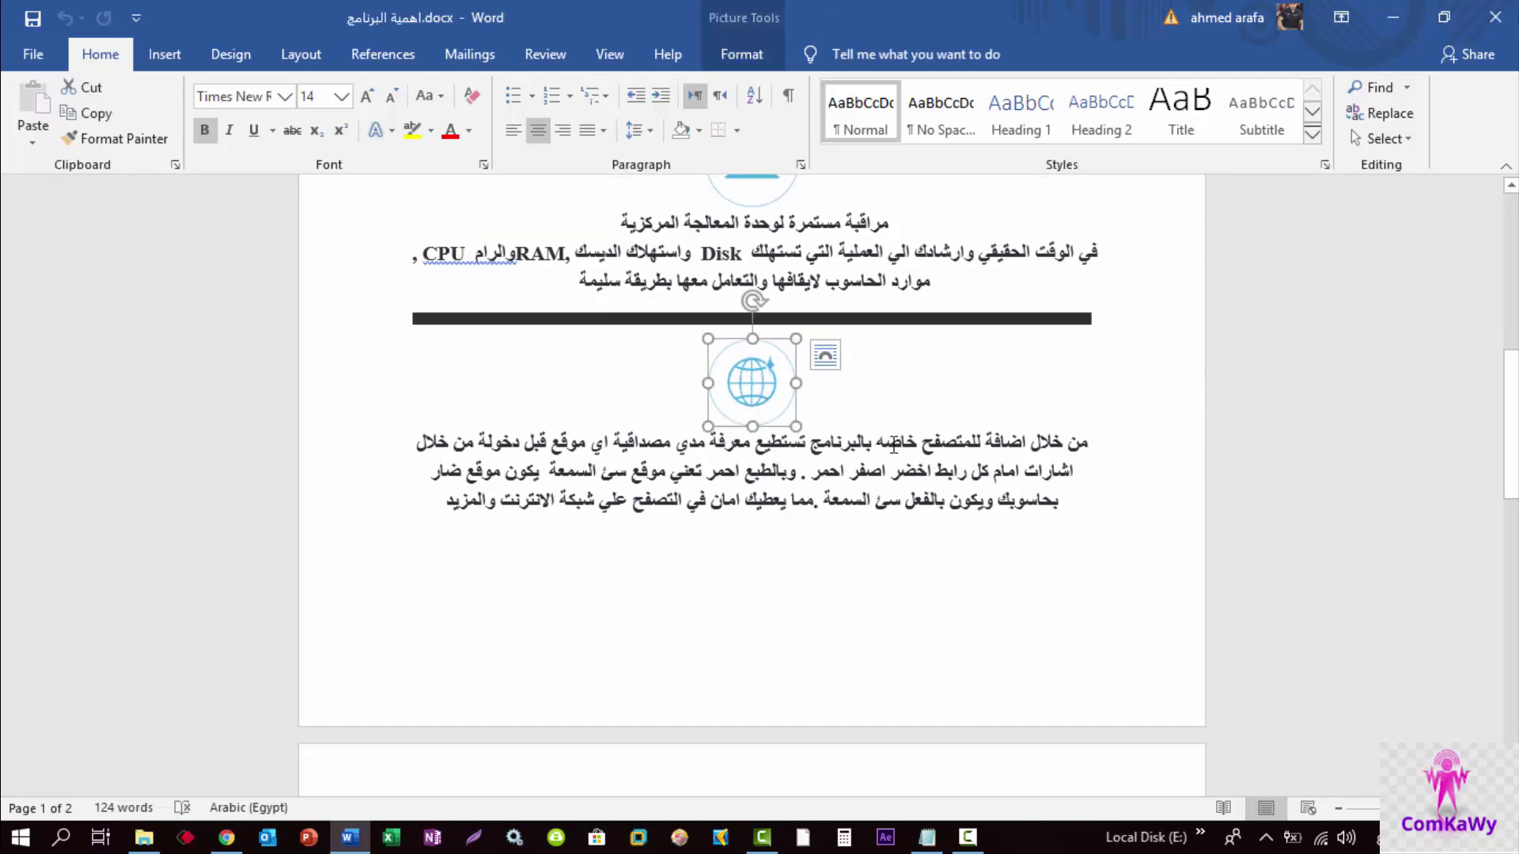
{"action": "left_click", "coordinate": [869, 450]}
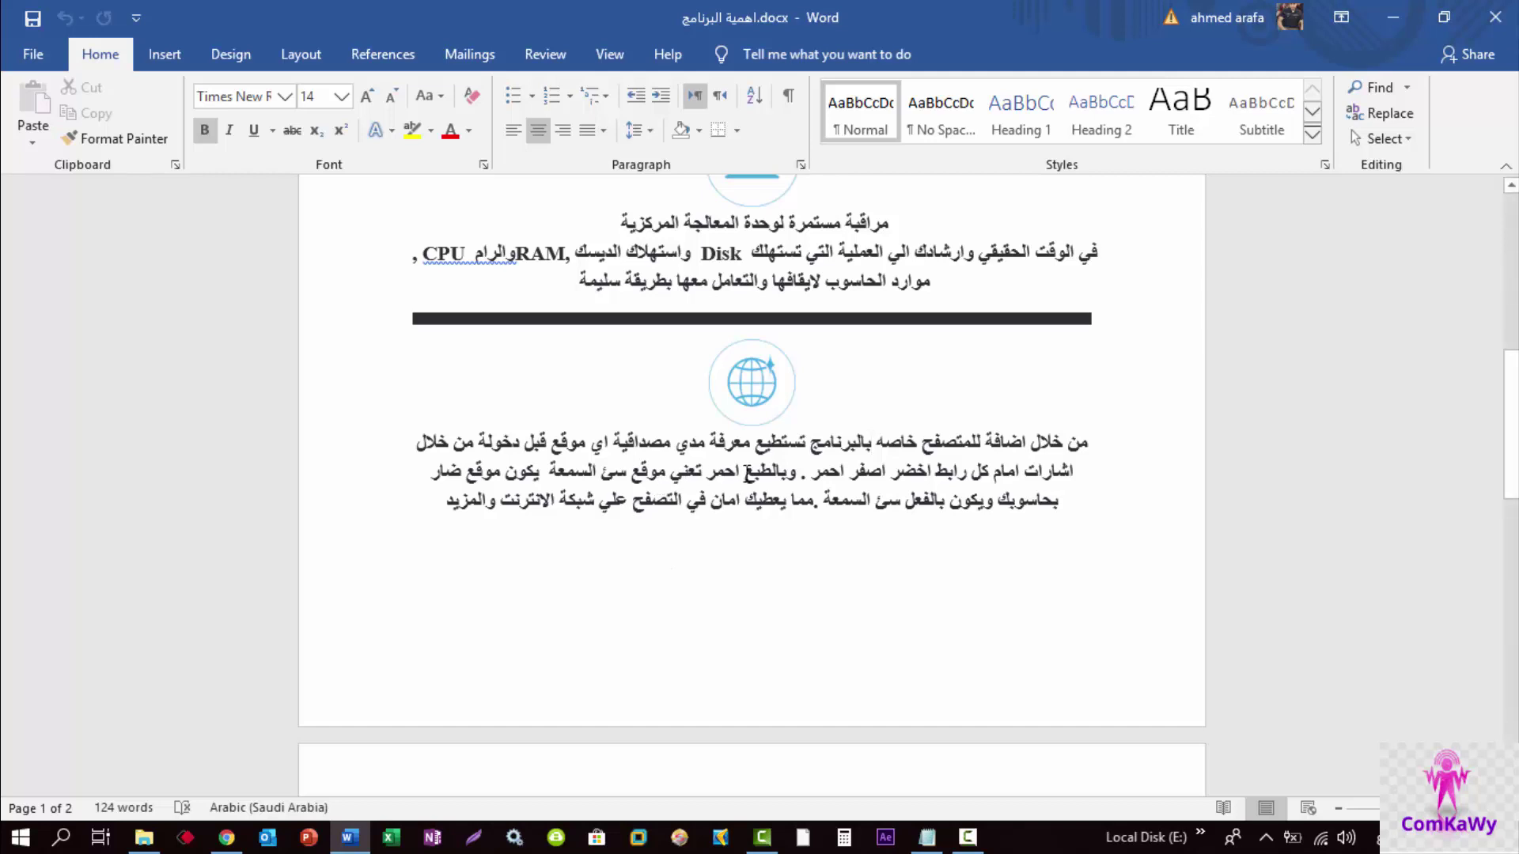
{"action": "mouse_move", "coordinate": [791, 474]}
{"action": "left_mouse_down"}
{"action": "mouse_move", "coordinate": [712, 478]}
{"action": "mouse_move", "coordinate": [800, 492]}
{"action": "left_mouse_up"}
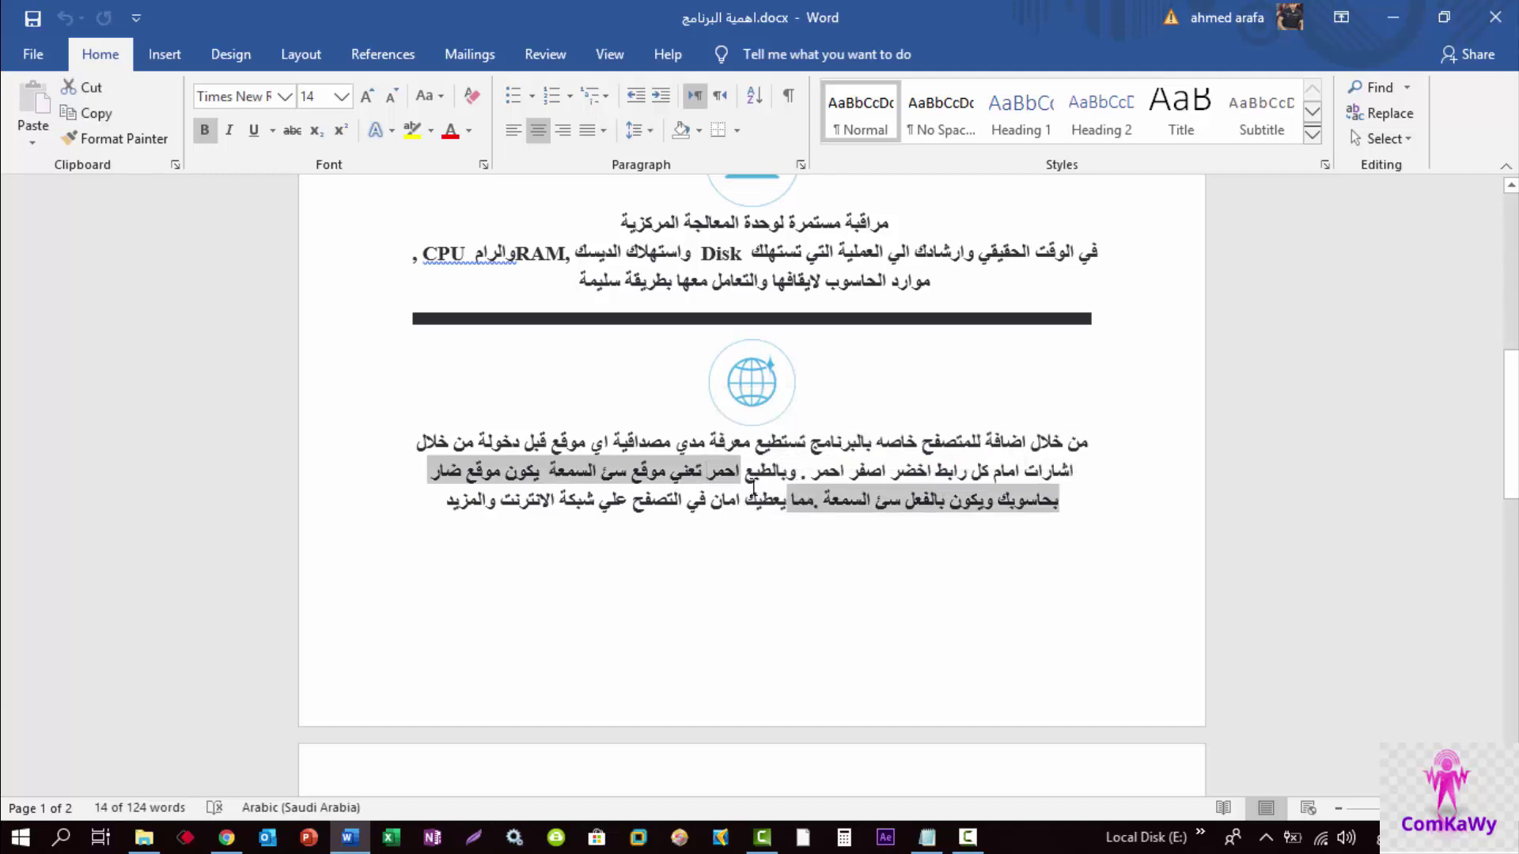
{"action": "double_click", "coordinate": [752, 499]}
{"action": "double_click", "coordinate": [721, 473]}
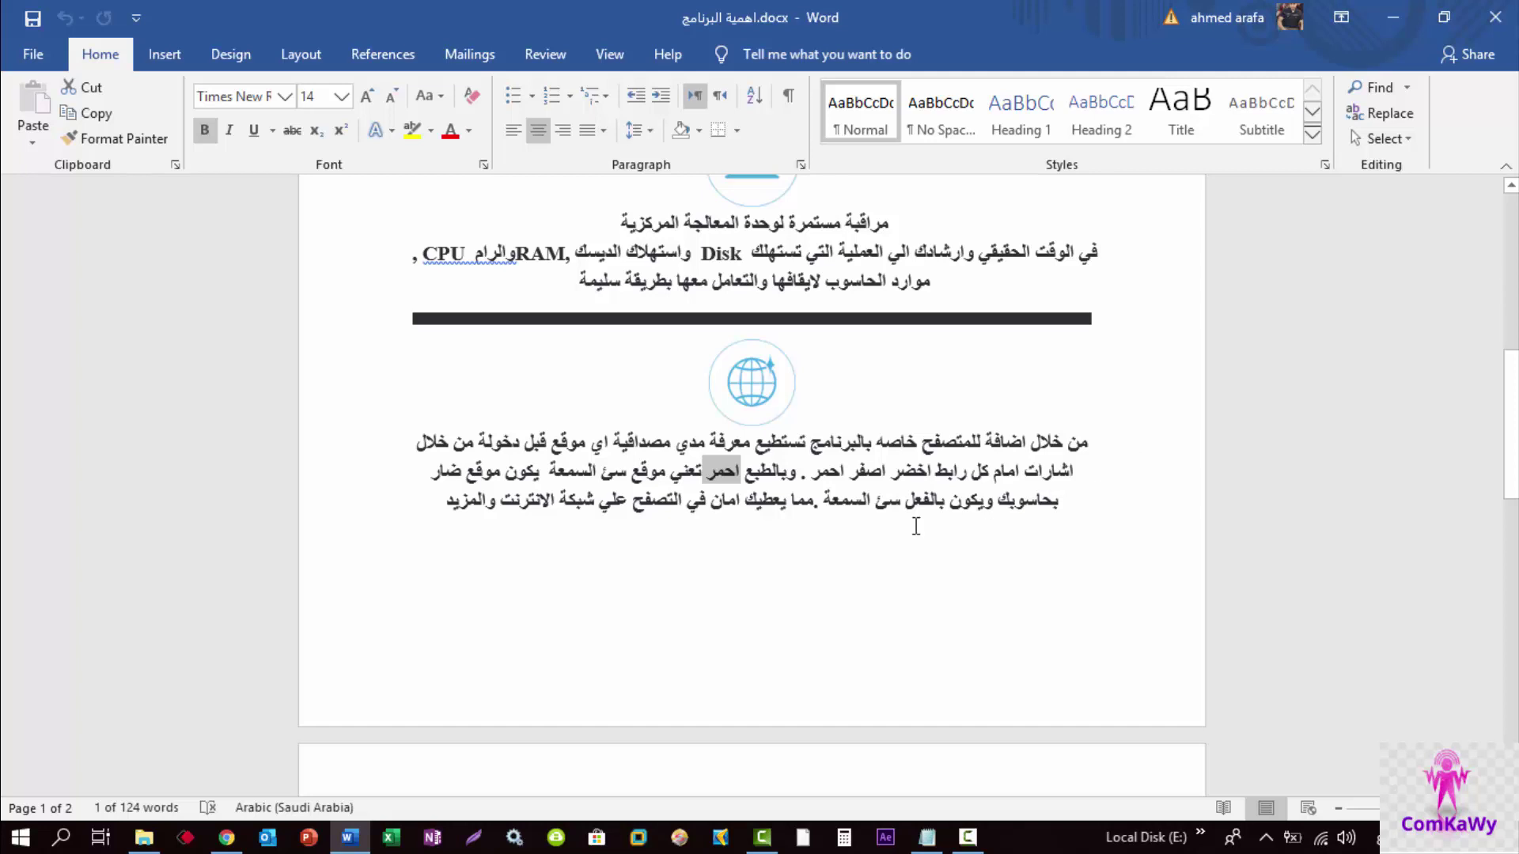
{"action": "scroll", "coordinate": [1048, 538], "scroll_direction": "up", "scroll_amount": 3}
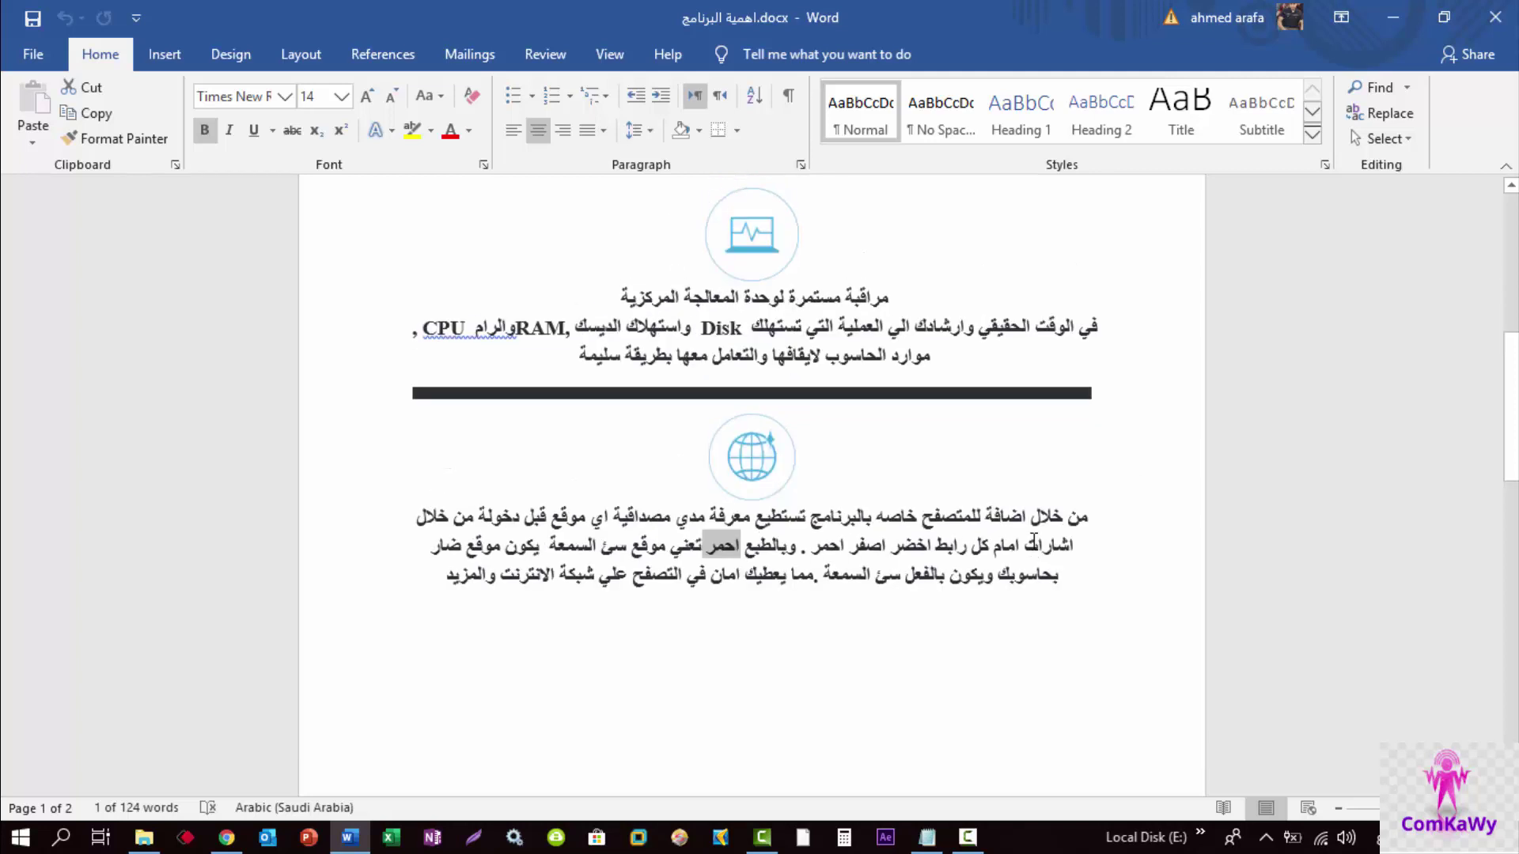
{"action": "scroll", "coordinate": [1051, 575], "scroll_direction": "up", "scroll_amount": 4}
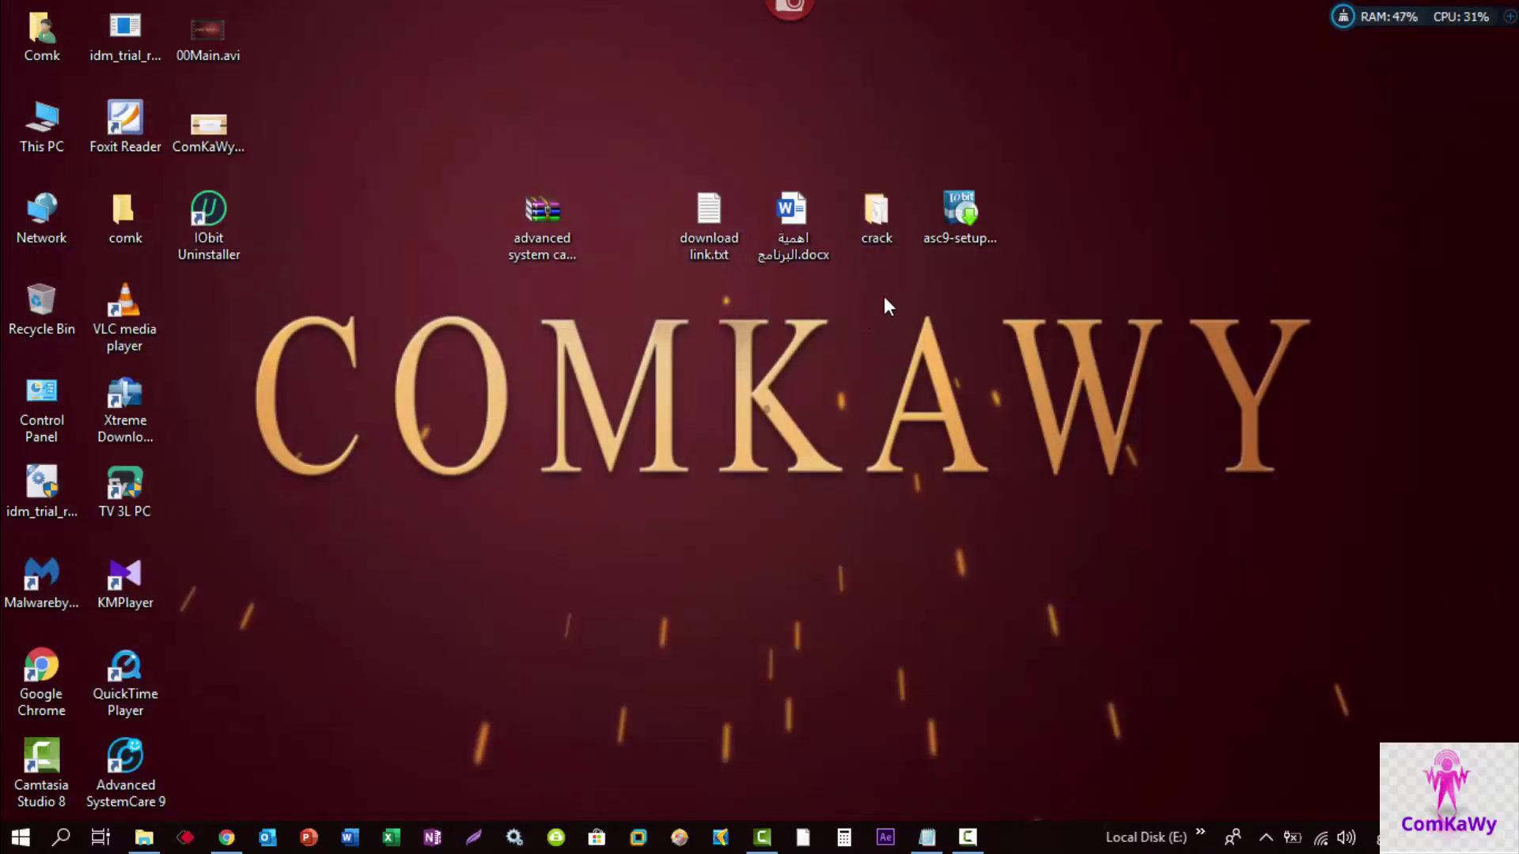
Open the crack folder on the desktop and look over its text file and ASC 9 Patch.exe with its available actions.
{"action": "double_click", "coordinate": [877, 218]}
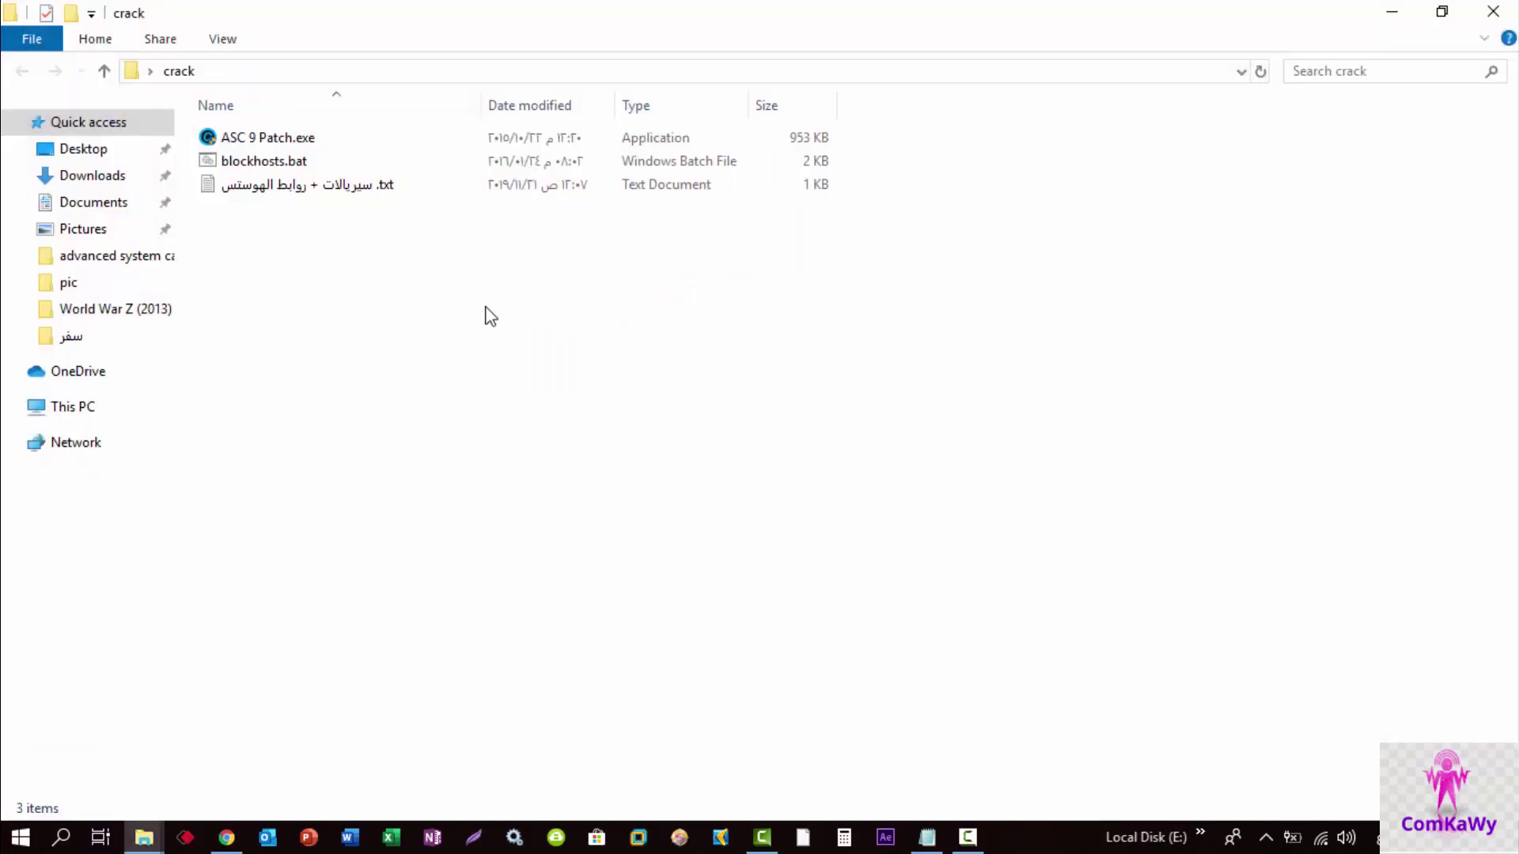
{"action": "left_click", "coordinate": [287, 195]}
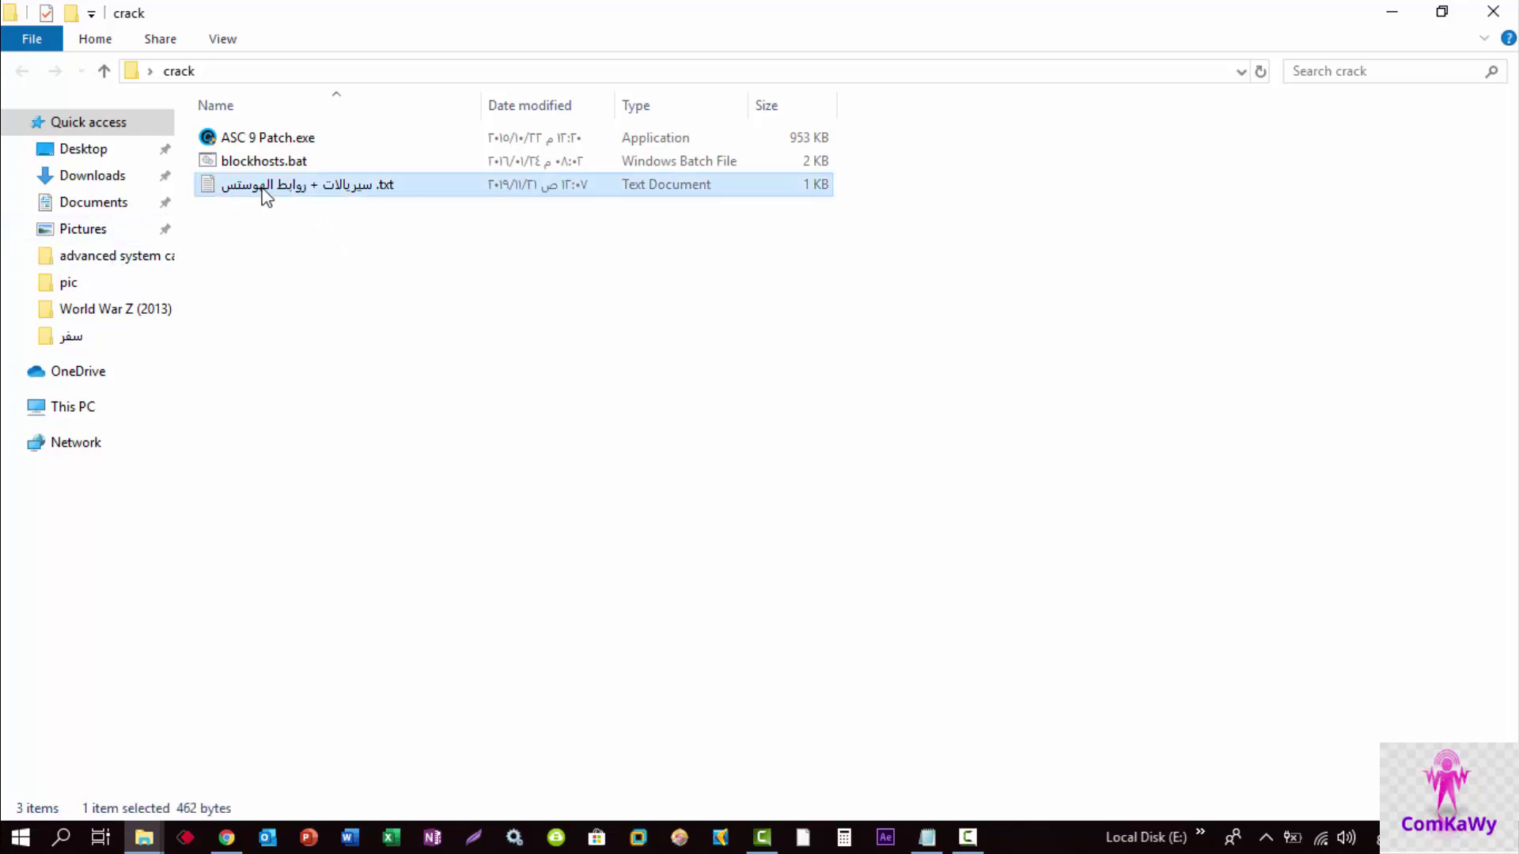
{"action": "left_click", "coordinate": [269, 139]}
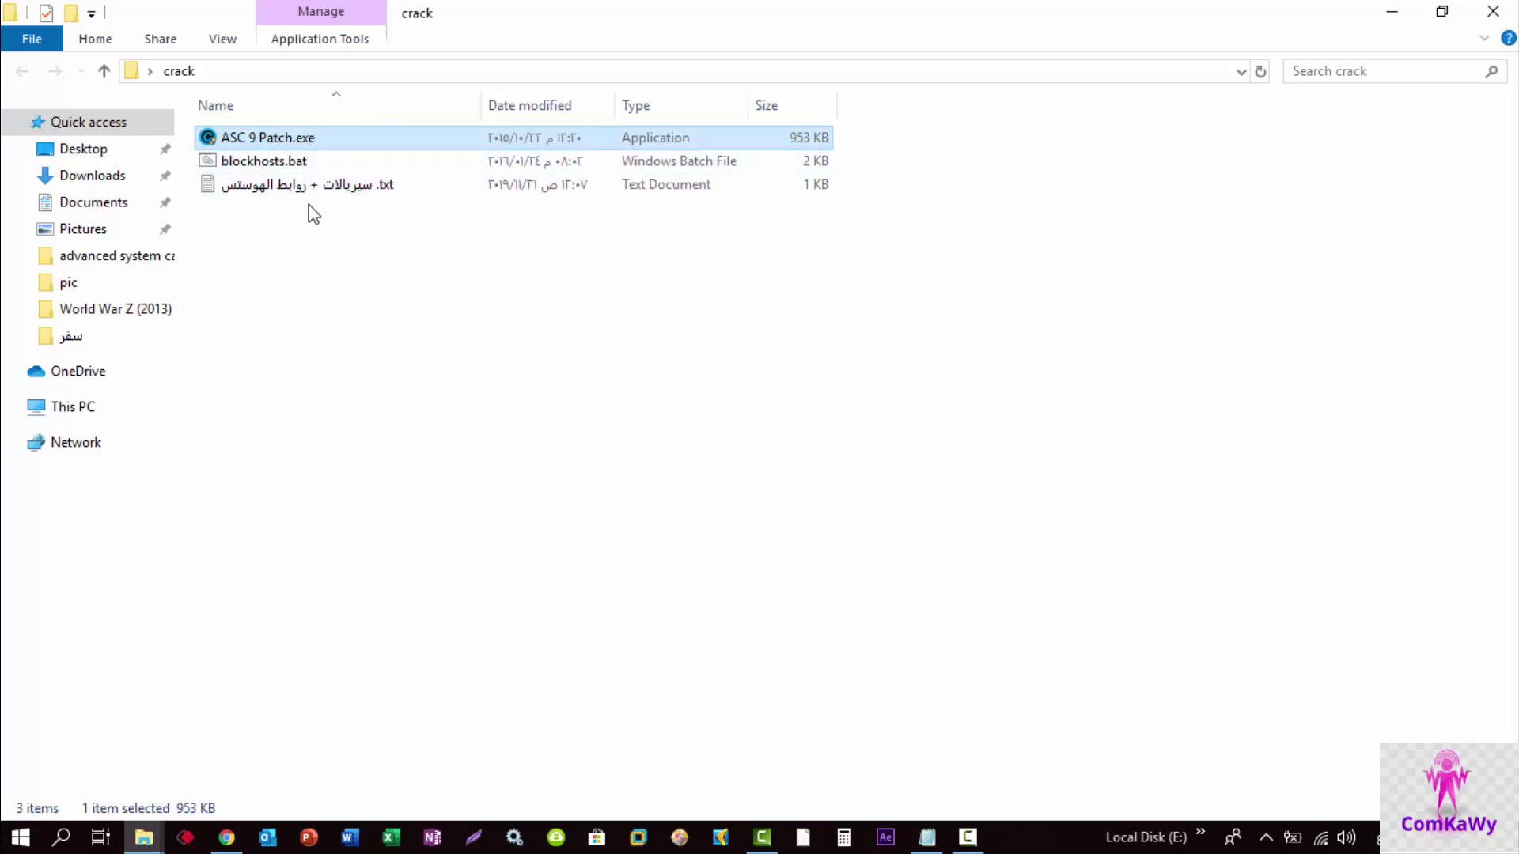
{"action": "right_click", "coordinate": [280, 144]}
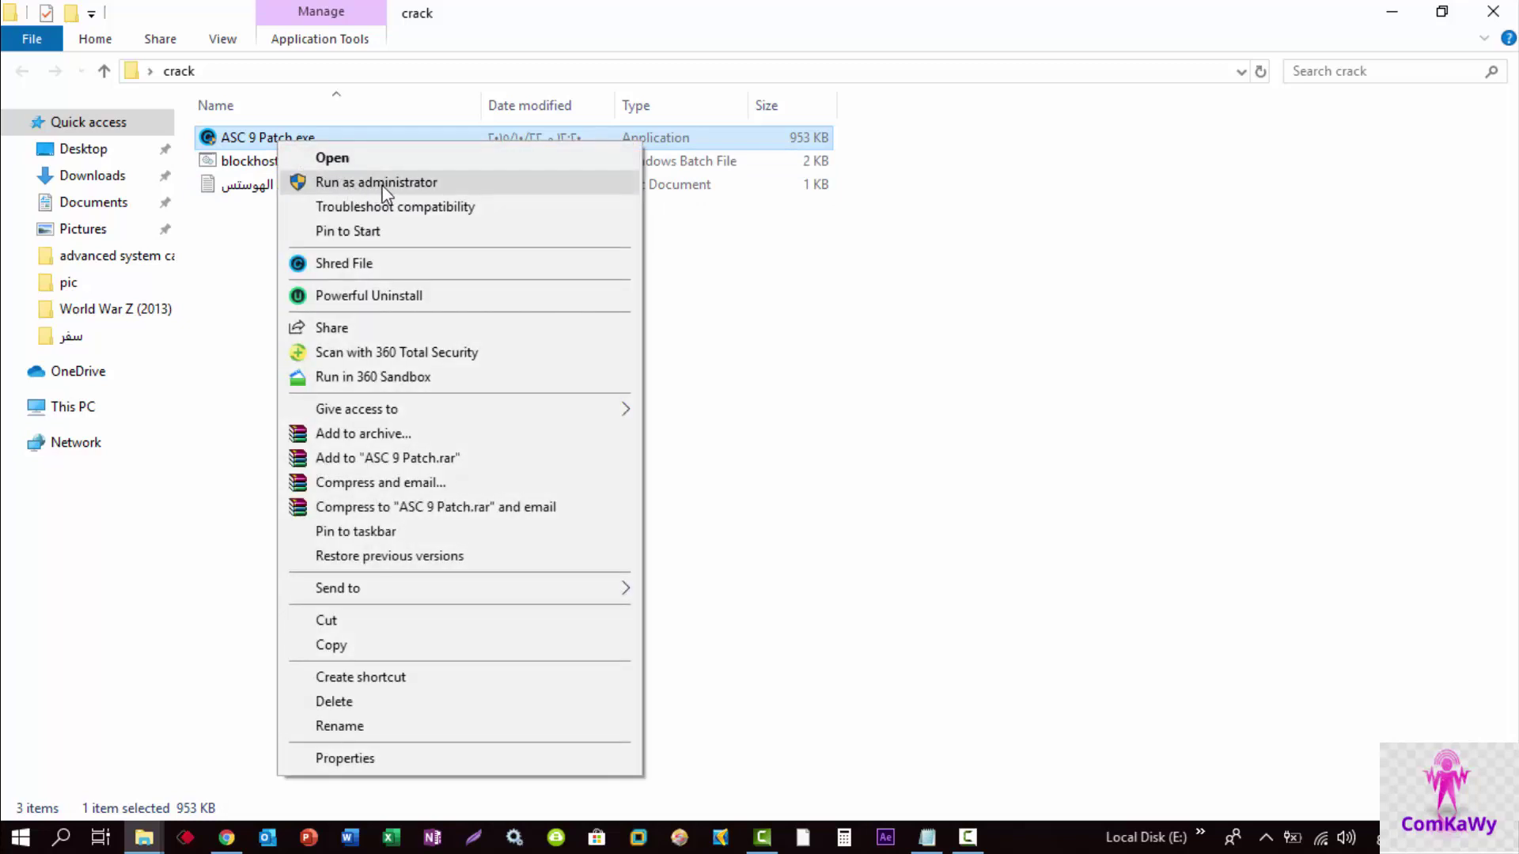
{"action": "left_click", "coordinate": [1107, 510]}
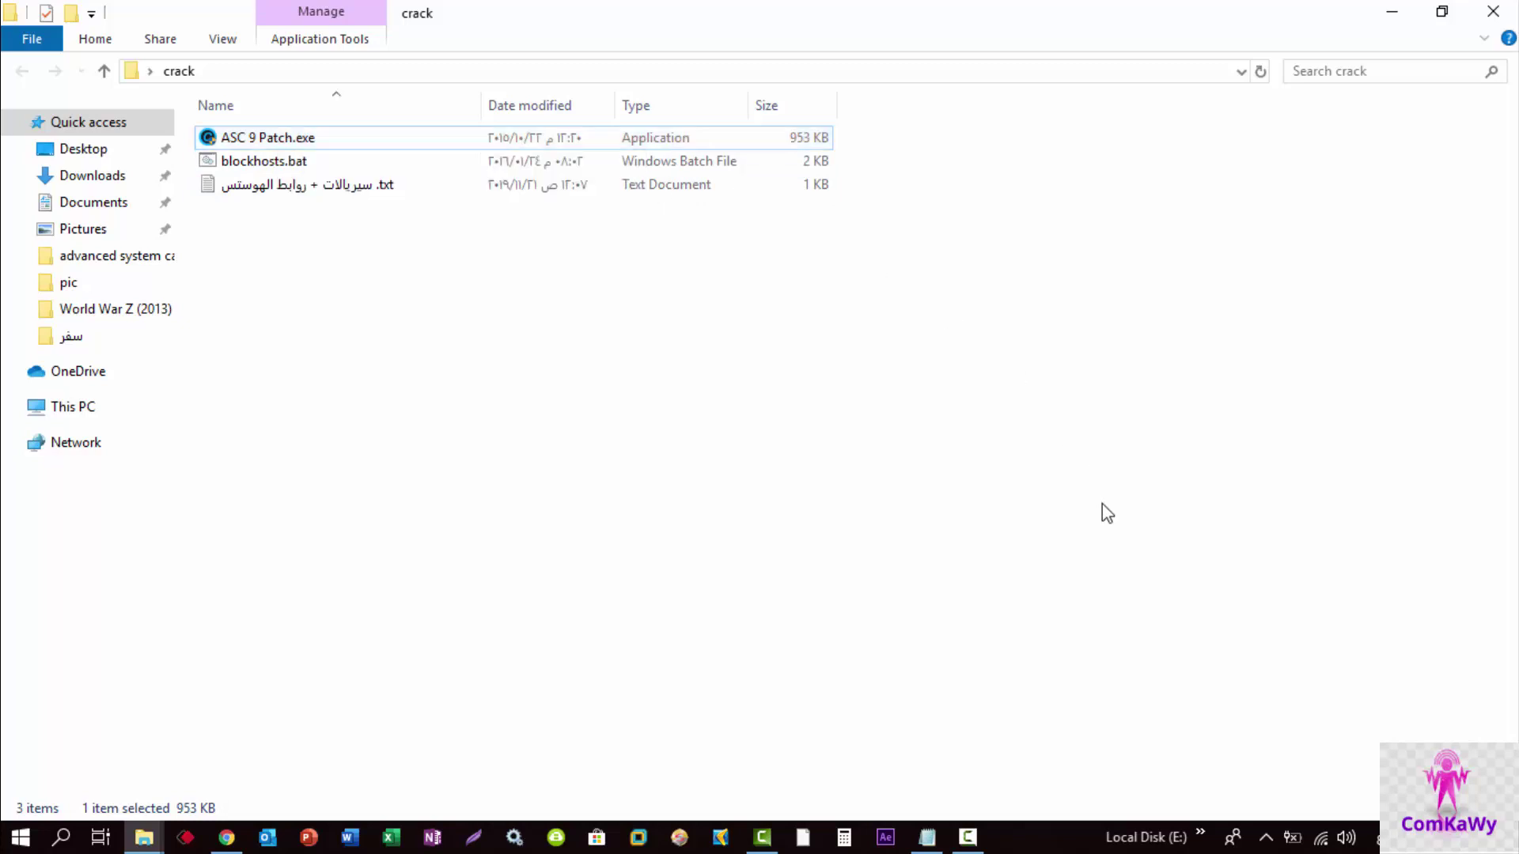
{"action": "left_click", "coordinate": [1107, 511]}
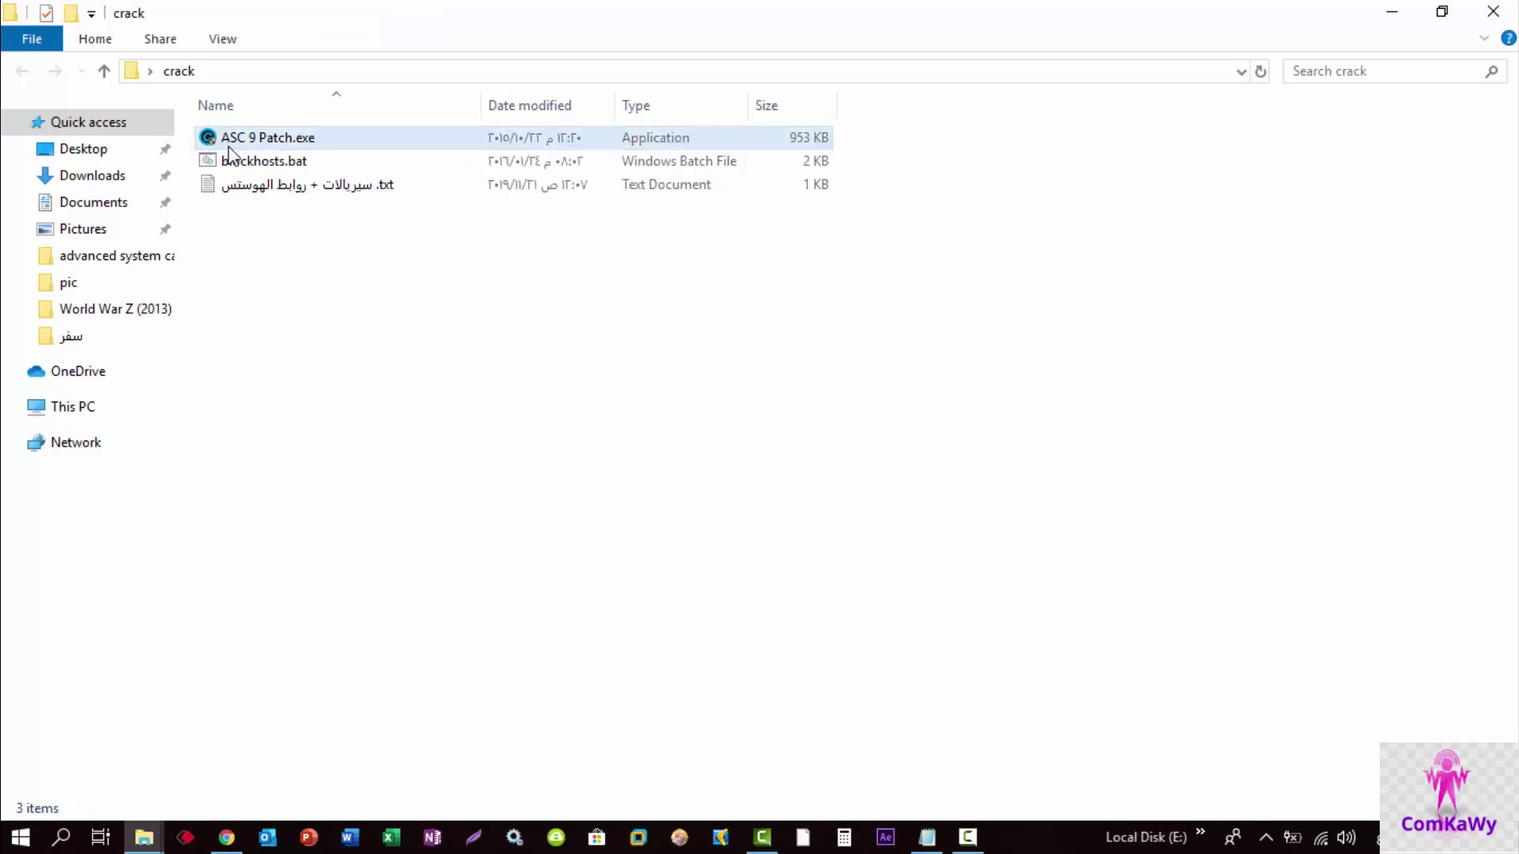
Exit the Advanced SystemCare instance that is running in the background.
{"action": "left_click", "coordinate": [1267, 840]}
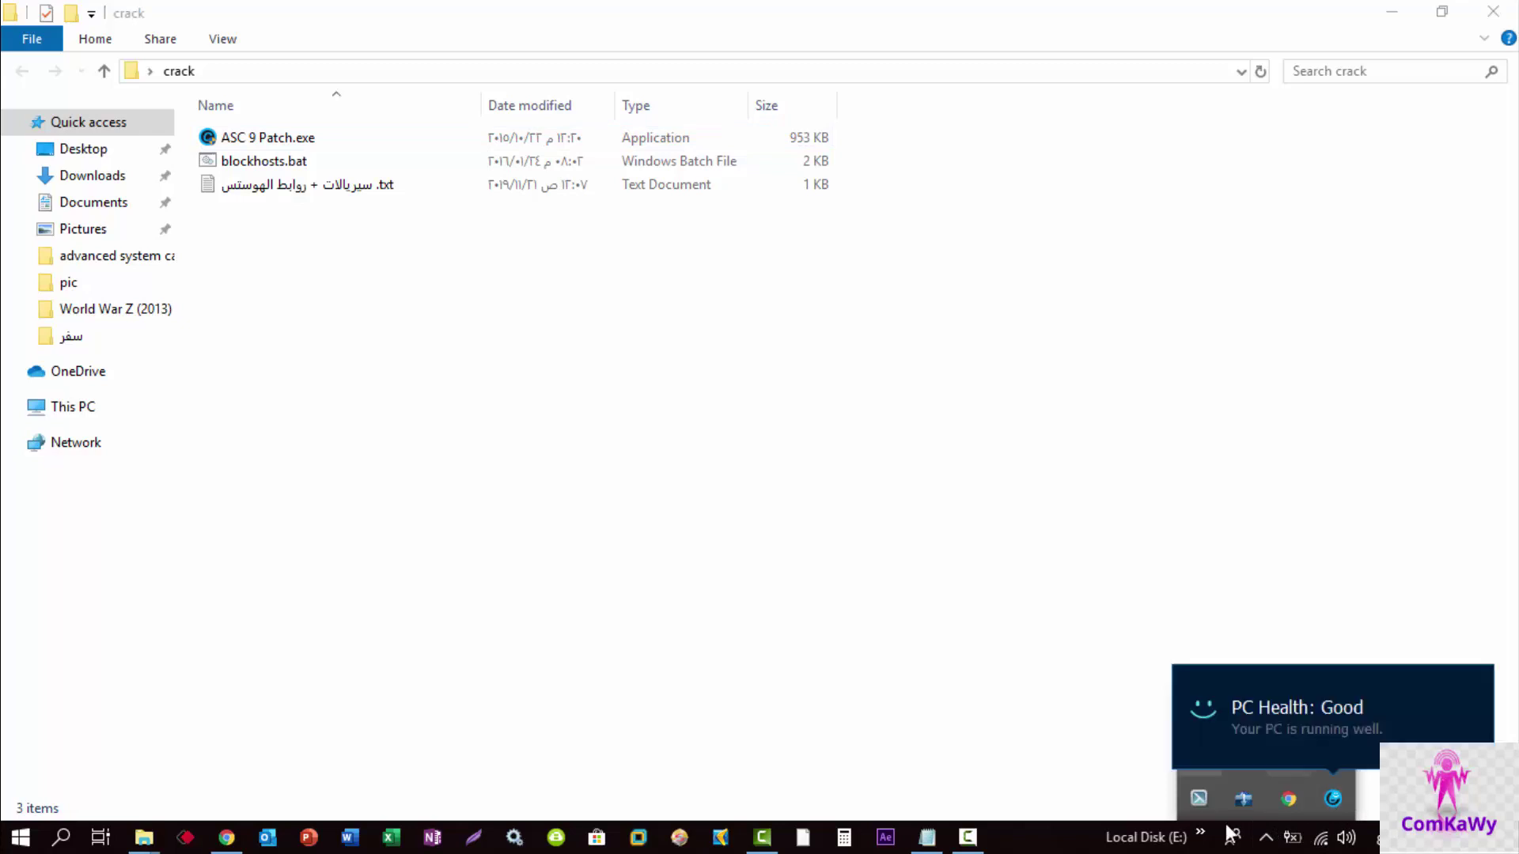
{"action": "mouse_move", "coordinate": [1334, 801]}
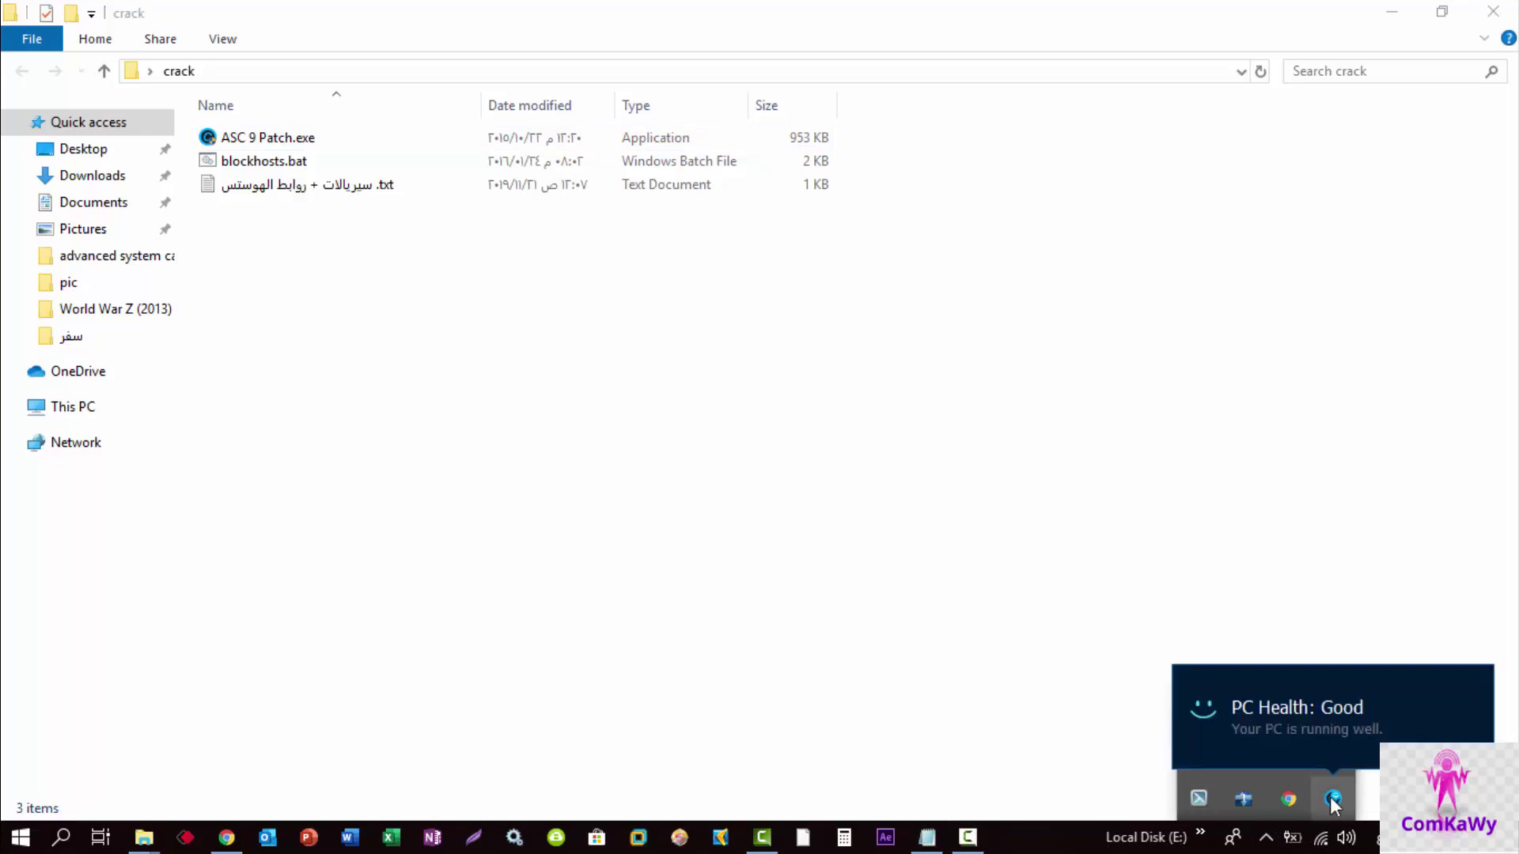
{"action": "right_click", "coordinate": [1334, 801]}
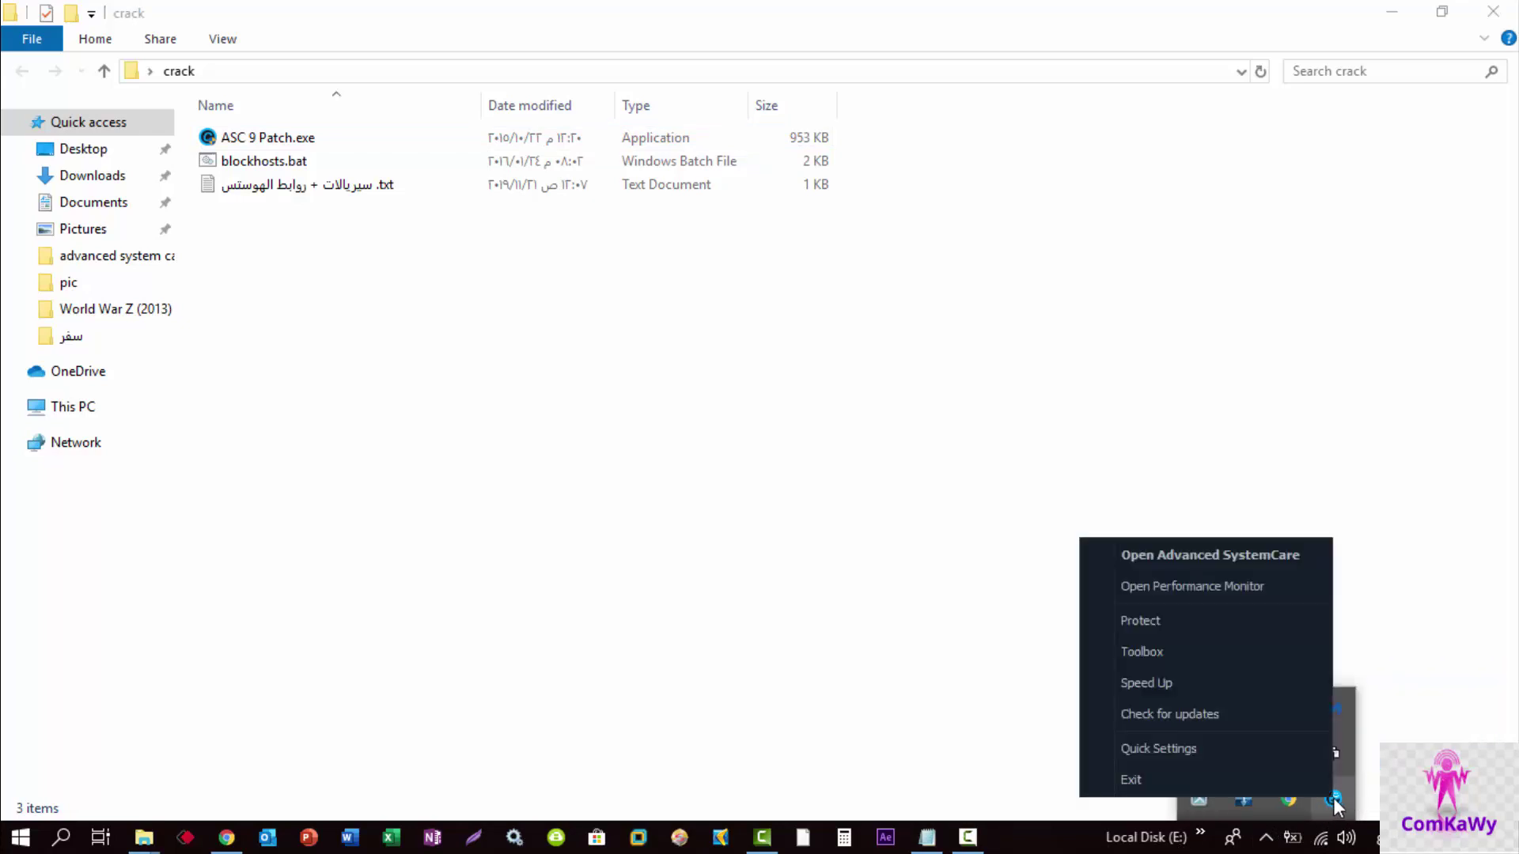
{"action": "left_click", "coordinate": [1131, 780]}
Run ASC 9 Patch.exe as administrator, apply the patch, close the patcher and acknowledge its exit message.
{"action": "right_click", "coordinate": [287, 137]}
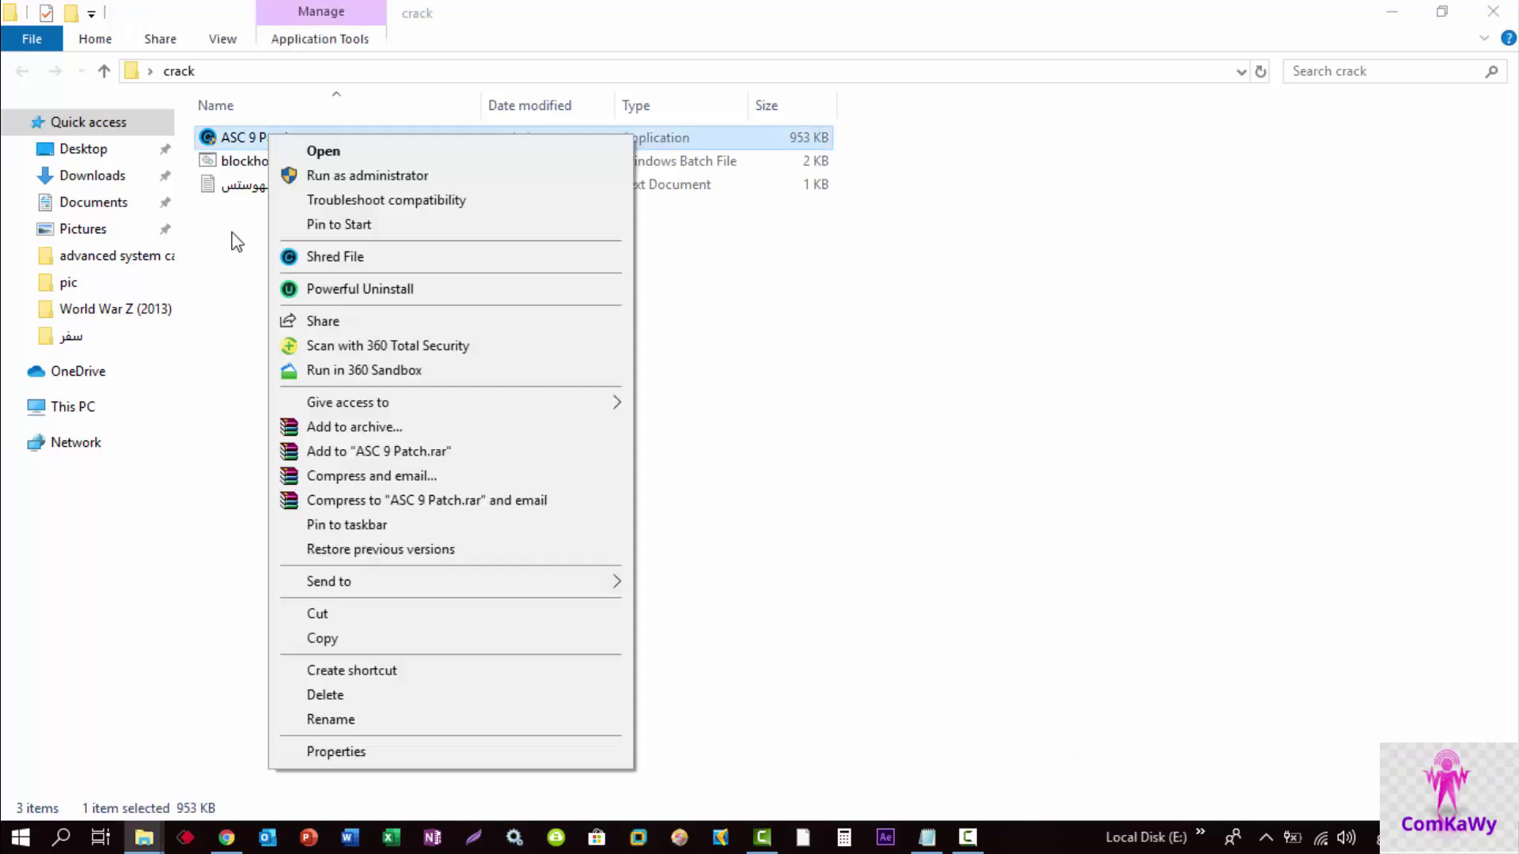
{"action": "key", "text": "Escape"}
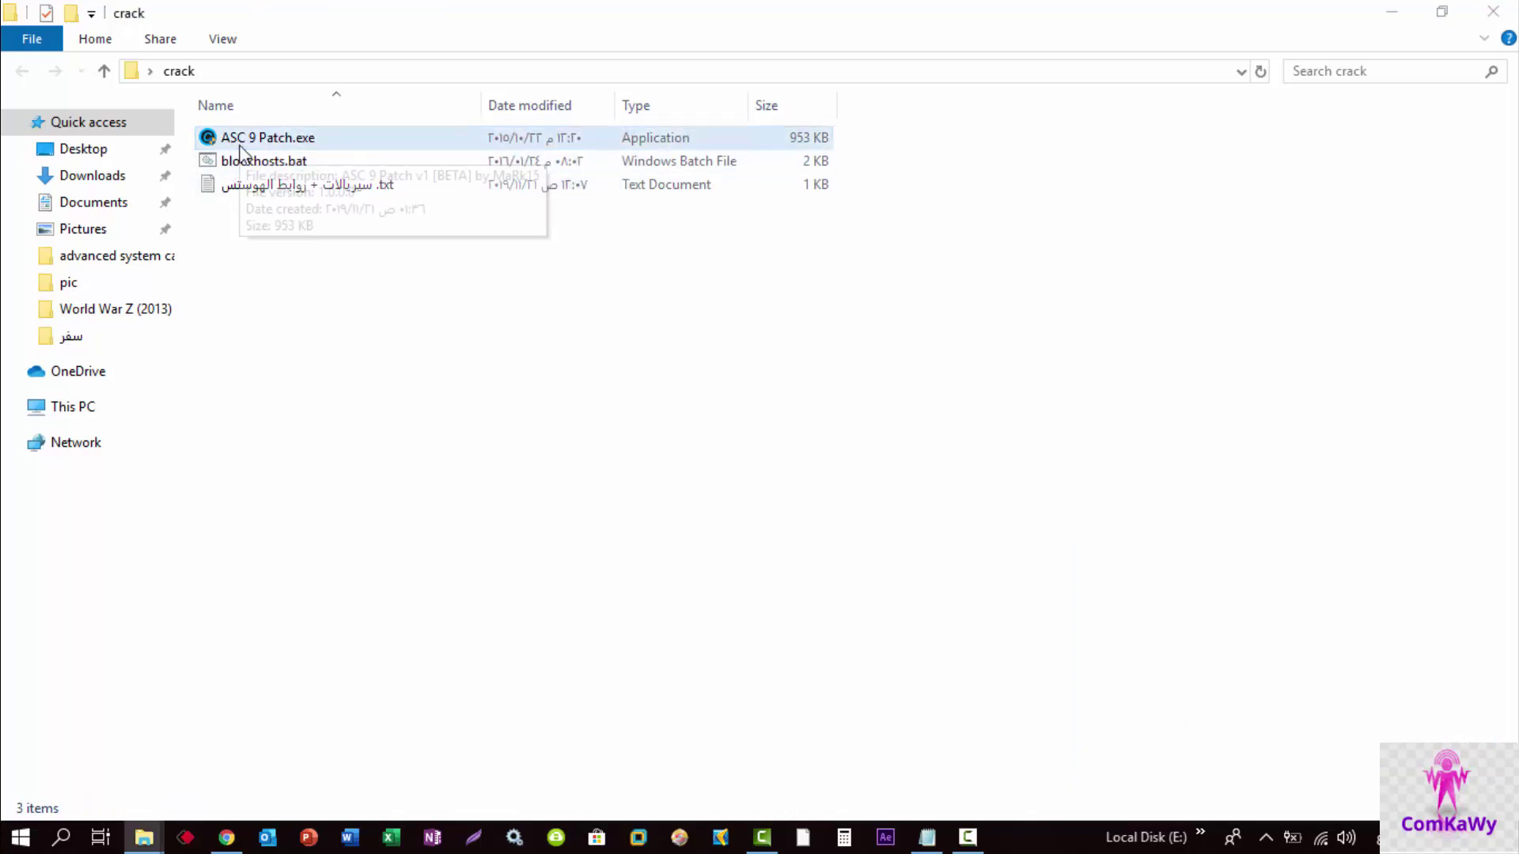
{"action": "right_click", "coordinate": [240, 144]}
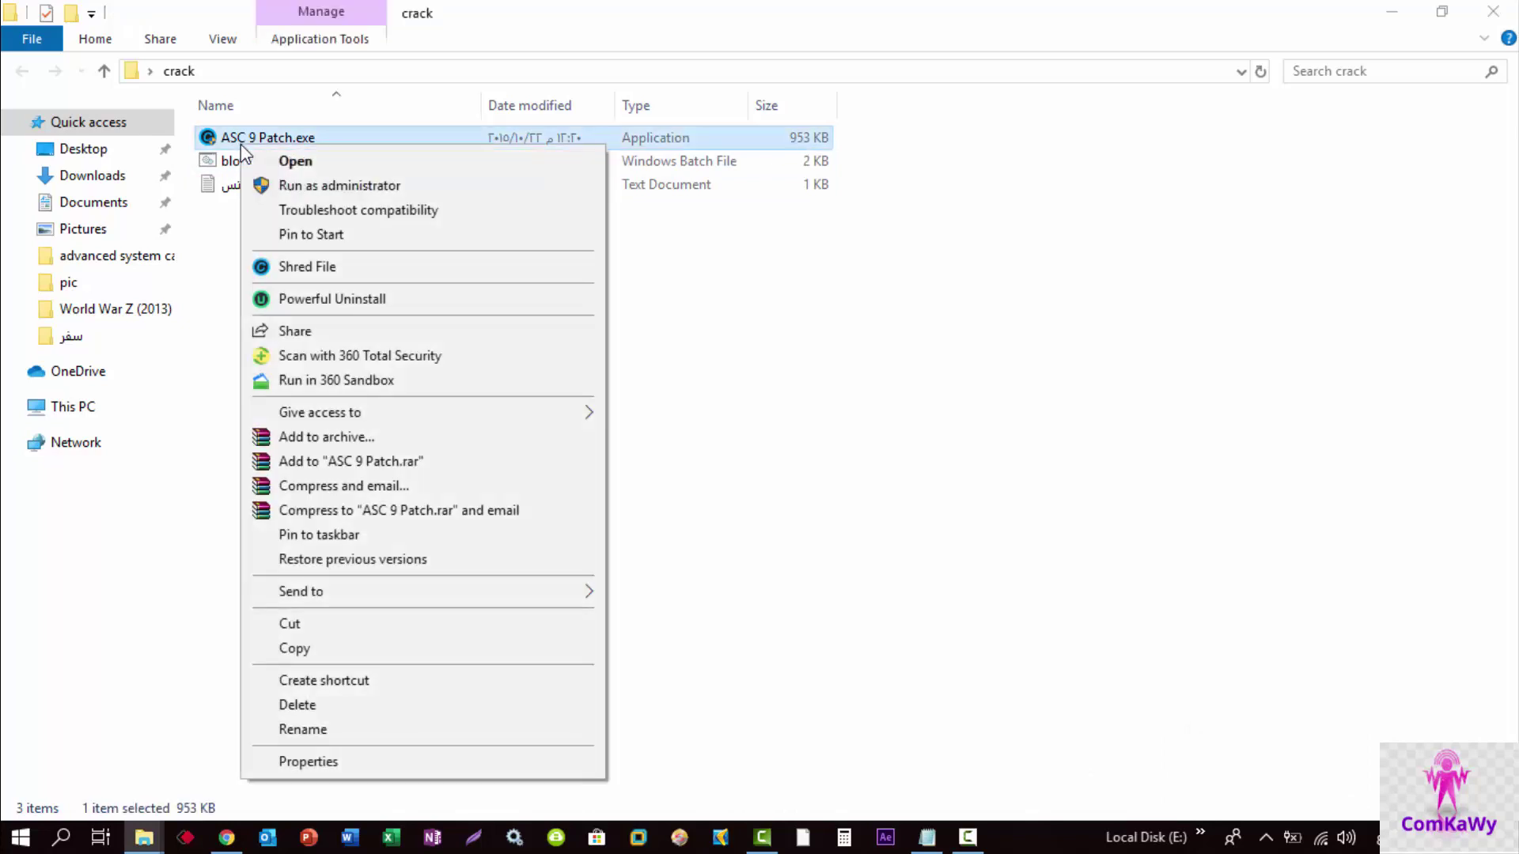
{"action": "left_click", "coordinate": [358, 189]}
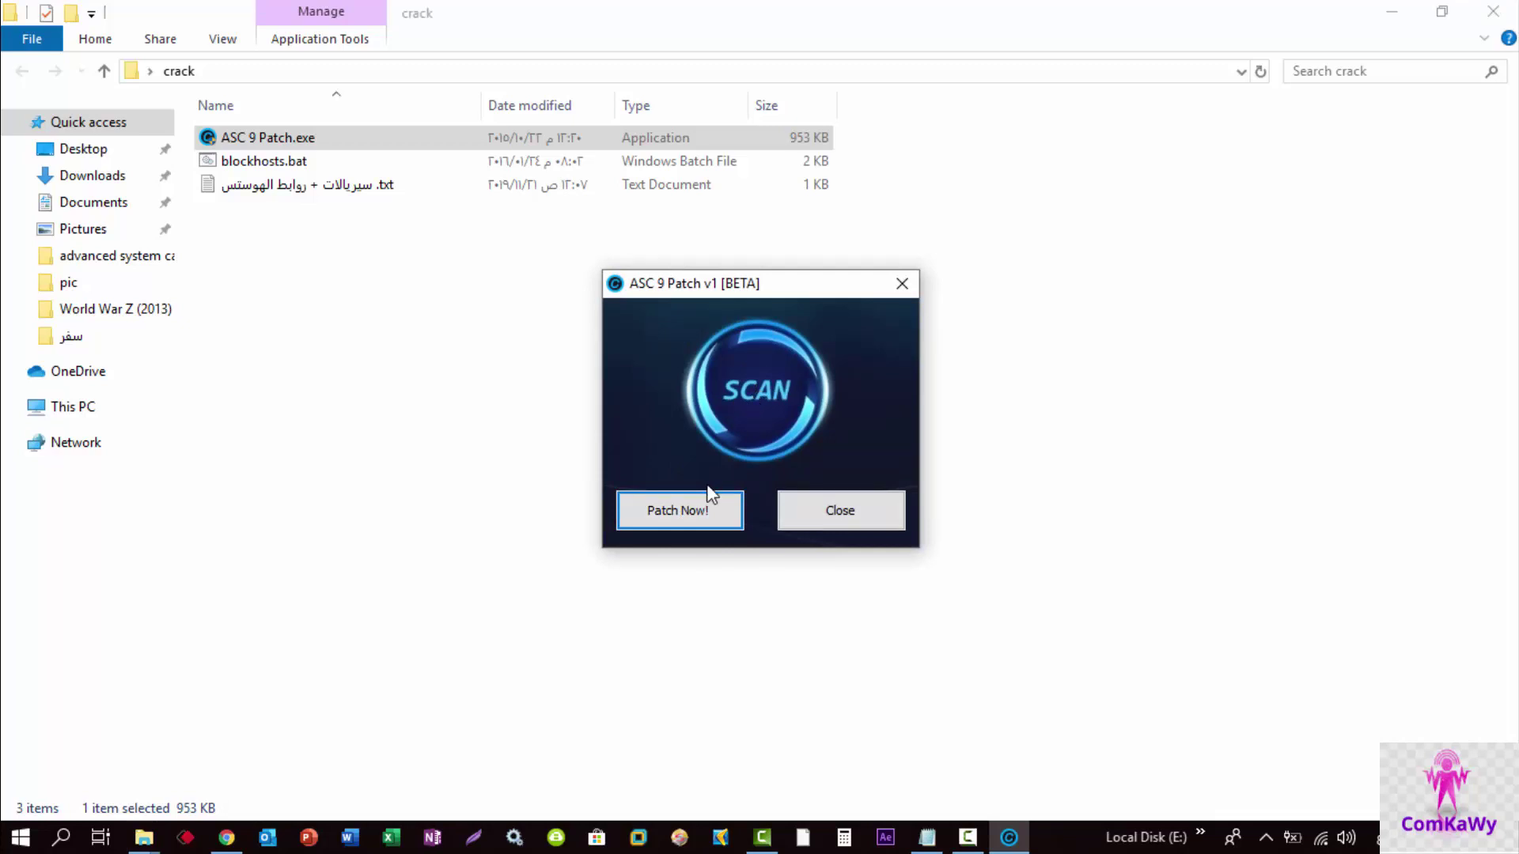
{"action": "left_click", "coordinate": [696, 510]}
{"action": "left_click", "coordinate": [823, 519]}
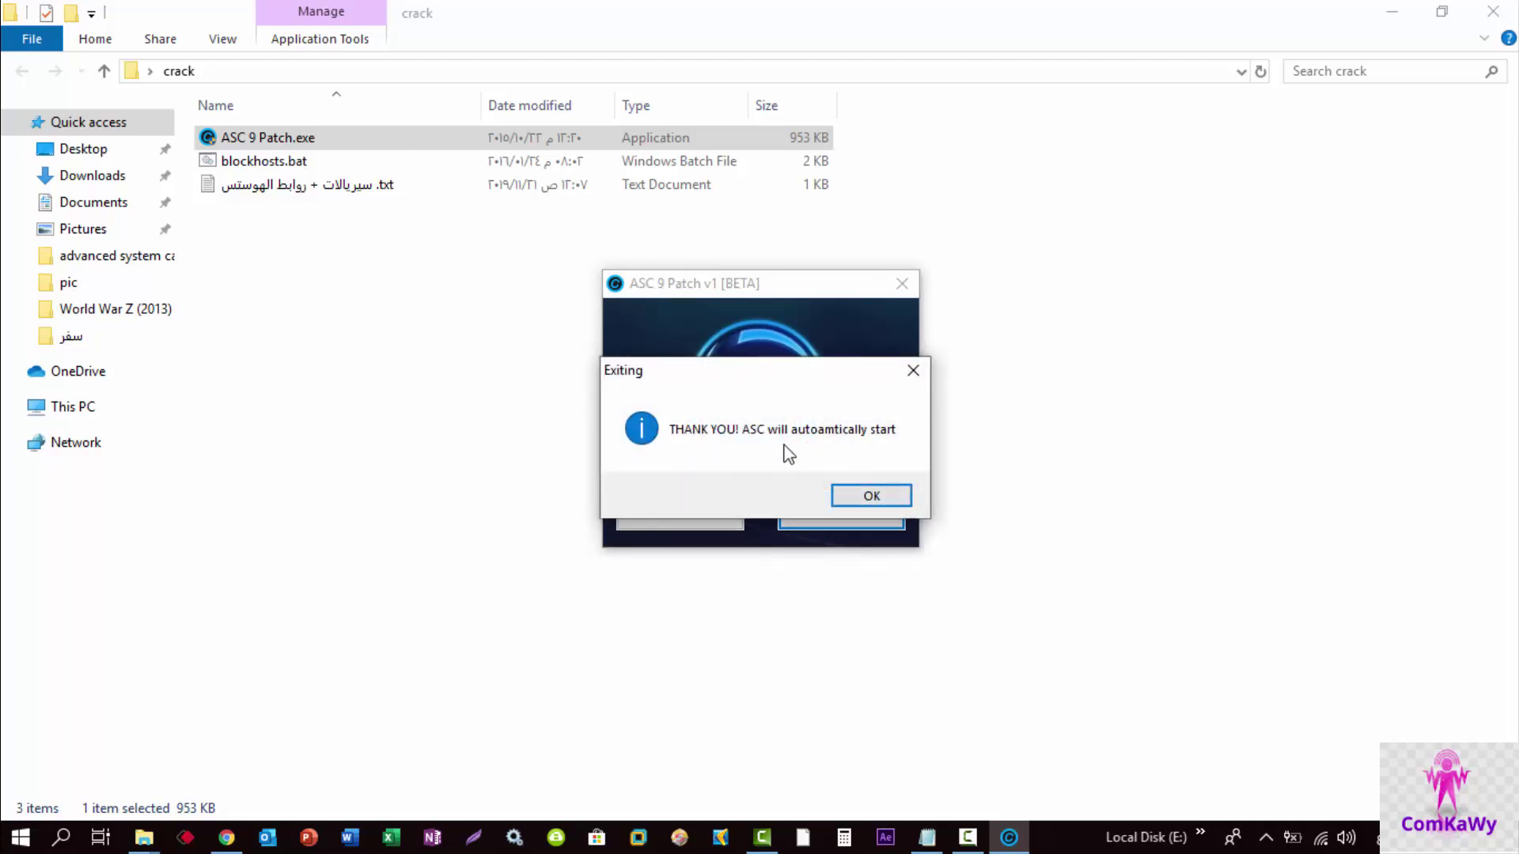
{"action": "left_click", "coordinate": [866, 495]}
Check the hidden background programs for Advanced SystemCare and return to the crack folder.
{"action": "left_click", "coordinate": [1265, 837]}
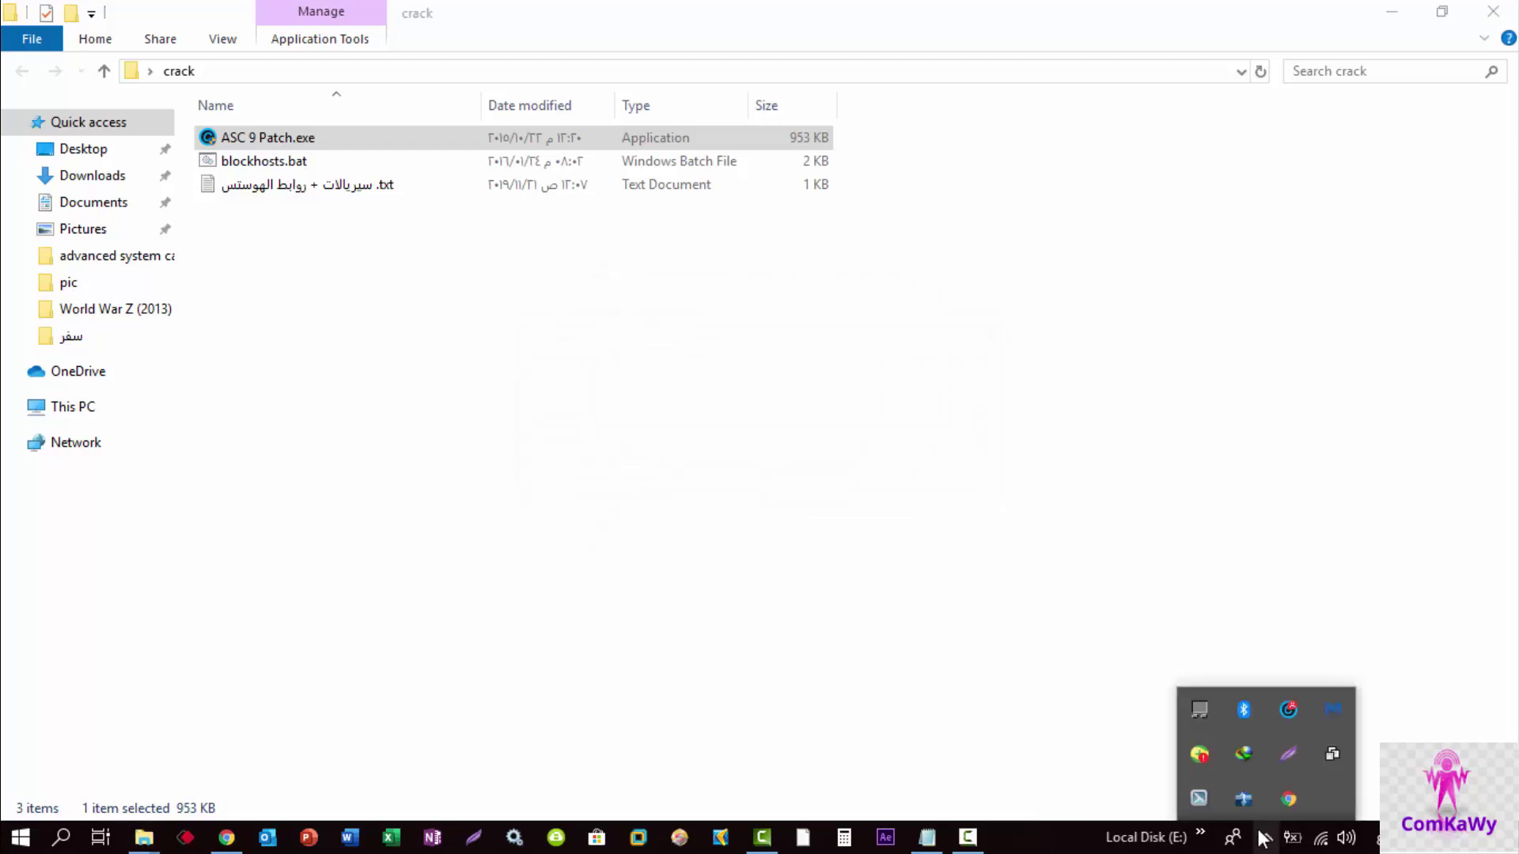
{"action": "left_click", "coordinate": [978, 548]}
{"action": "left_click", "coordinate": [978, 548]}
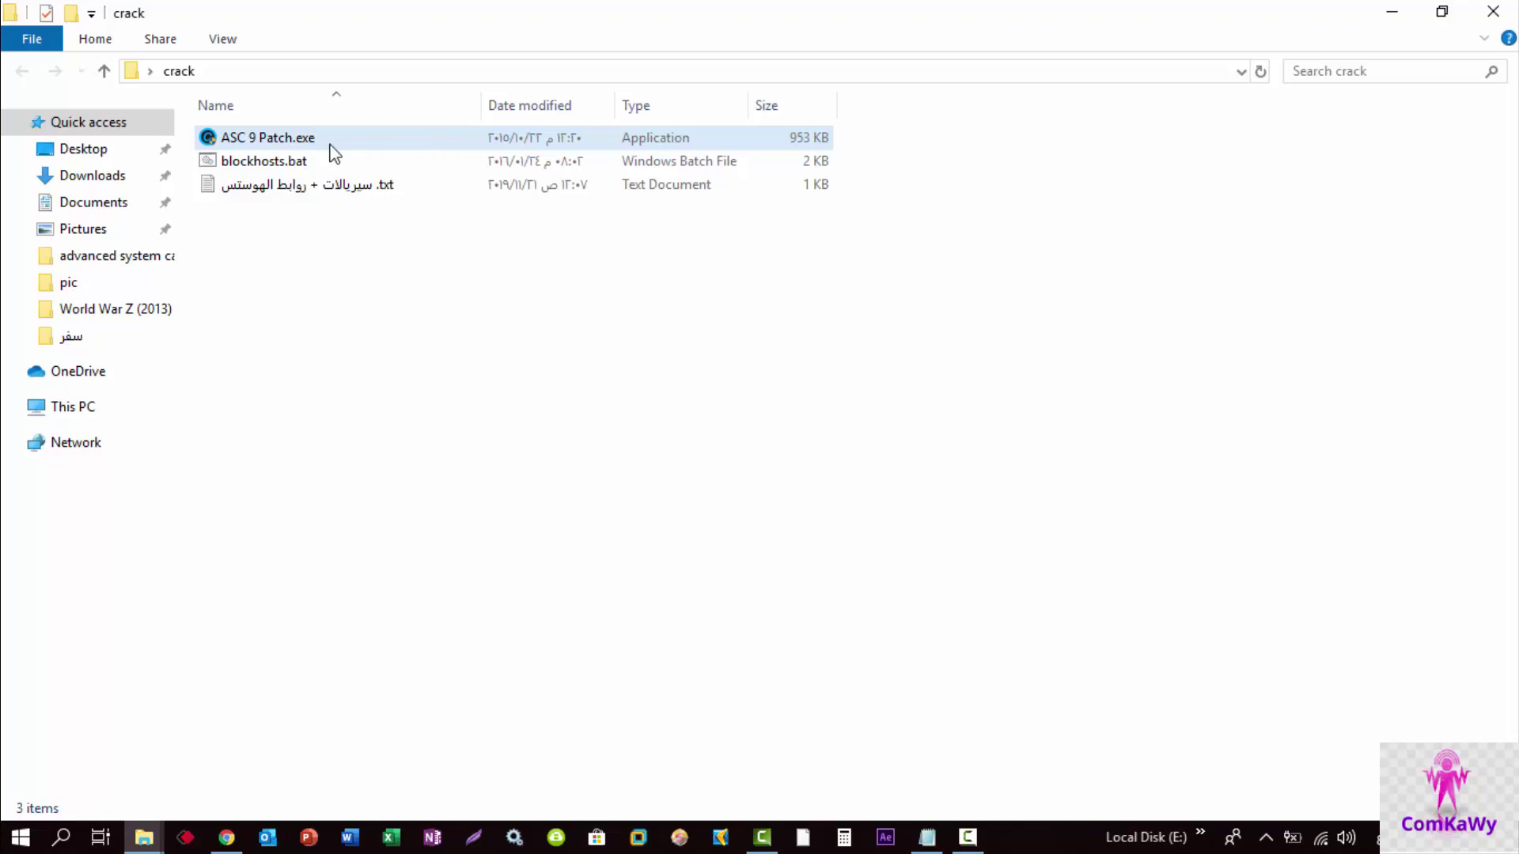
Point out blockhosts.bat in the crack folder, clear the selection and minimise the folder window.
{"action": "right_click", "coordinate": [271, 166]}
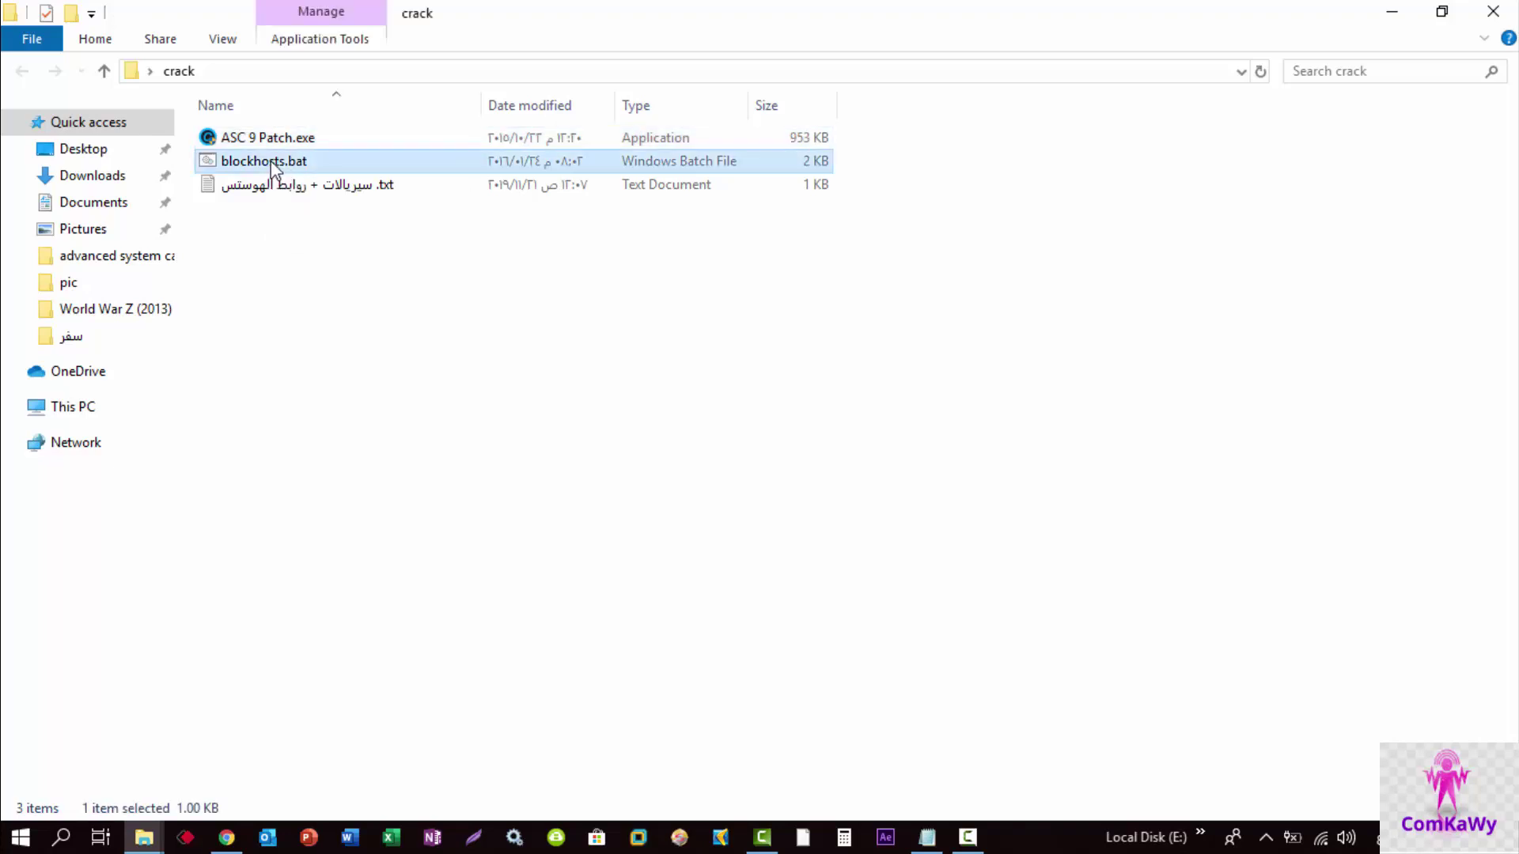
{"action": "left_click", "coordinate": [241, 228]}
{"action": "left_click", "coordinate": [241, 229]}
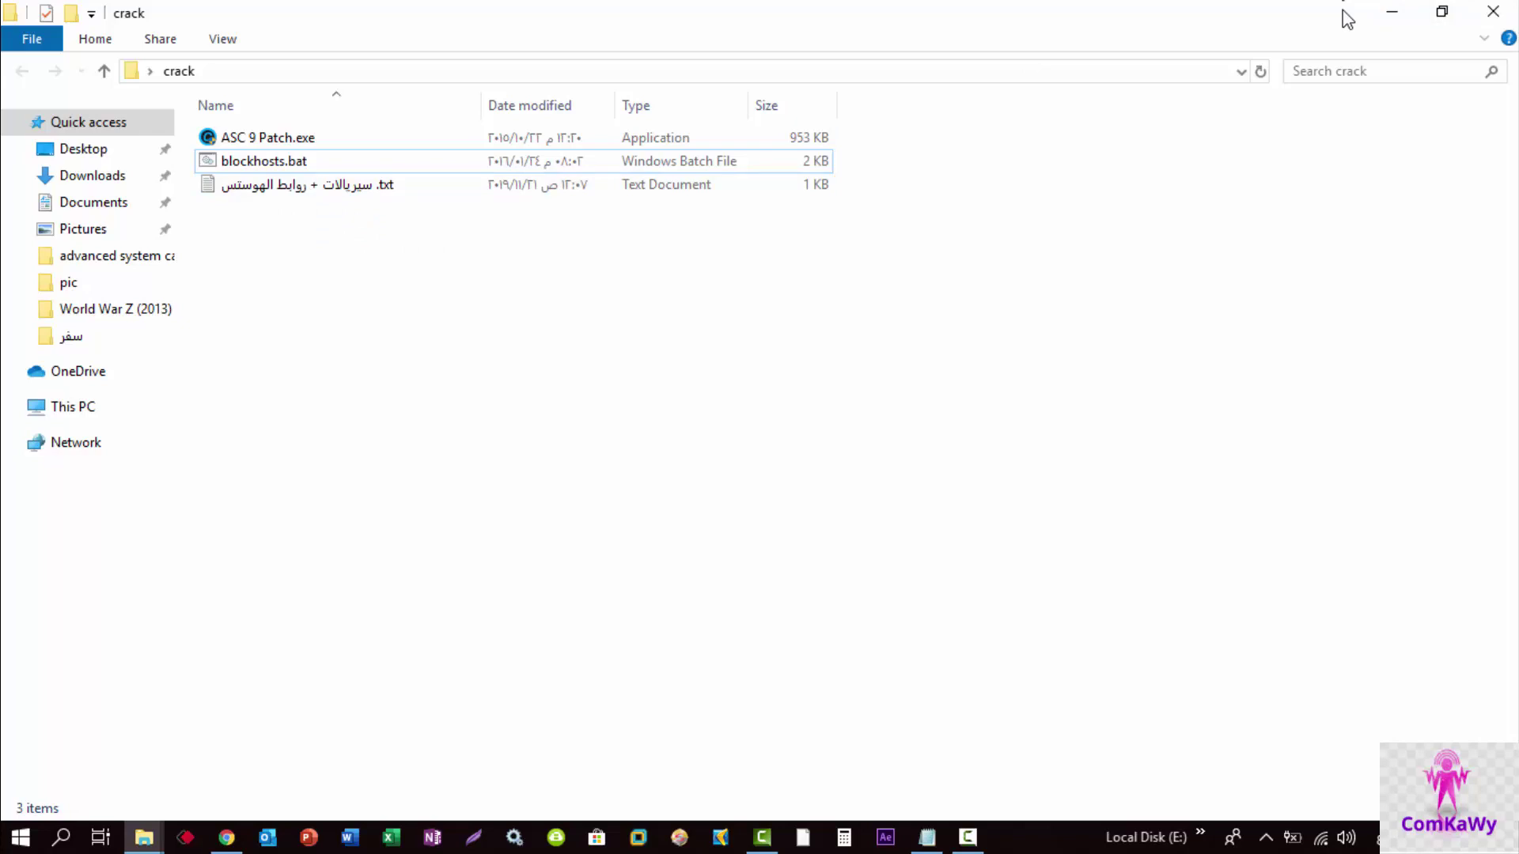
{"action": "left_click", "coordinate": [1393, 14]}
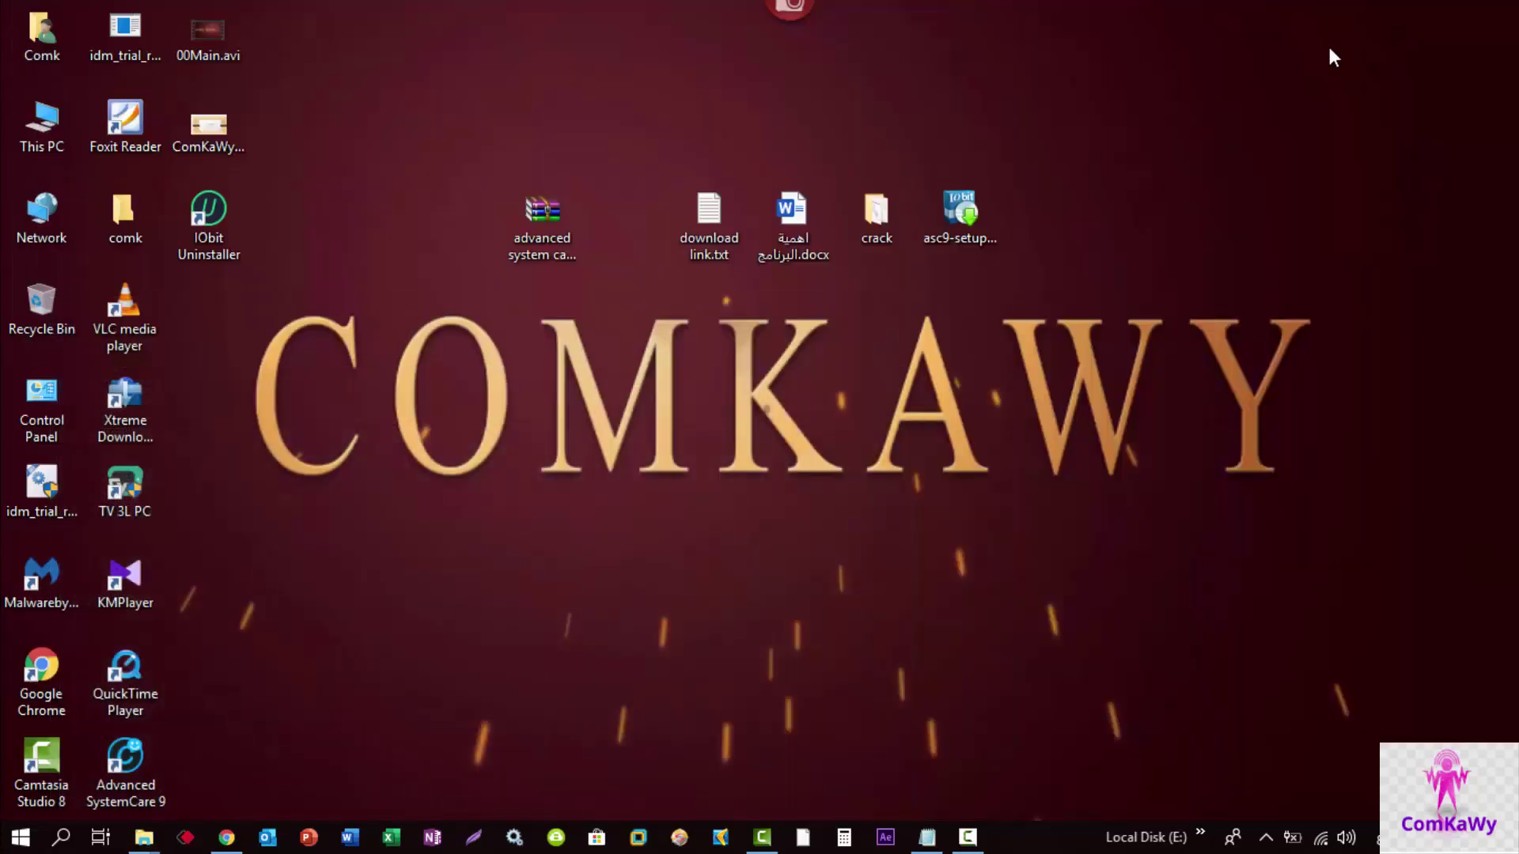
Browse from This PC to the folder C:\Windows\System32\drivers\etc.
{"action": "double_click", "coordinate": [48, 135]}
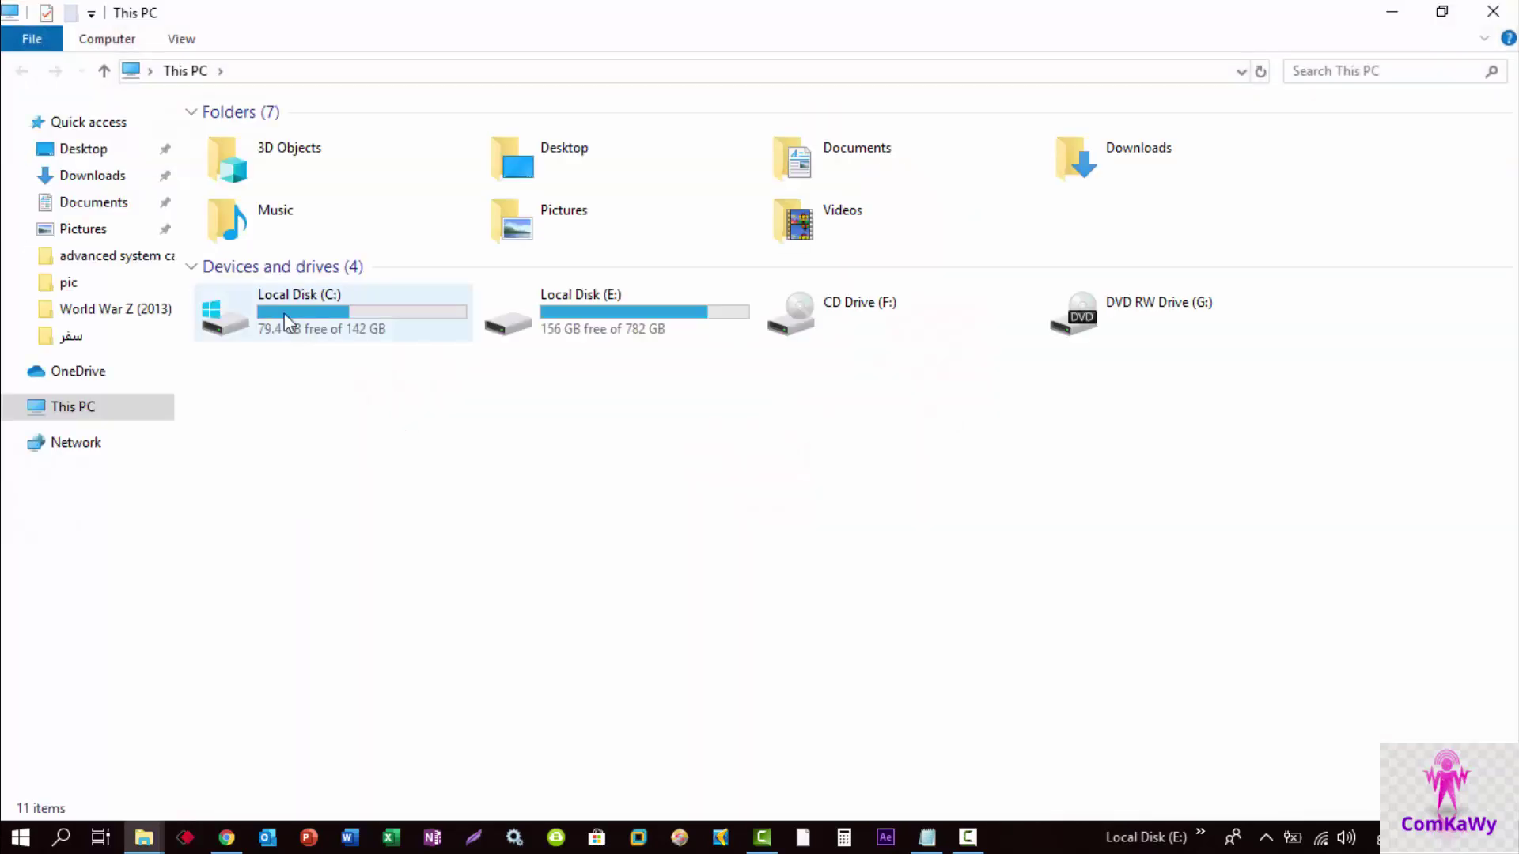
{"action": "double_click", "coordinate": [287, 321]}
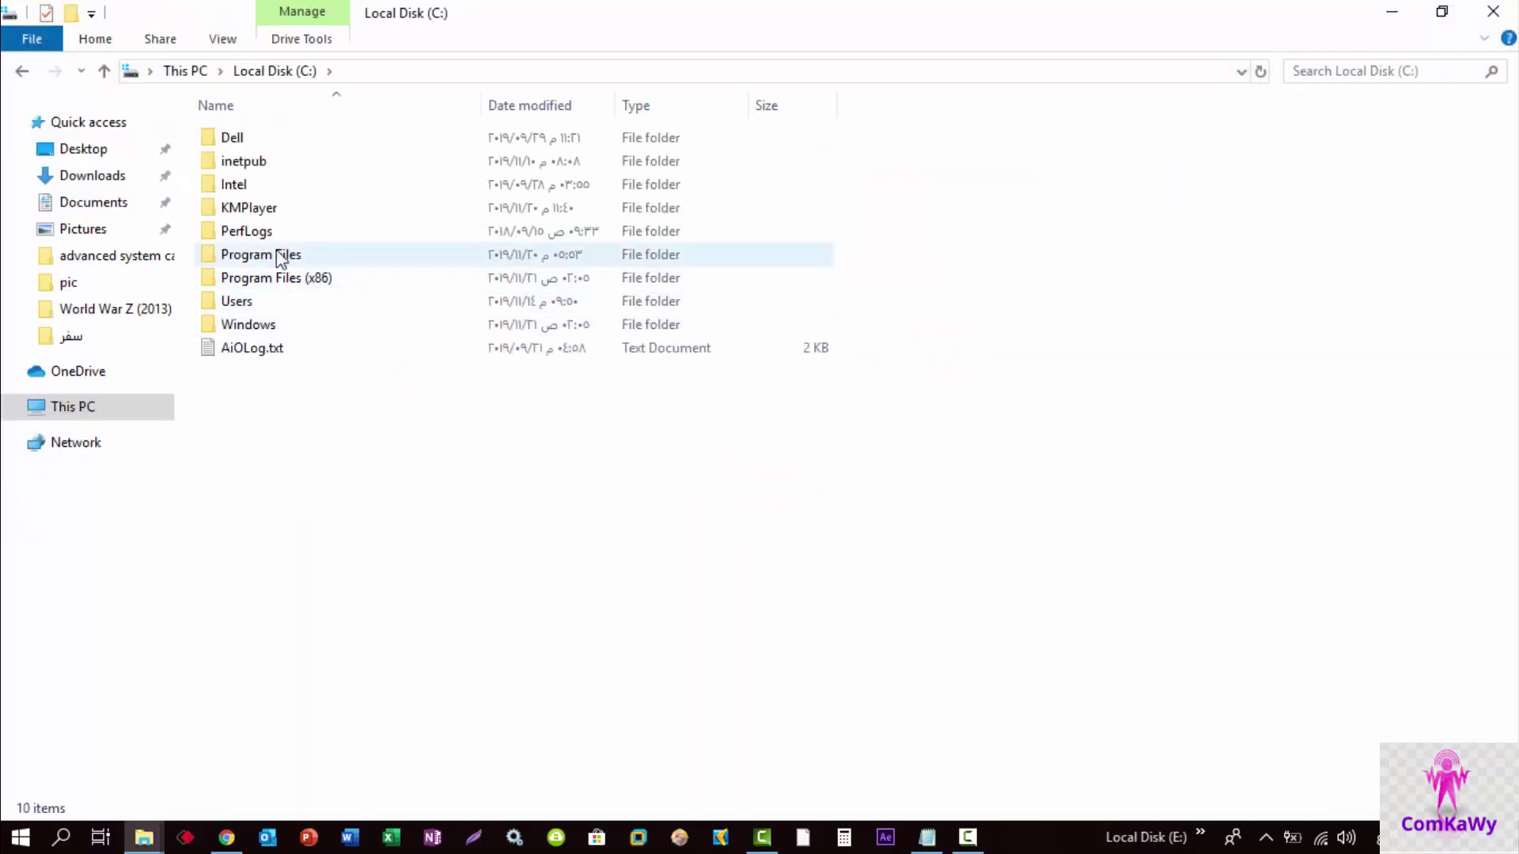
{"action": "double_click", "coordinate": [298, 329]}
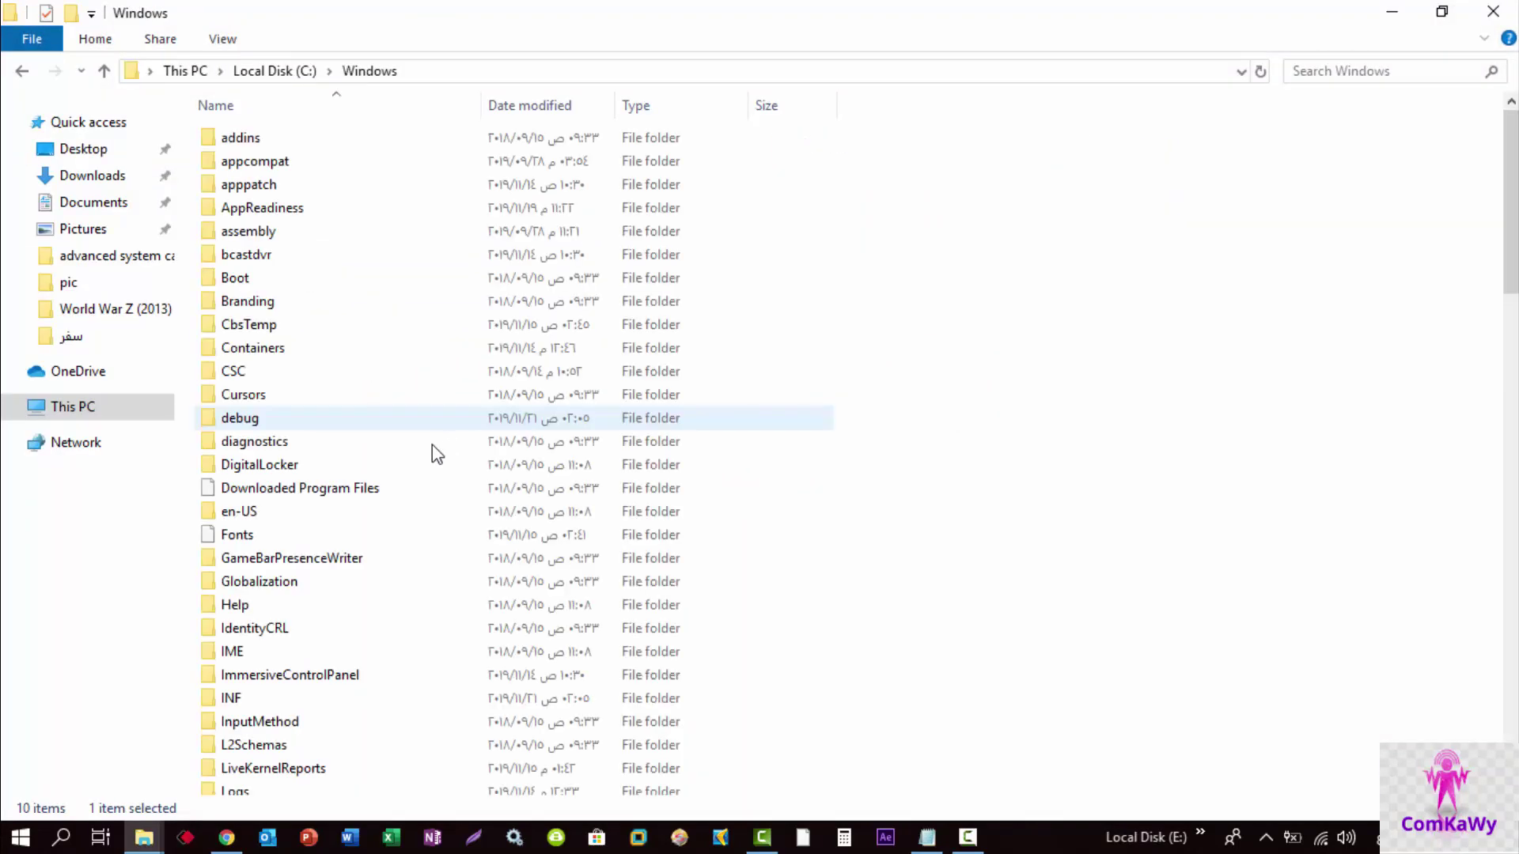
{"action": "scroll", "coordinate": [432, 444], "scroll_direction": "down", "scroll_amount": 15}
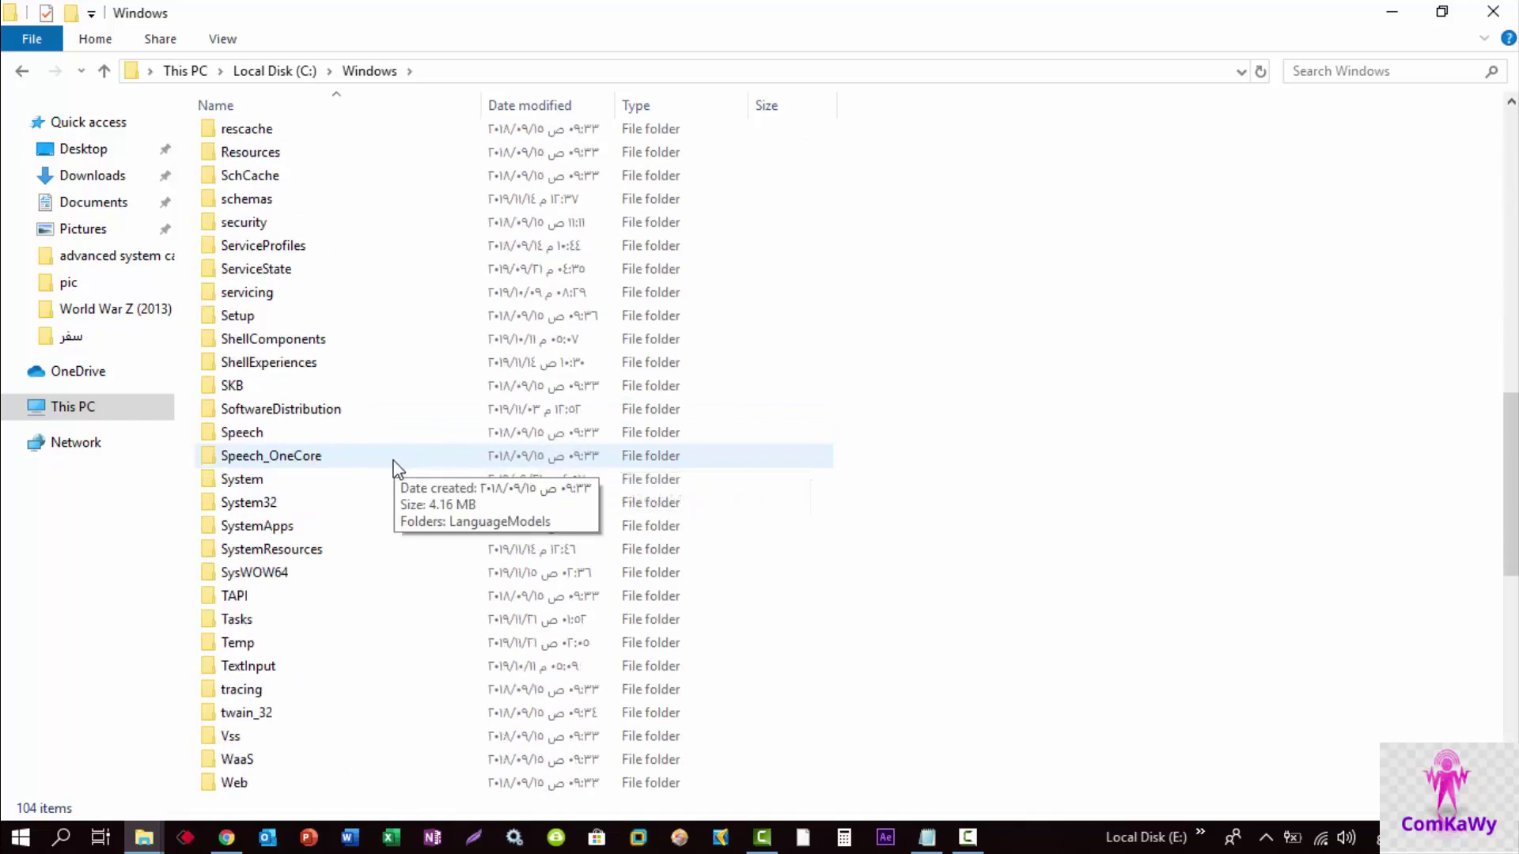
{"action": "scroll", "coordinate": [395, 469], "scroll_direction": "down", "scroll_amount": 2}
{"action": "left_click", "coordinate": [269, 362]}
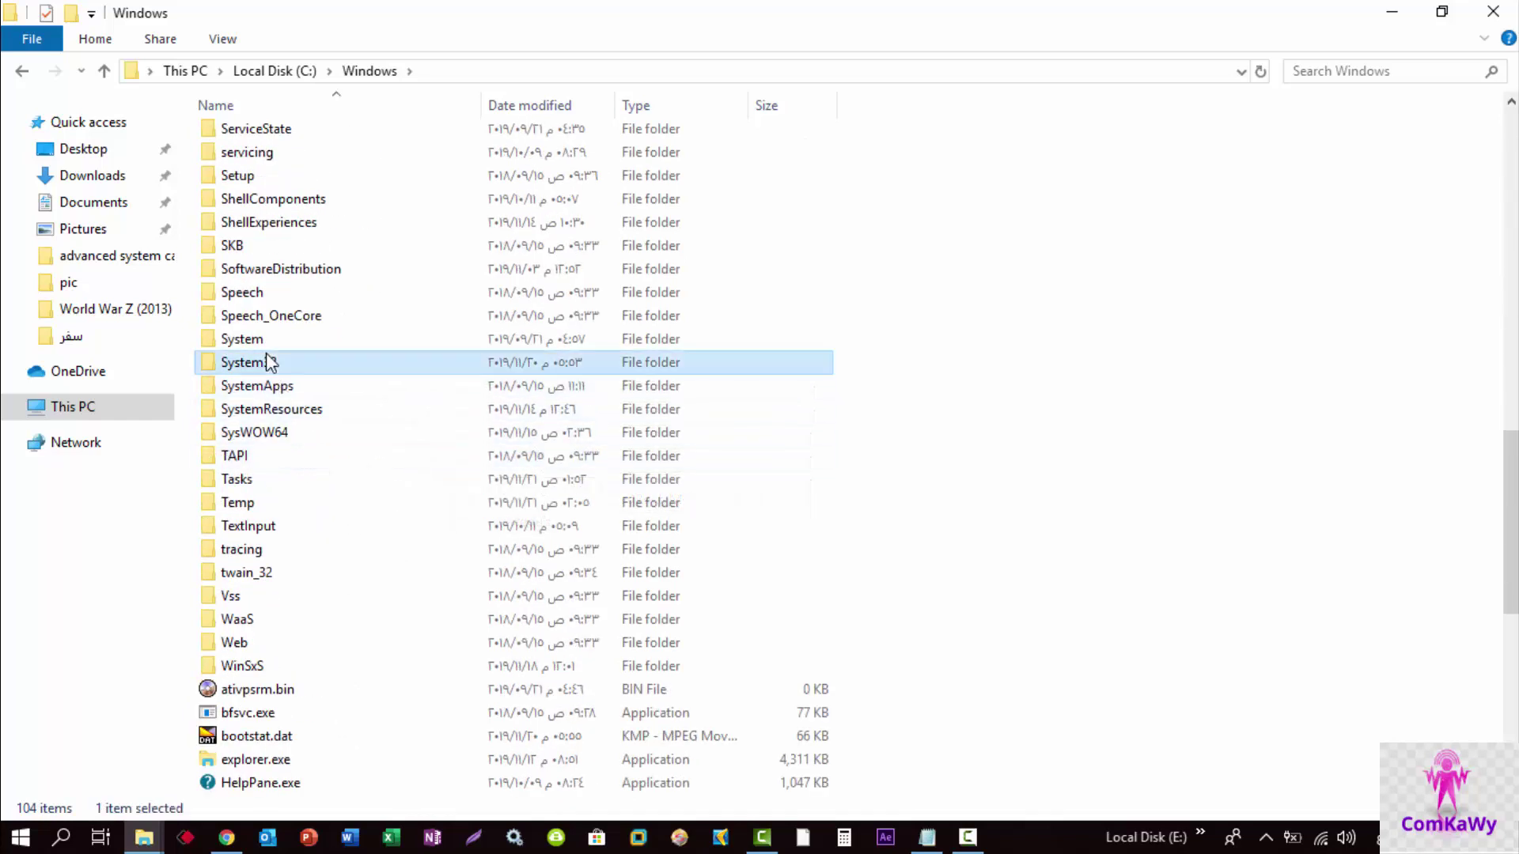
{"action": "double_click", "coordinate": [269, 362]}
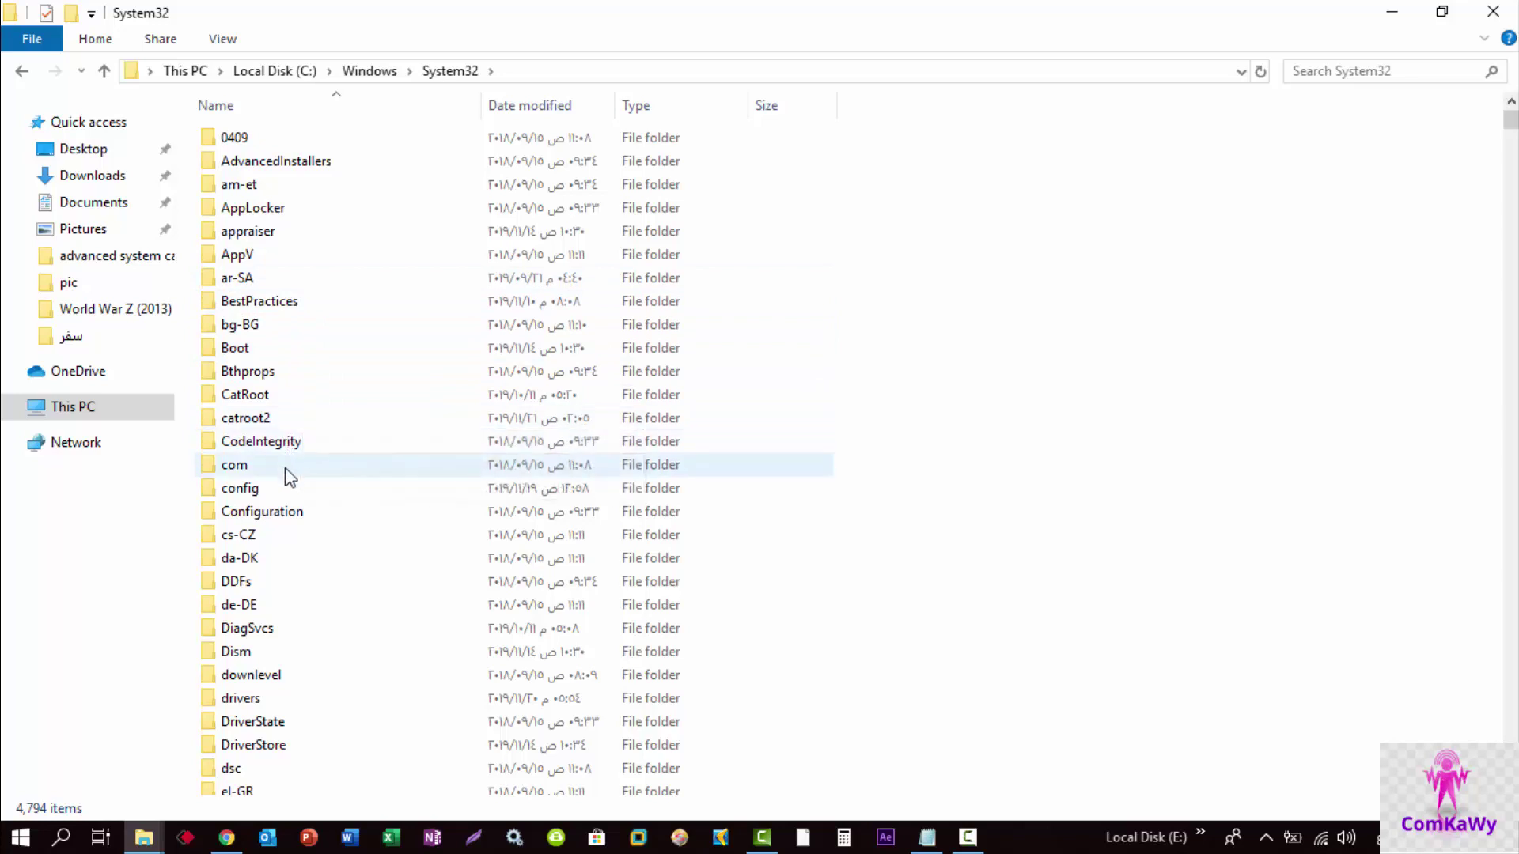
{"action": "scroll", "coordinate": [286, 468], "scroll_direction": "down", "scroll_amount": 4}
{"action": "left_click", "coordinate": [265, 440]}
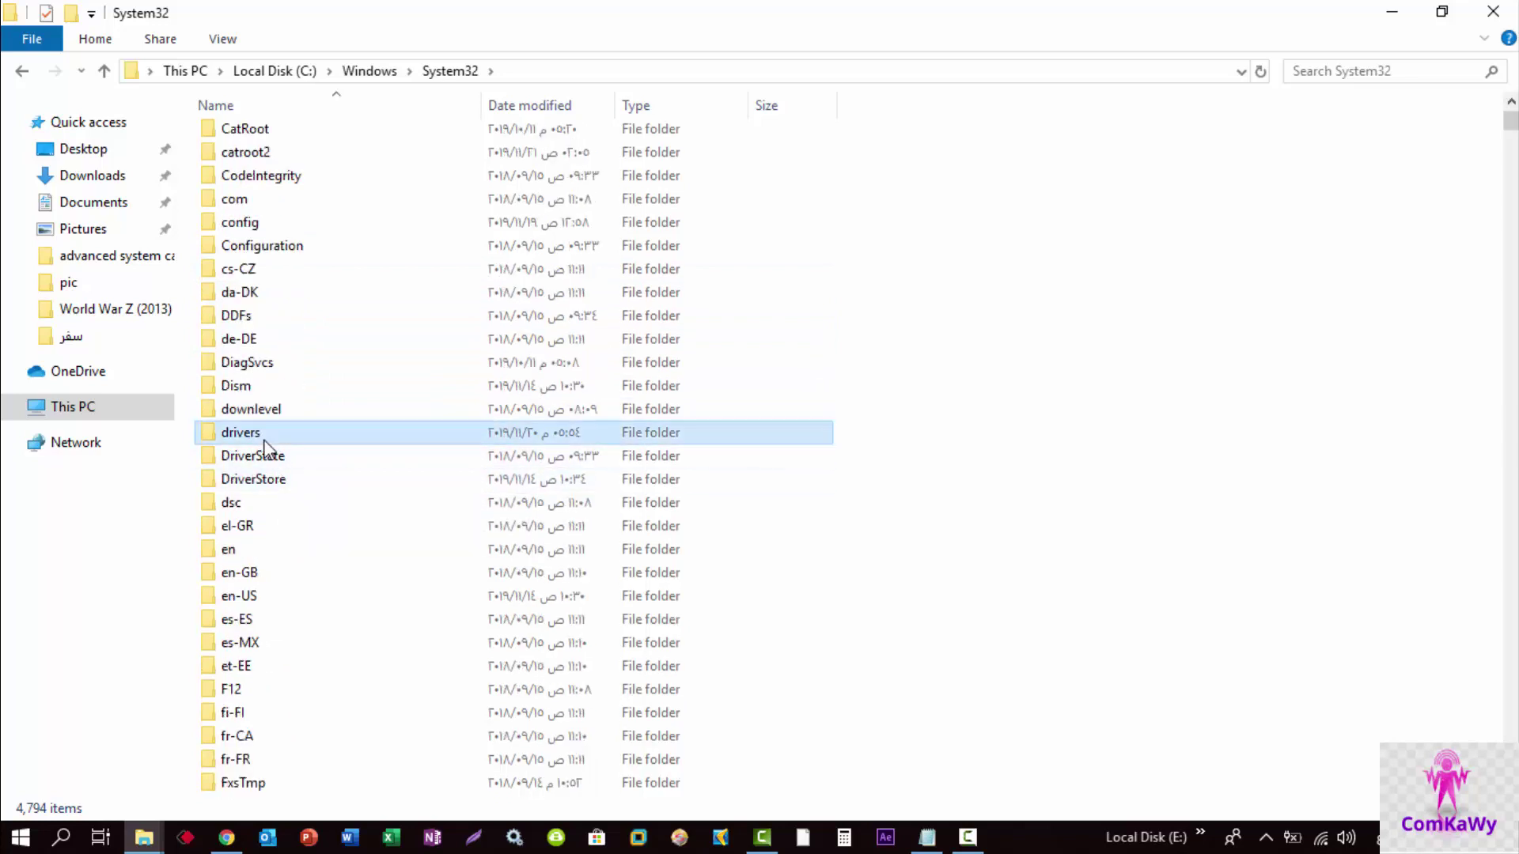
{"action": "double_click", "coordinate": [264, 442]}
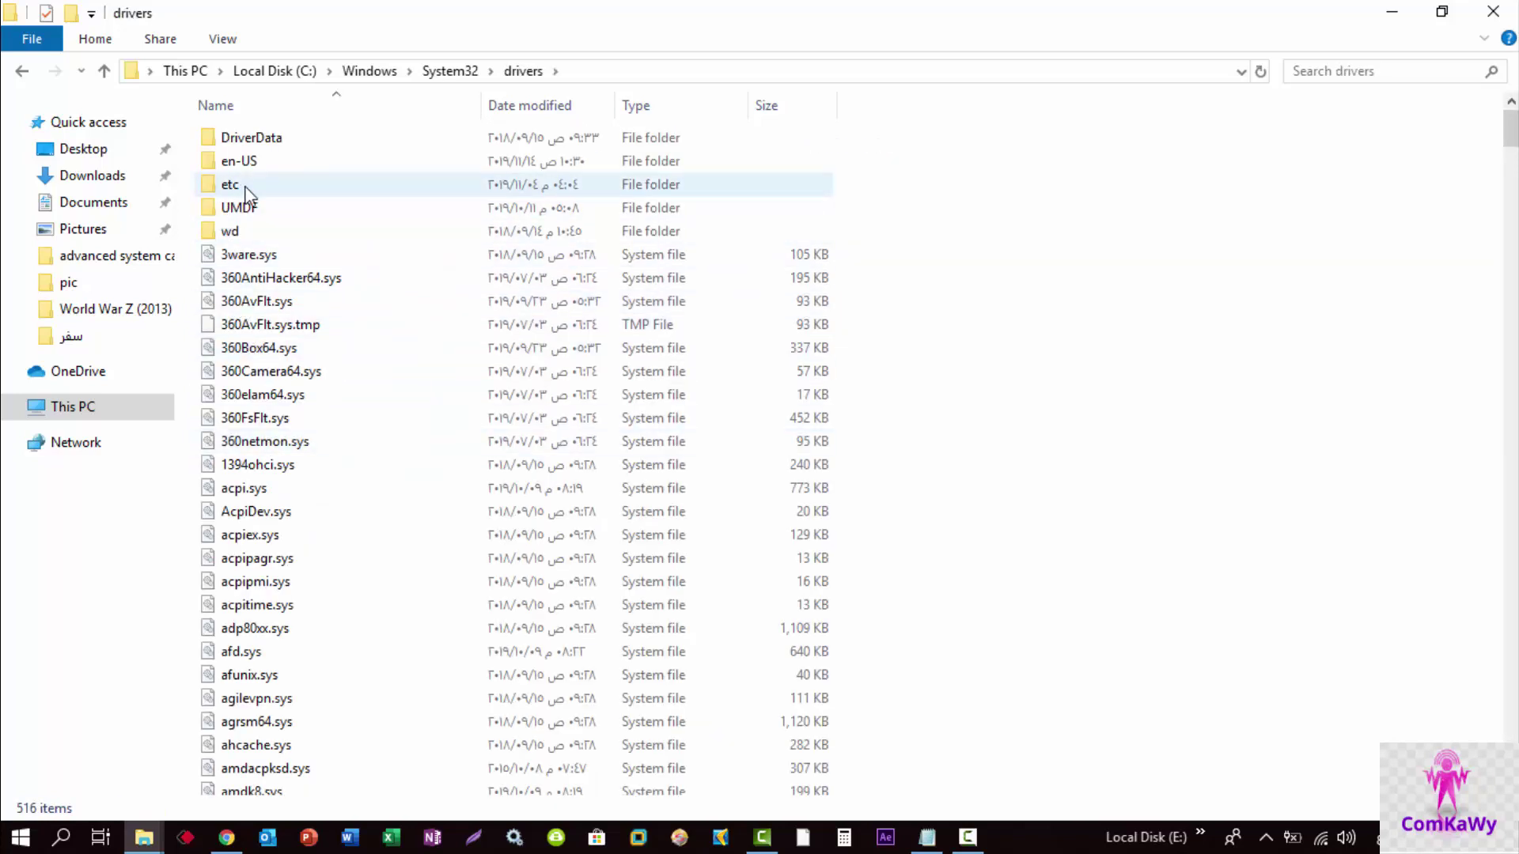
{"action": "double_click", "coordinate": [248, 192]}
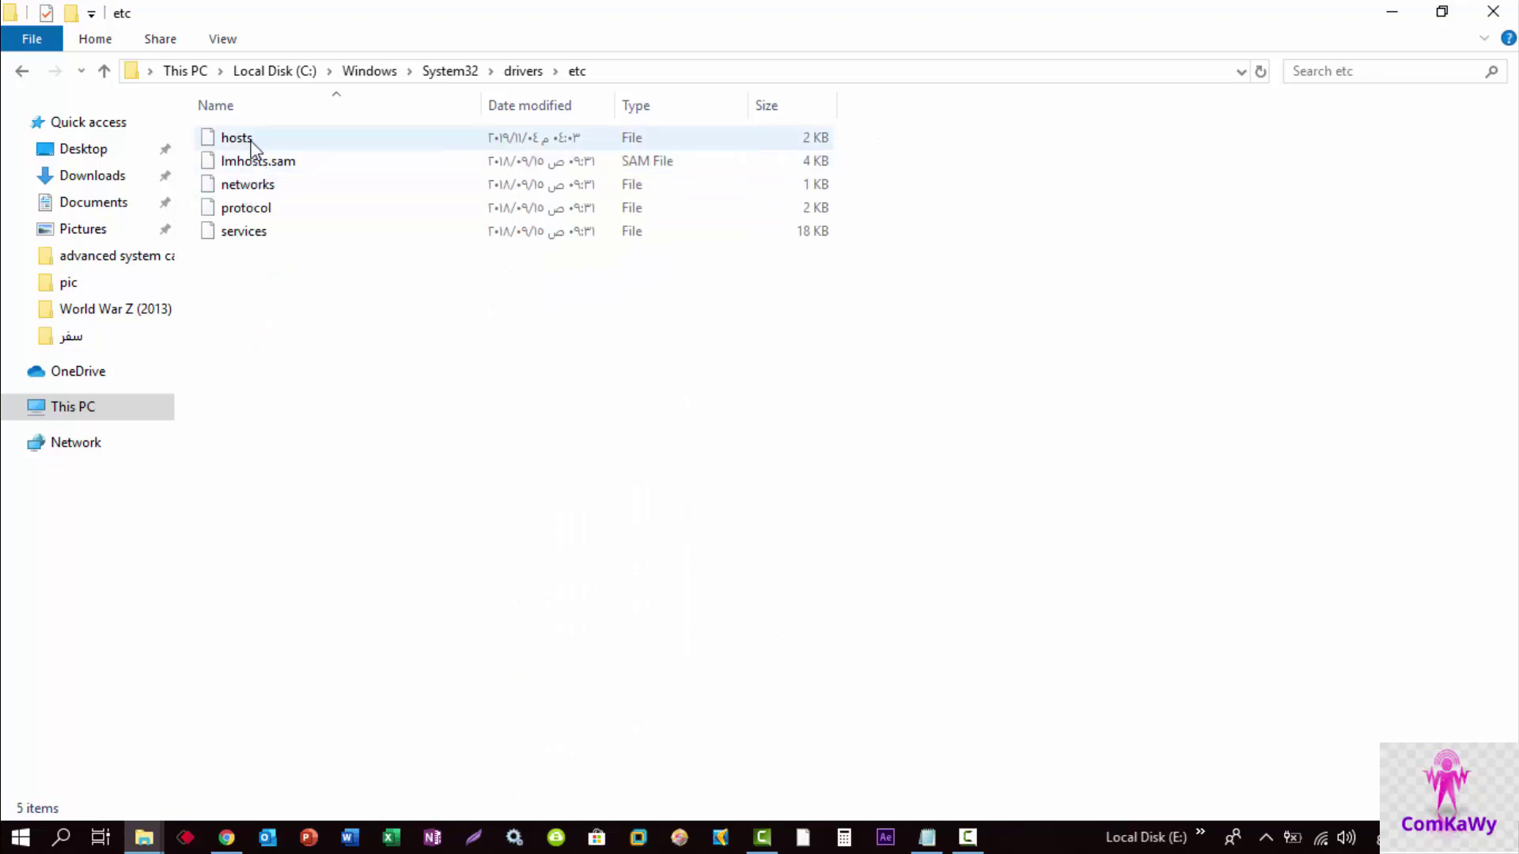
Open the hosts file with Notepad and maximise its window.
{"action": "left_click", "coordinate": [251, 147]}
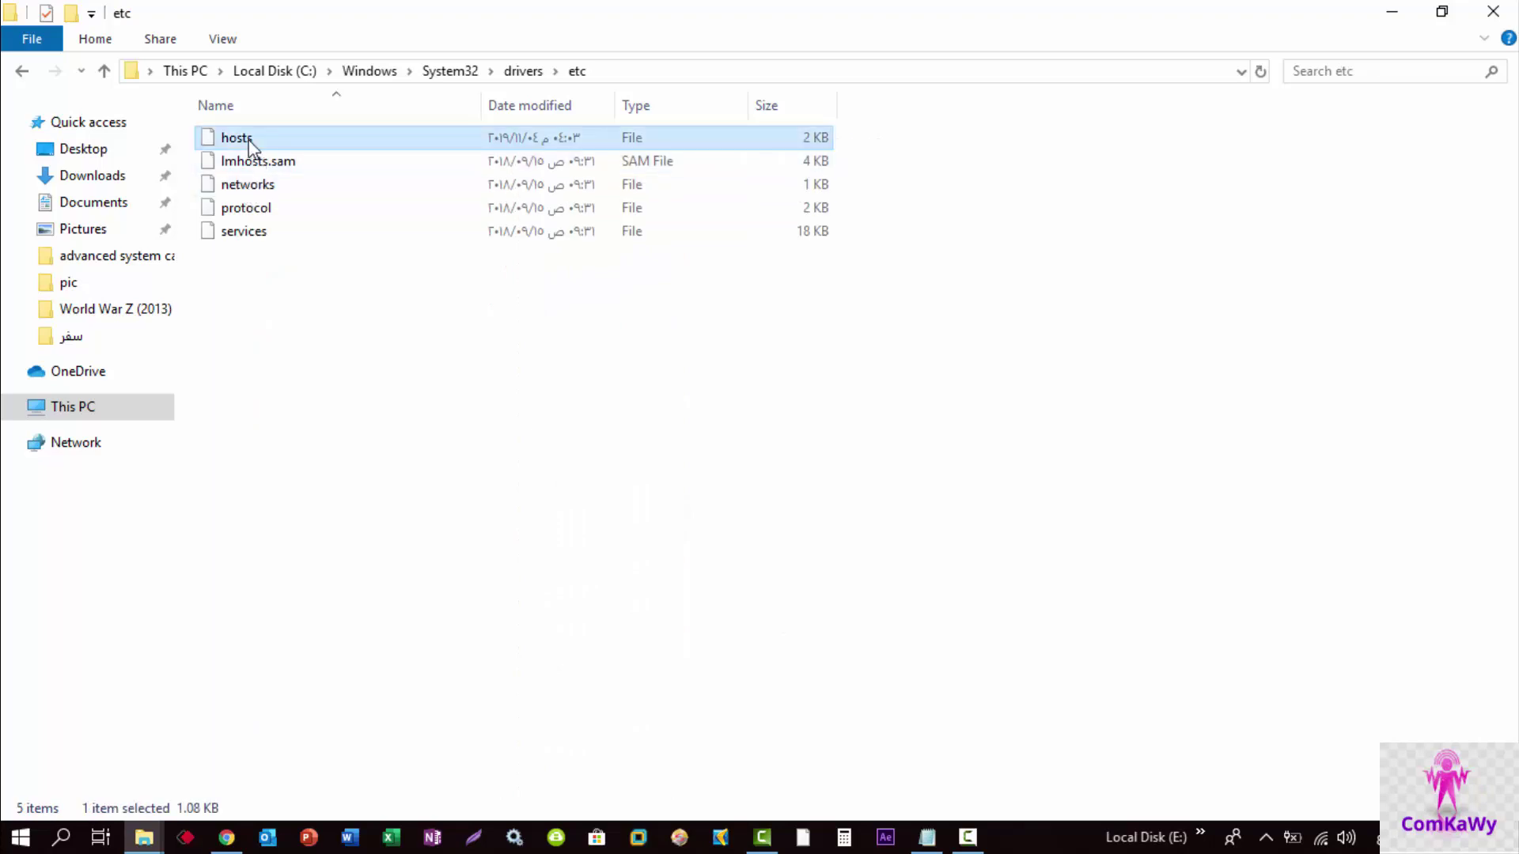
{"action": "double_click", "coordinate": [251, 147]}
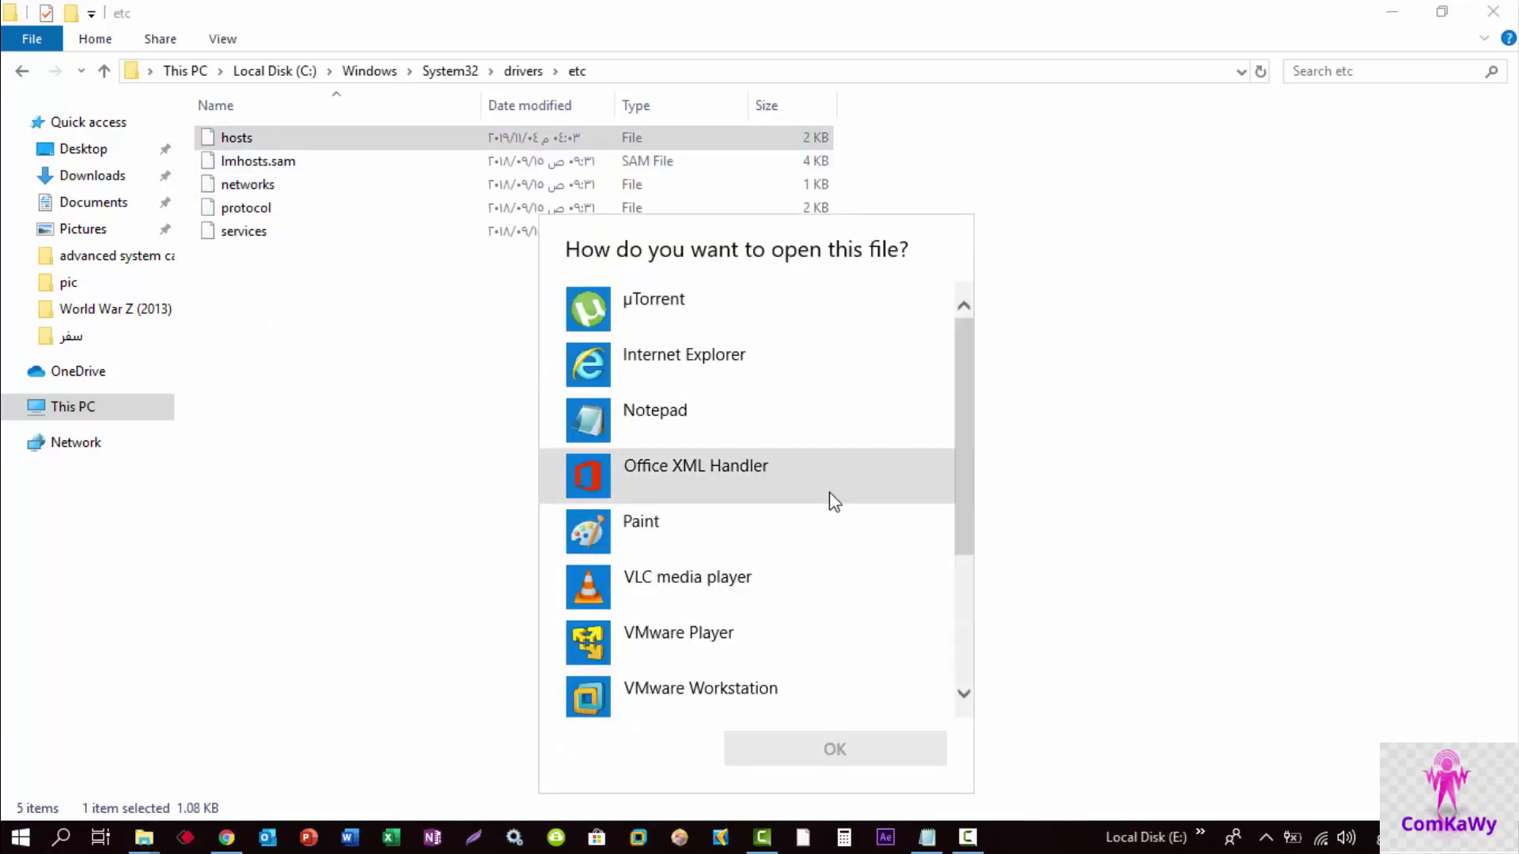
{"action": "scroll", "coordinate": [832, 500], "scroll_direction": "down", "scroll_amount": 3}
{"action": "scroll", "coordinate": [712, 621], "scroll_direction": "up", "scroll_amount": 3}
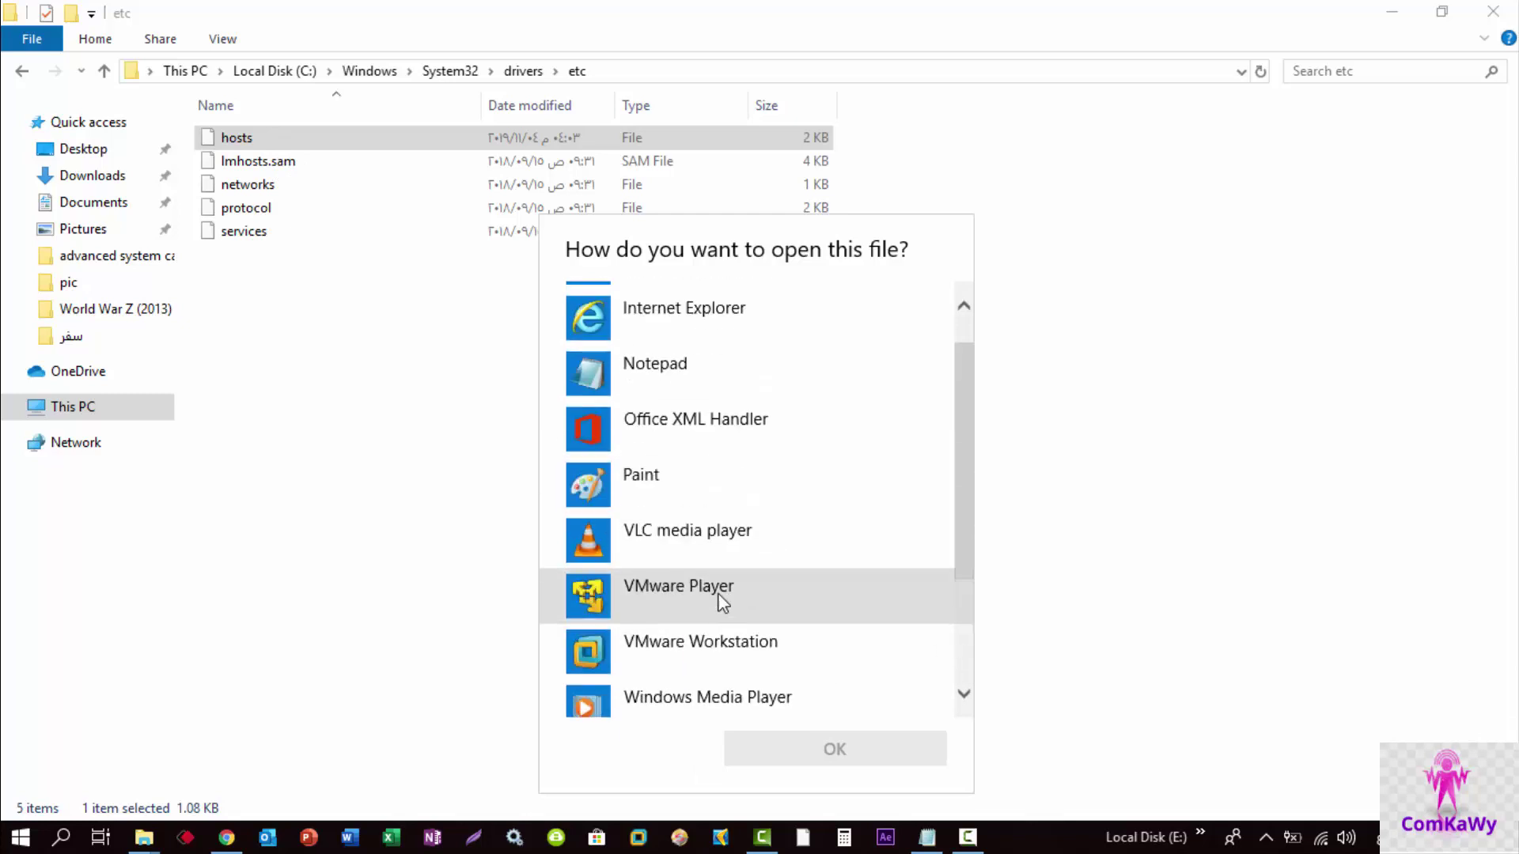
{"action": "left_click", "coordinate": [664, 435]}
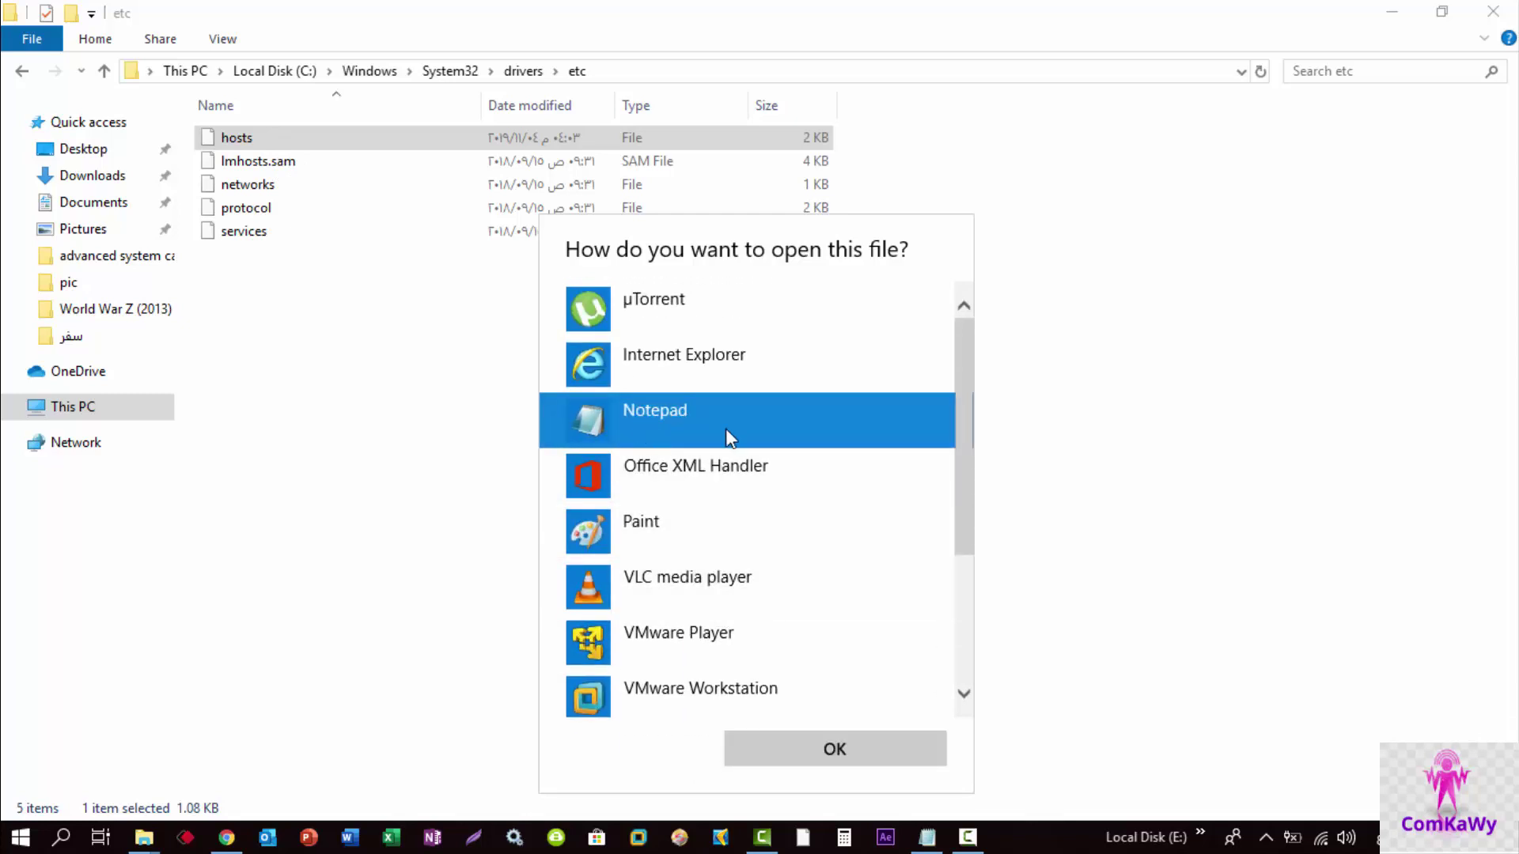
{"action": "left_click", "coordinate": [788, 748]}
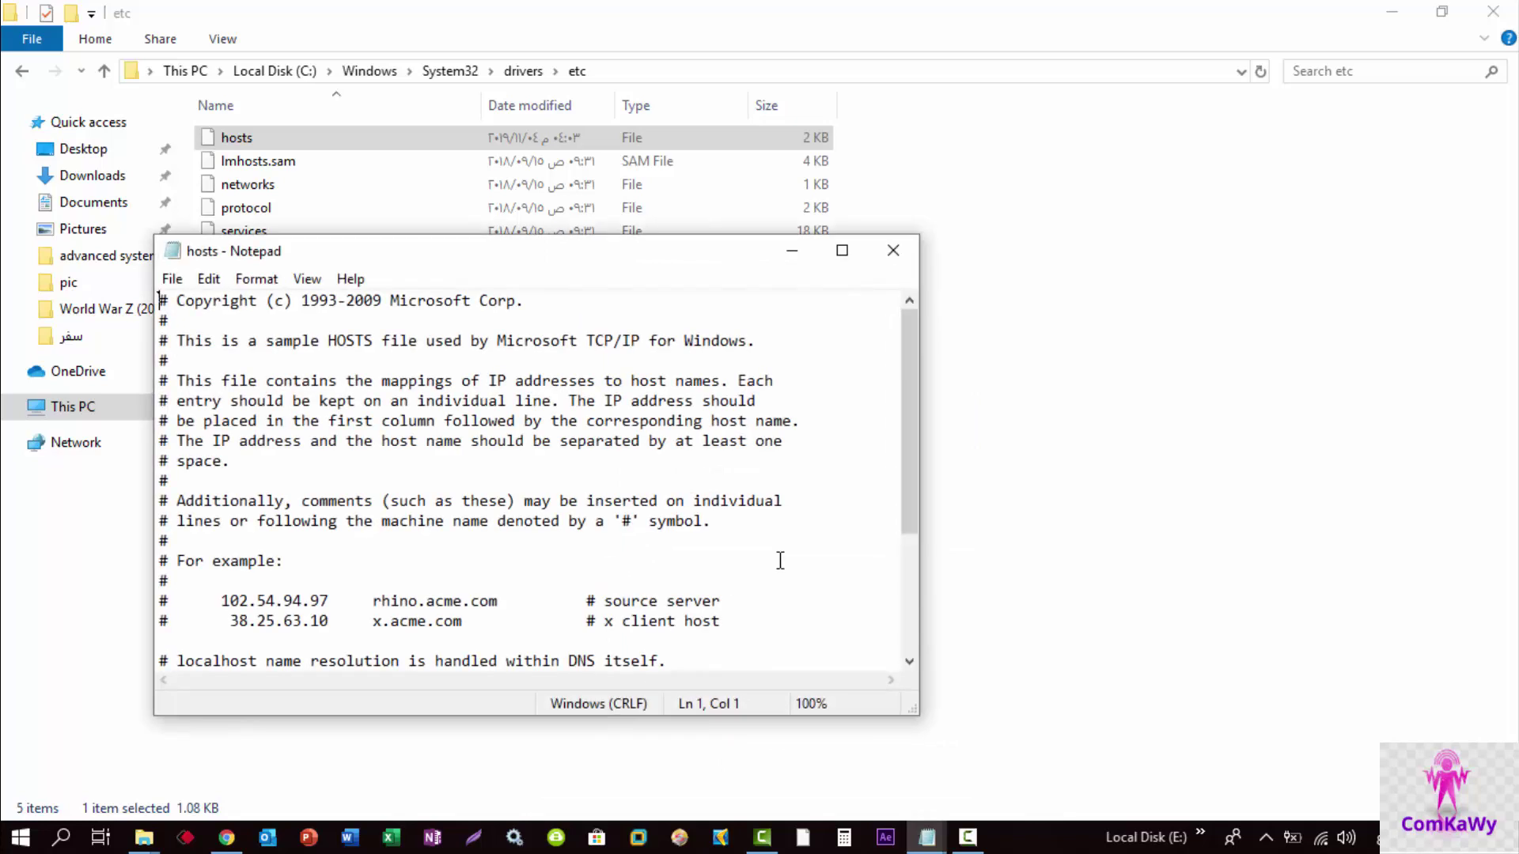
{"action": "left_click", "coordinate": [842, 251]}
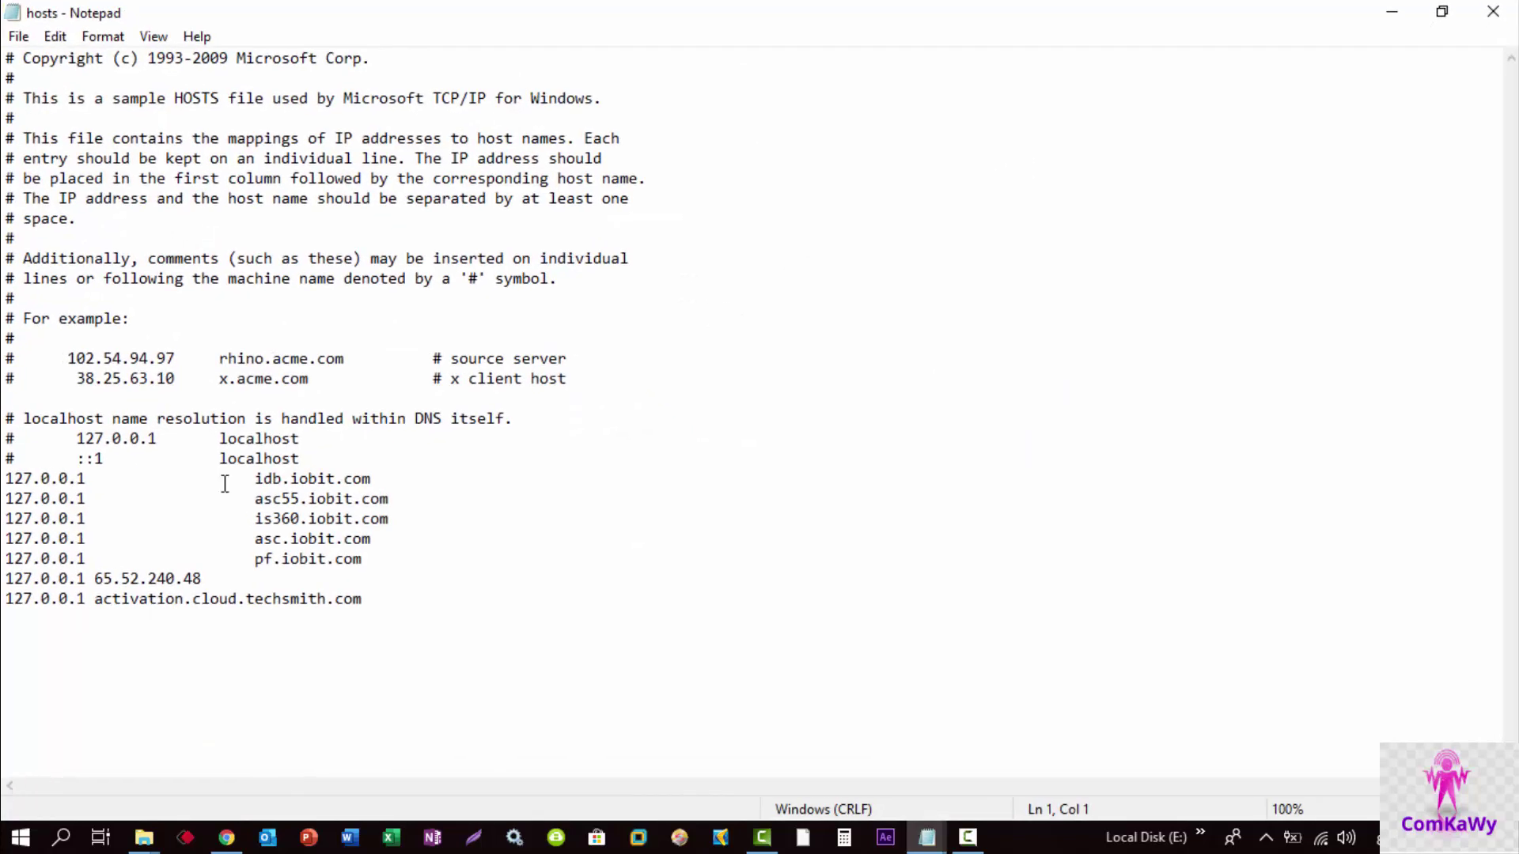
Highlight the iobit.com block entries and the last two 127.0.0.1 lines, close the hosts file and minimise the etc folder.
{"action": "left_click_drag", "start_coordinate": [6, 480], "coordinate": [256, 558]}
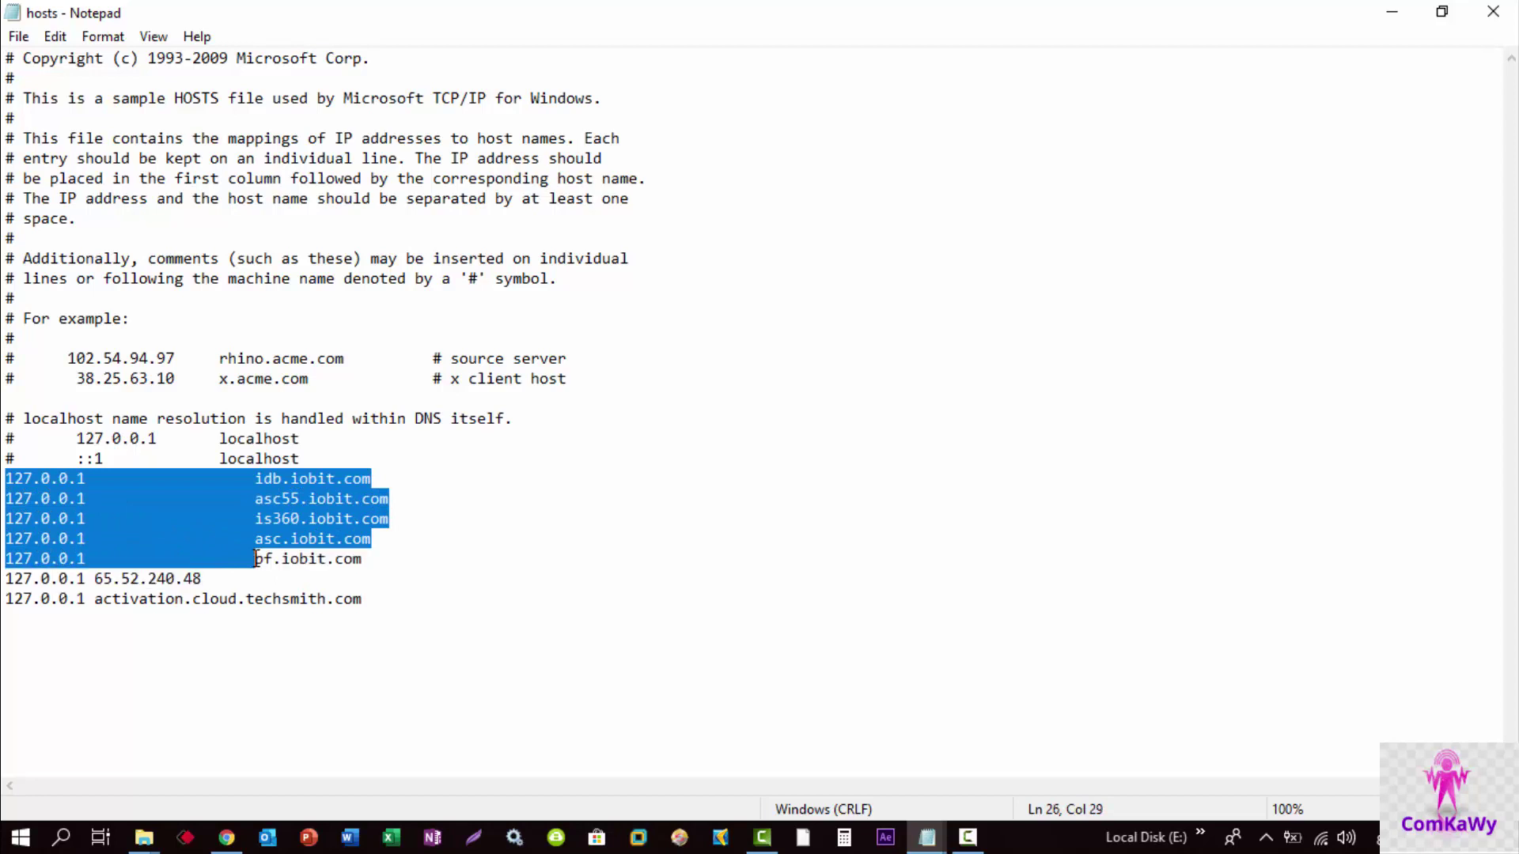
{"action": "left_click", "coordinate": [58, 578]}
{"action": "left_click_drag", "start_coordinate": [8, 583], "coordinate": [373, 617]}
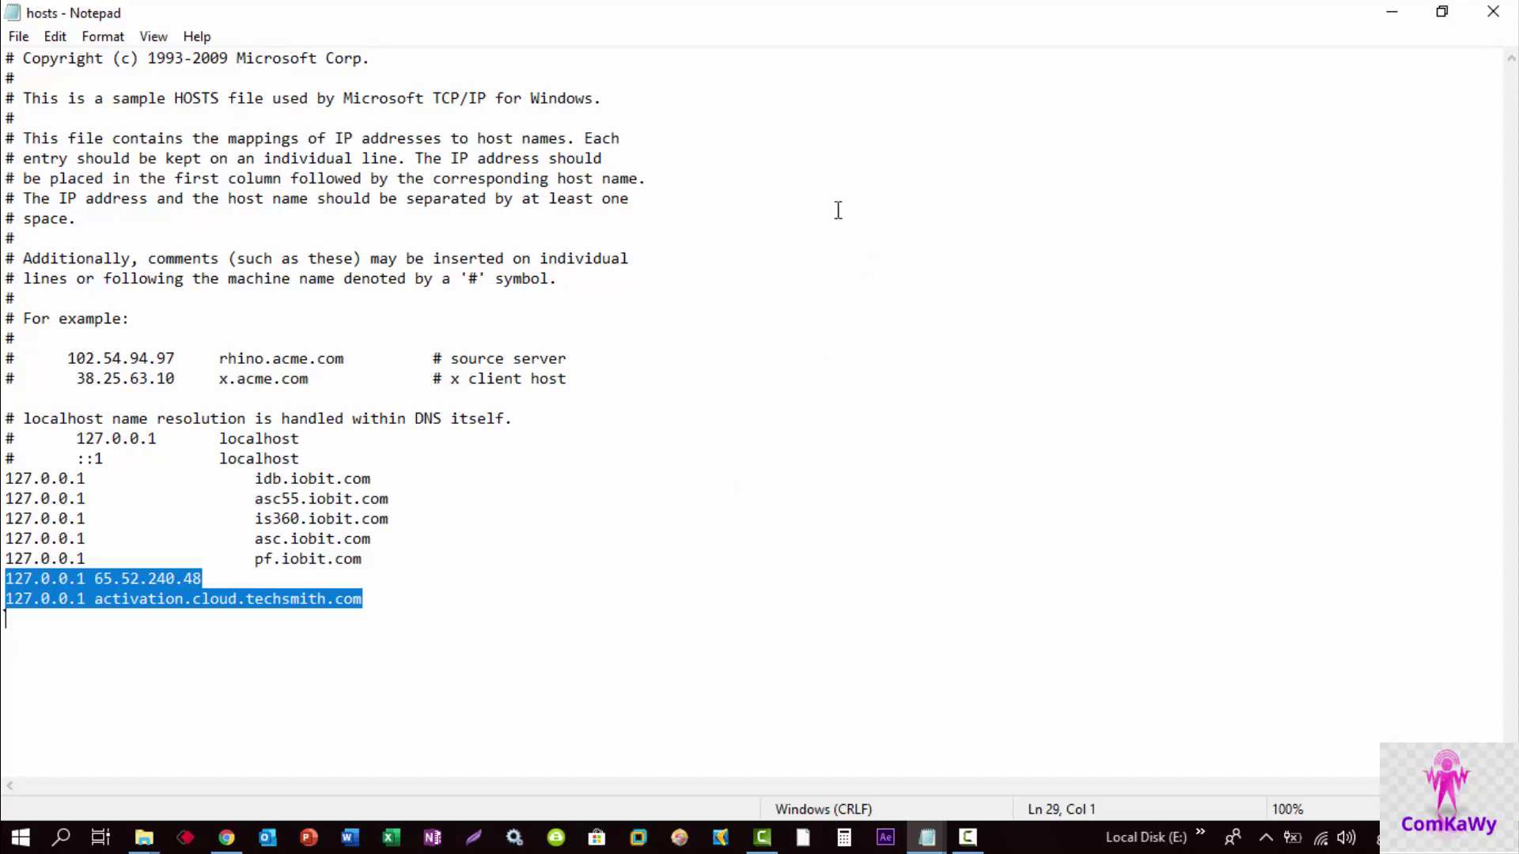
{"action": "left_click", "coordinate": [1494, 12]}
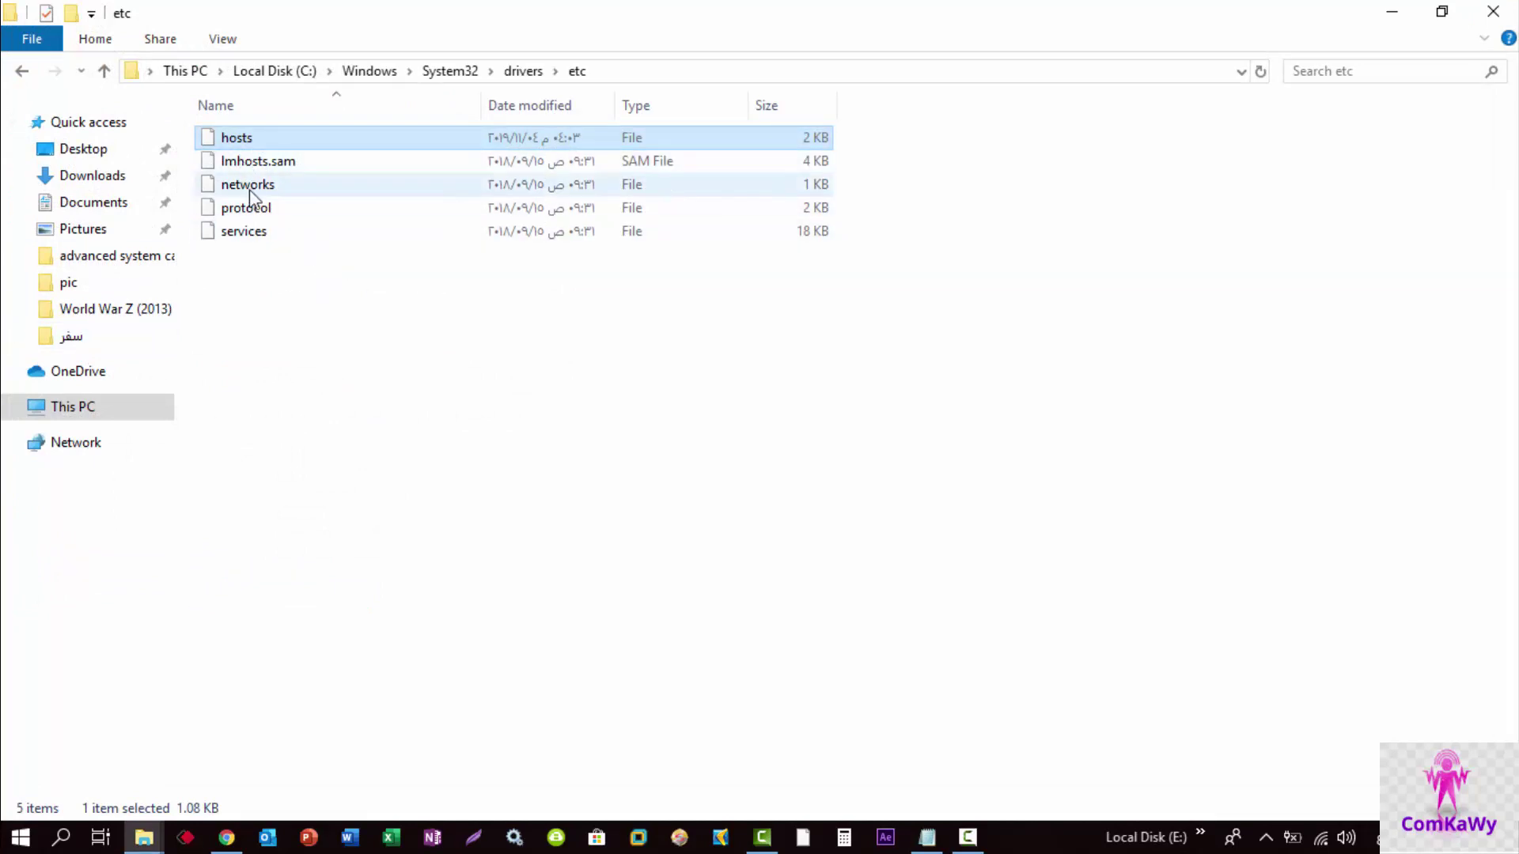
{"action": "left_click", "coordinate": [1394, 13]}
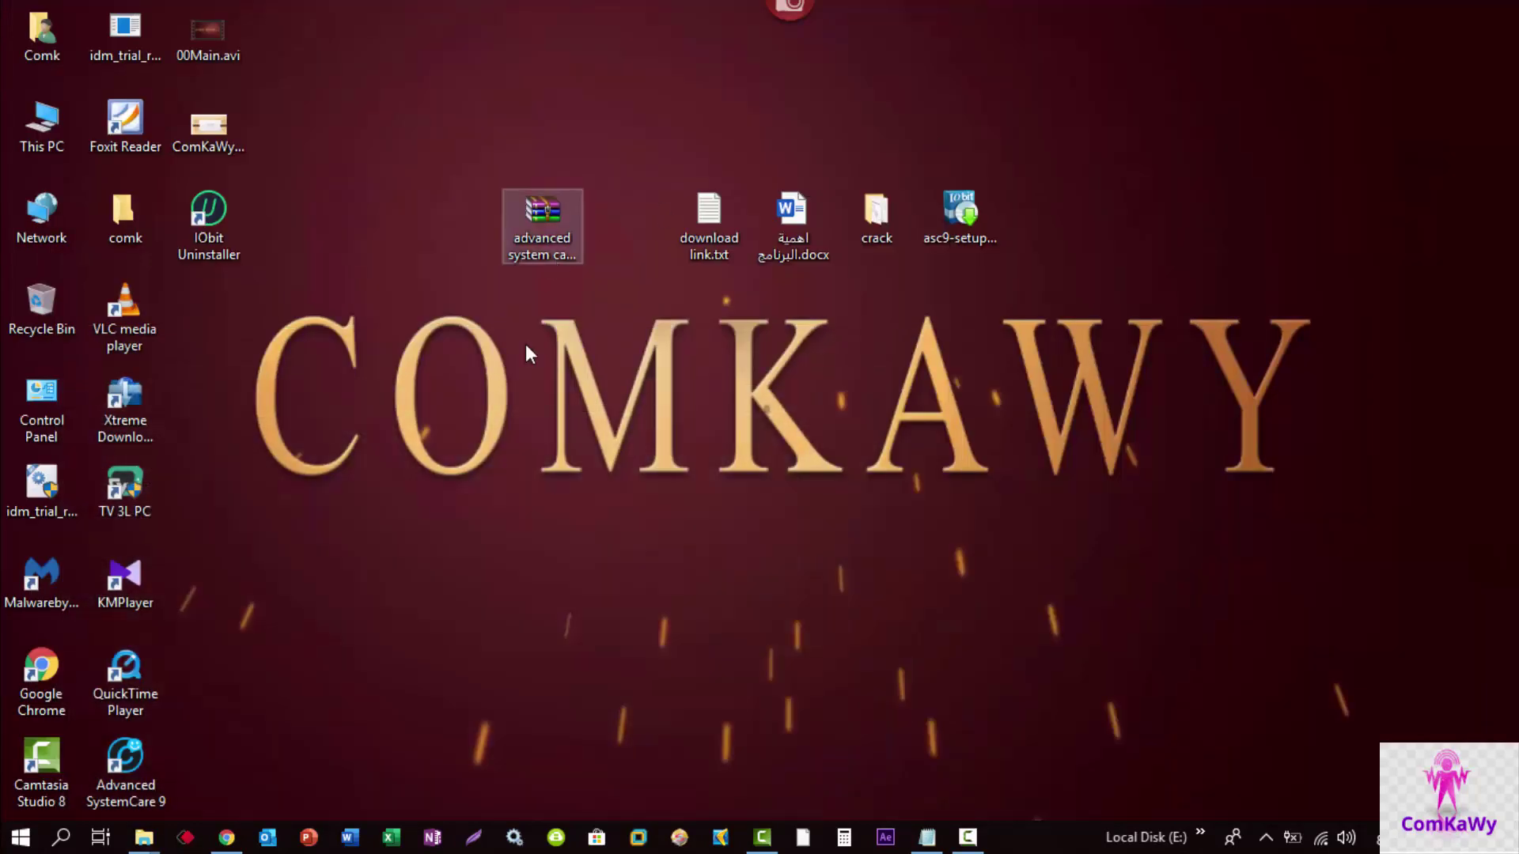
Open the crack folder from the desktop, maximise it and run blockhosts.bat as administrator.
{"action": "mouse_move", "coordinate": [143, 837]}
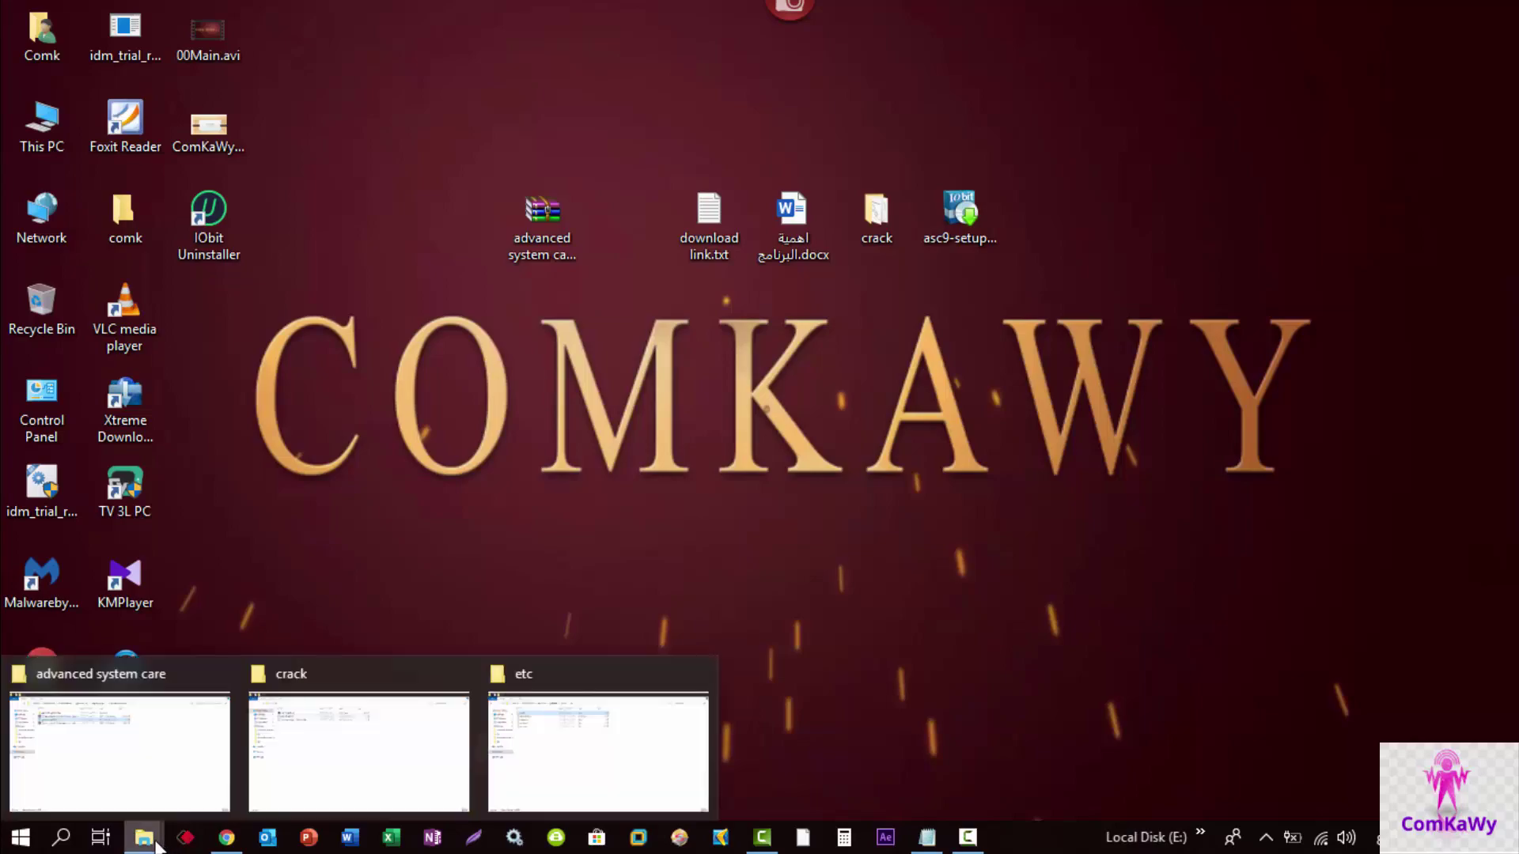
{"action": "mouse_move", "coordinate": [583, 749]}
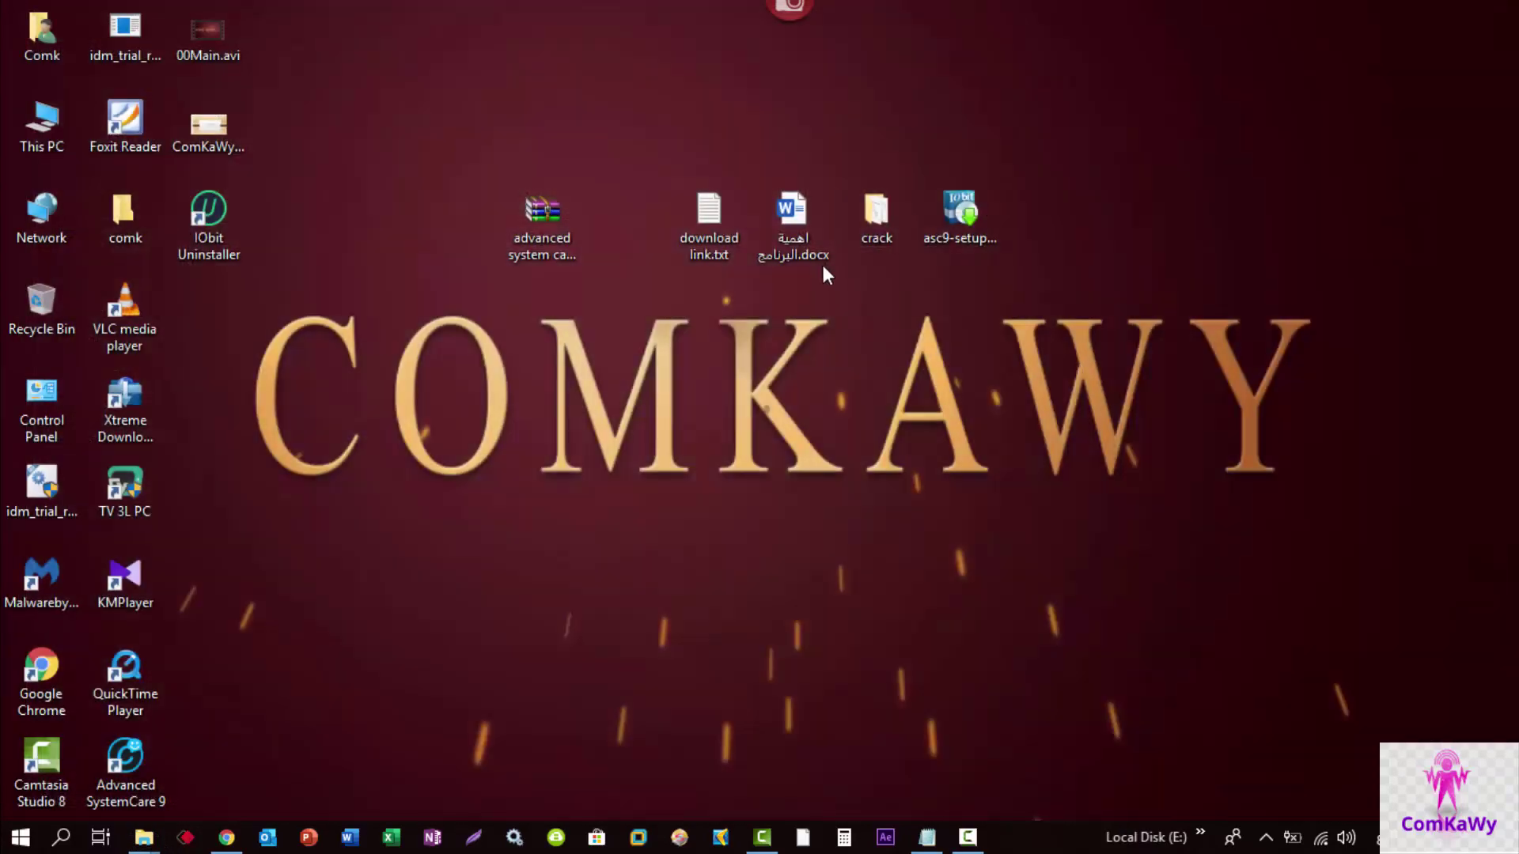
{"action": "double_click", "coordinate": [894, 207]}
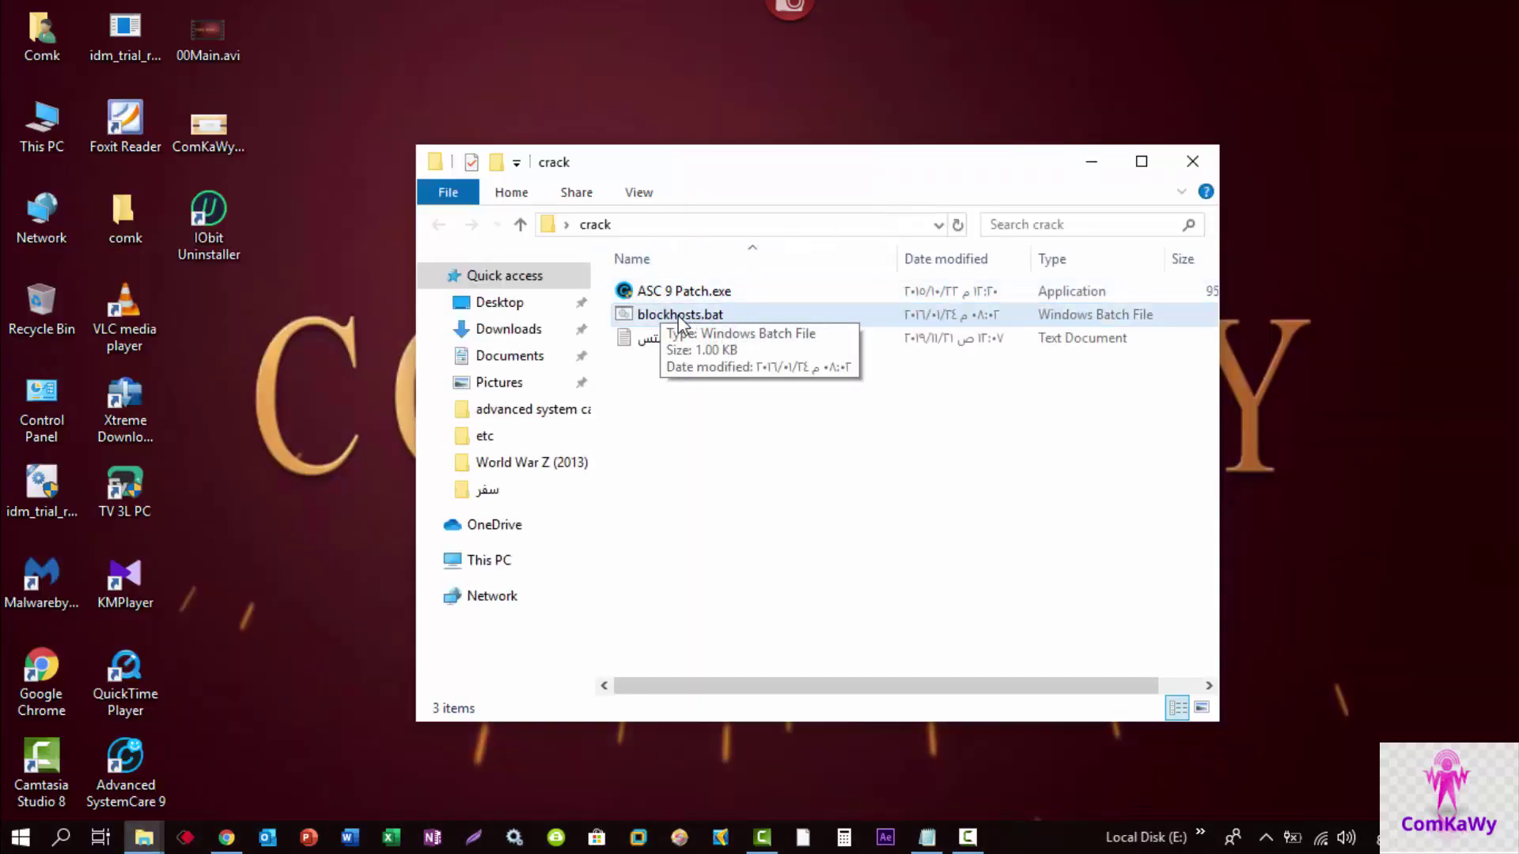
{"action": "double_click", "coordinate": [756, 163]}
{"action": "right_click", "coordinate": [241, 170]}
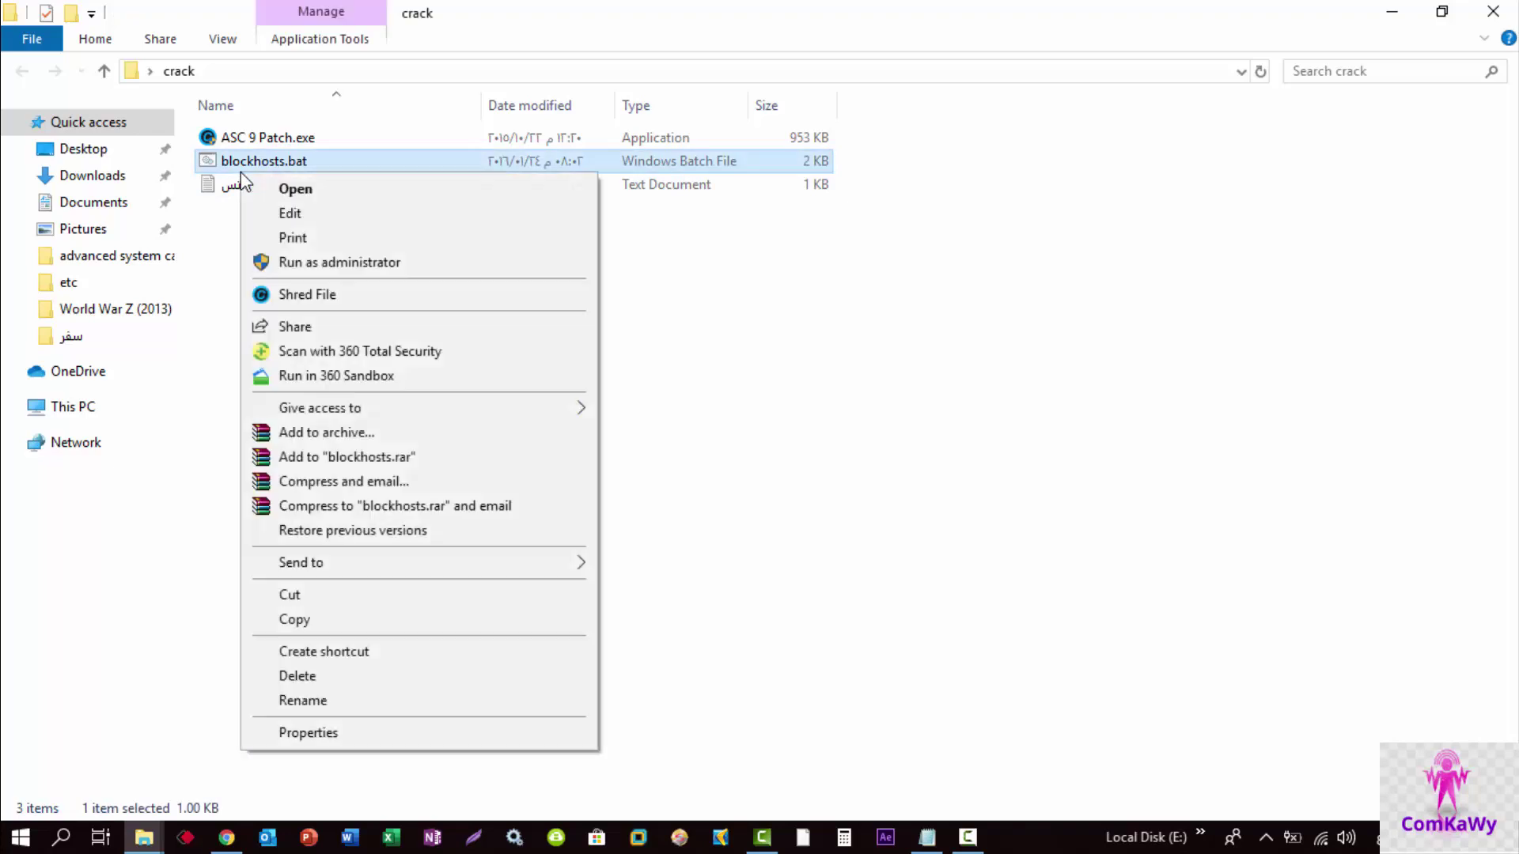
{"action": "left_click", "coordinate": [339, 262]}
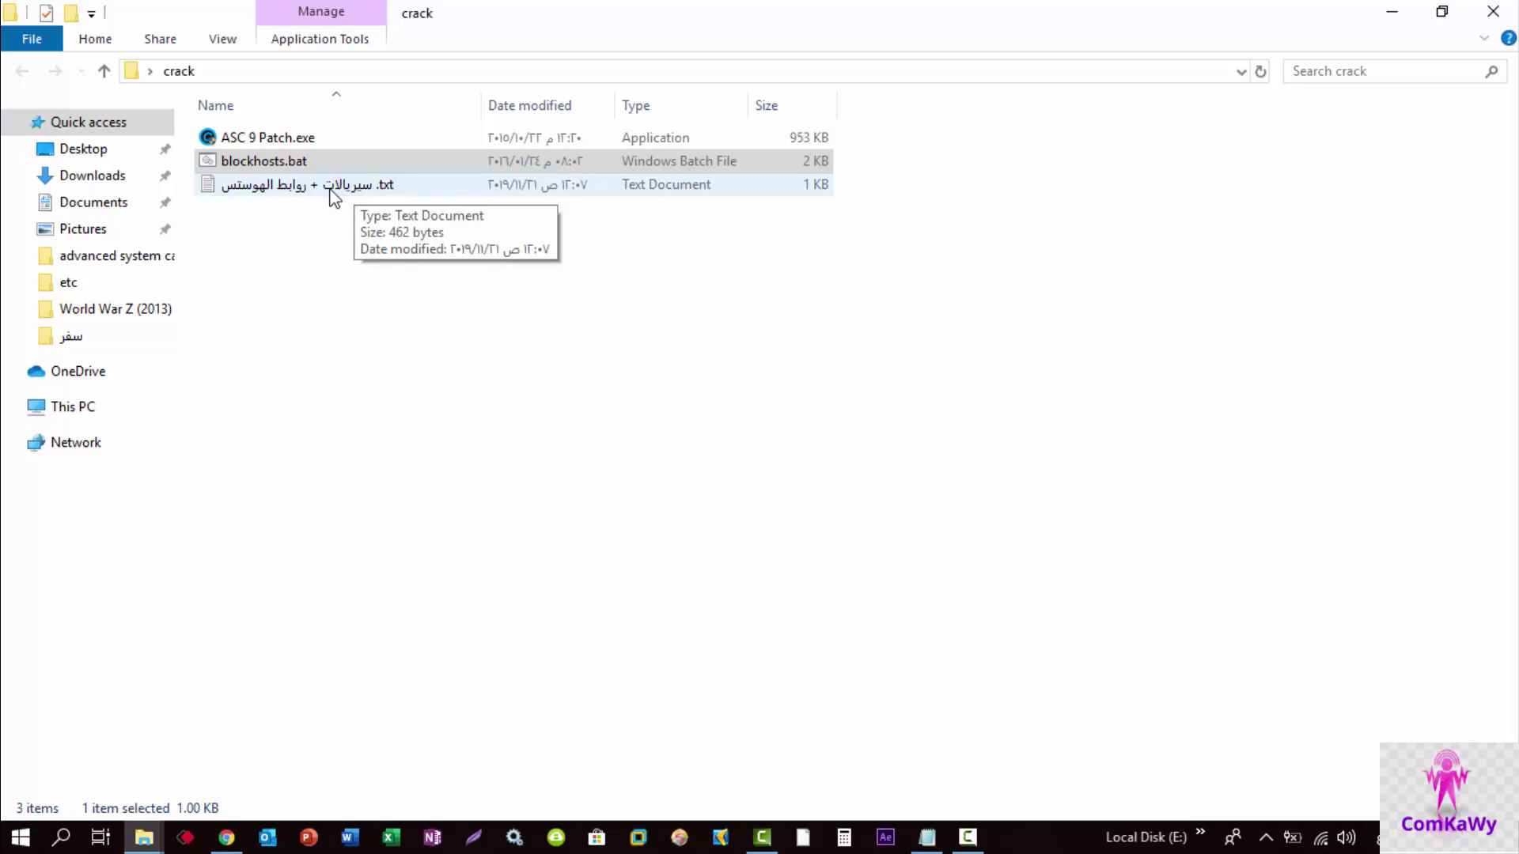
Open the serials and hosts links text file in the crack folder, highlight the first serial and view the whole text enlarged.
{"action": "left_click", "coordinate": [222, 136]}
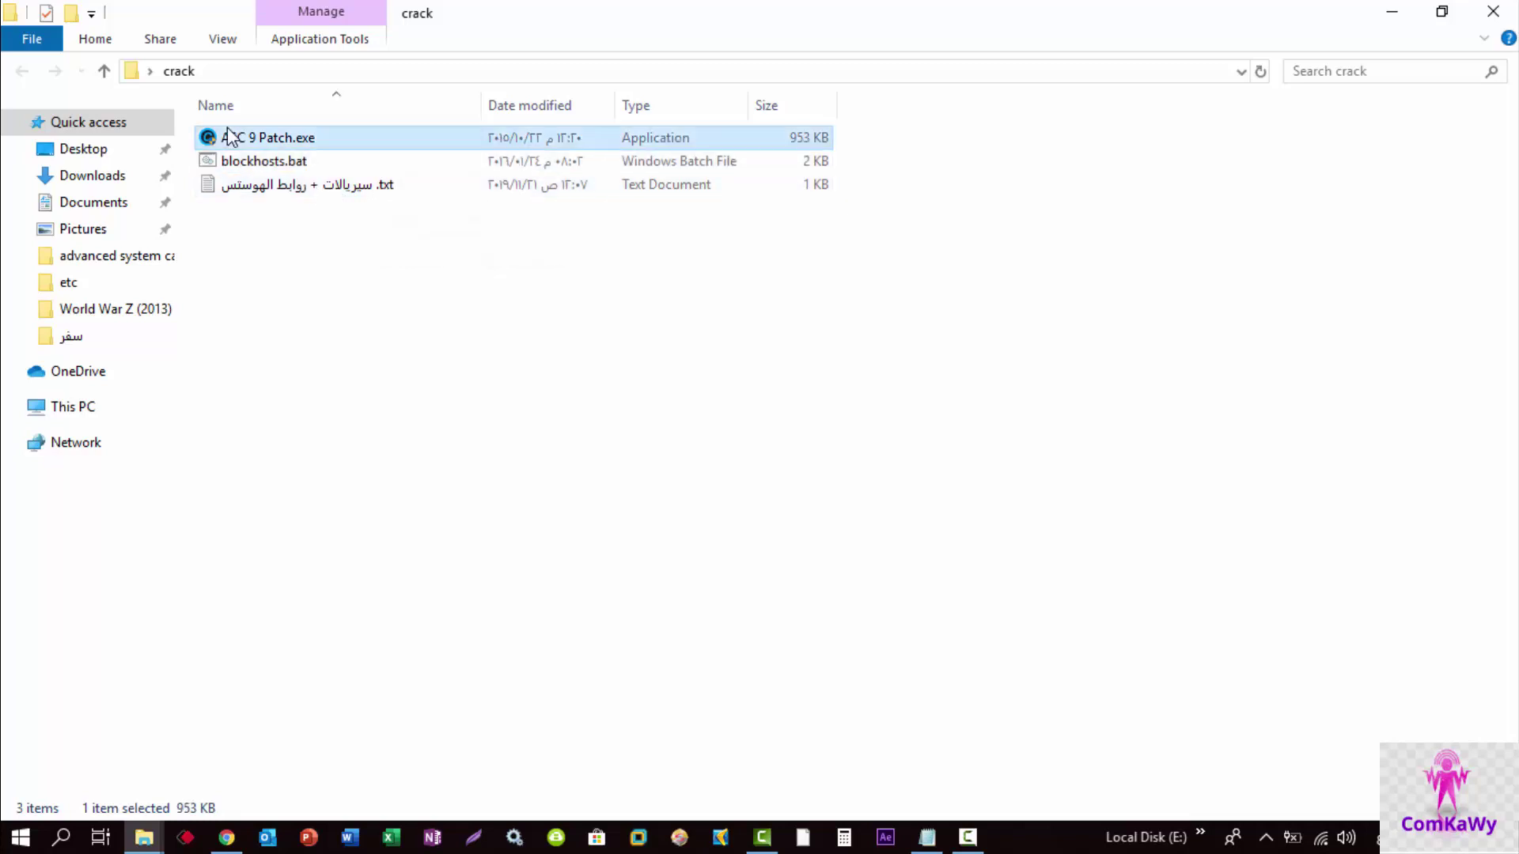
{"action": "left_click", "coordinate": [231, 156]}
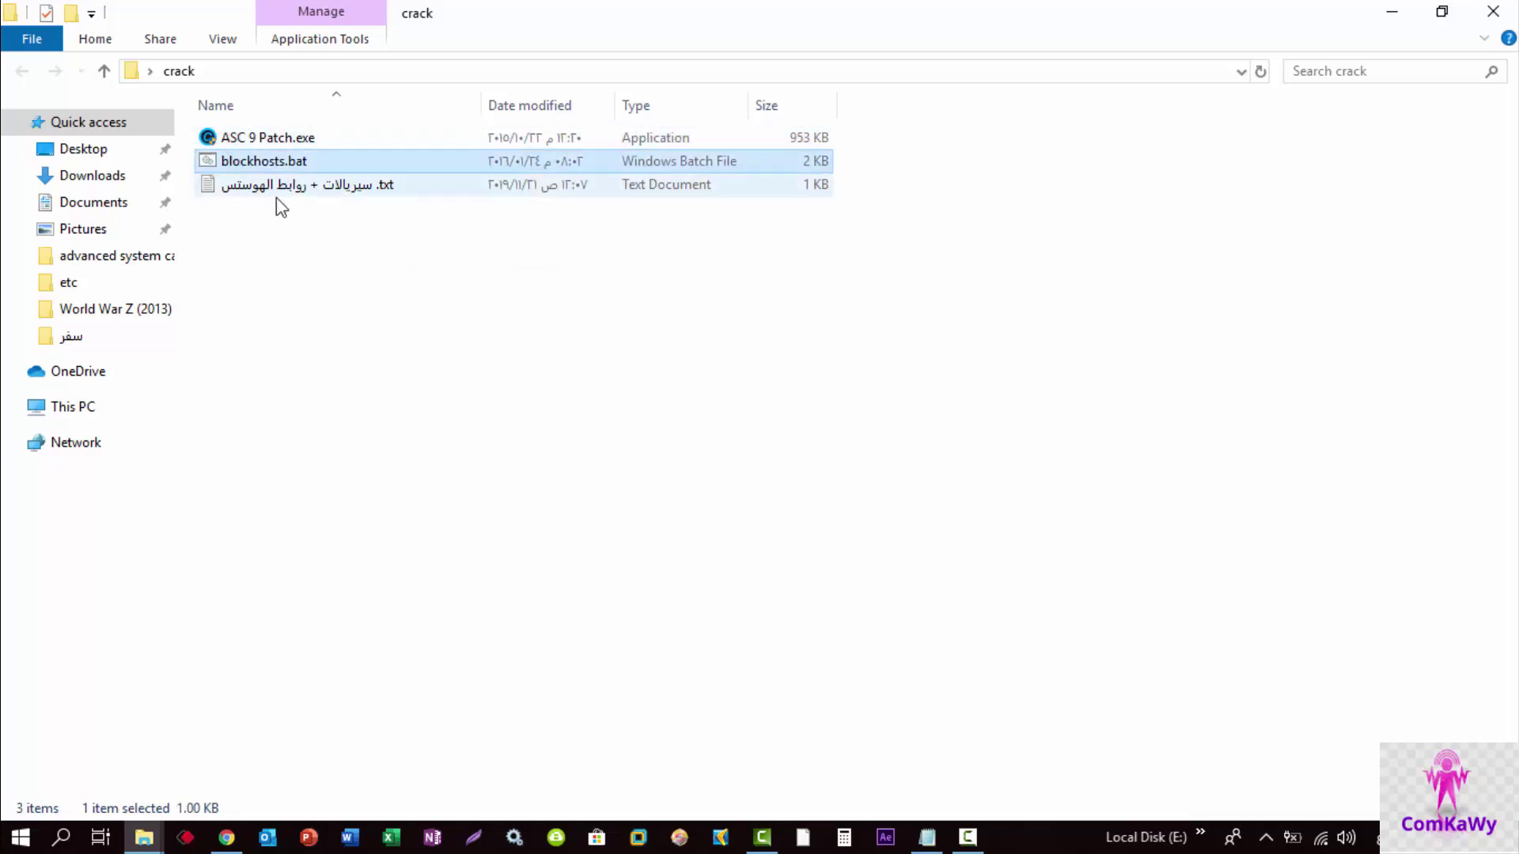
{"action": "double_click", "coordinate": [316, 193]}
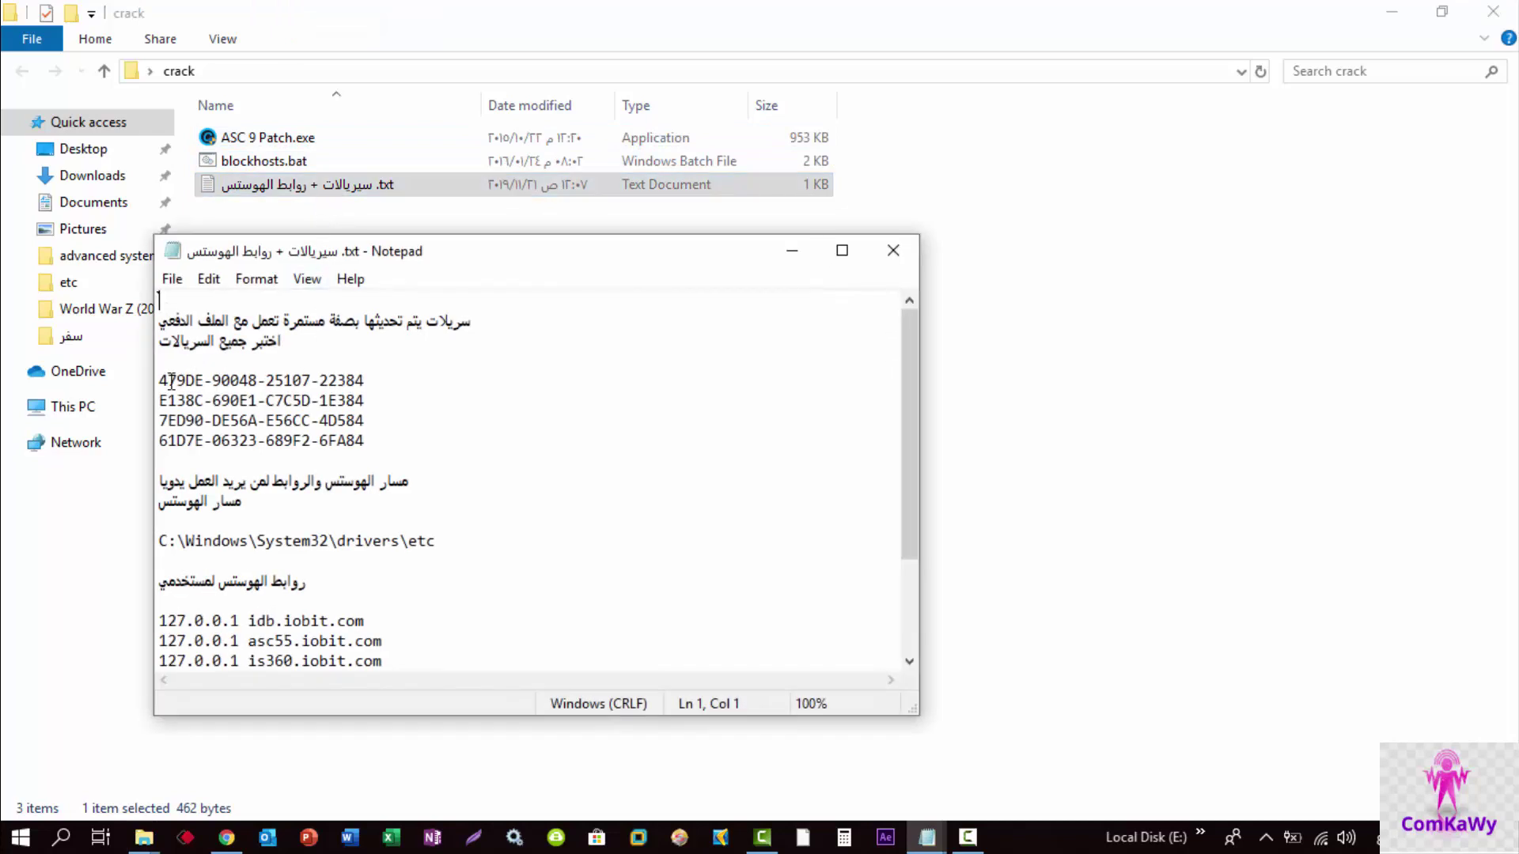
{"action": "left_click_drag", "start_coordinate": [161, 380], "coordinate": [373, 385]}
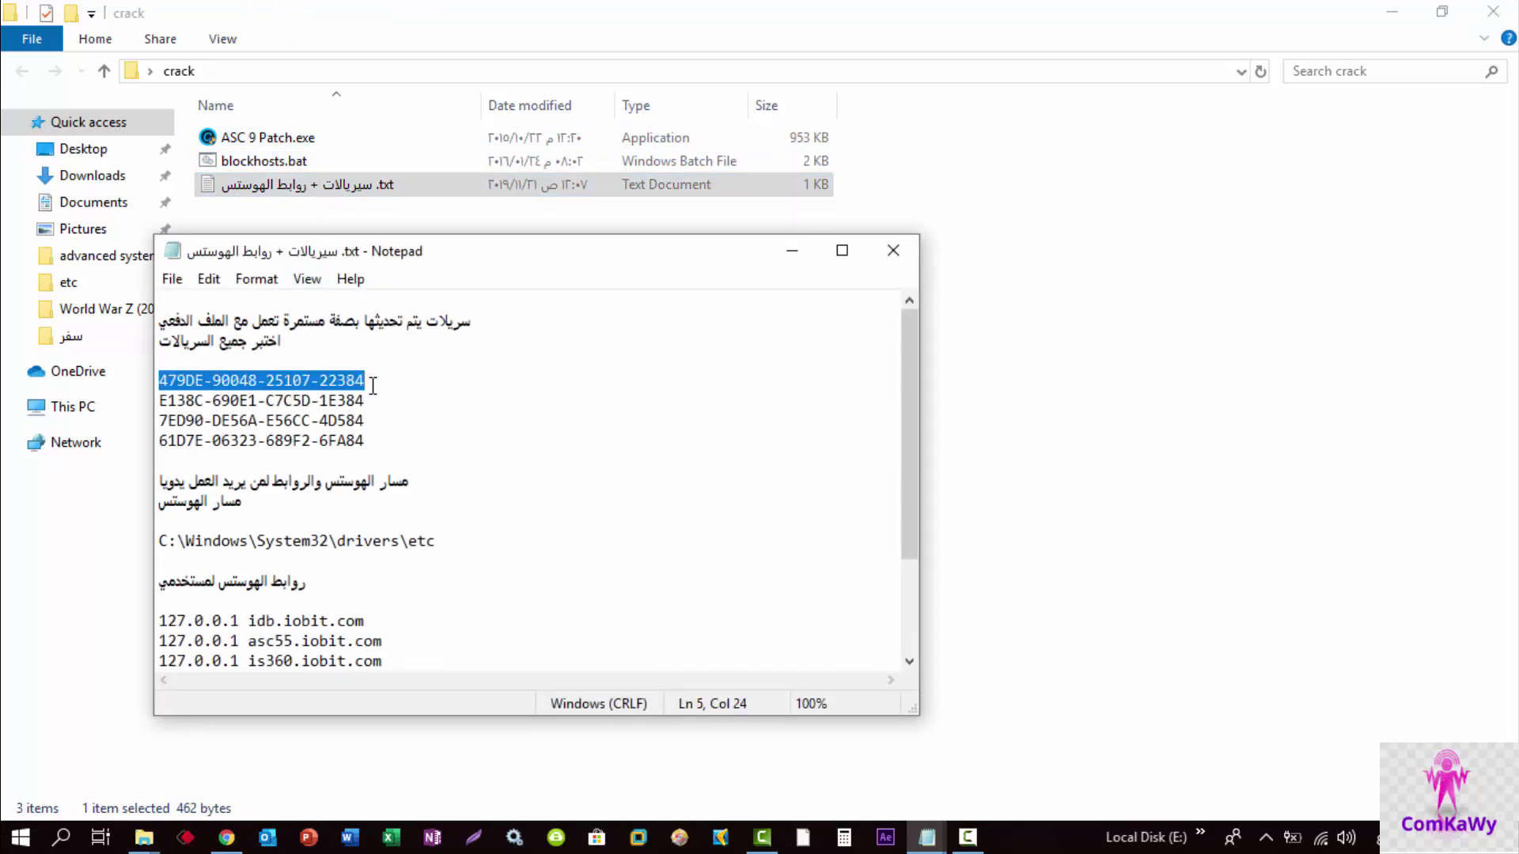
{"action": "double_click", "coordinate": [544, 263]}
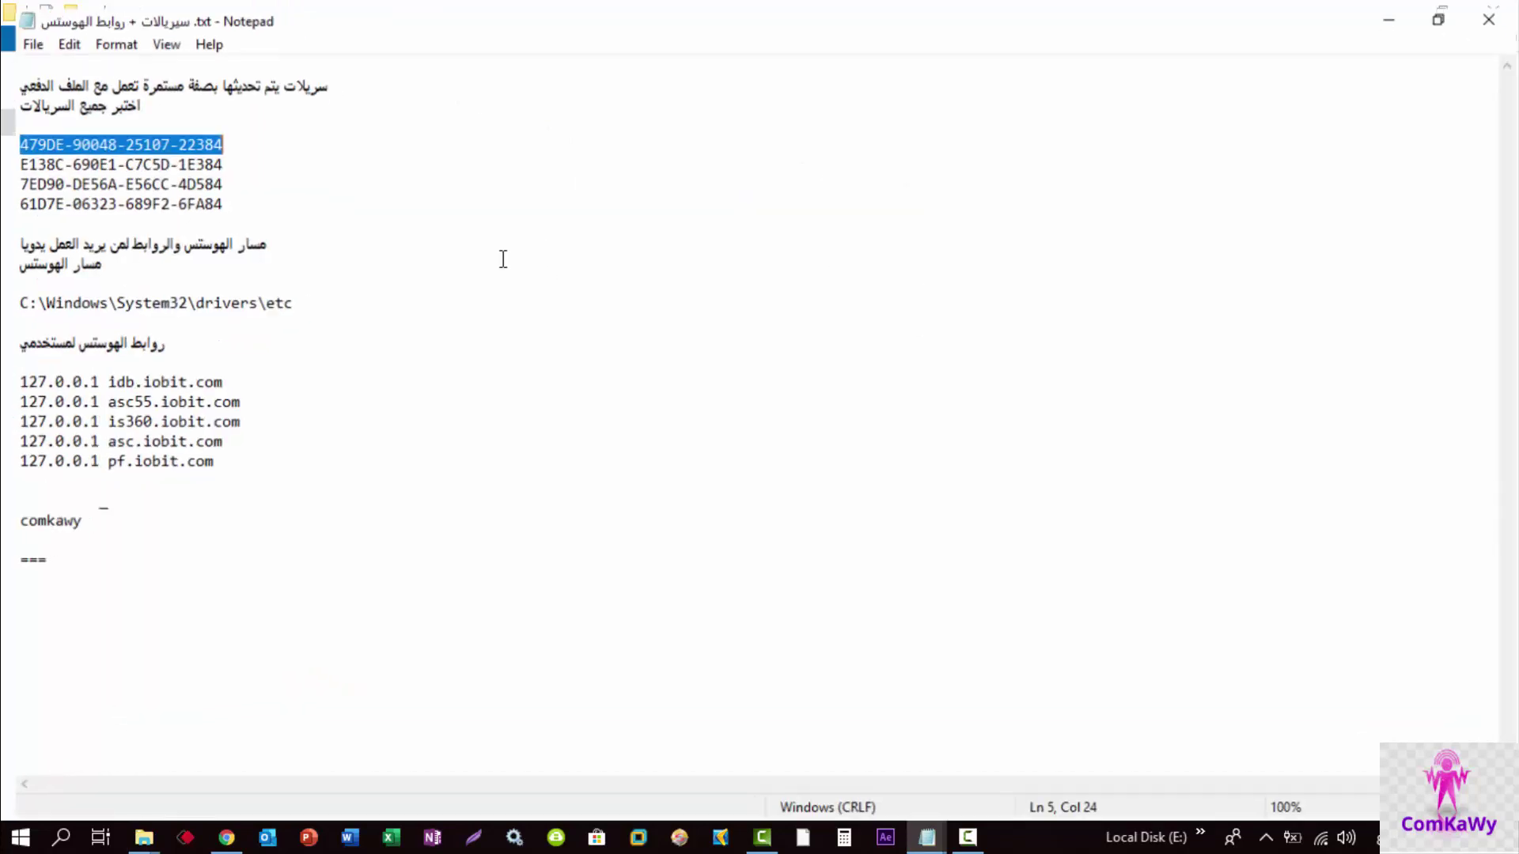
{"action": "double_click", "coordinate": [289, 23]}
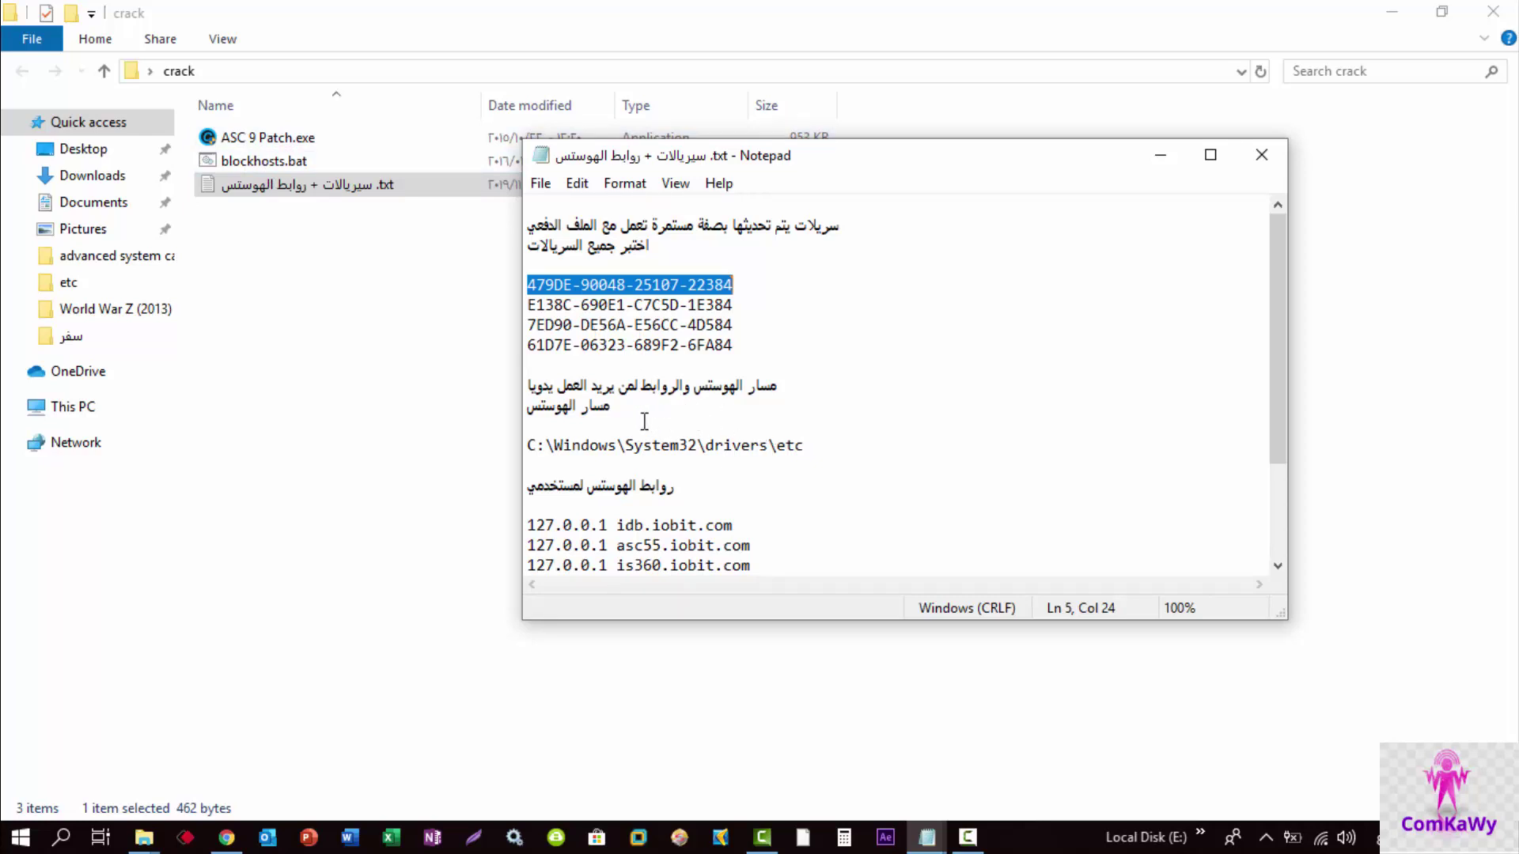
Point out the hosts path C:\Windows\System32\drivers\etc and the host links section in the text file.
{"action": "left_click", "coordinate": [589, 447]}
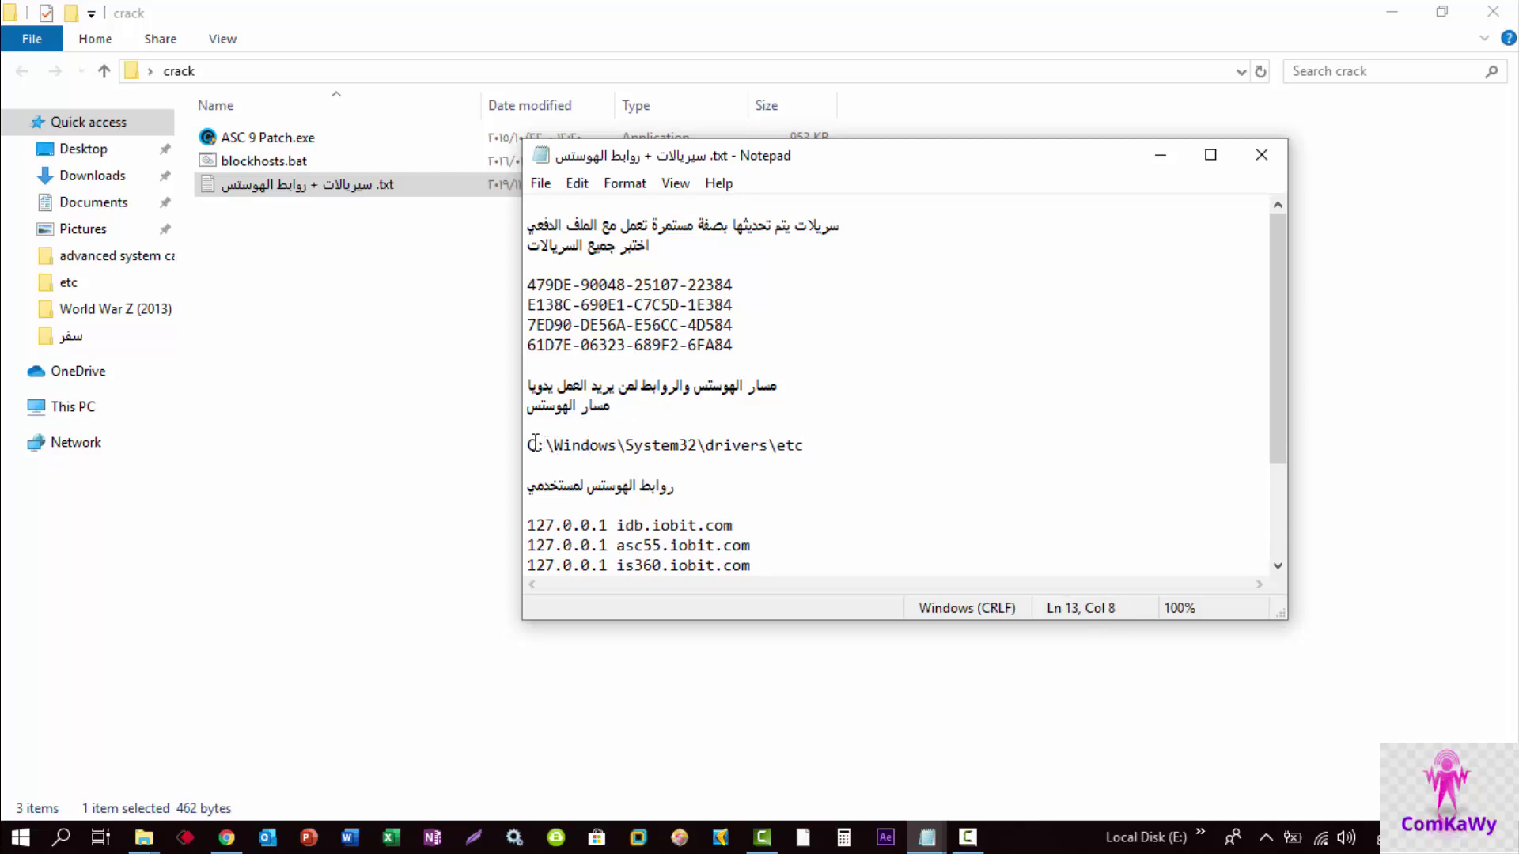
{"action": "left_click_drag", "start_coordinate": [535, 445], "coordinate": [785, 446]}
{"action": "left_click", "coordinate": [785, 445]}
{"action": "left_click", "coordinate": [674, 504]}
{"action": "scroll", "coordinate": [677, 503], "scroll_direction": "down", "scroll_amount": 3}
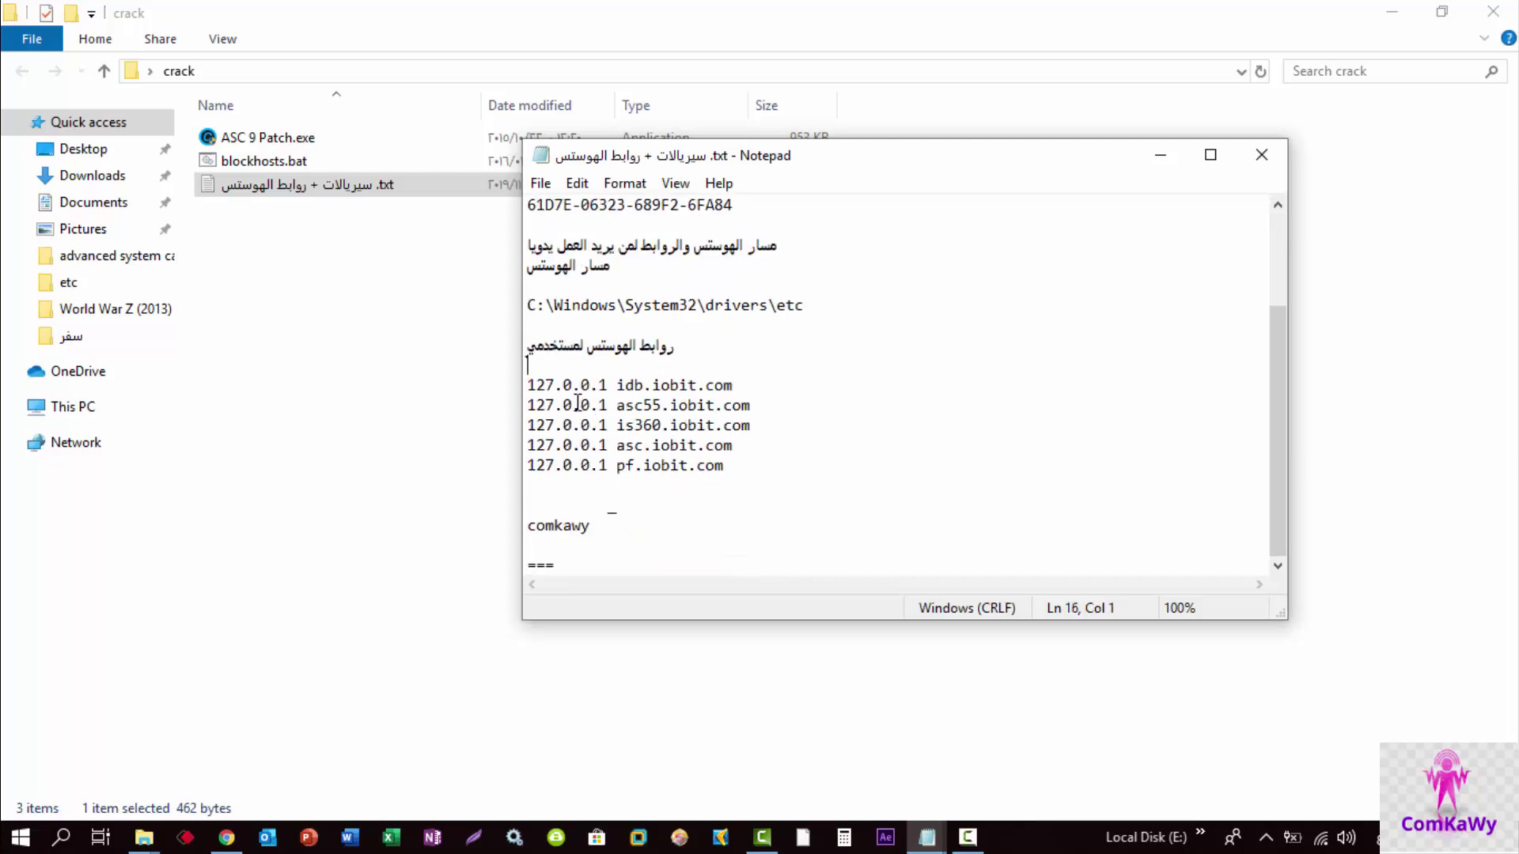
Copy the five 127.0.0.1 iobit.com host lines, from idb.iobit.com to pf.iobit.com.
{"action": "left_click_drag", "start_coordinate": [530, 385], "coordinate": [749, 474]}
{"action": "right_click", "coordinate": [609, 427]}
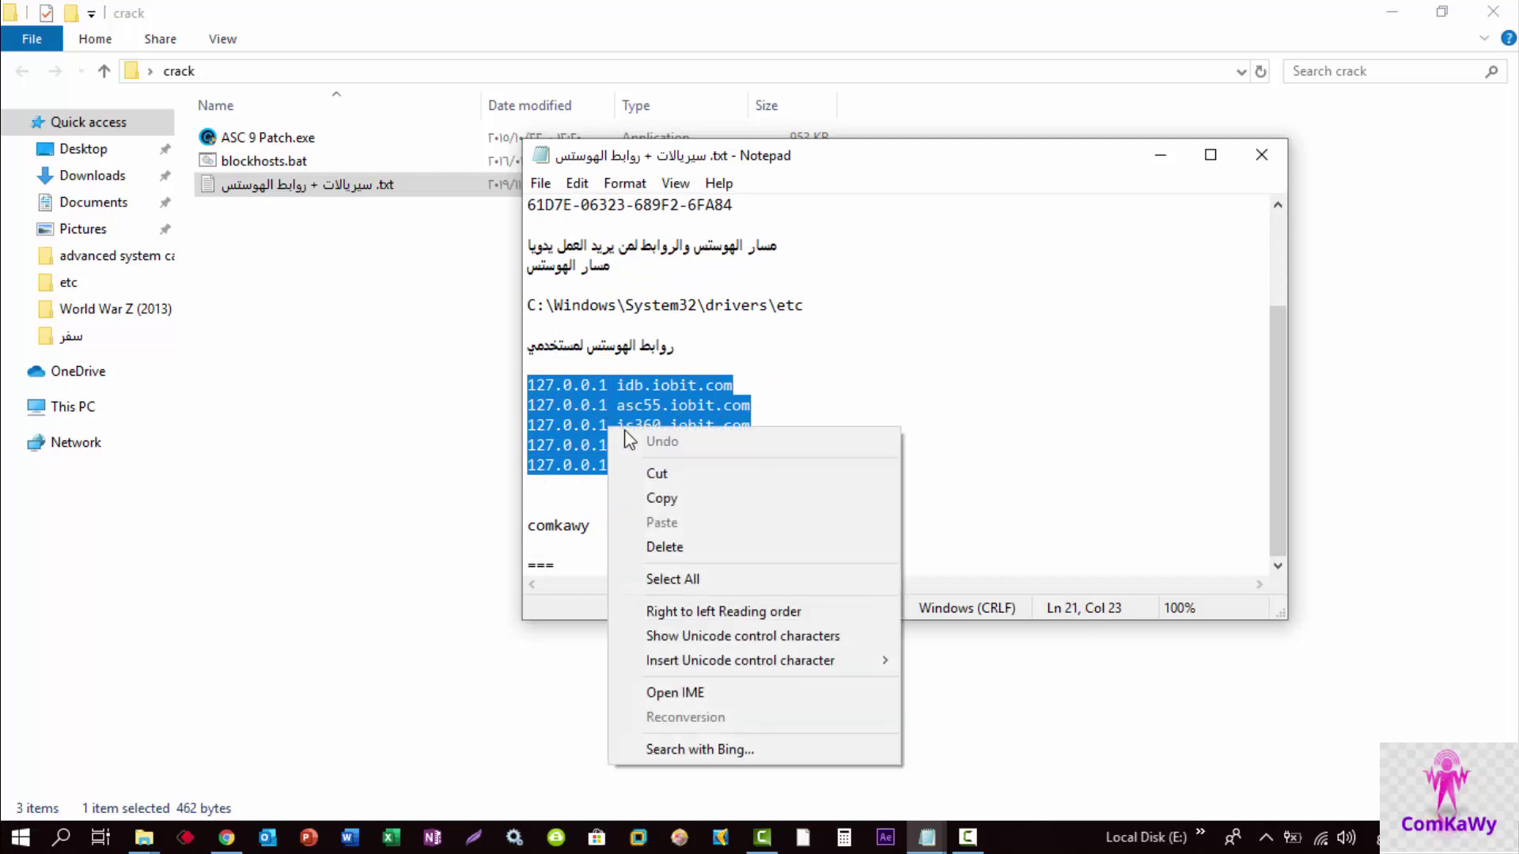
{"action": "left_click", "coordinate": [668, 498]}
Minimise the text file and the crack folder, and open C:\Windows\System32\drivers\etc from This PC.
{"action": "left_click", "coordinate": [1160, 155]}
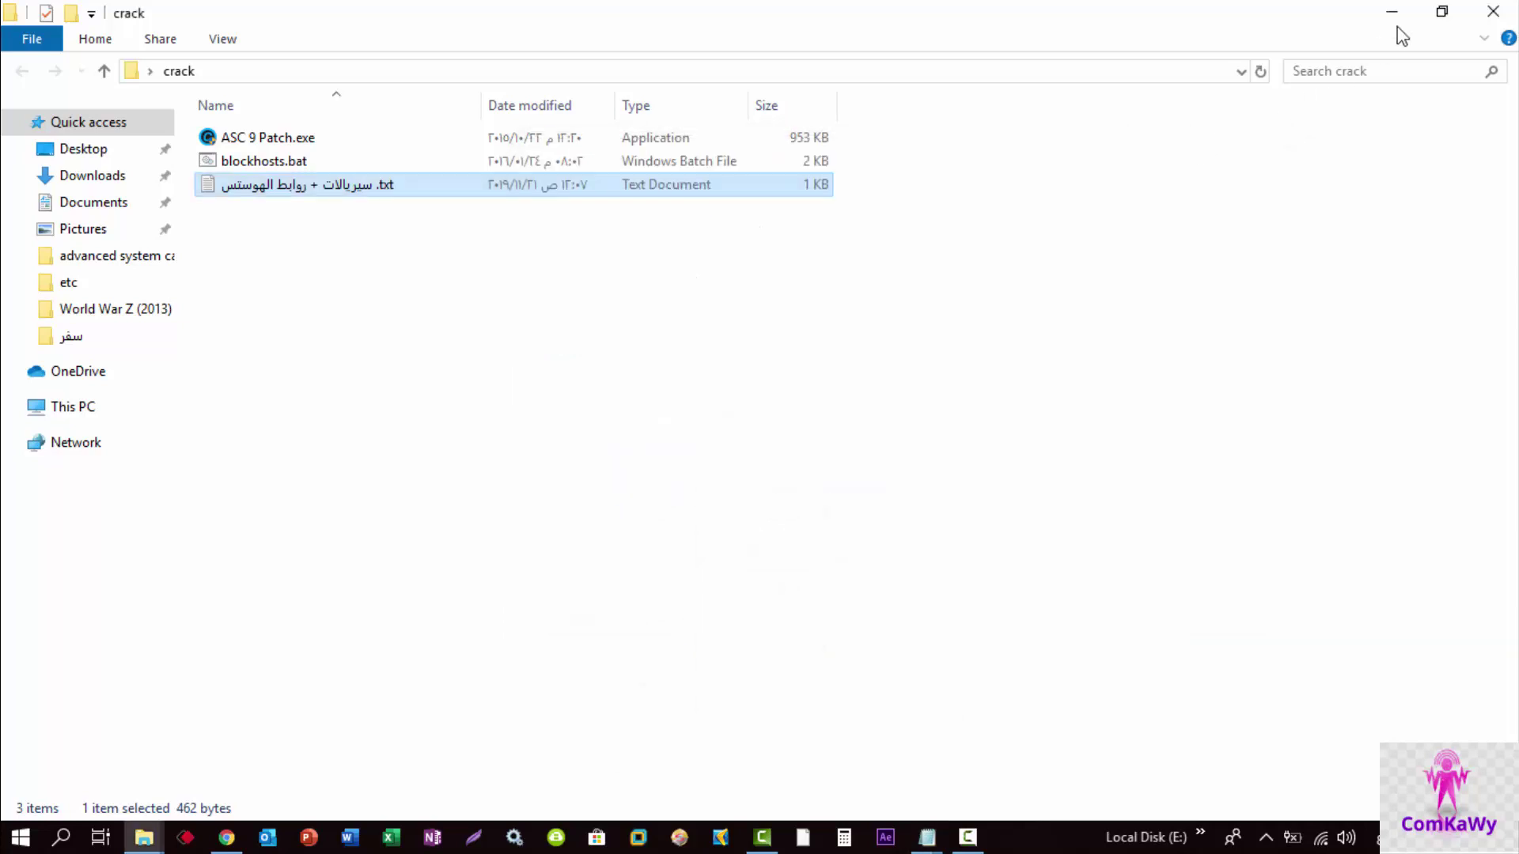
{"action": "left_click", "coordinate": [1388, 17]}
{"action": "double_click", "coordinate": [42, 123]}
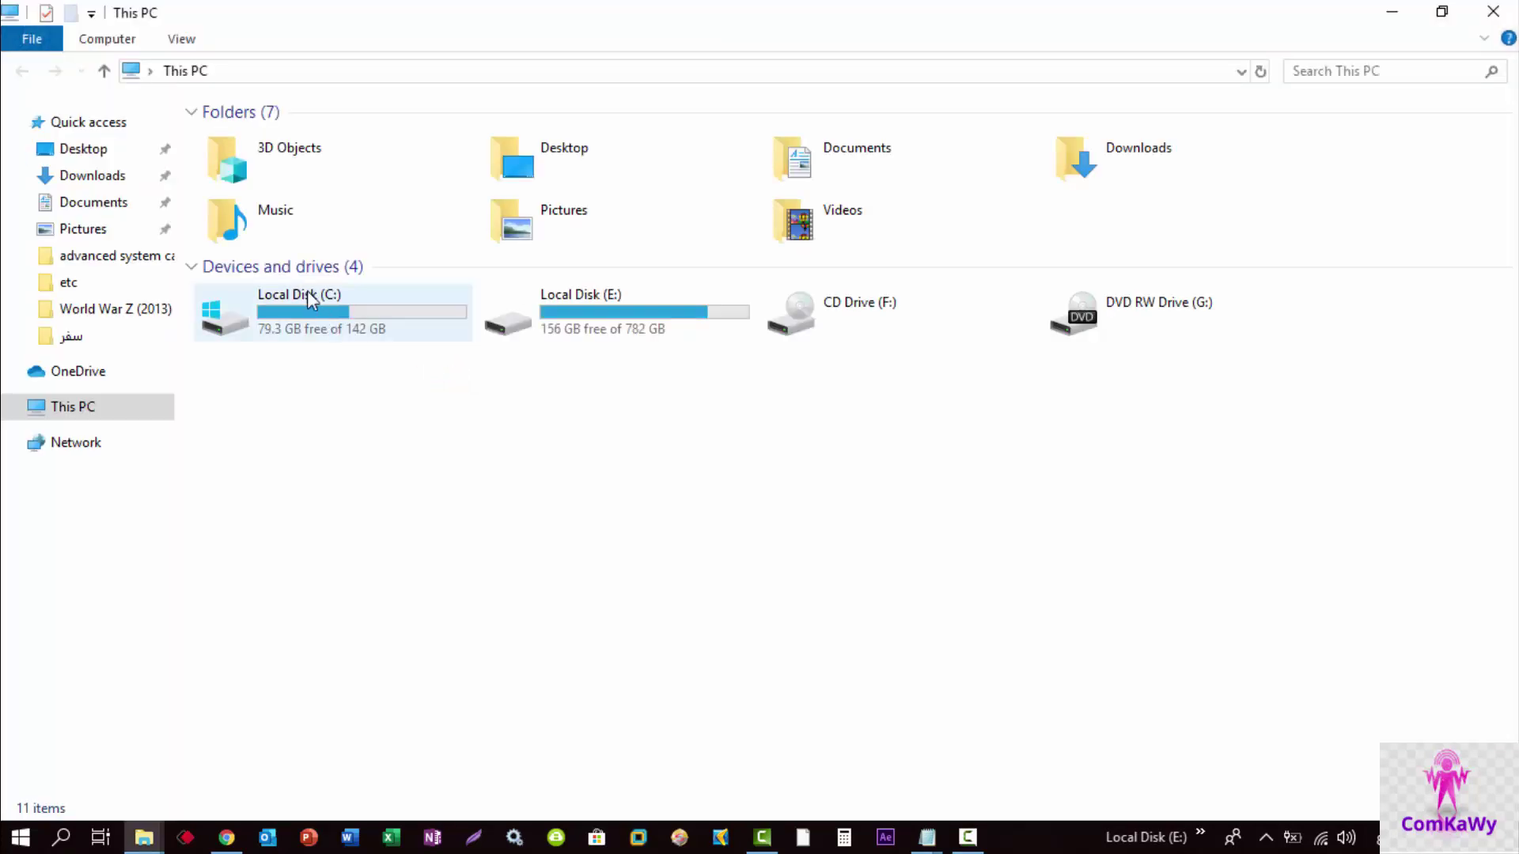
{"action": "double_click", "coordinate": [309, 299]}
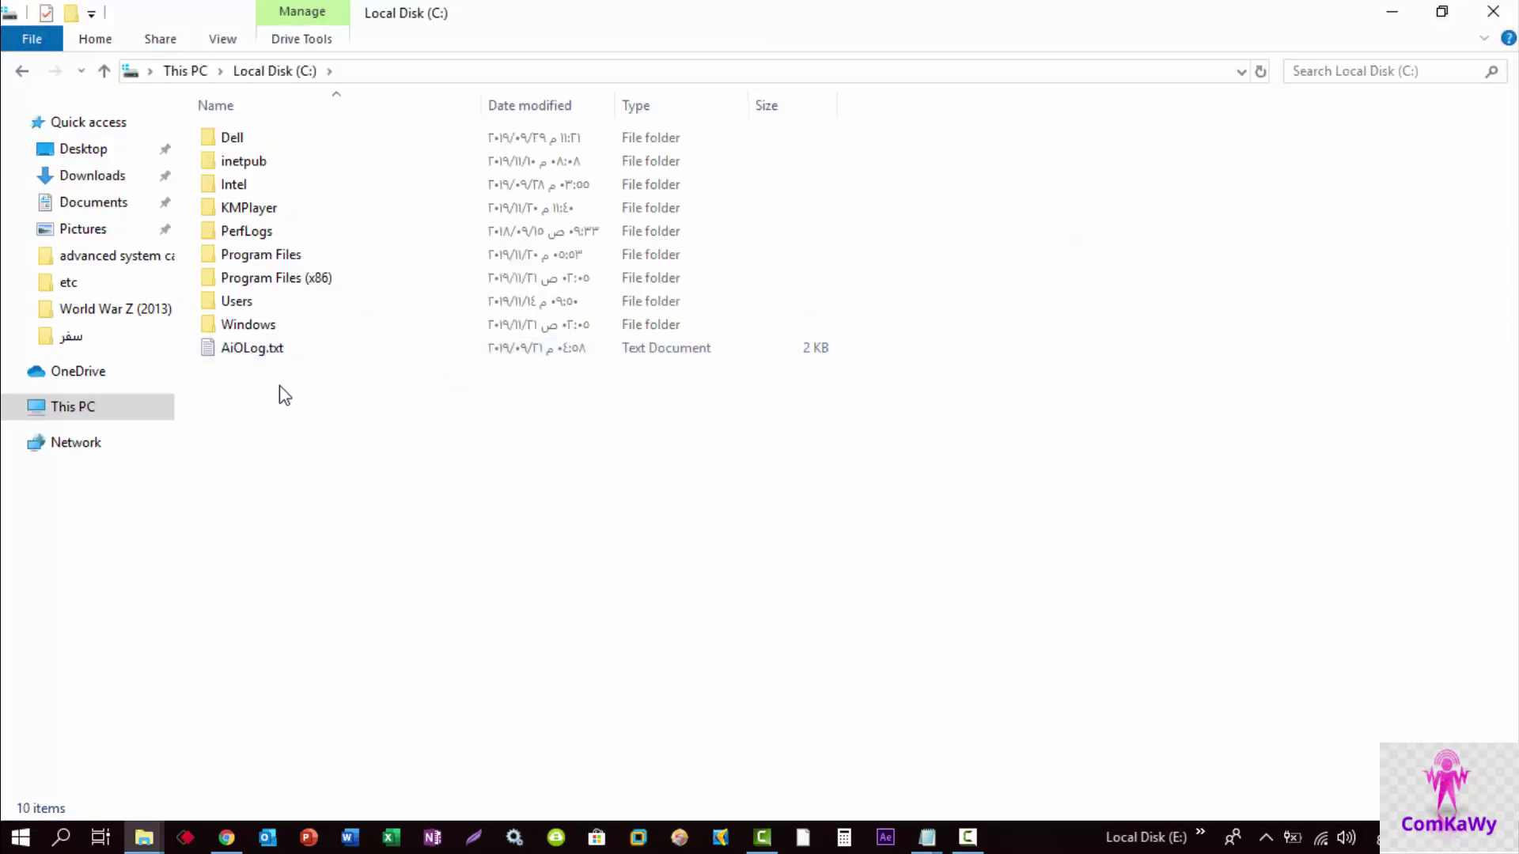
{"action": "double_click", "coordinate": [255, 324]}
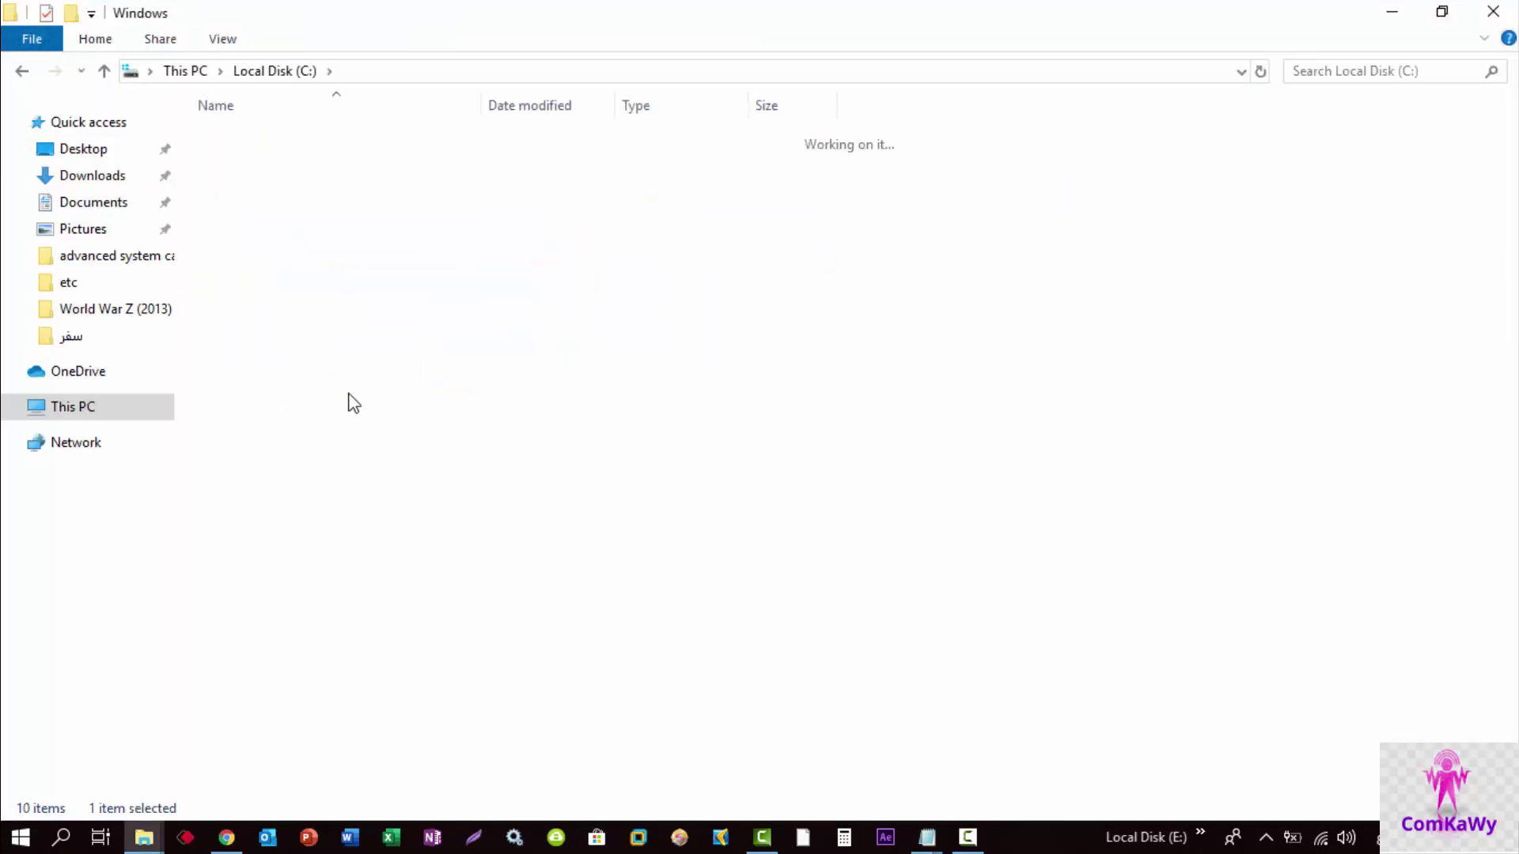
{"action": "scroll", "coordinate": [316, 538], "scroll_direction": "down", "scroll_amount": 12}
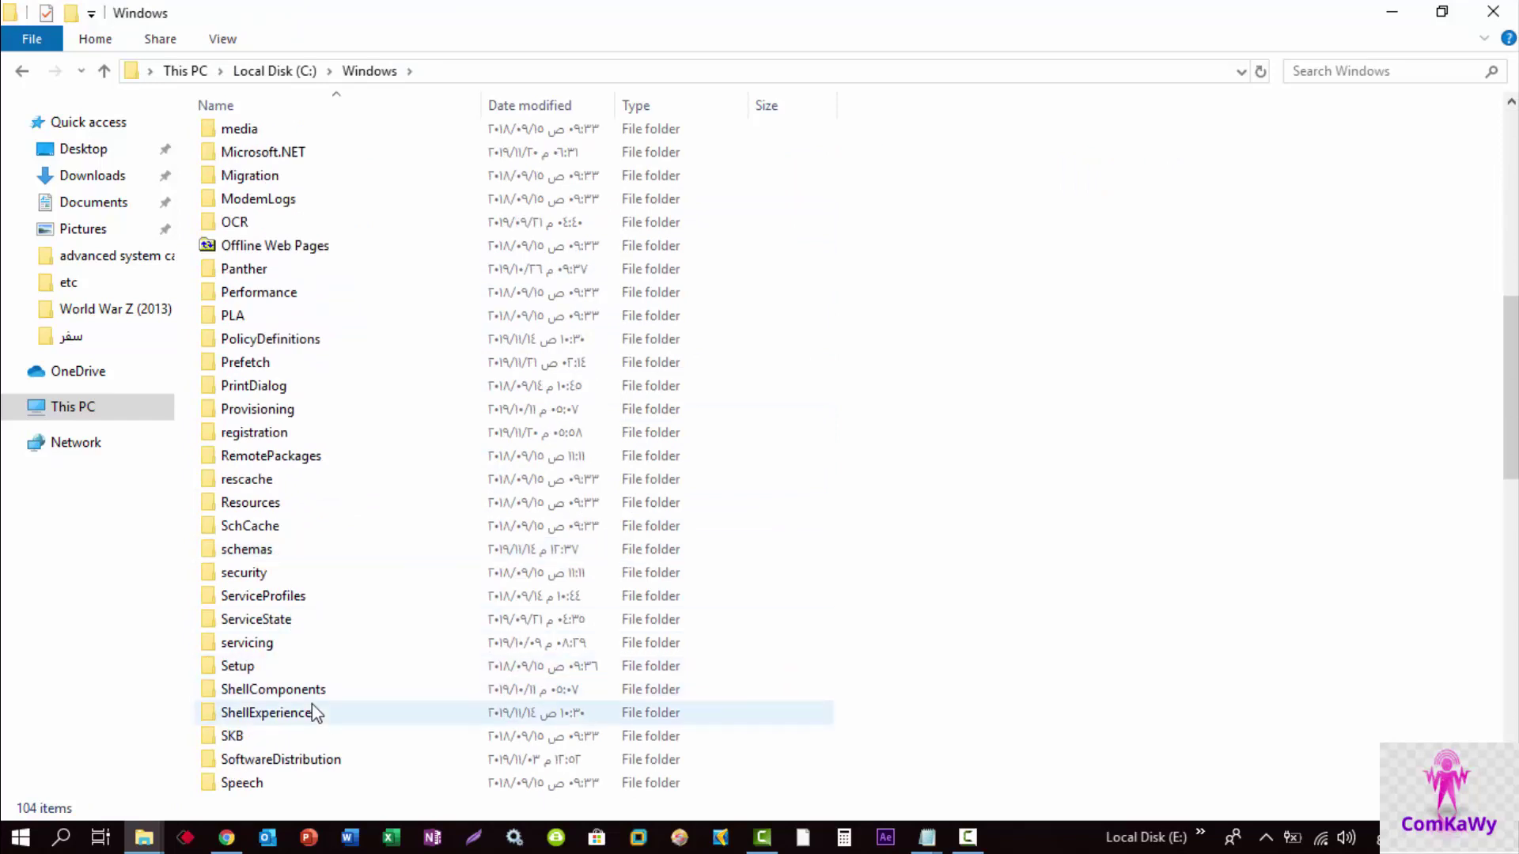
{"action": "scroll", "coordinate": [294, 542], "scroll_direction": "down", "scroll_amount": 3}
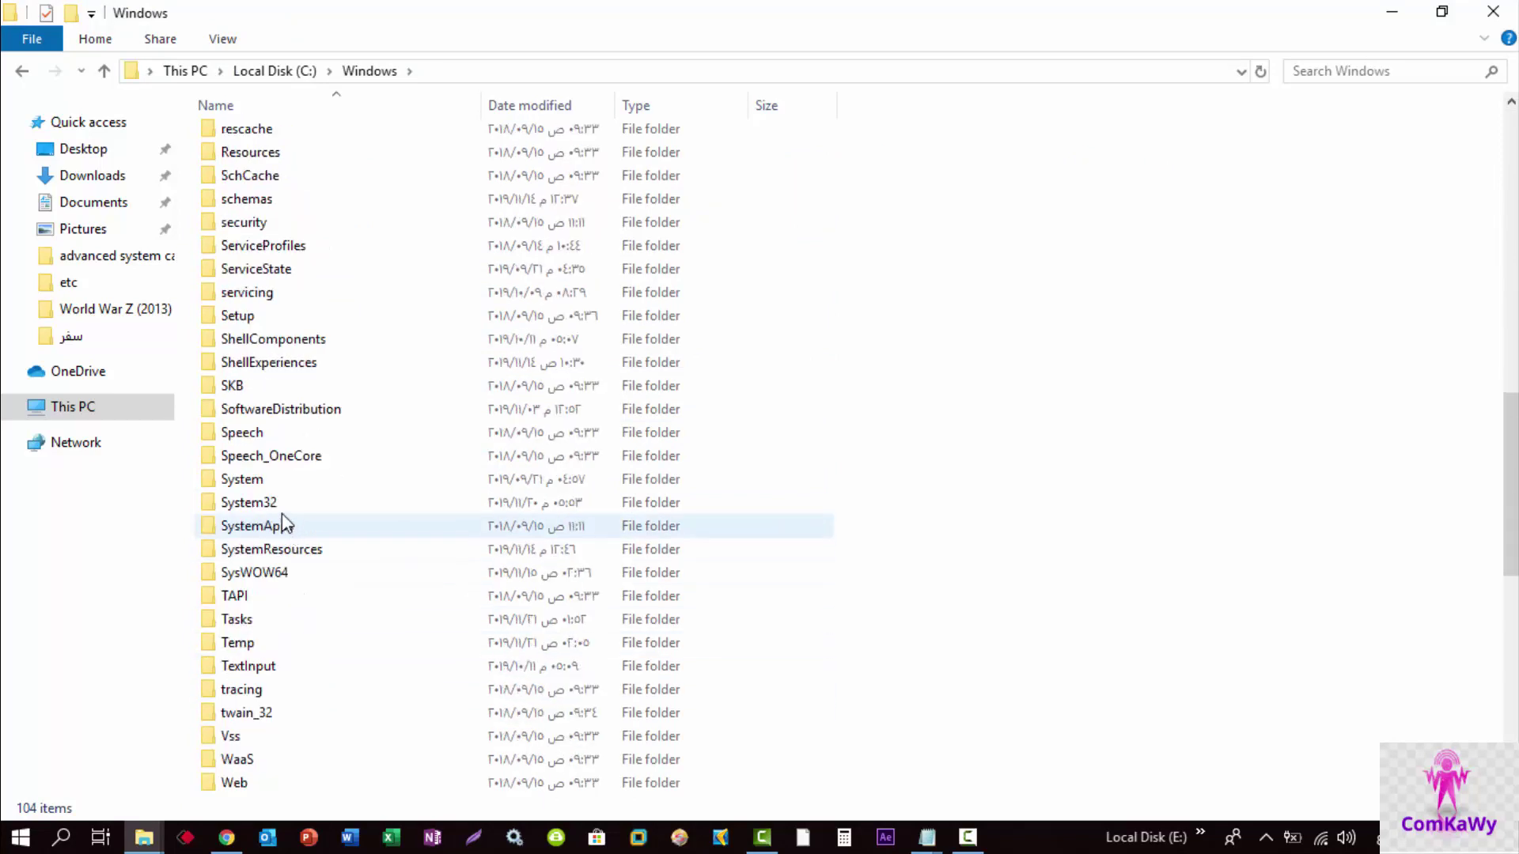
{"action": "left_click", "coordinate": [277, 504]}
{"action": "double_click", "coordinate": [277, 504]}
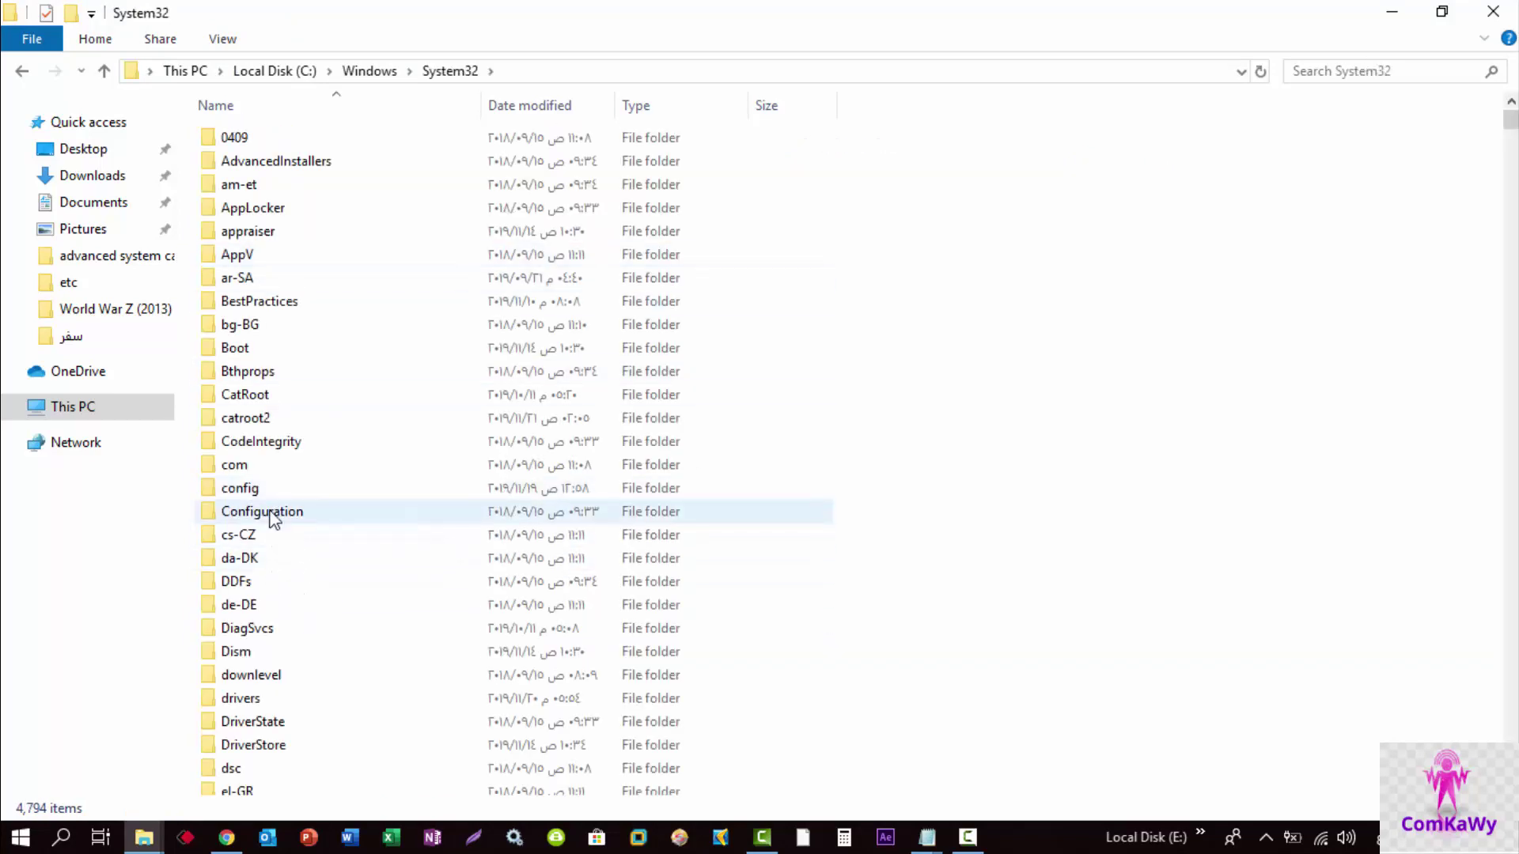
{"action": "scroll", "coordinate": [345, 468], "scroll_direction": "down", "scroll_amount": 2}
{"action": "double_click", "coordinate": [265, 573]}
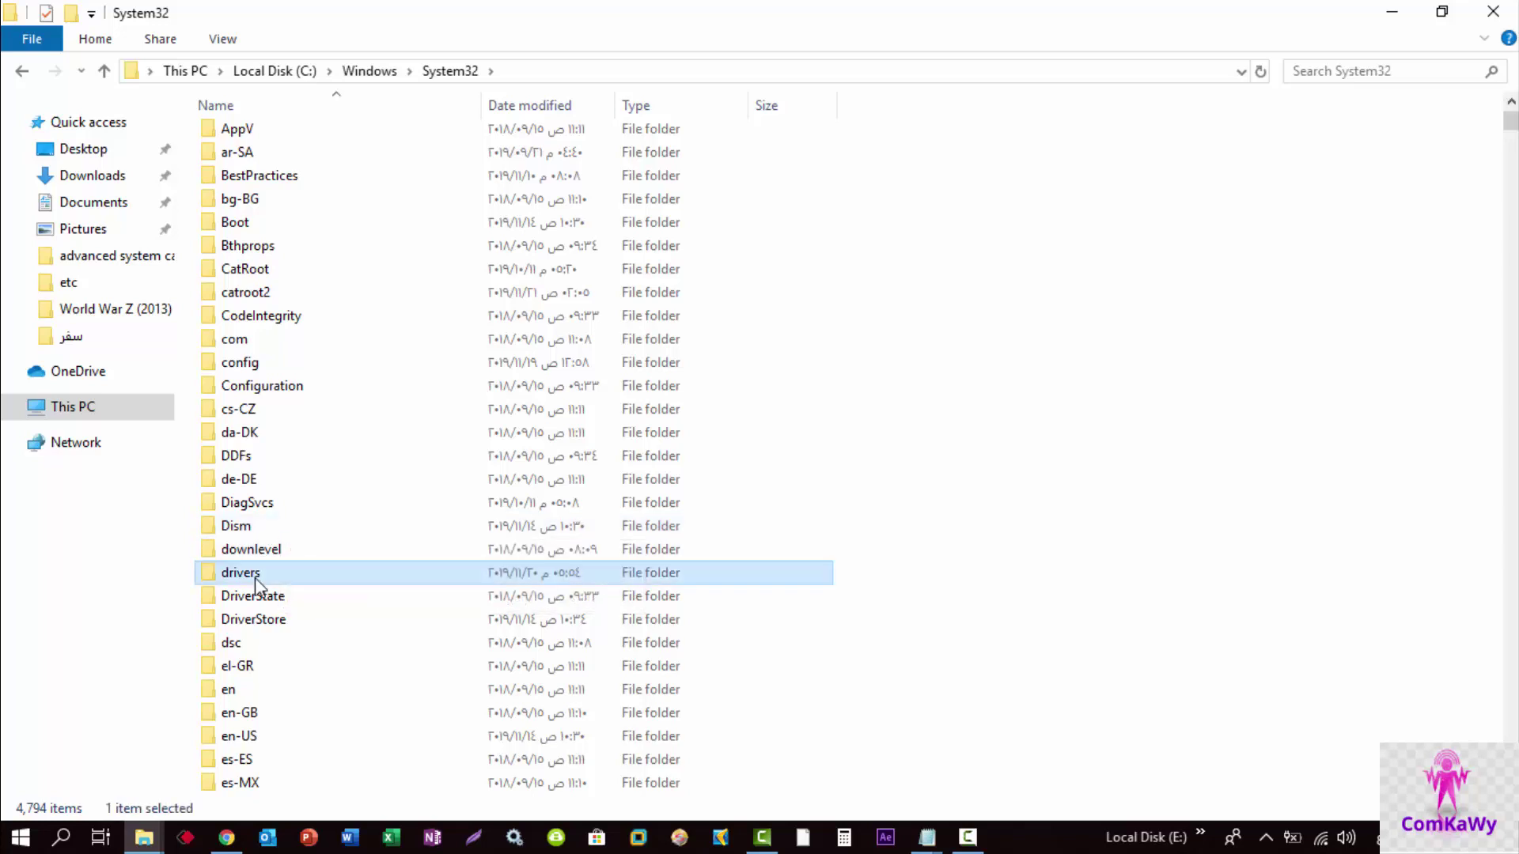
{"action": "double_click", "coordinate": [238, 187]}
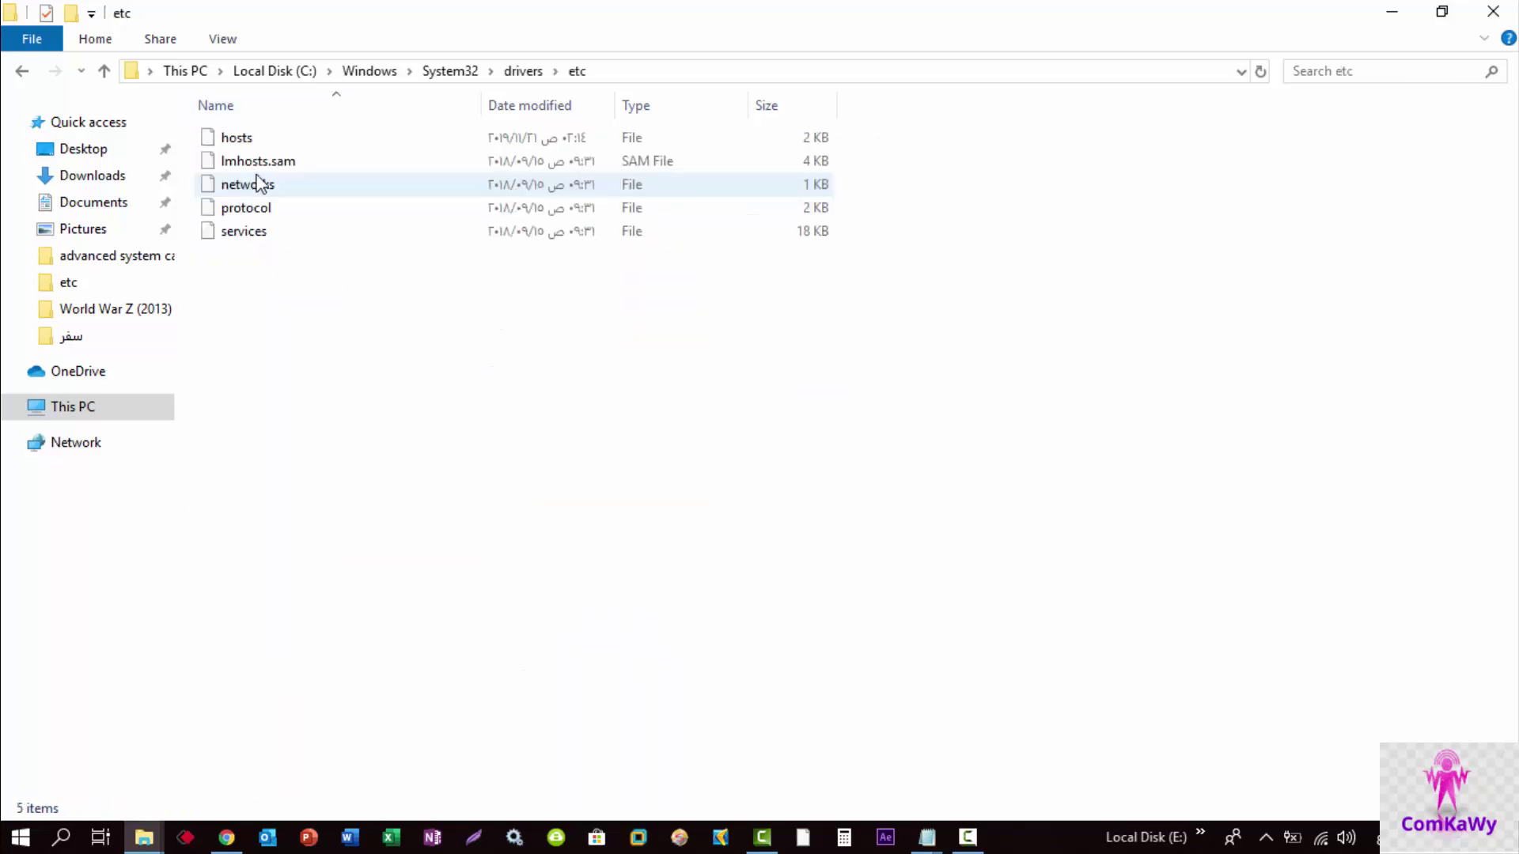
Open the hosts file from the etc folder in Notepad.
{"action": "left_click", "coordinate": [244, 148]}
{"action": "double_click", "coordinate": [244, 147]}
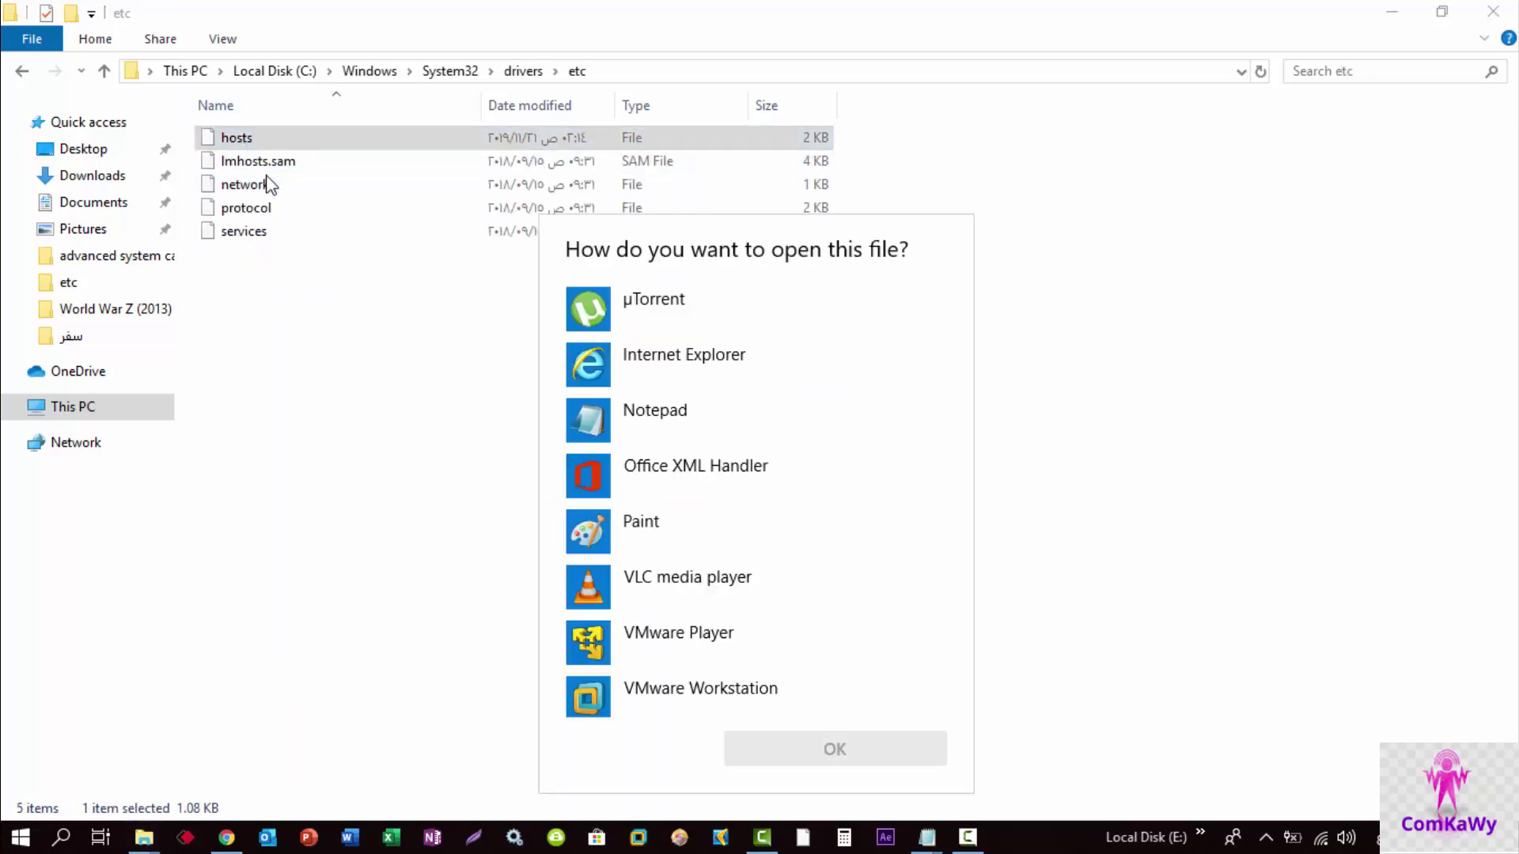
{"action": "left_click", "coordinate": [658, 432]}
{"action": "double_click", "coordinate": [661, 433]}
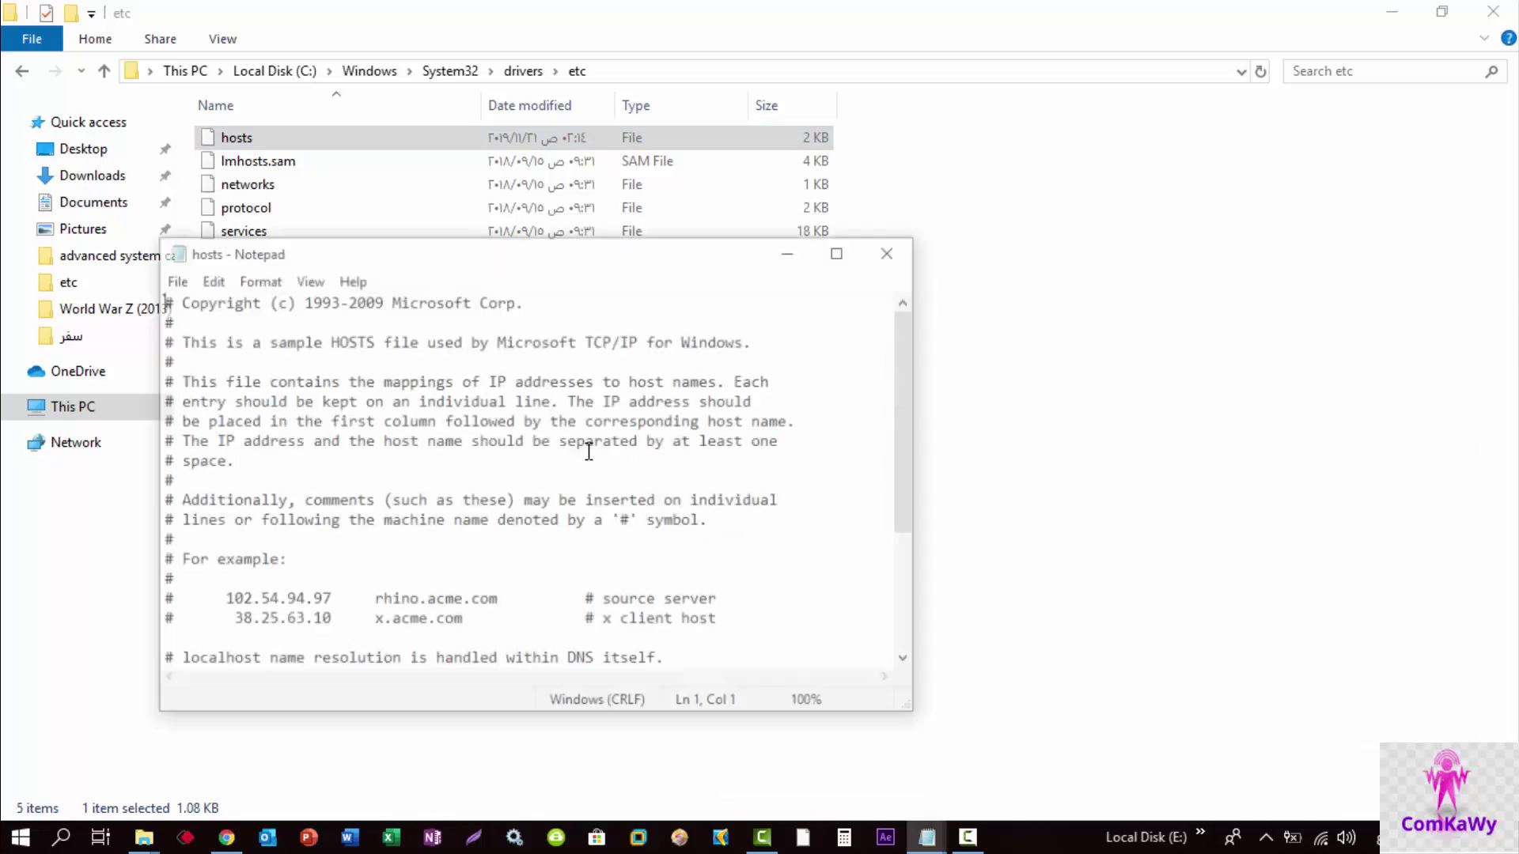
Paste the five copied 127.0.0.1 iobit.com lines at the end of the hosts file.
{"action": "scroll", "coordinate": [276, 613], "scroll_direction": "down", "scroll_amount": 4}
{"action": "left_click", "coordinate": [190, 658]}
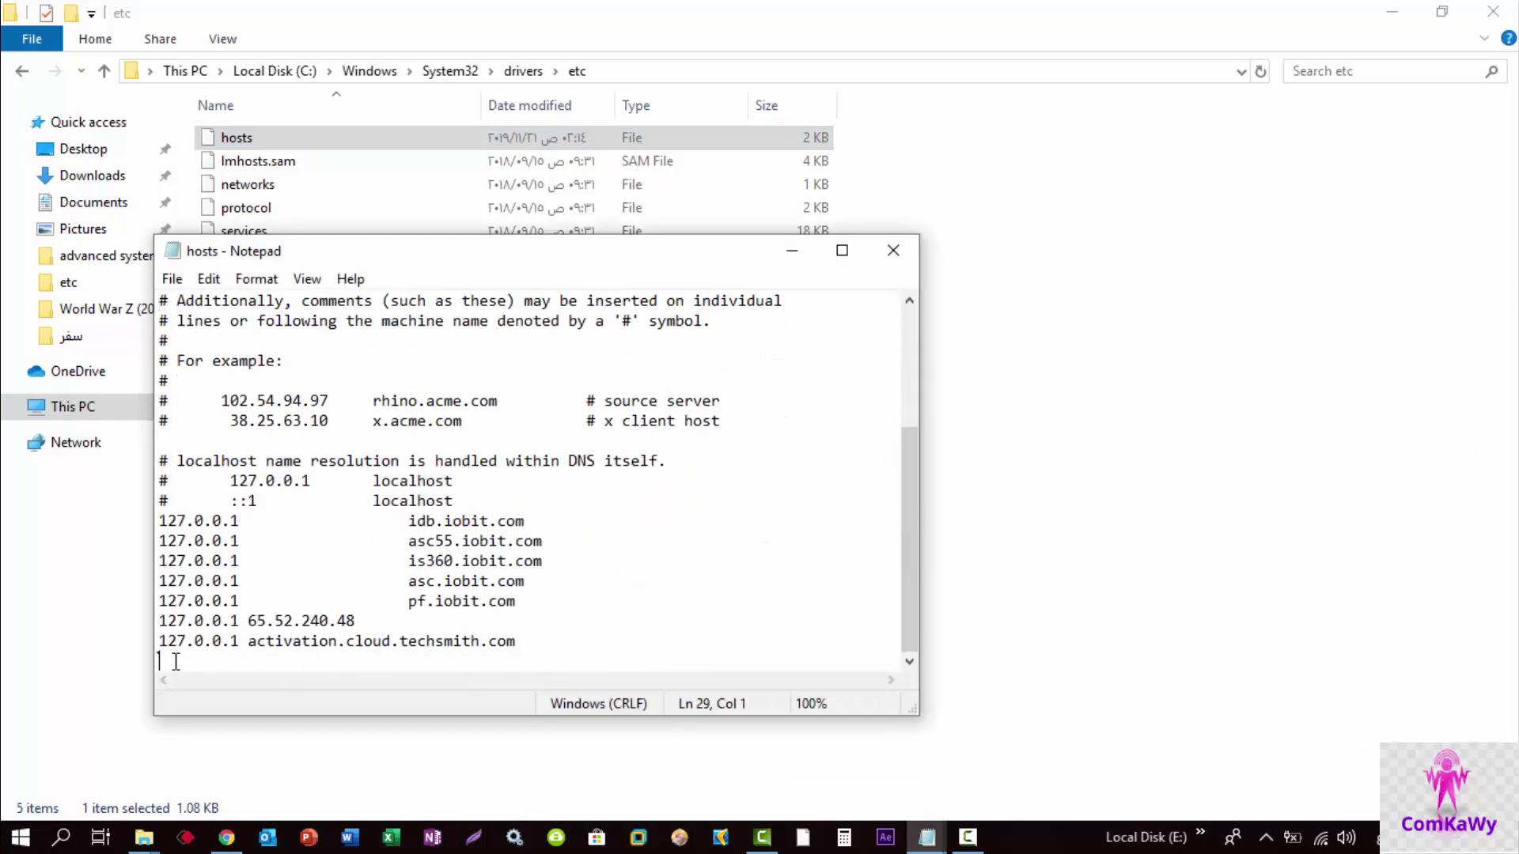
{"action": "right_click", "coordinate": [176, 662]}
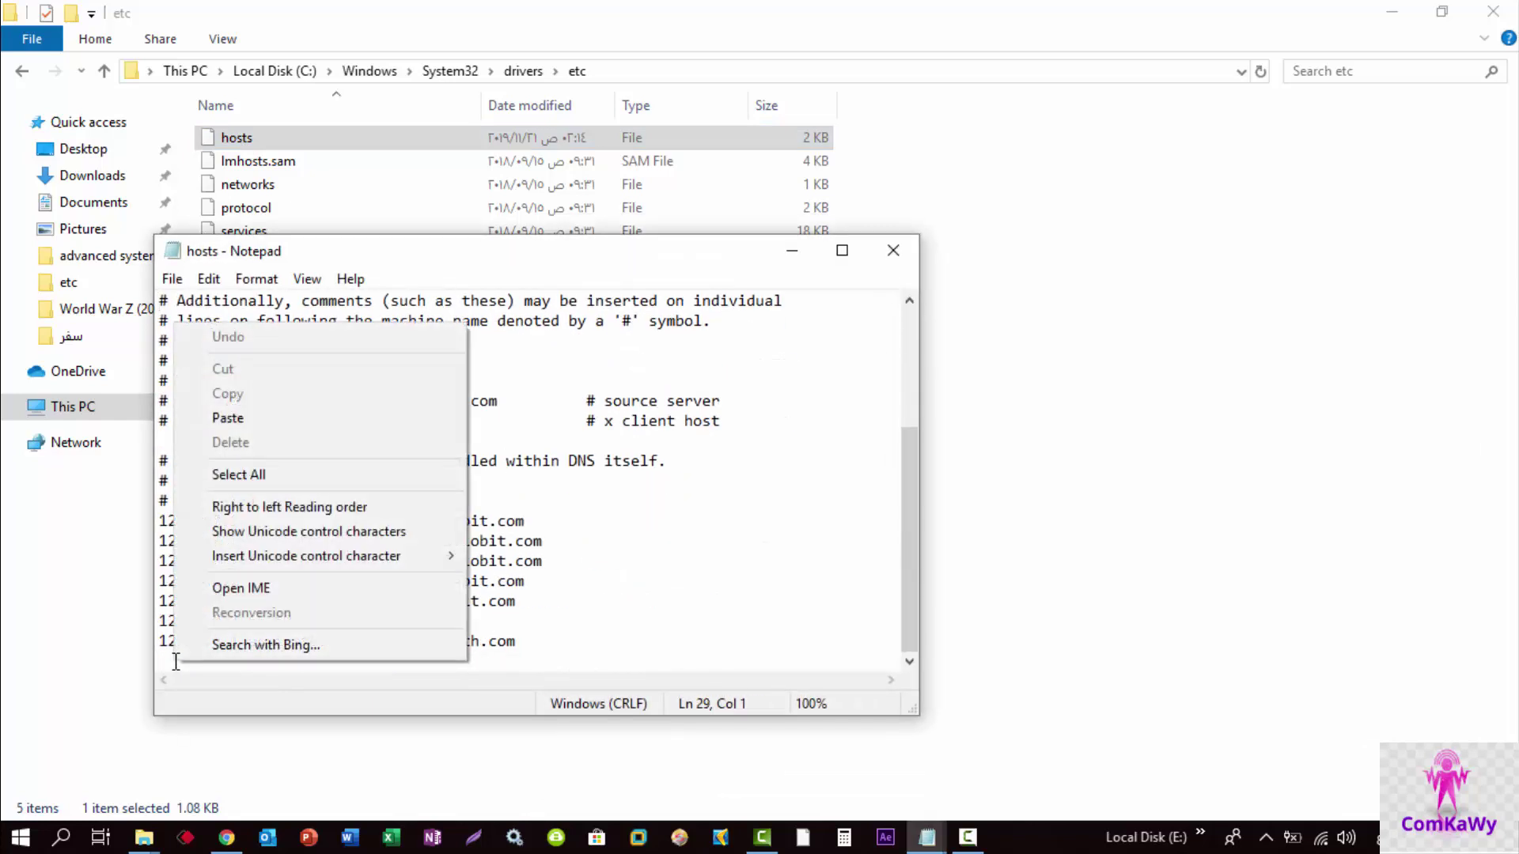
{"action": "left_click", "coordinate": [256, 423]}
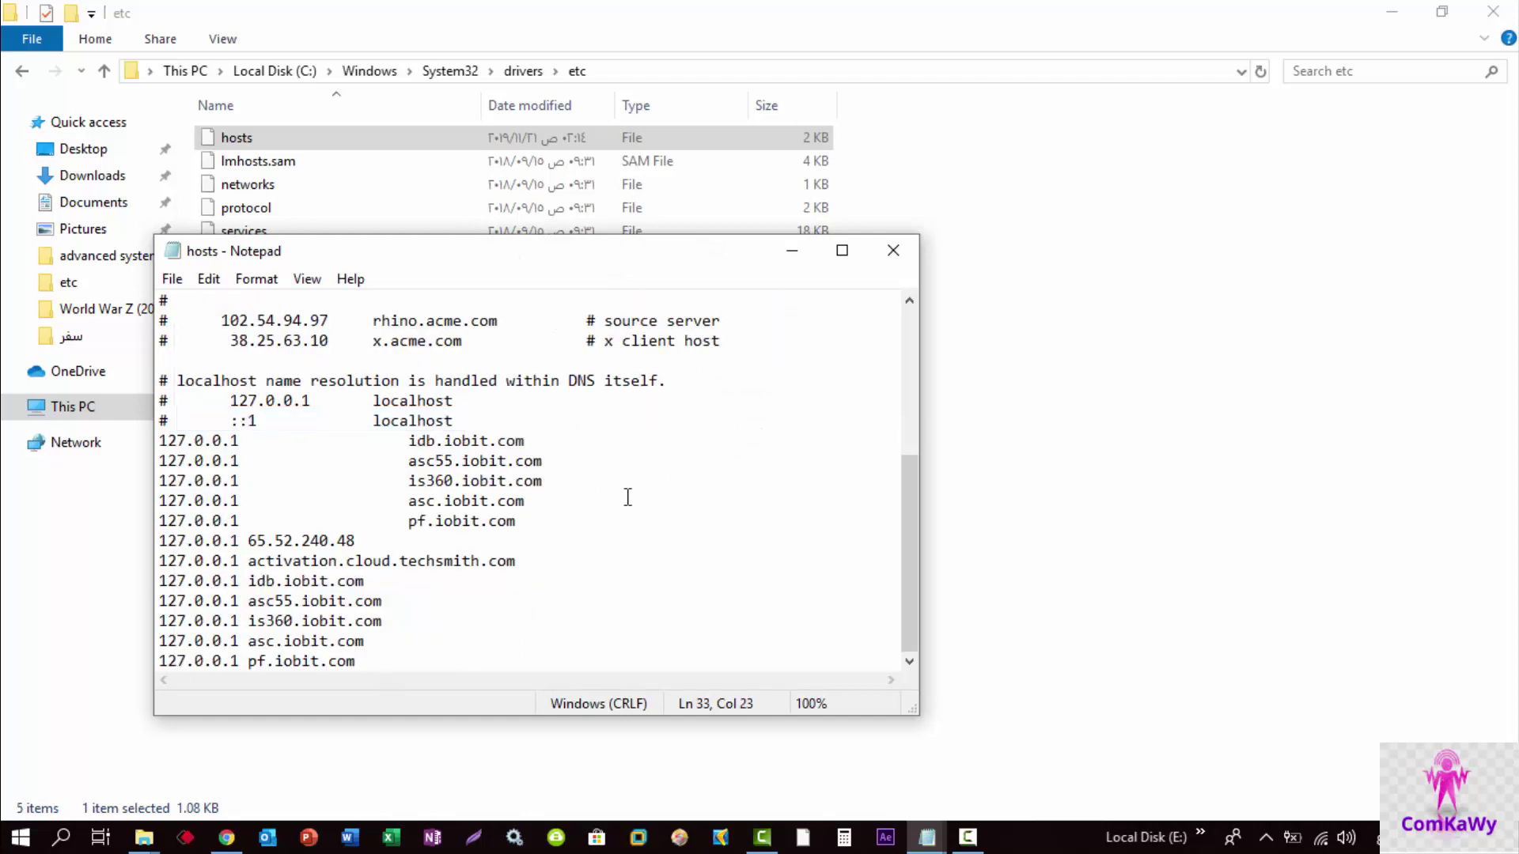
Save the edited hosts file to the Desktop as a text document named hosts.
{"action": "left_click", "coordinate": [893, 250]}
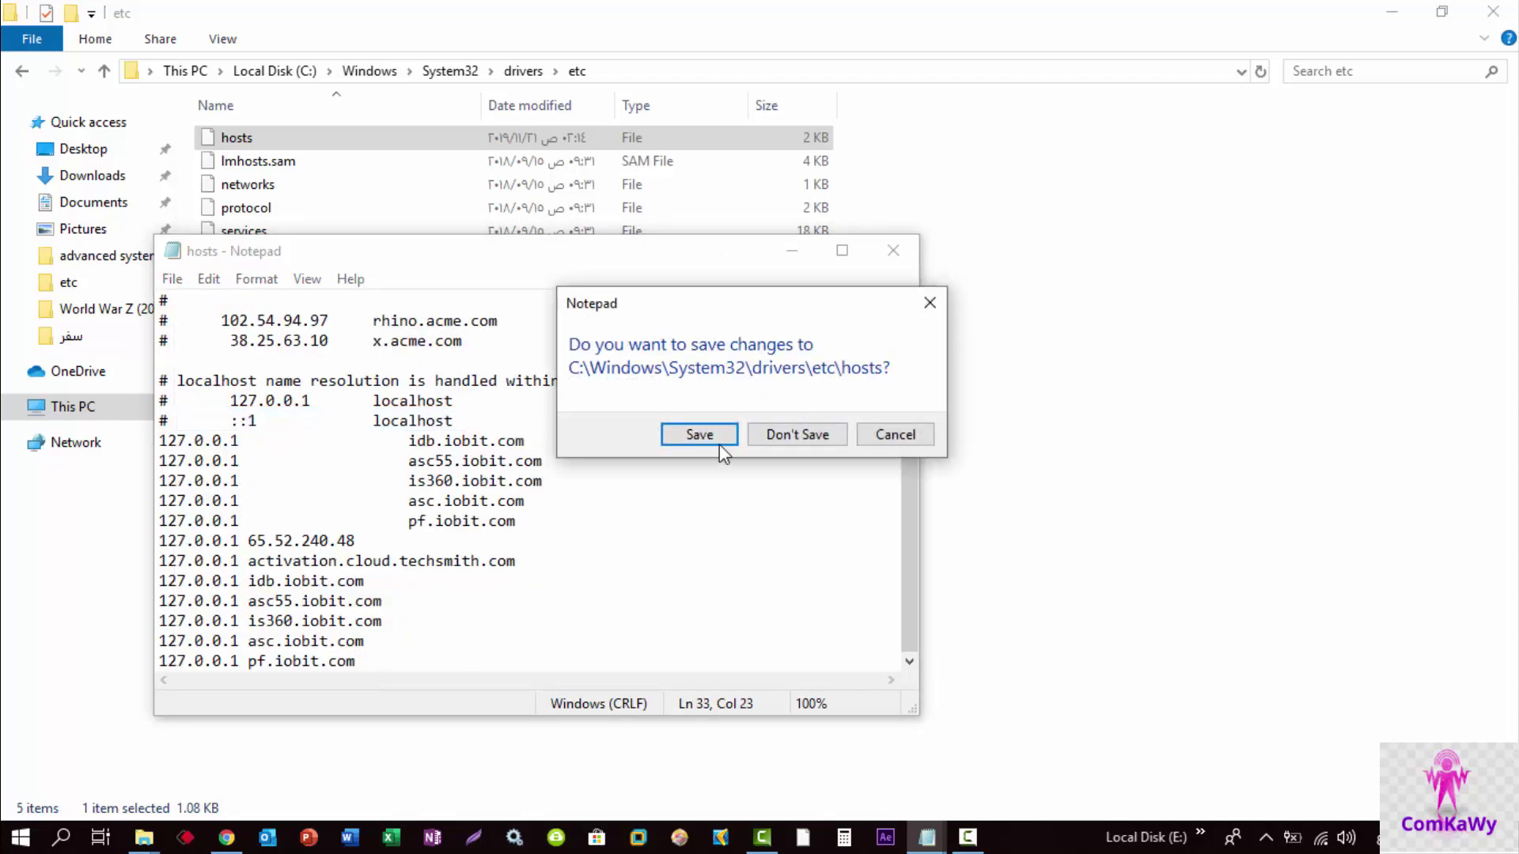
{"action": "left_click", "coordinate": [700, 435]}
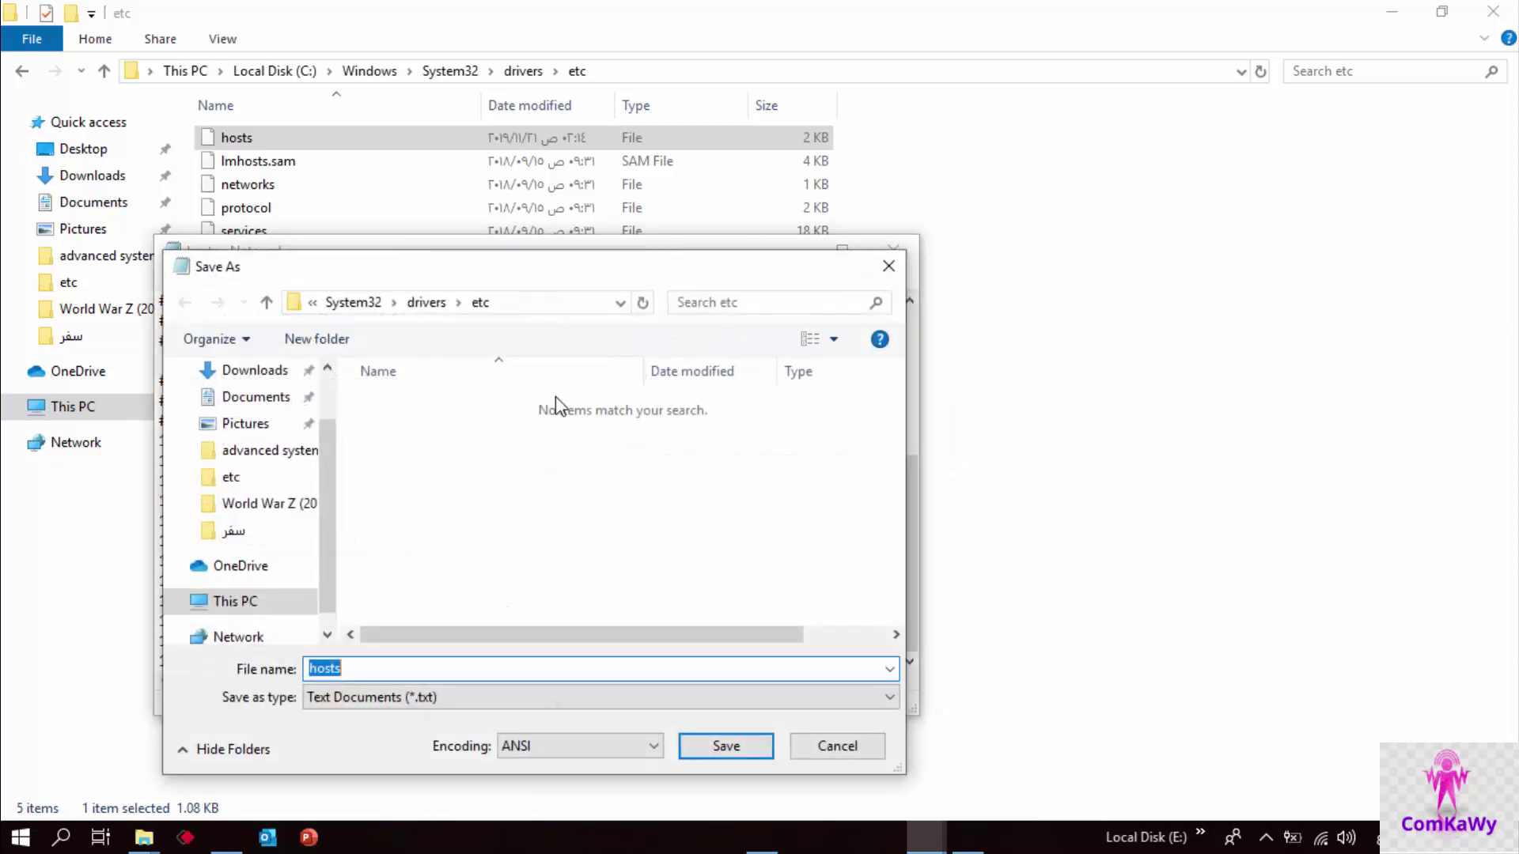
{"action": "left_click_drag", "start_coordinate": [512, 273], "coordinate": [837, 157]}
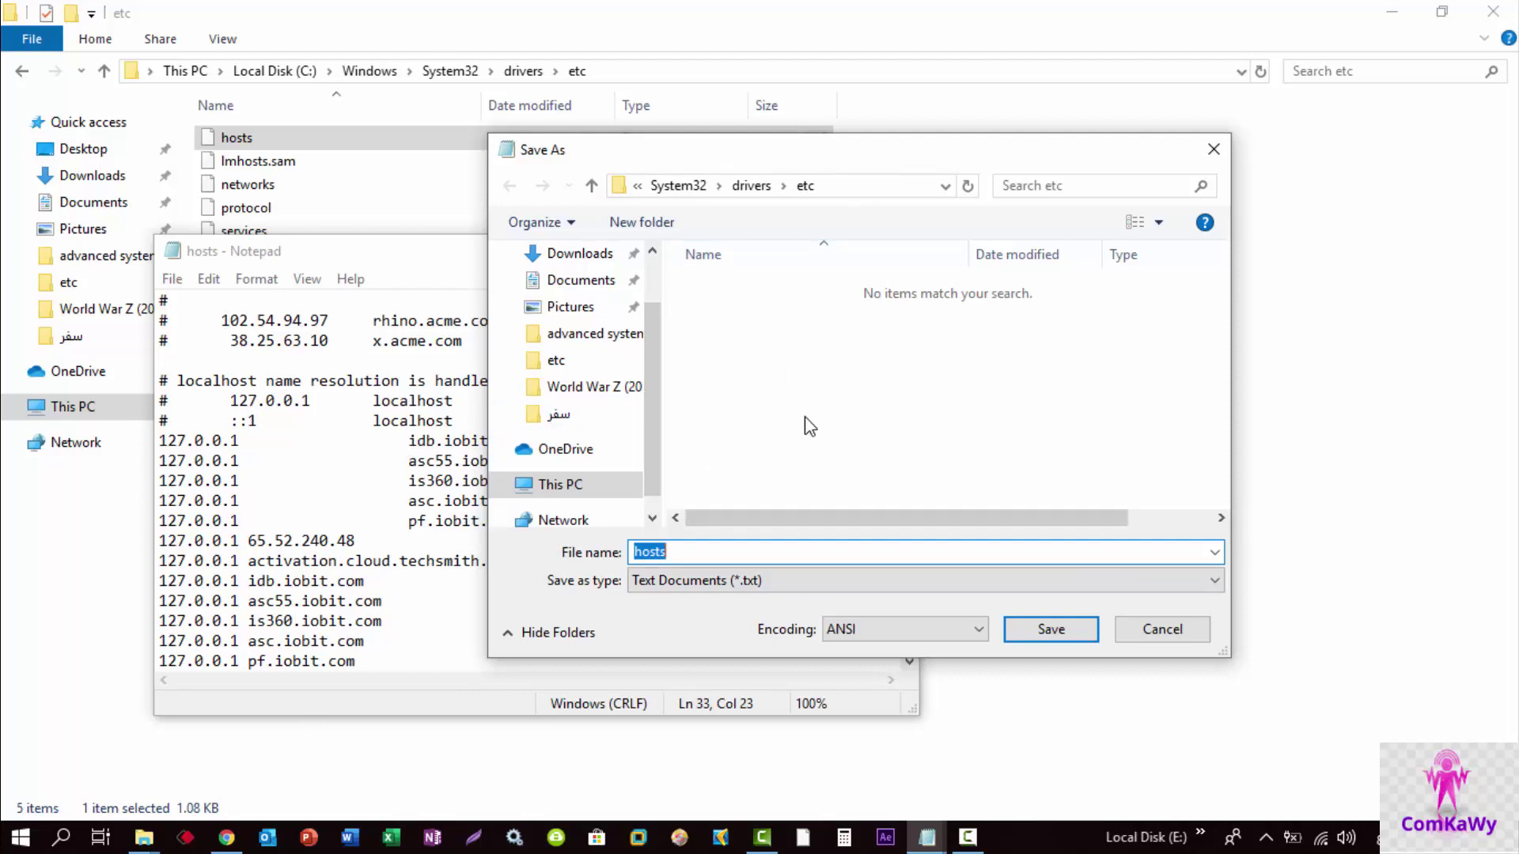
{"action": "scroll", "coordinate": [663, 289], "scroll_direction": "up", "scroll_amount": 2}
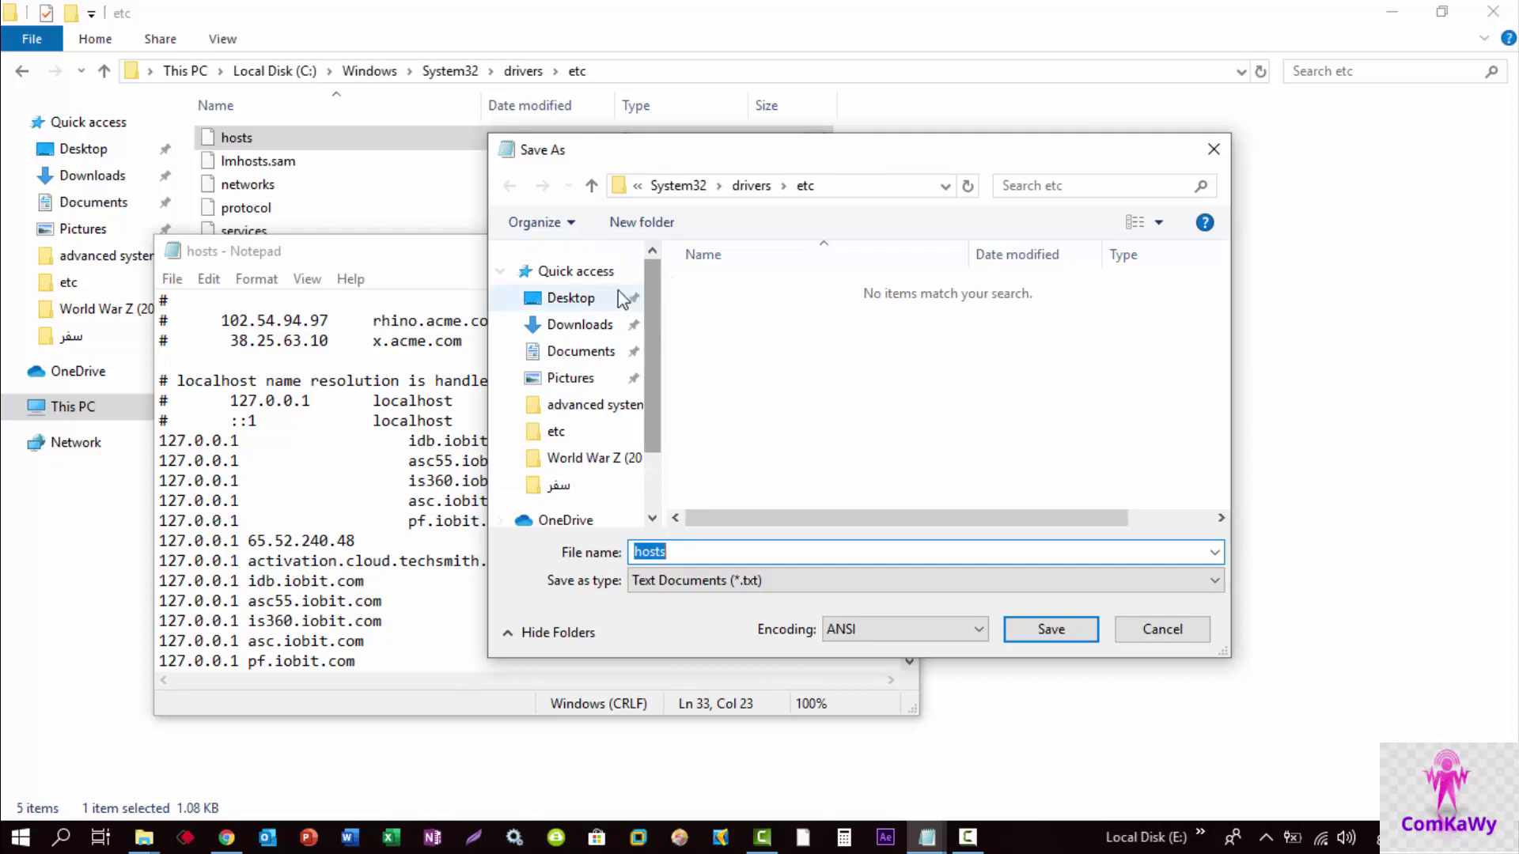
{"action": "left_click", "coordinate": [582, 298]}
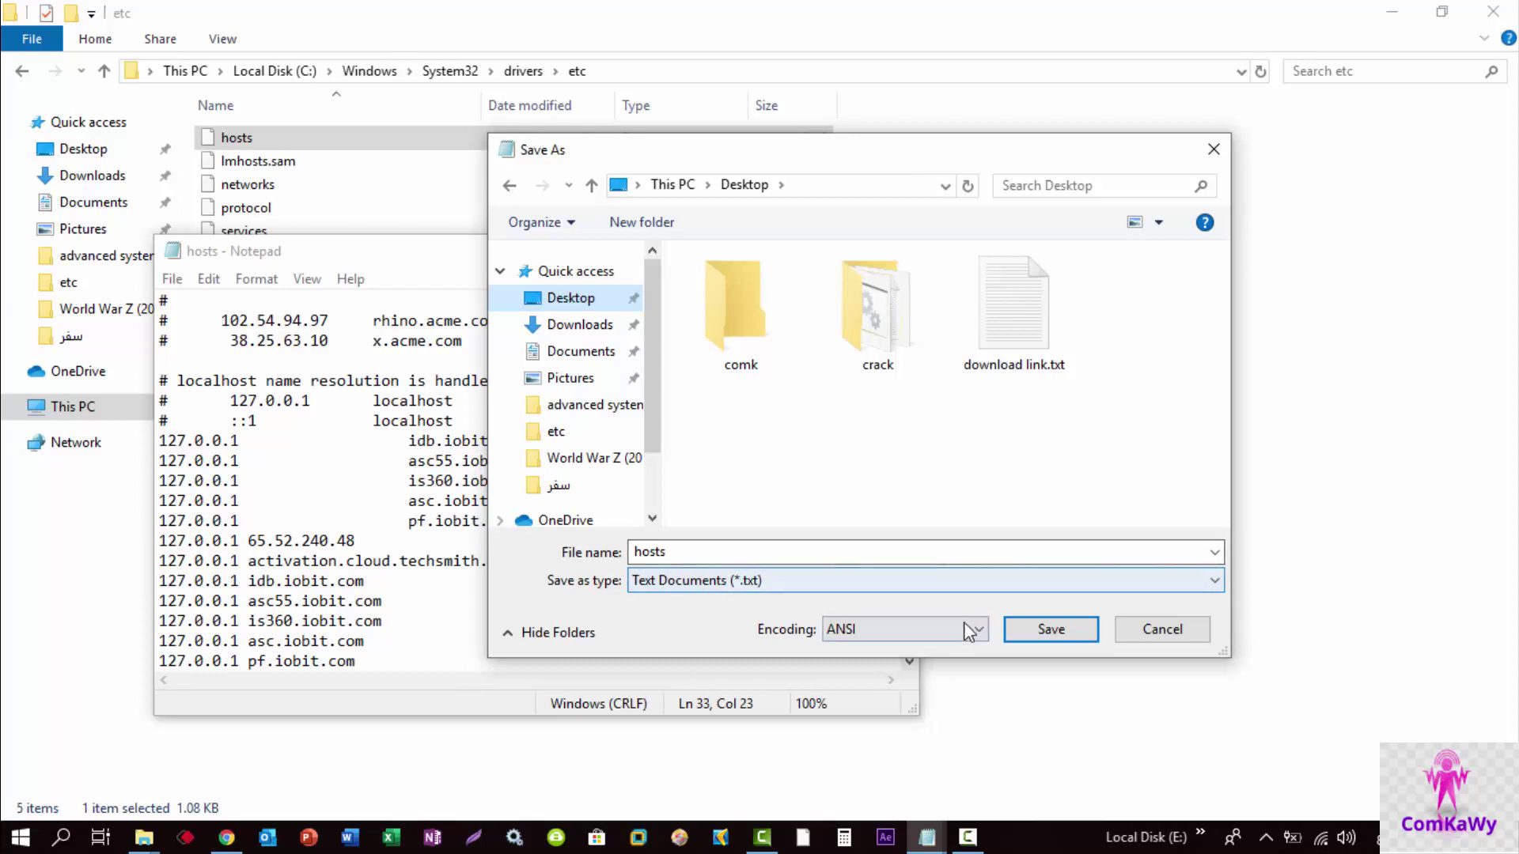
{"action": "left_click", "coordinate": [1039, 633]}
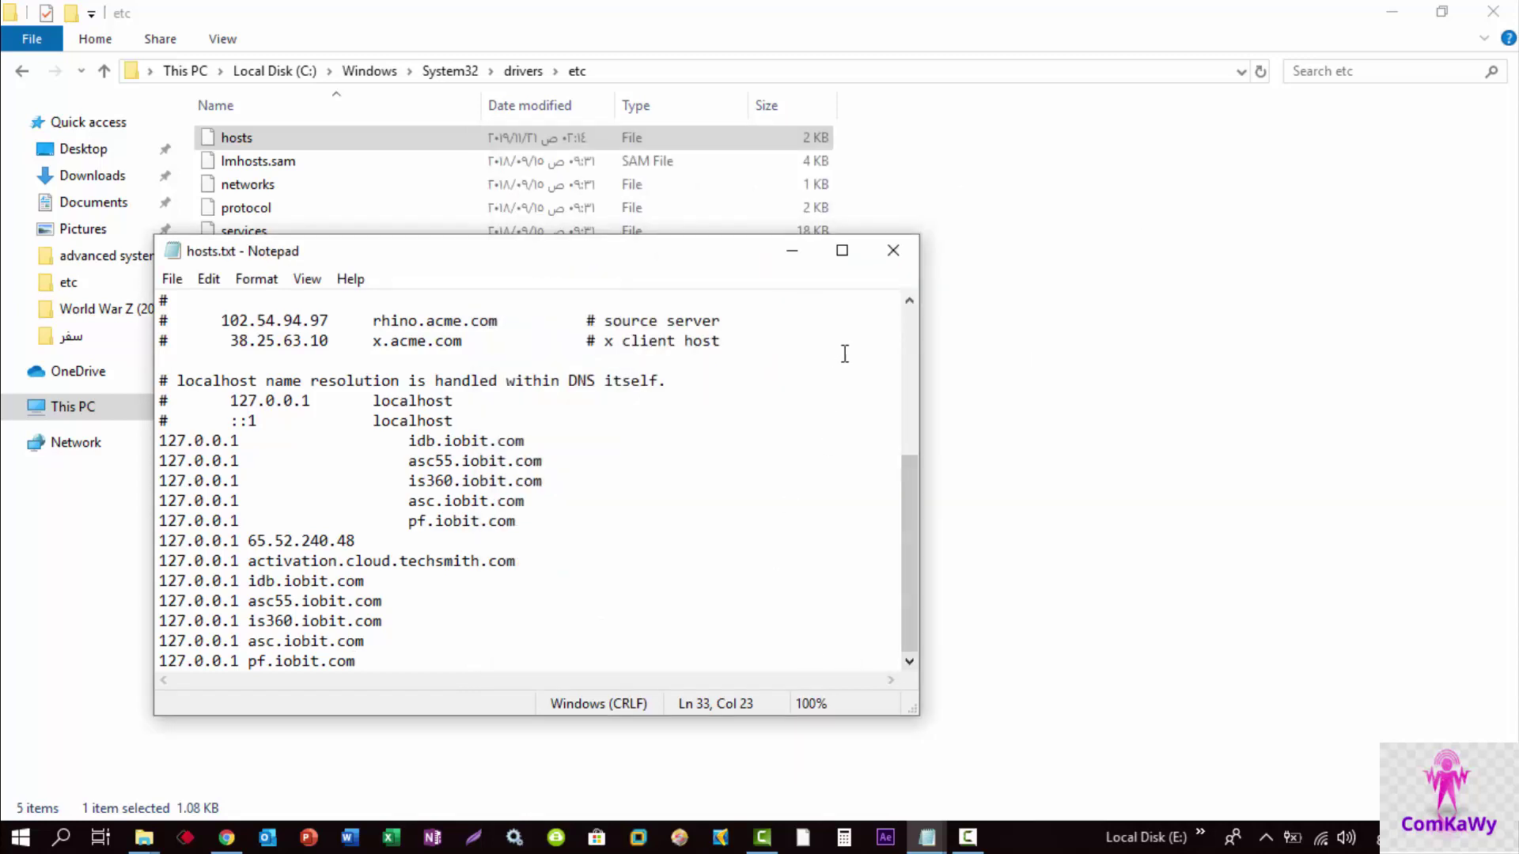
Close the saved text file and permanently delete the original hosts file from the etc folder.
{"action": "left_click", "coordinate": [898, 259]}
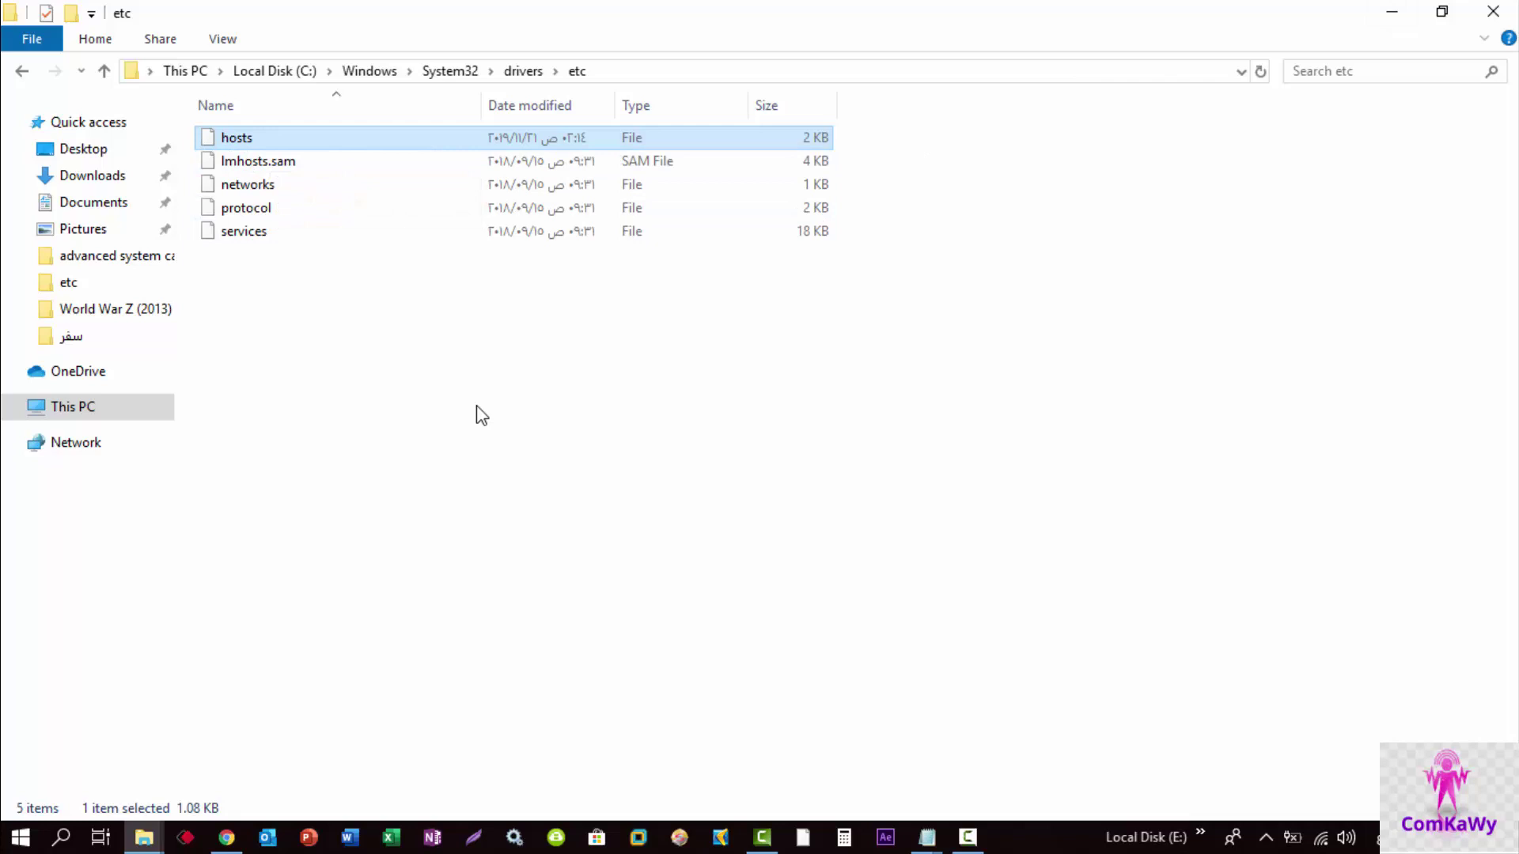
{"action": "key", "text": "shift+Delete"}
{"action": "key", "text": "Return"}
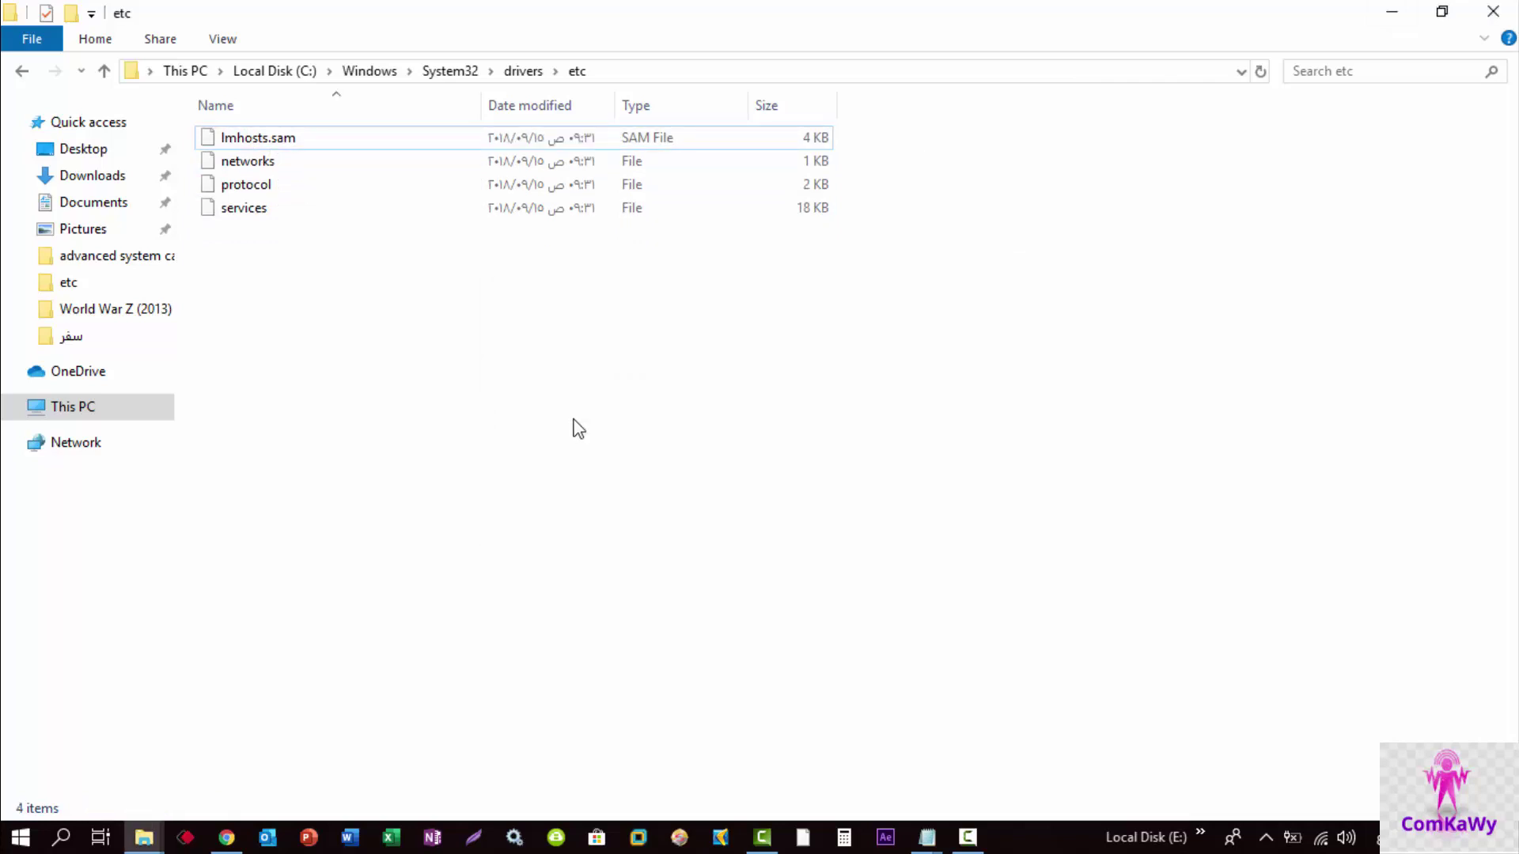
Turn hiding of extensions for known file types on and back off in the folder options, and accept the settings.
{"action": "left_click", "coordinate": [96, 40]}
{"action": "left_click", "coordinate": [218, 39]}
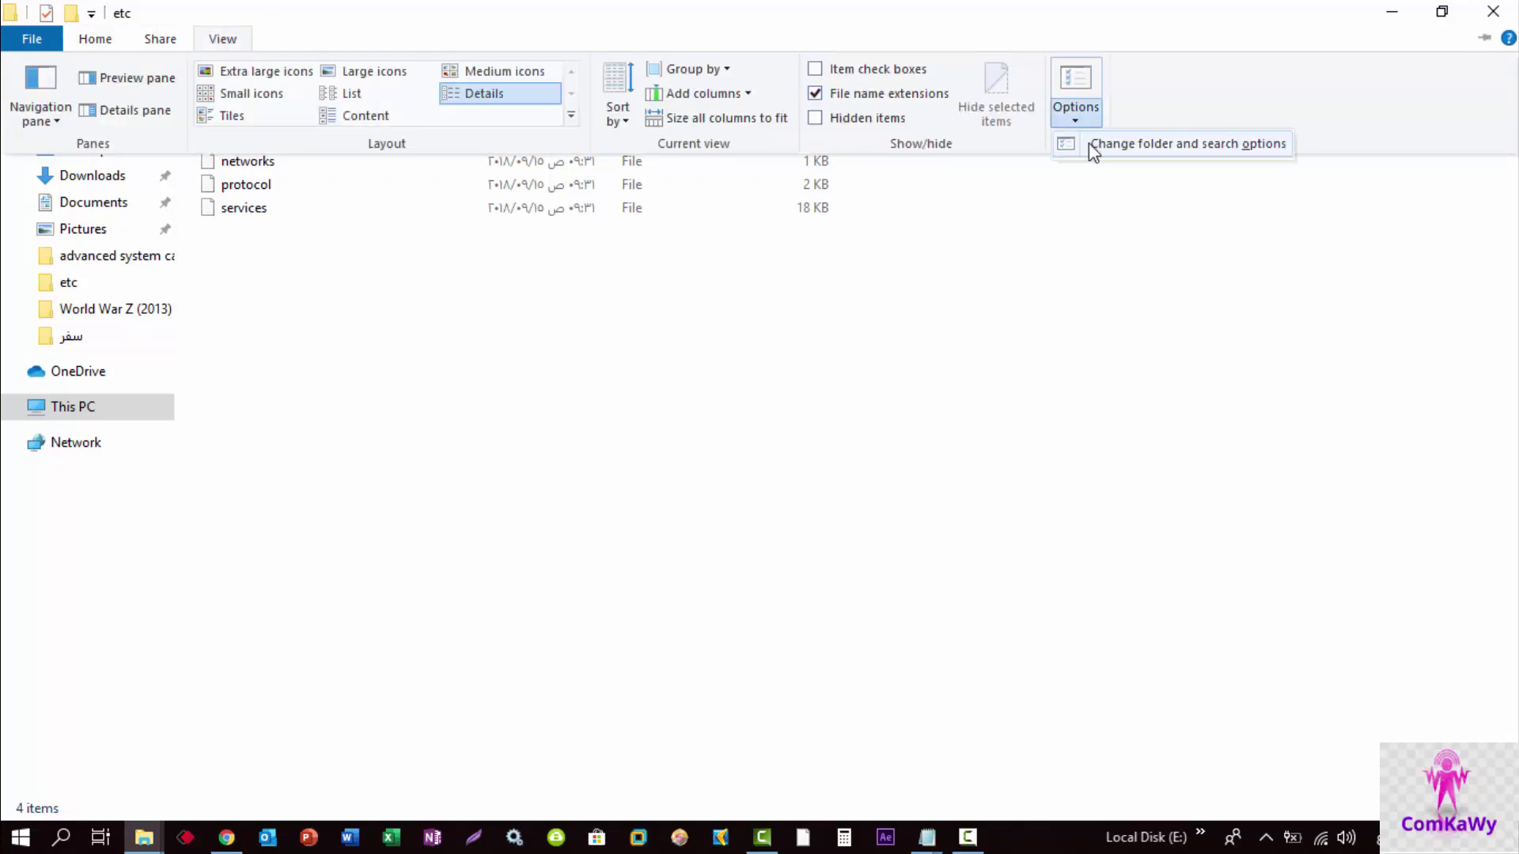
{"action": "left_click", "coordinate": [433, 236]}
{"action": "left_click", "coordinate": [109, 165]}
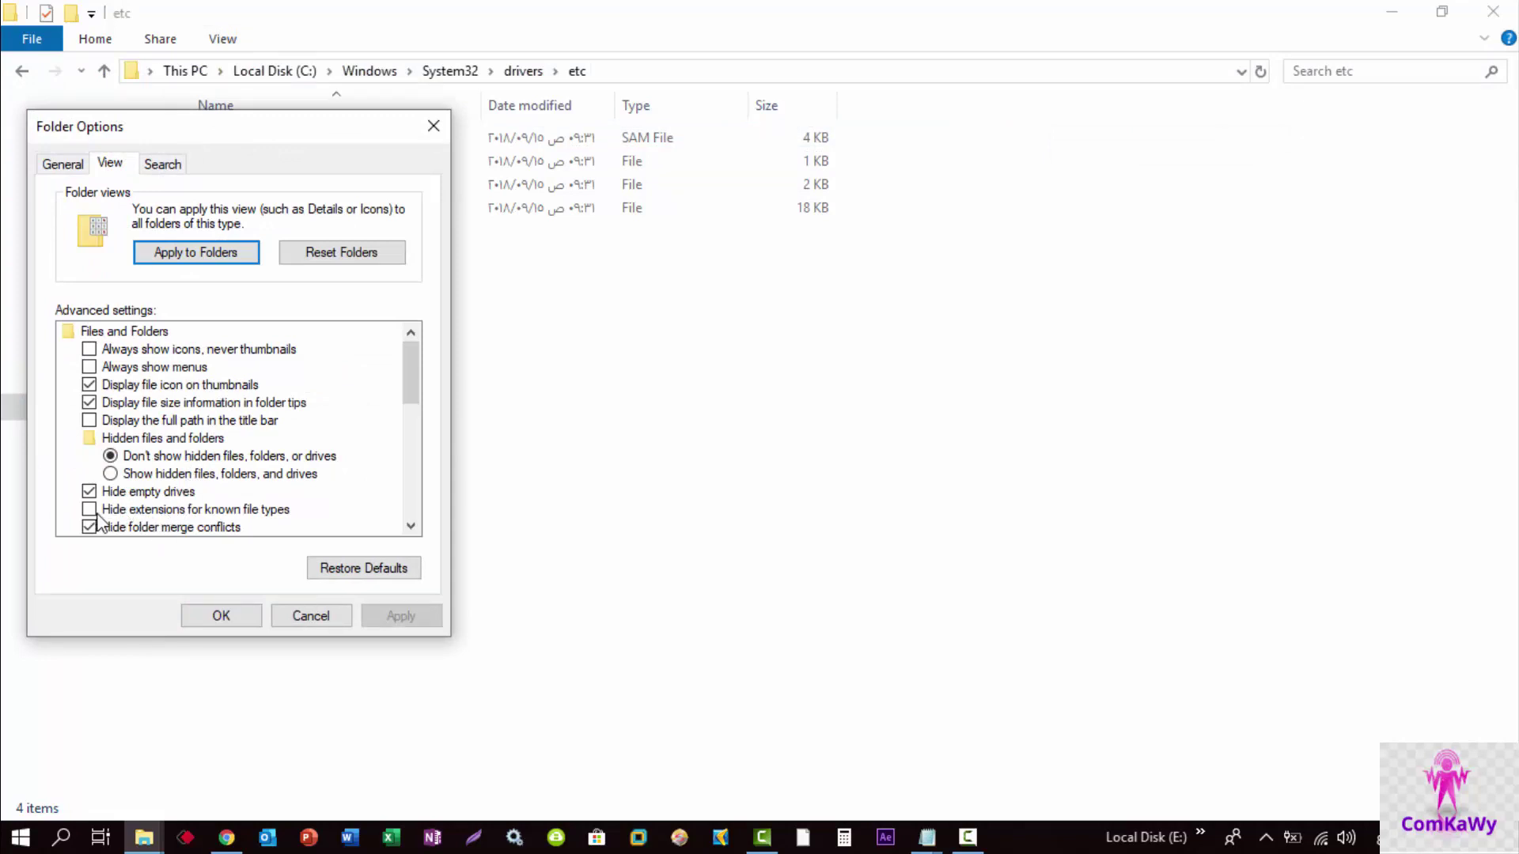
{"action": "left_click", "coordinate": [90, 510]}
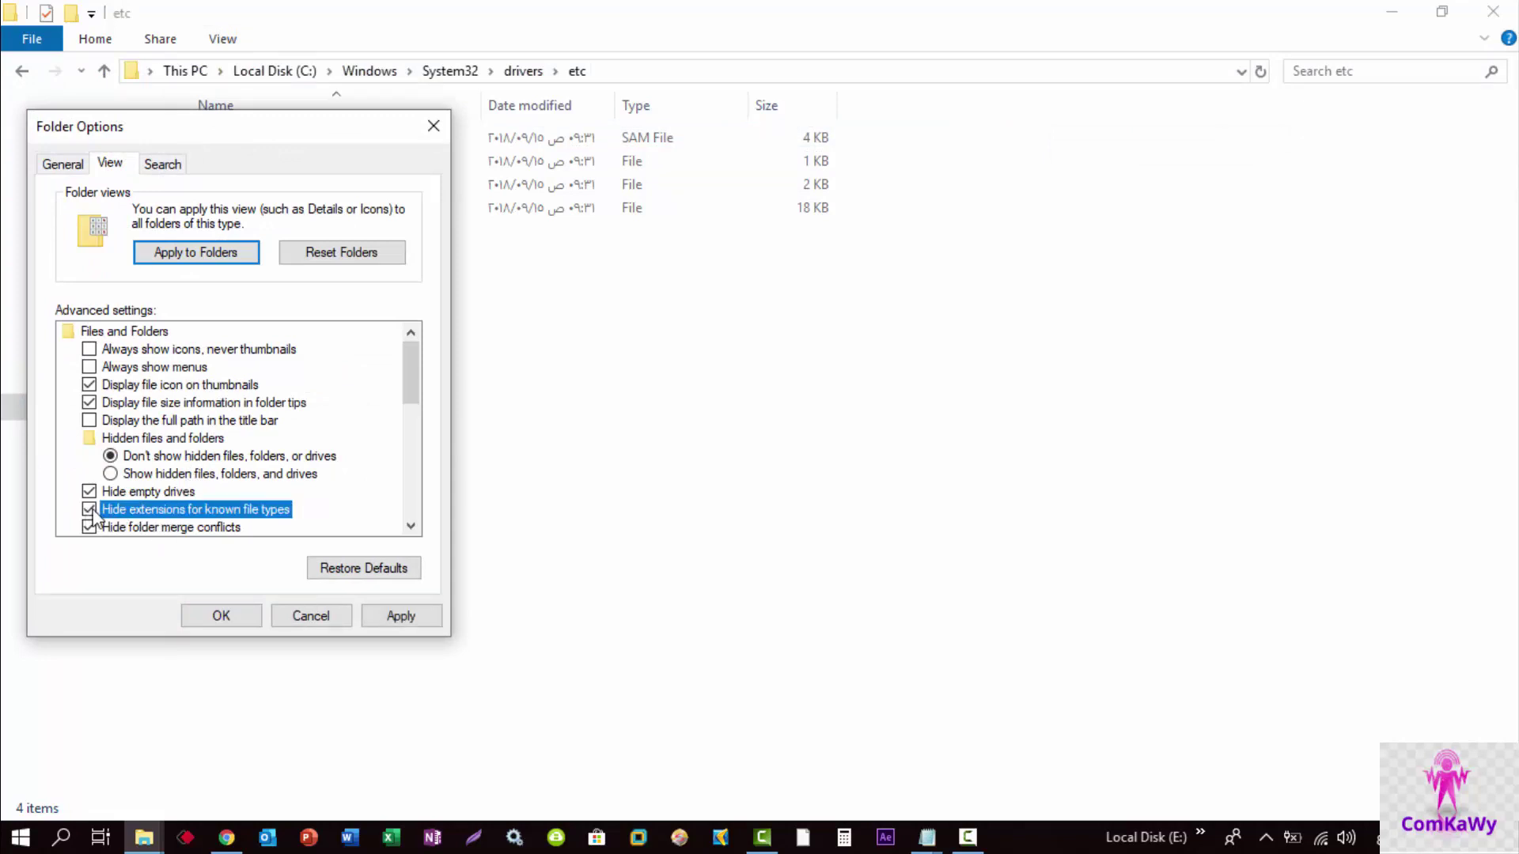
{"action": "left_click", "coordinate": [89, 509]}
{"action": "left_click", "coordinate": [209, 617]}
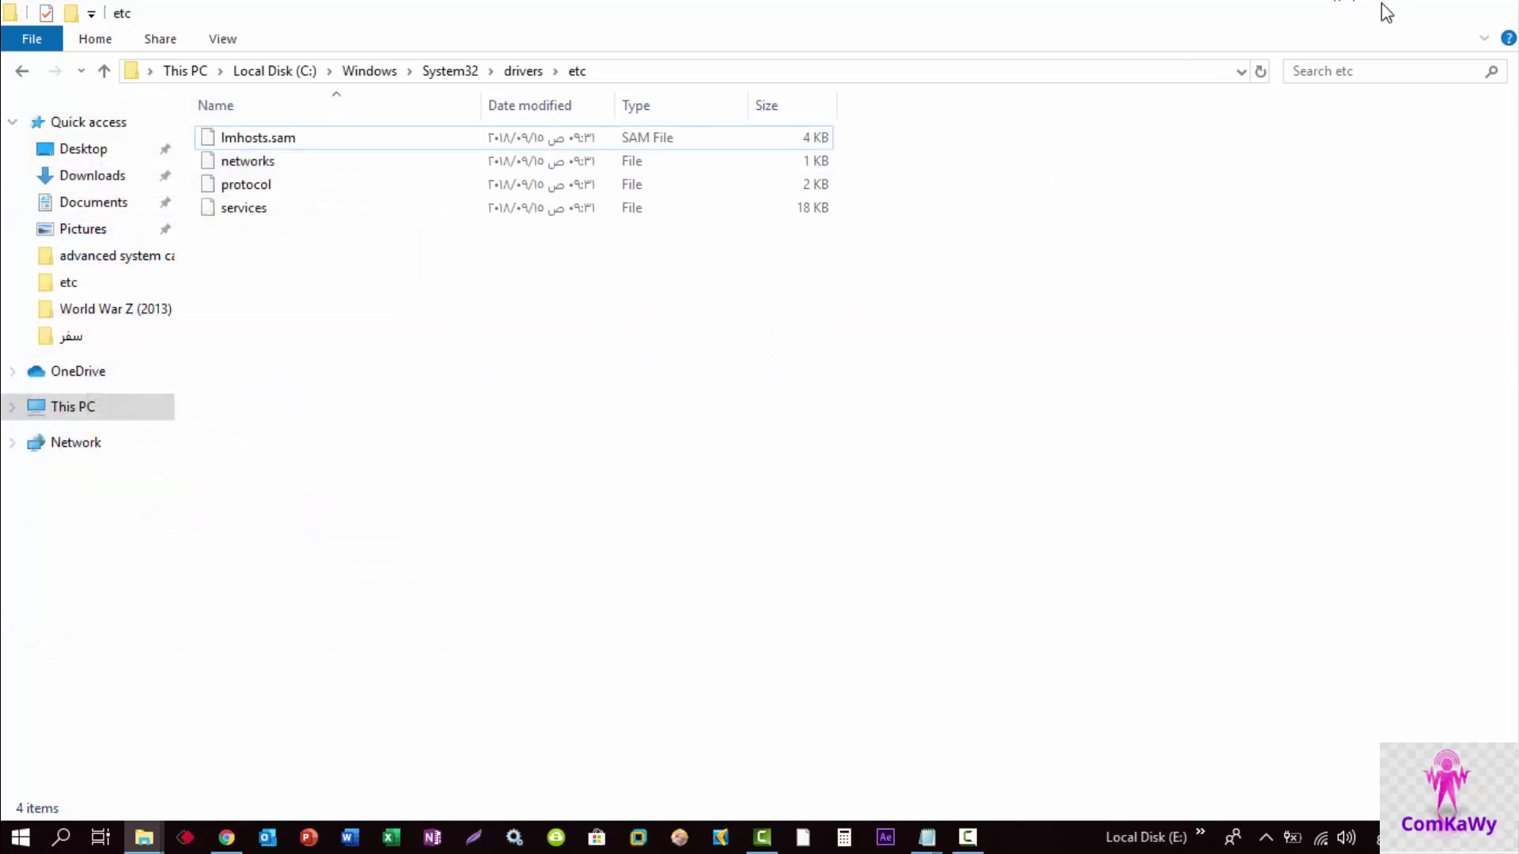
Minimise the etc folder, move hosts.txt beside the asc9-setup file on the desktop, and open it to review its contents.
{"action": "left_click", "coordinate": [1390, 11]}
{"action": "left_click_drag", "start_coordinate": [208, 331], "coordinate": [1064, 227]}
{"action": "double_click", "coordinate": [1064, 227]}
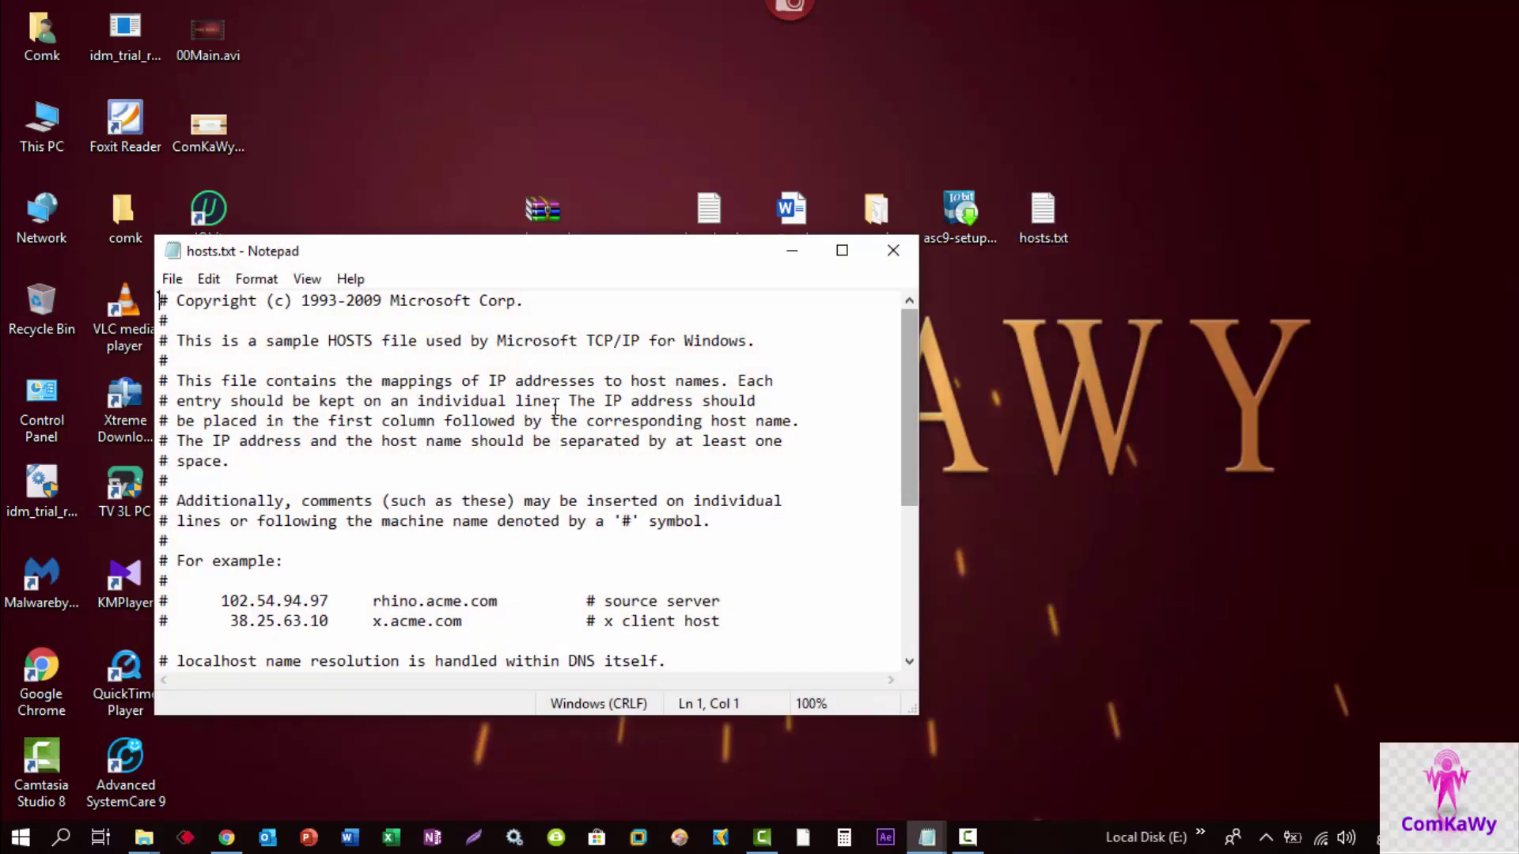
{"action": "scroll", "coordinate": [294, 484], "scroll_direction": "down", "scroll_amount": 5}
{"action": "scroll", "coordinate": [281, 490], "scroll_direction": "up", "scroll_amount": 5}
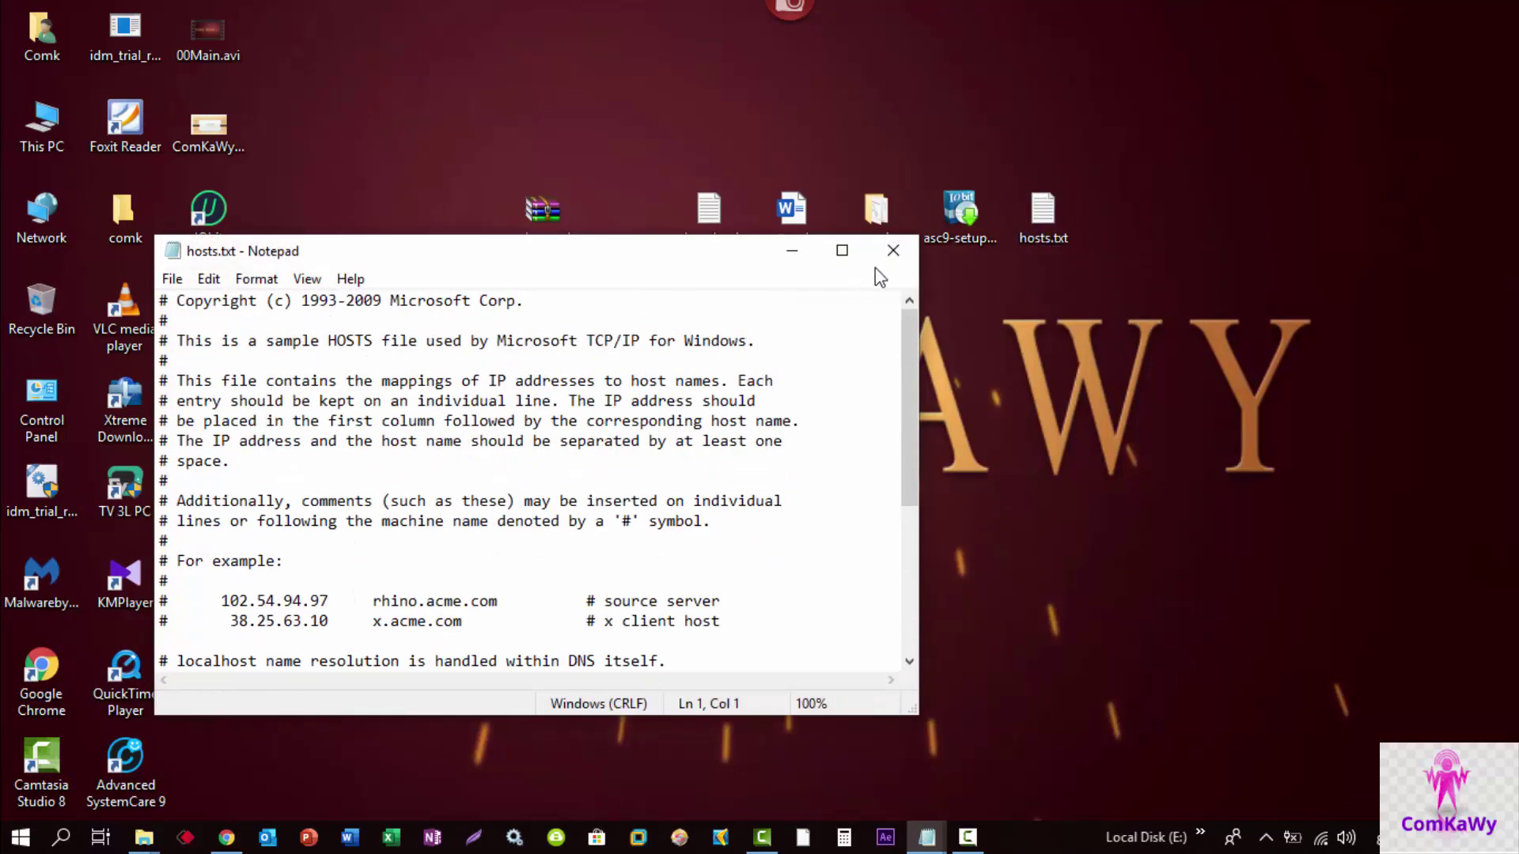
{"action": "left_click", "coordinate": [893, 250]}
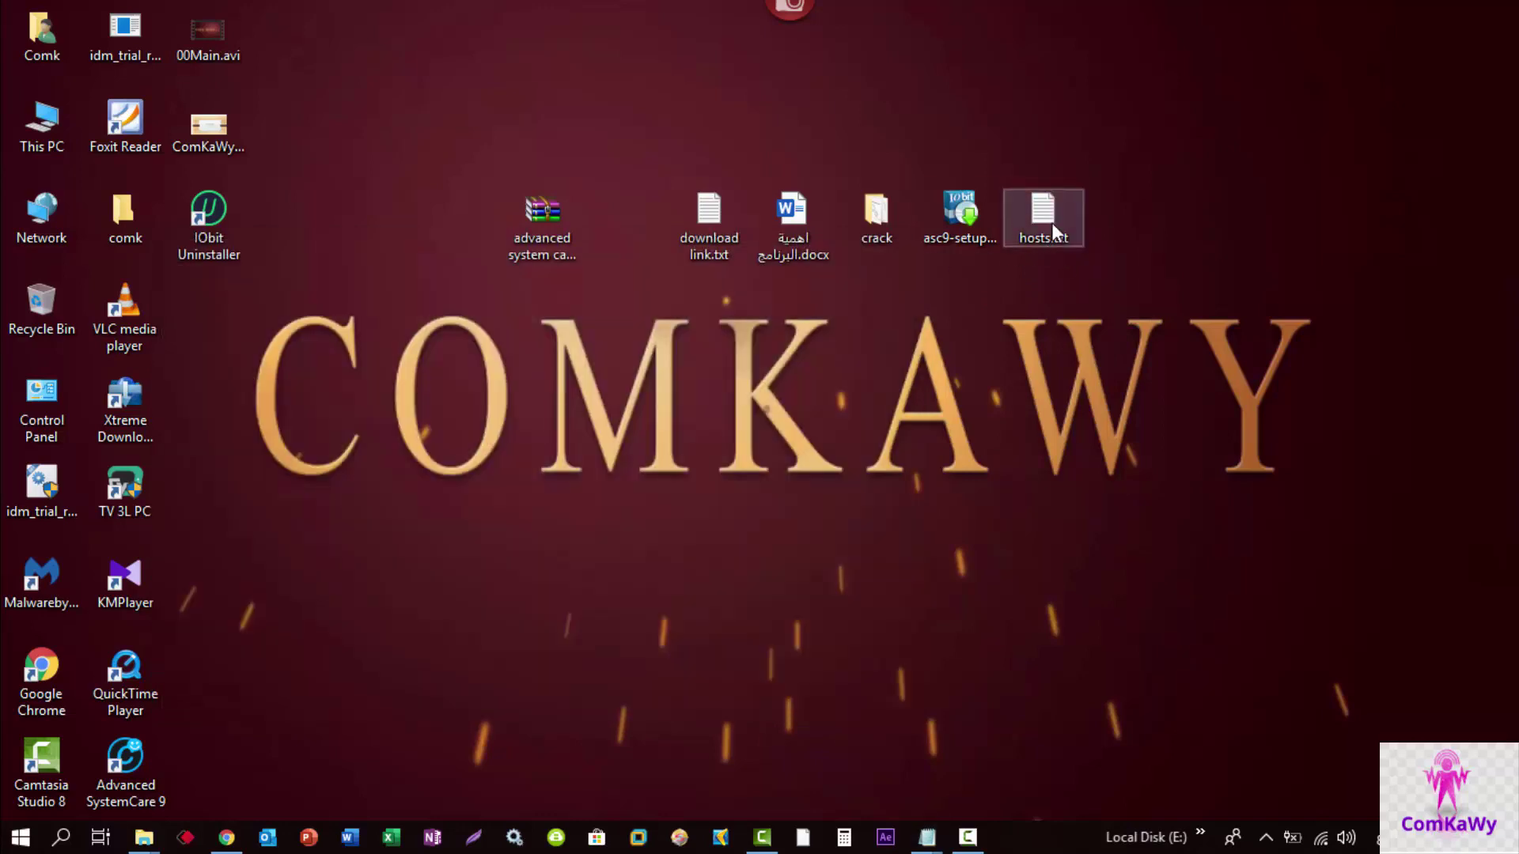
Rename hosts.txt on the desktop to hosts, removing the .txt extension and accepting the extension change.
{"action": "right_click", "coordinate": [1044, 218]}
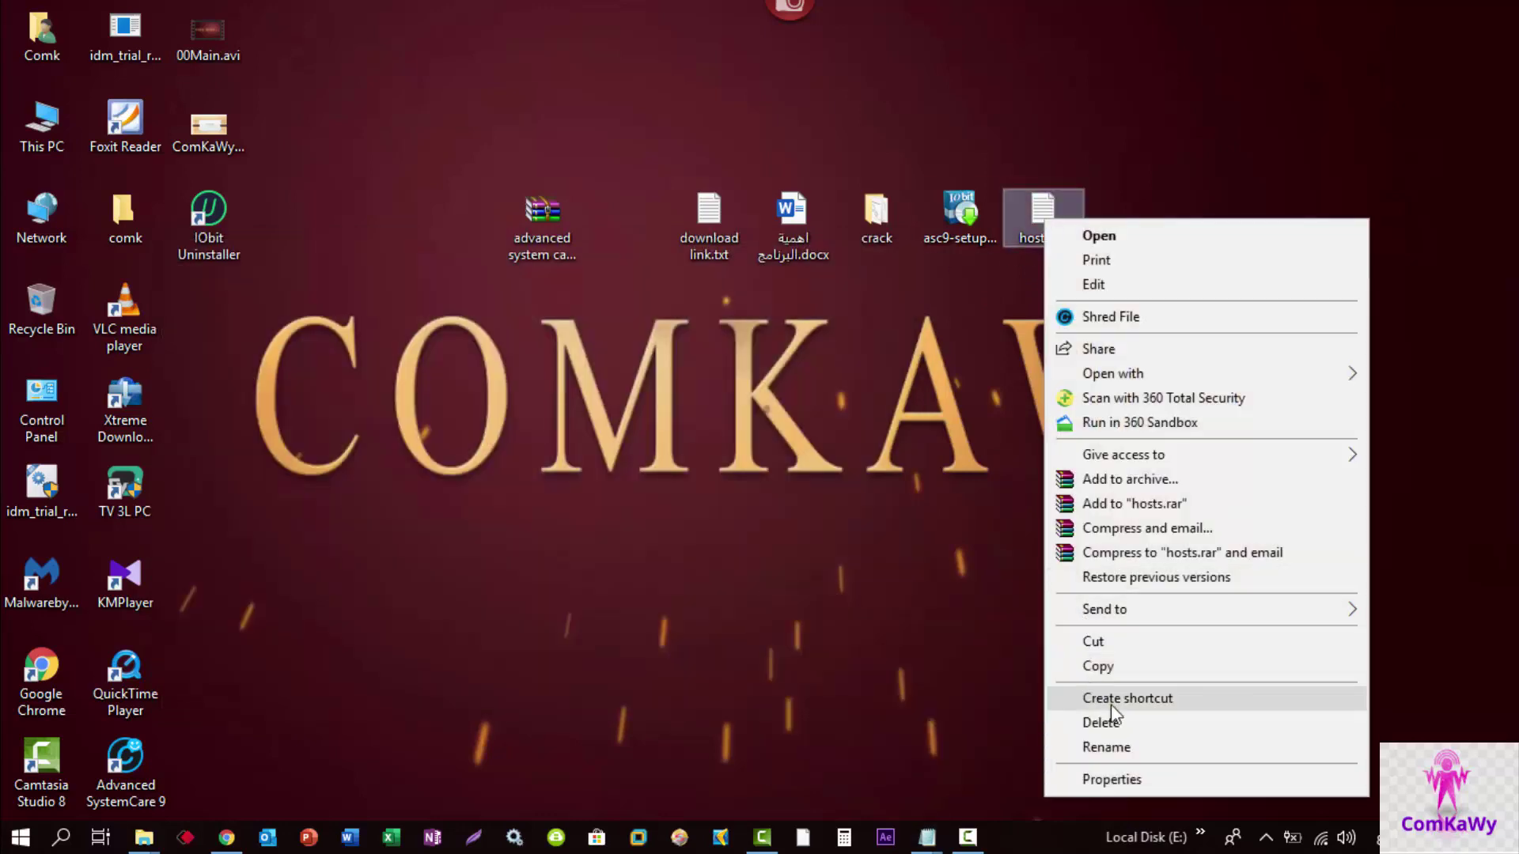
{"action": "left_click", "coordinate": [1127, 756]}
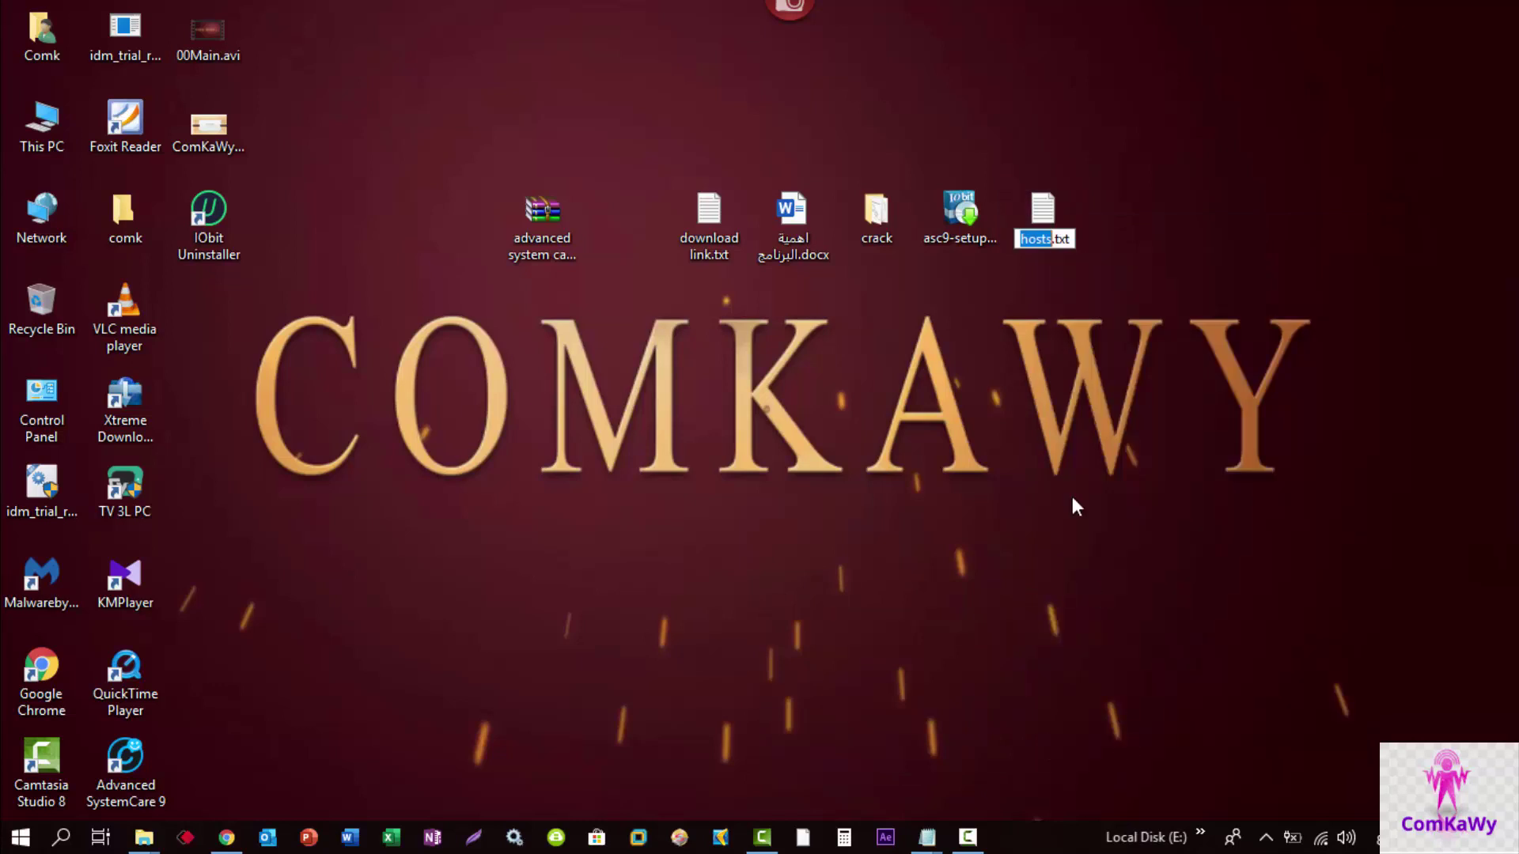
{"action": "left_click", "coordinate": [1072, 240]}
{"action": "key", "text": "BackSpace"}
{"action": "key", "text": "BackSpace"}
{"action": "key", "text": "BackSpace"}
{"action": "key", "text": "BackSpace"}
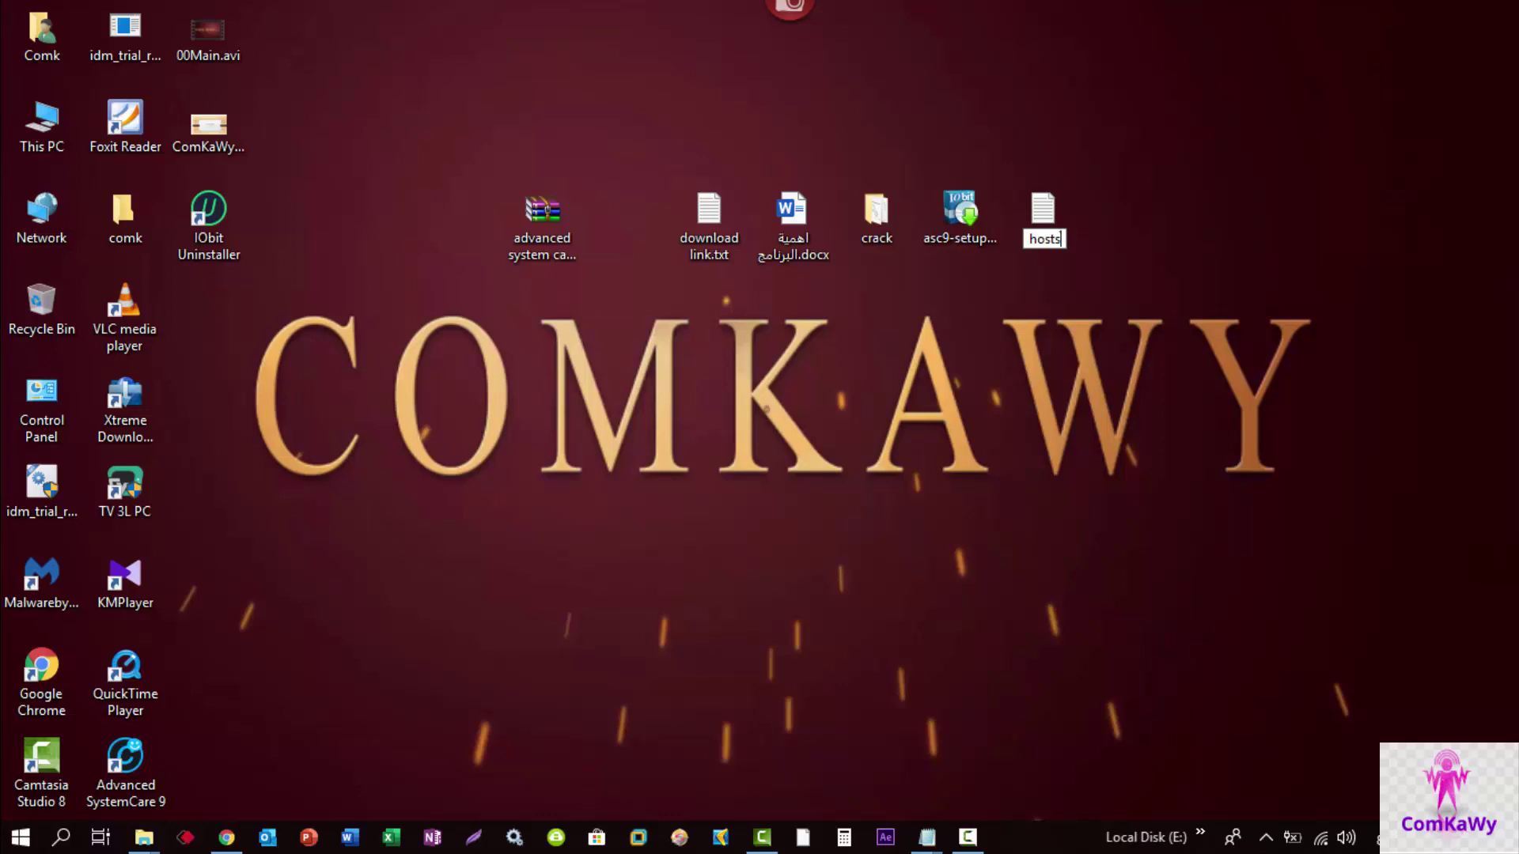
{"action": "key", "text": "Return"}
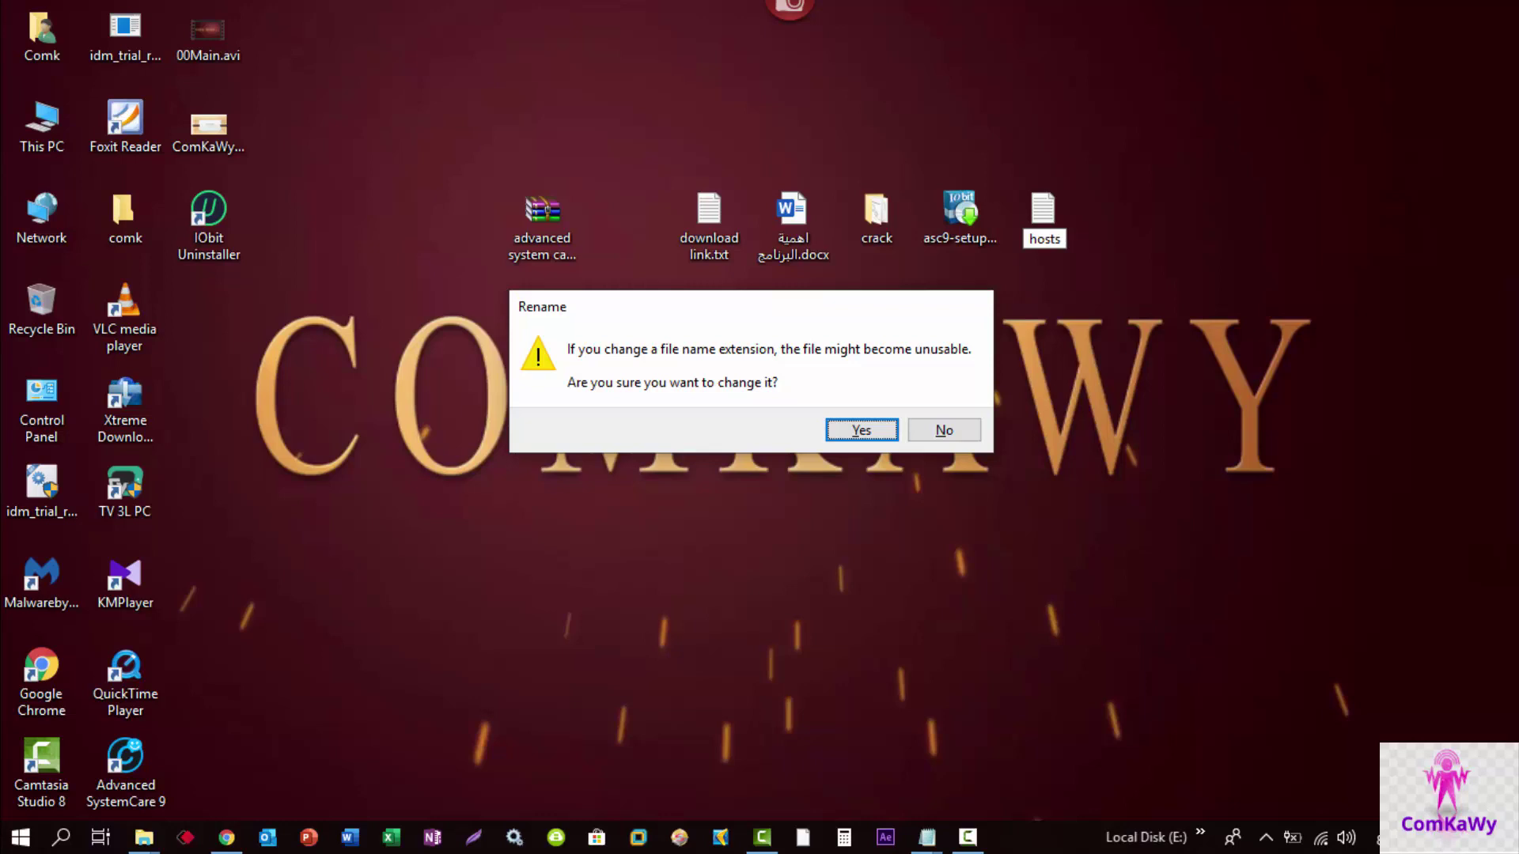
{"action": "key", "text": "Return"}
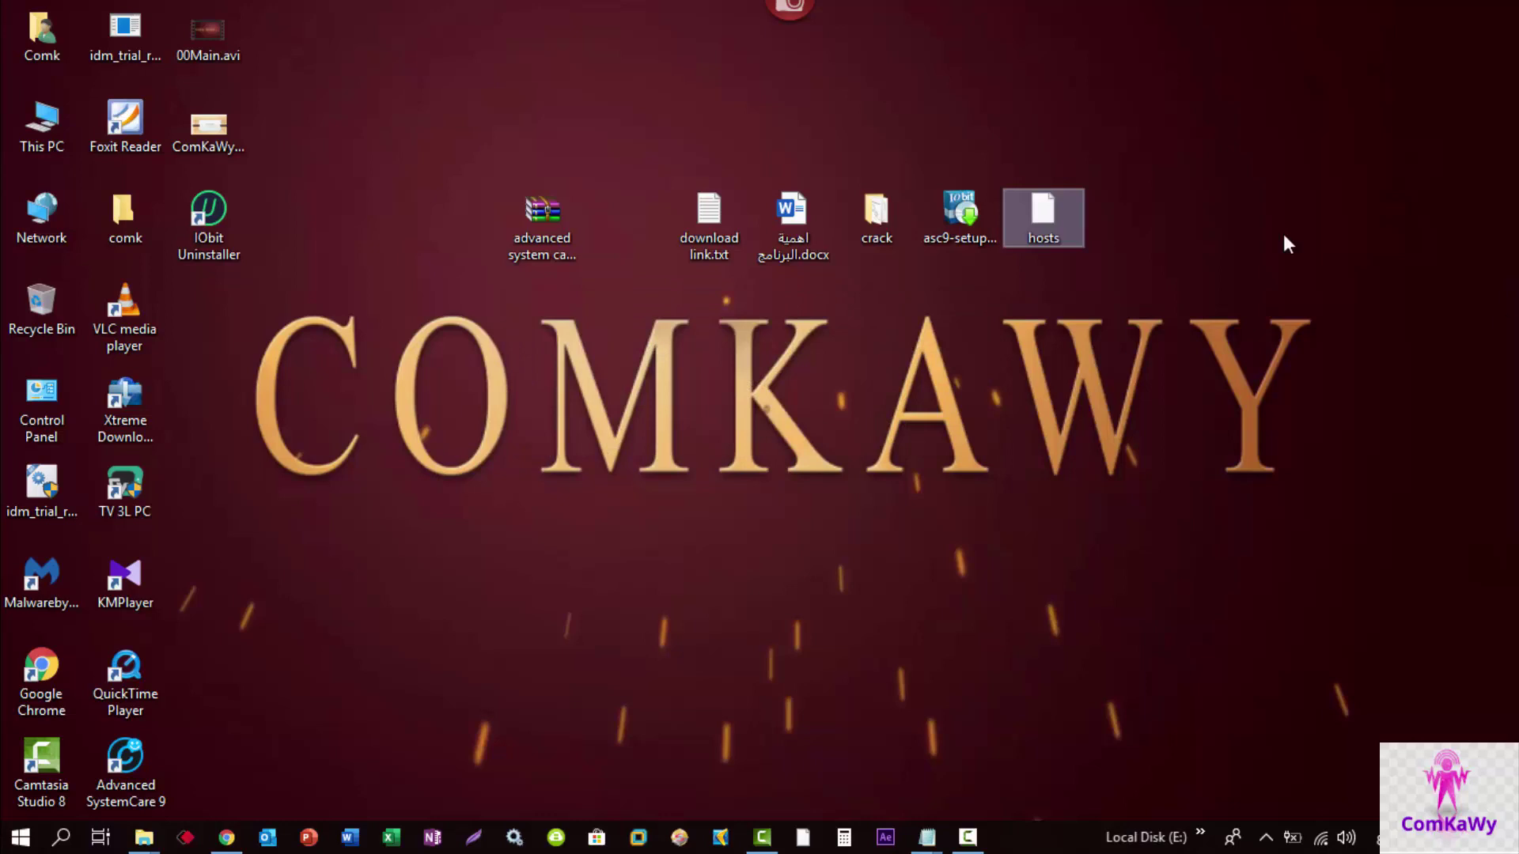
Move the hosts file from the desktop into the C:\Windows\System32\drivers\etc folder.
{"action": "right_click", "coordinate": [1037, 220]}
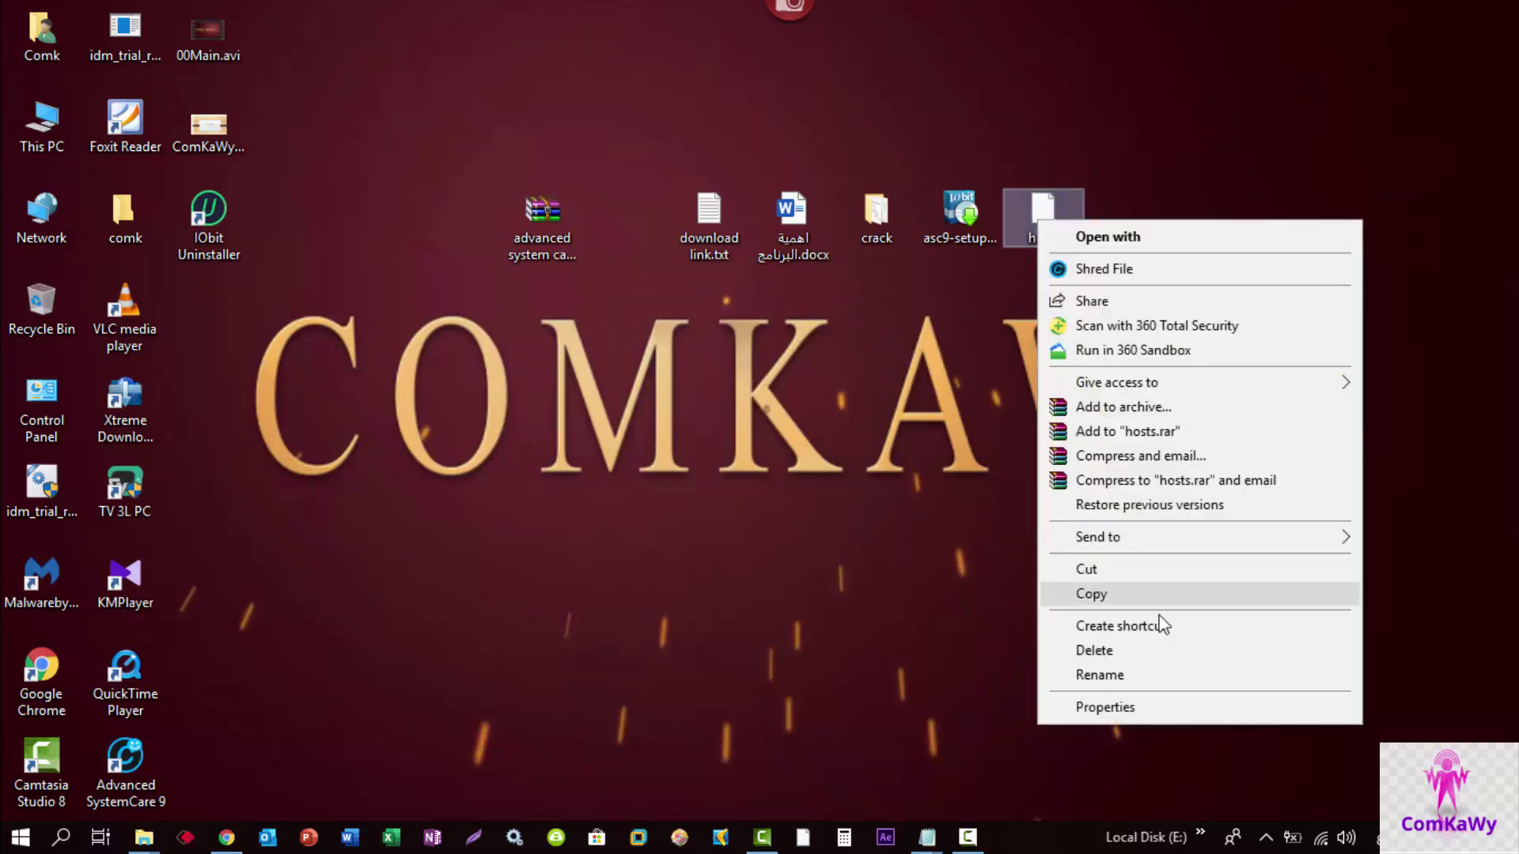
{"action": "left_click", "coordinate": [1104, 568]}
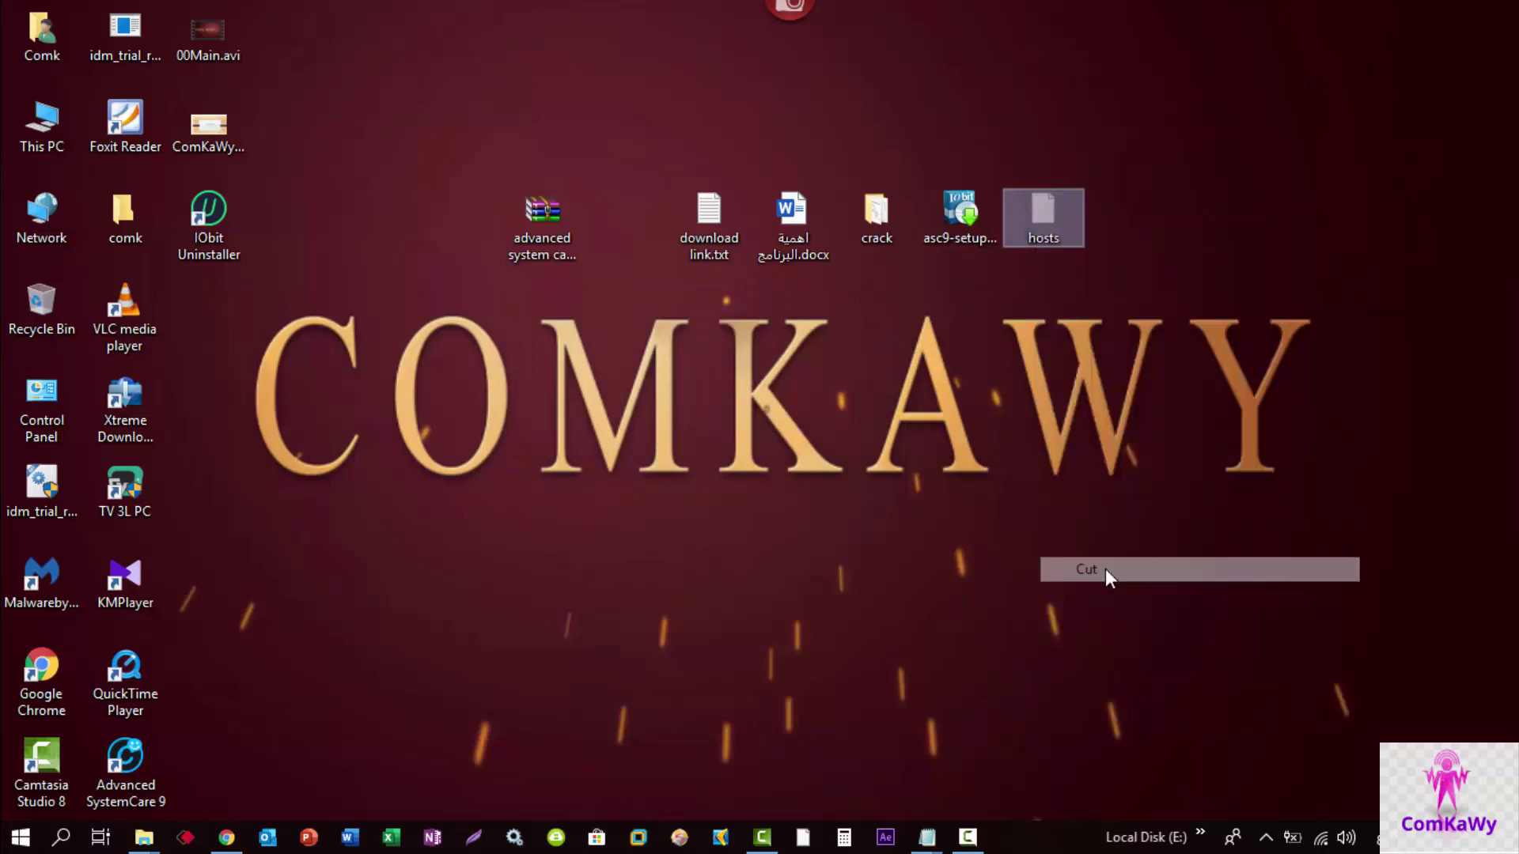
{"action": "left_click", "coordinate": [143, 837]}
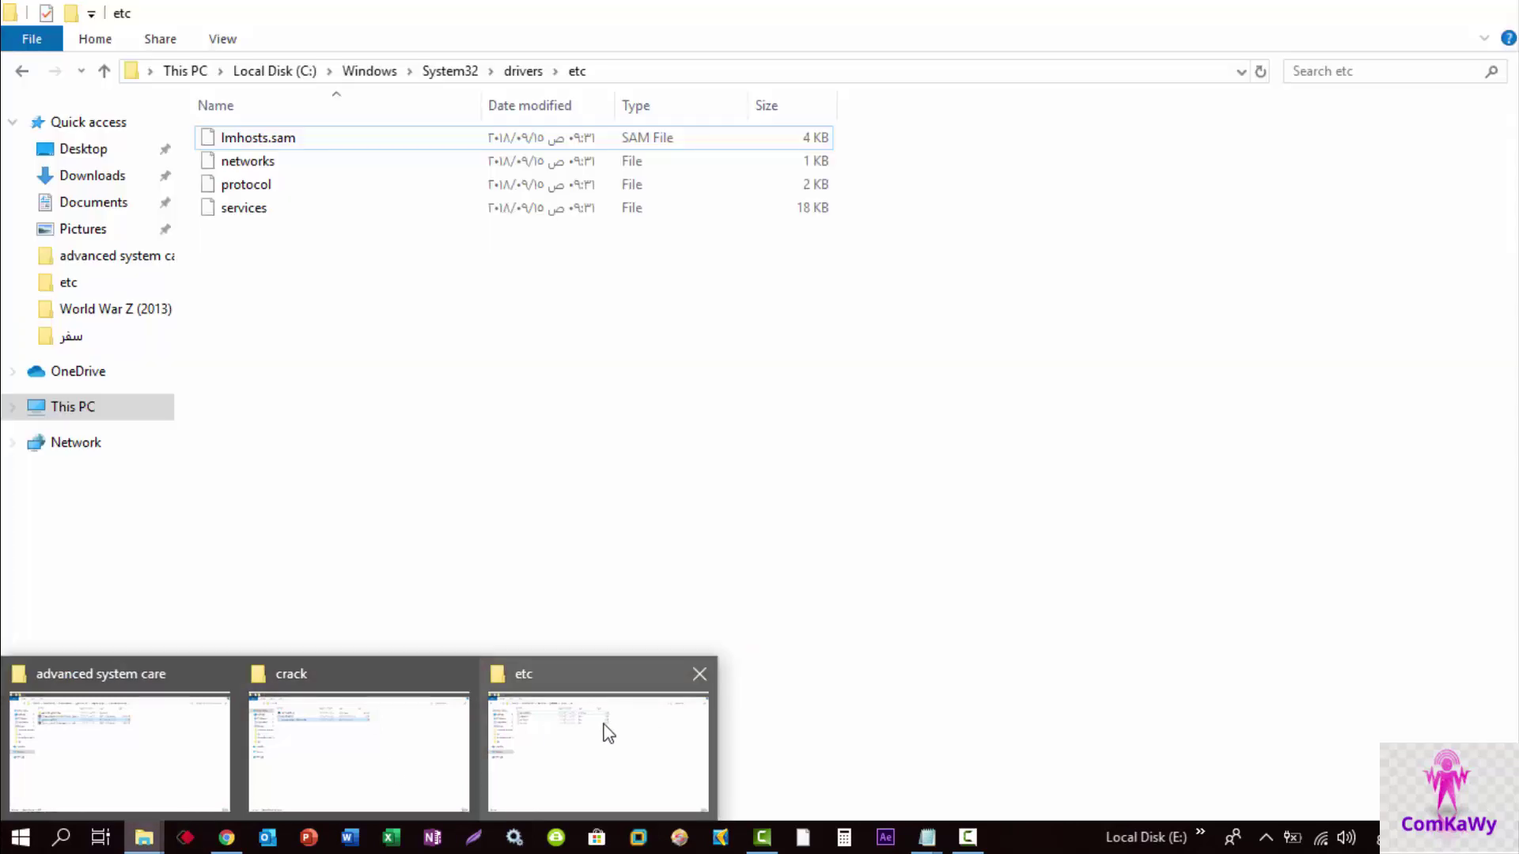
{"action": "left_click", "coordinate": [604, 731]}
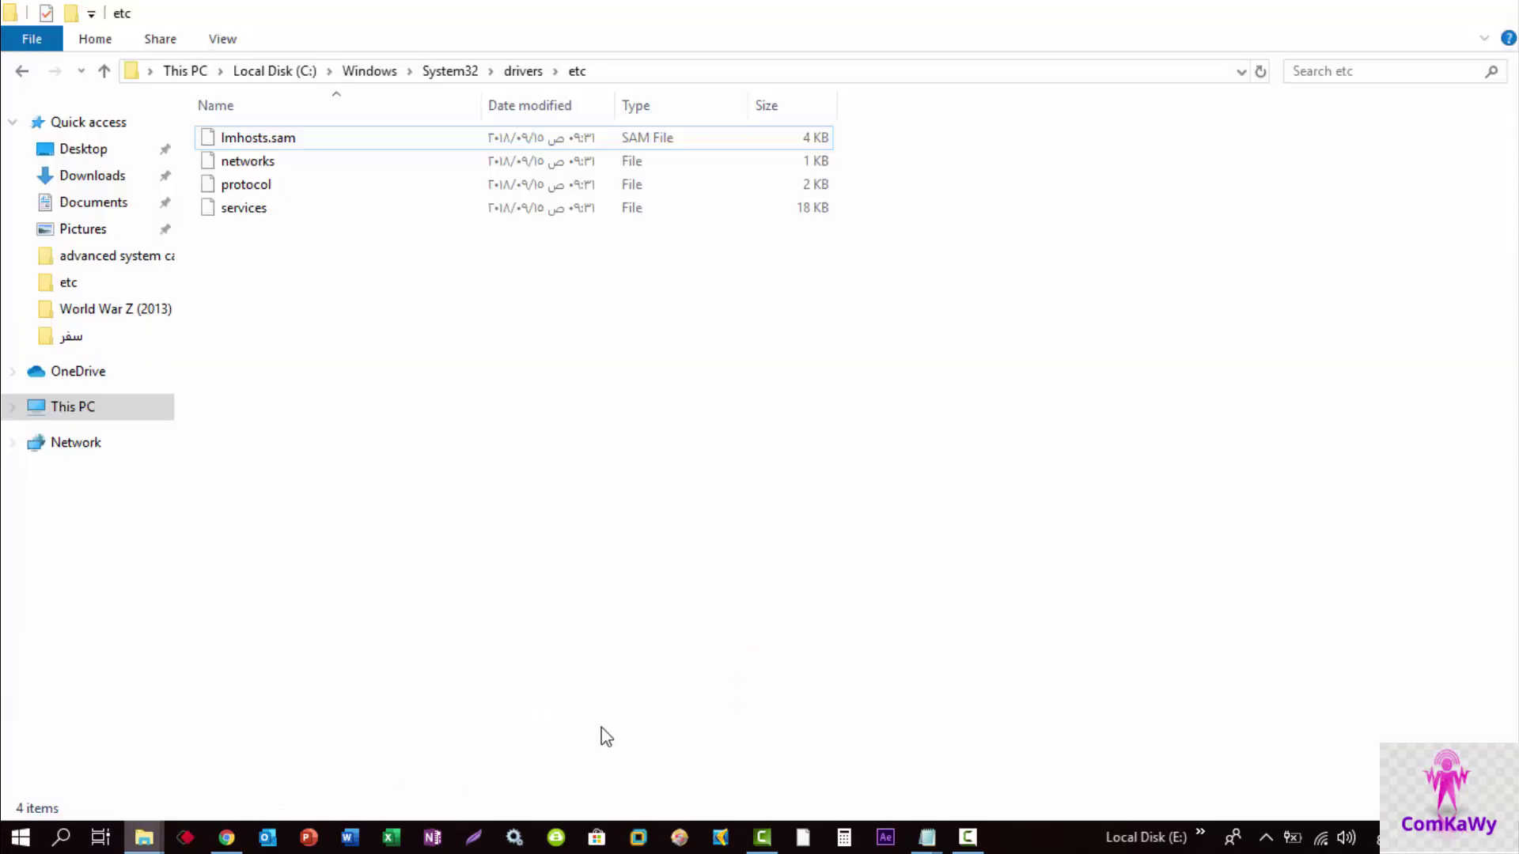
{"action": "right_click", "coordinate": [369, 347]}
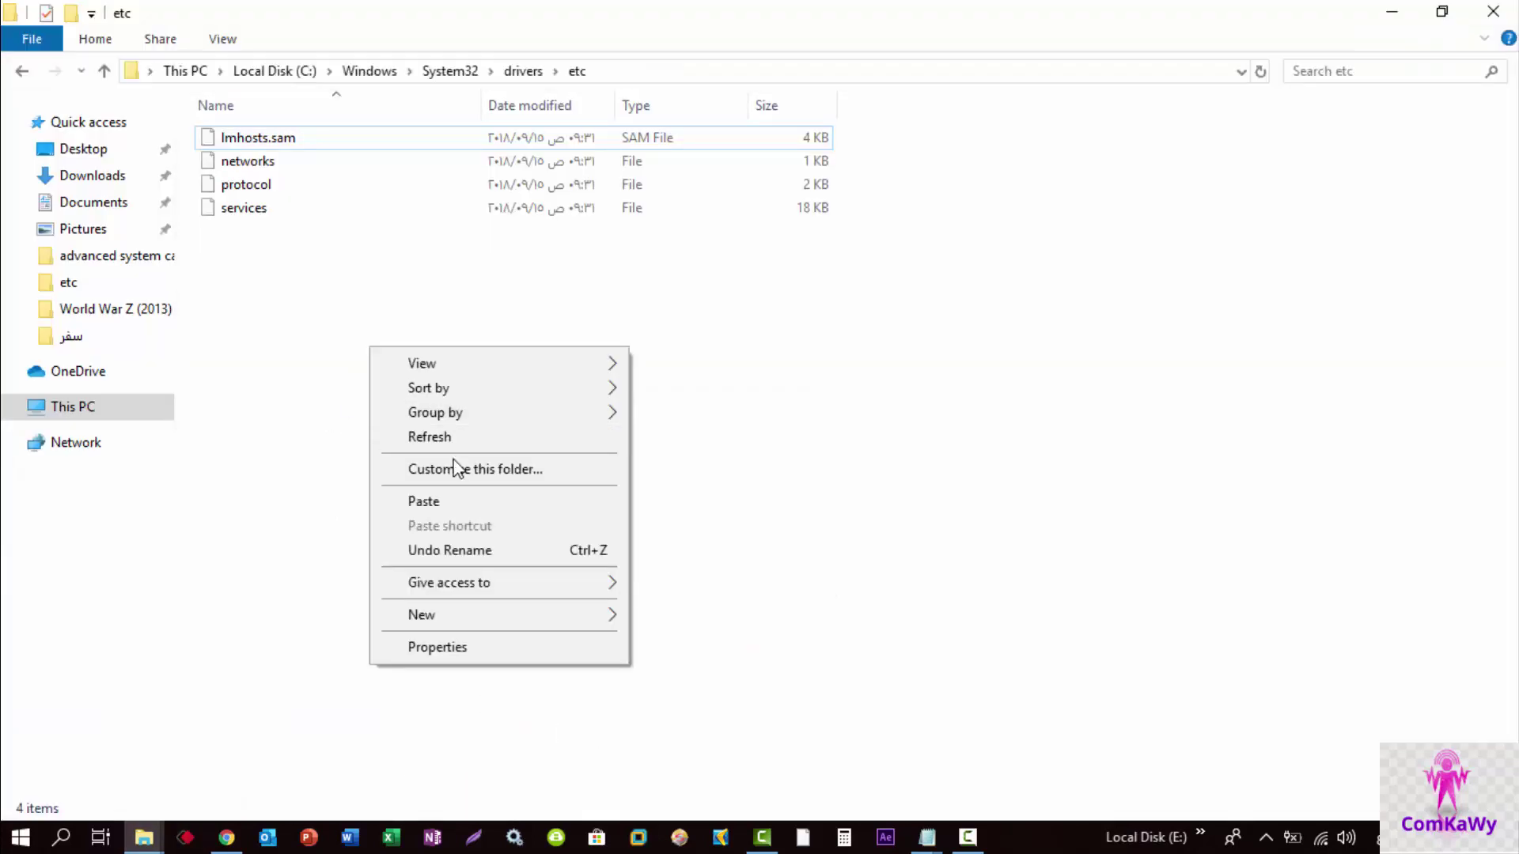
{"action": "left_click", "coordinate": [460, 500]}
{"action": "left_click", "coordinate": [710, 277]}
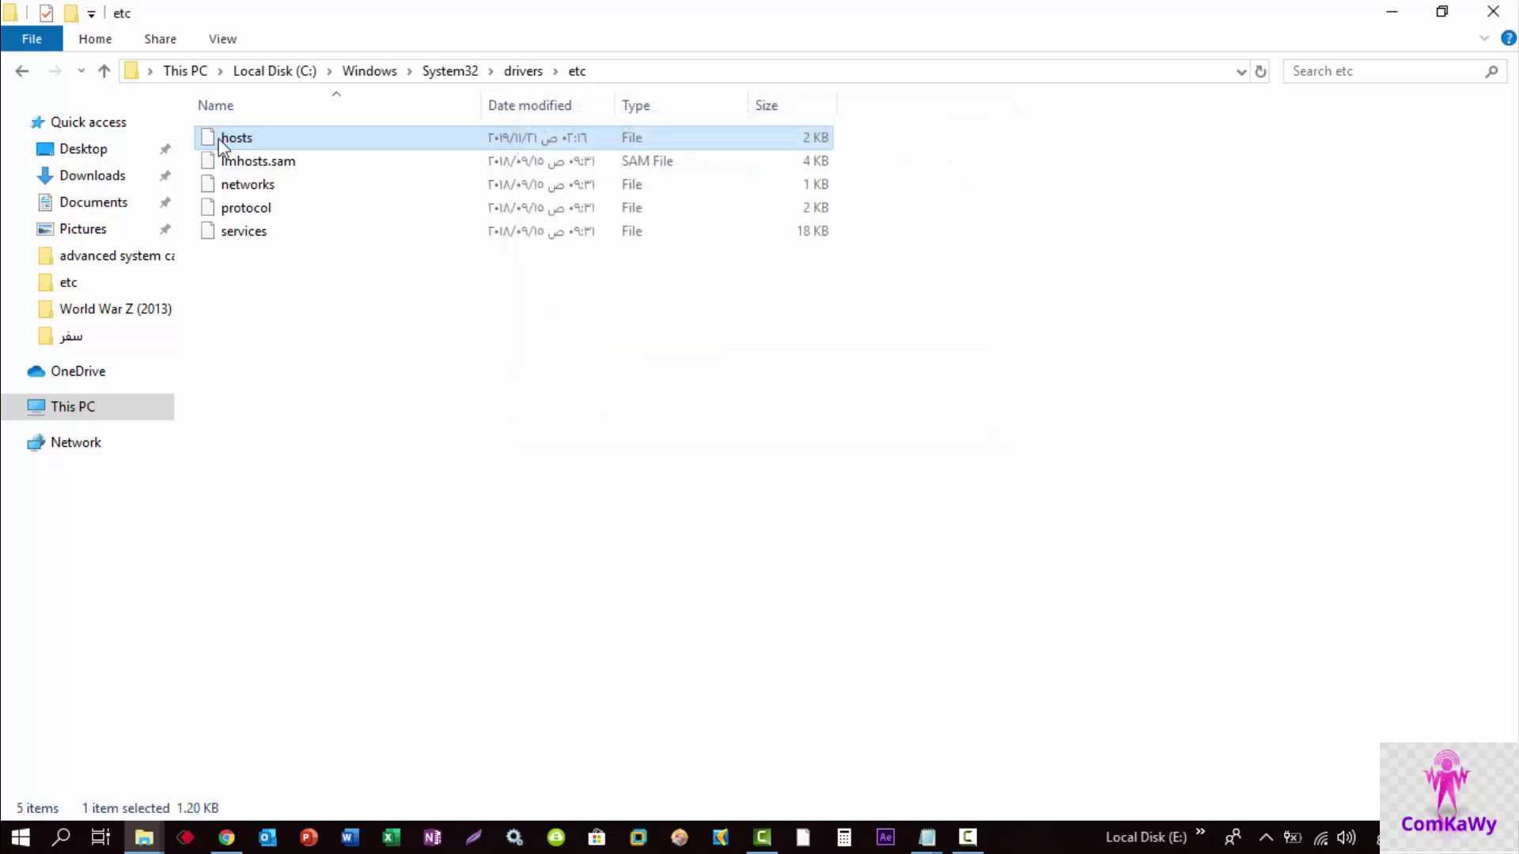
Open the hosts file in the etc folder with Notepad, check the iobit.com entries at its end, and close the file and folder.
{"action": "double_click", "coordinate": [220, 137]}
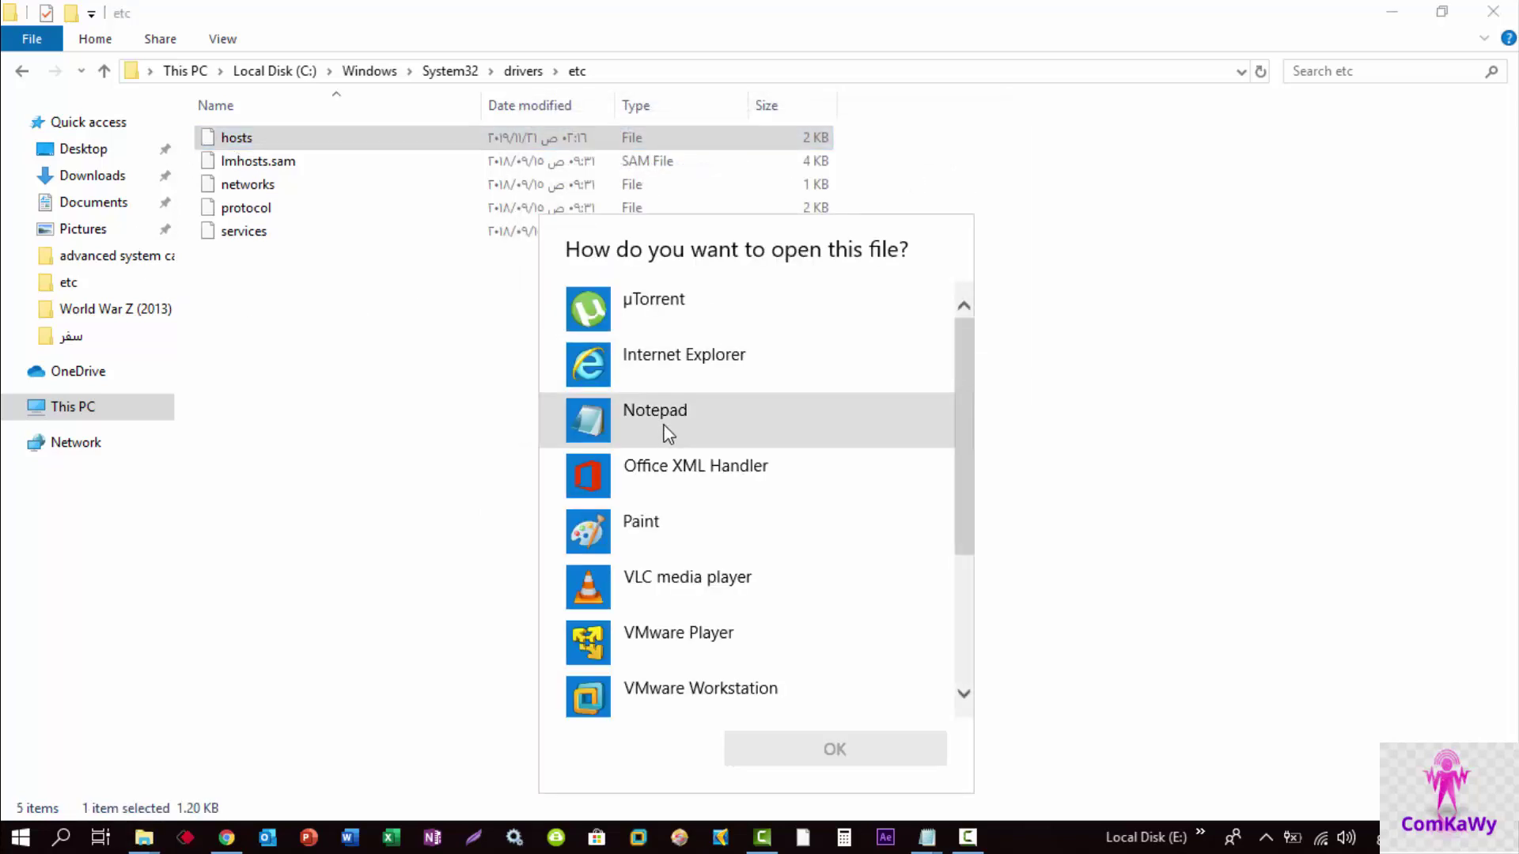
{"action": "left_click", "coordinate": [662, 421]}
{"action": "left_click", "coordinate": [663, 421]}
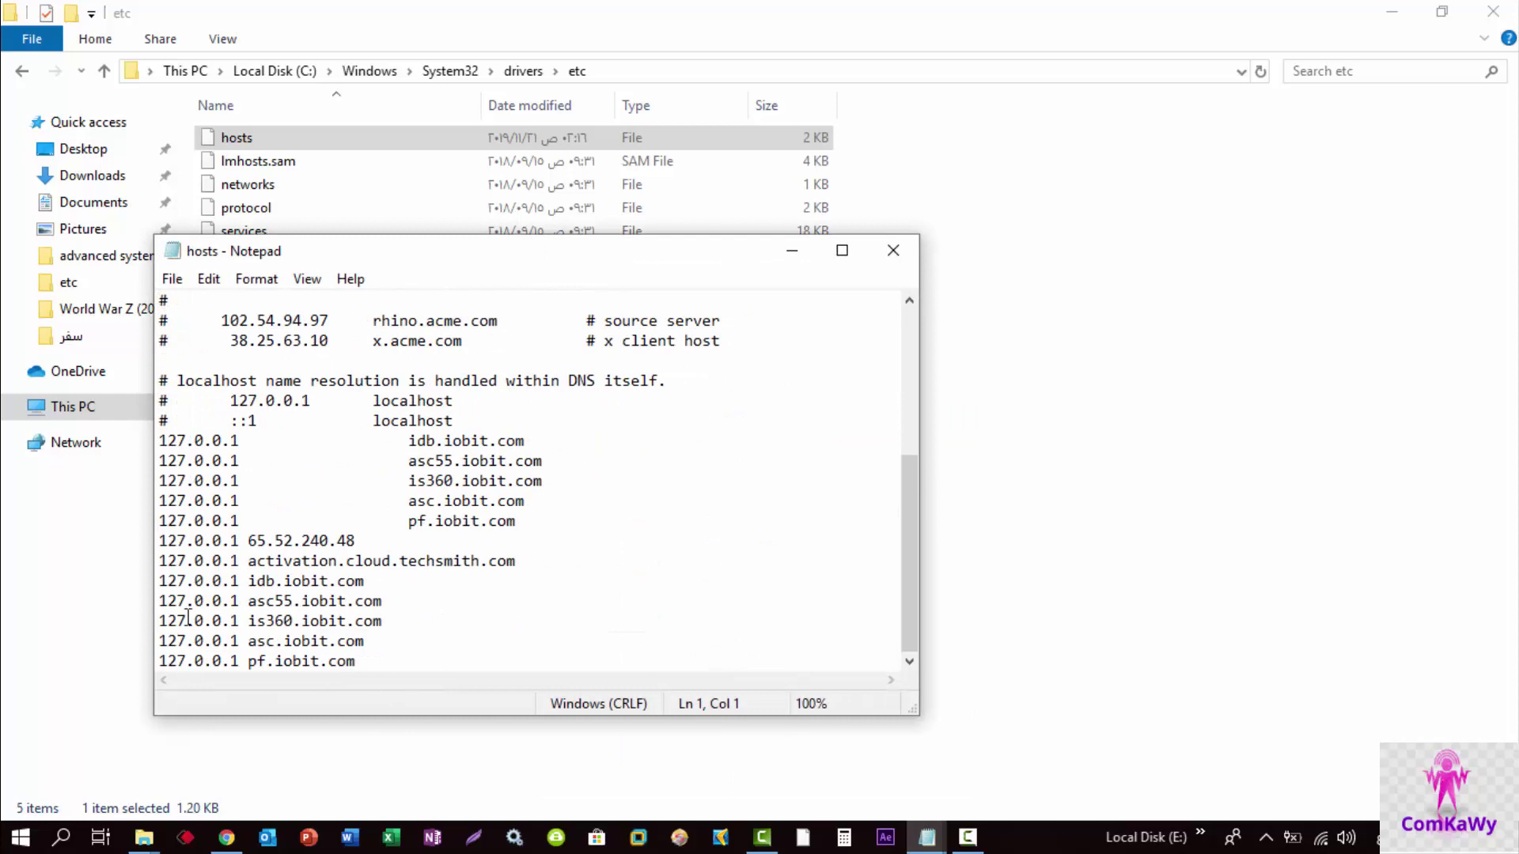
{"action": "left_click_drag", "start_coordinate": [164, 587], "coordinate": [440, 674]}
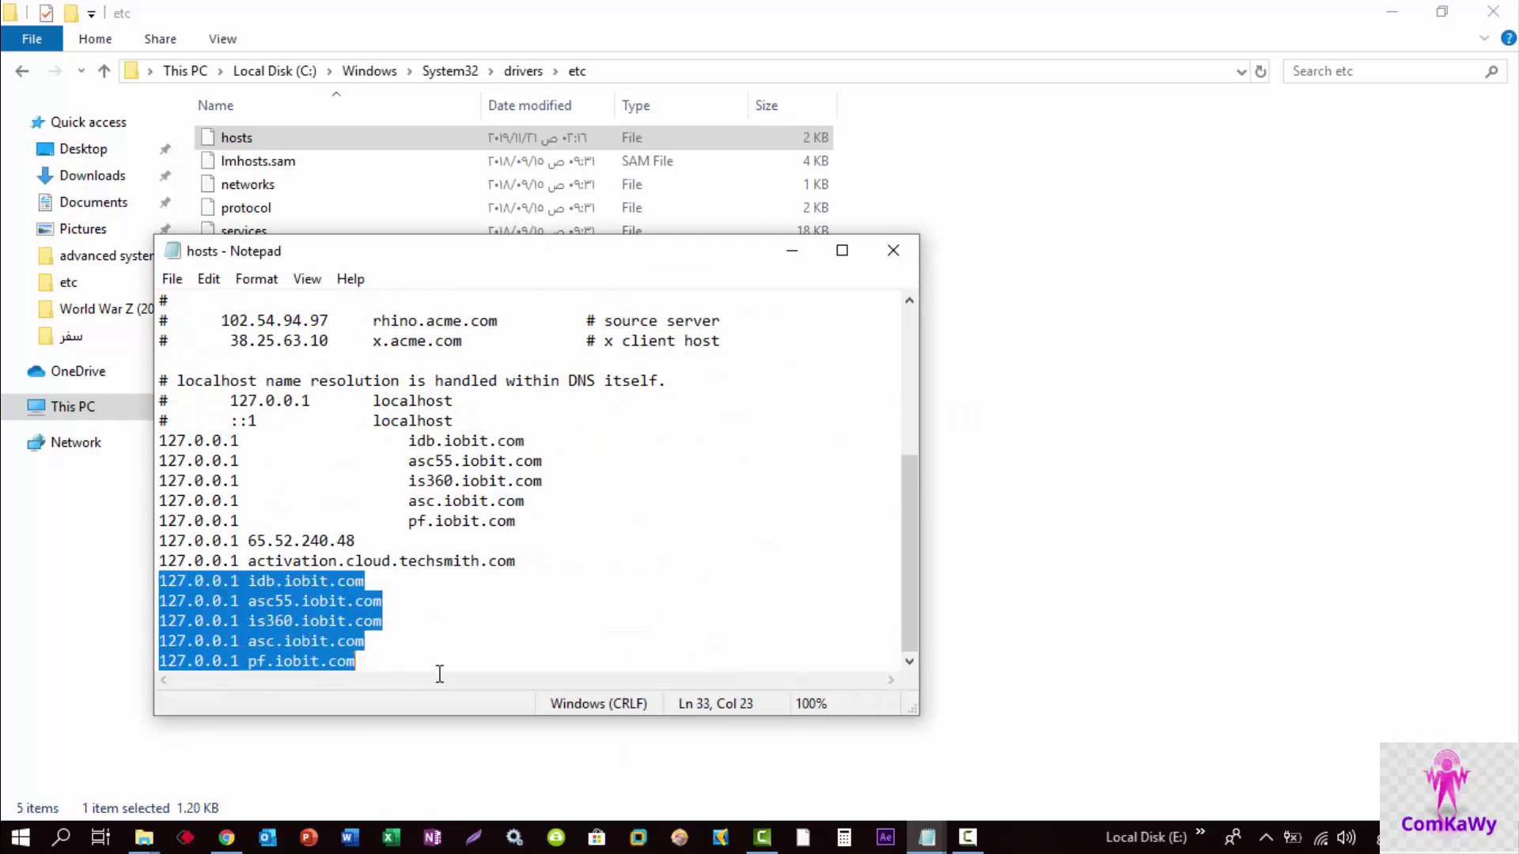
{"action": "left_click", "coordinate": [895, 249]}
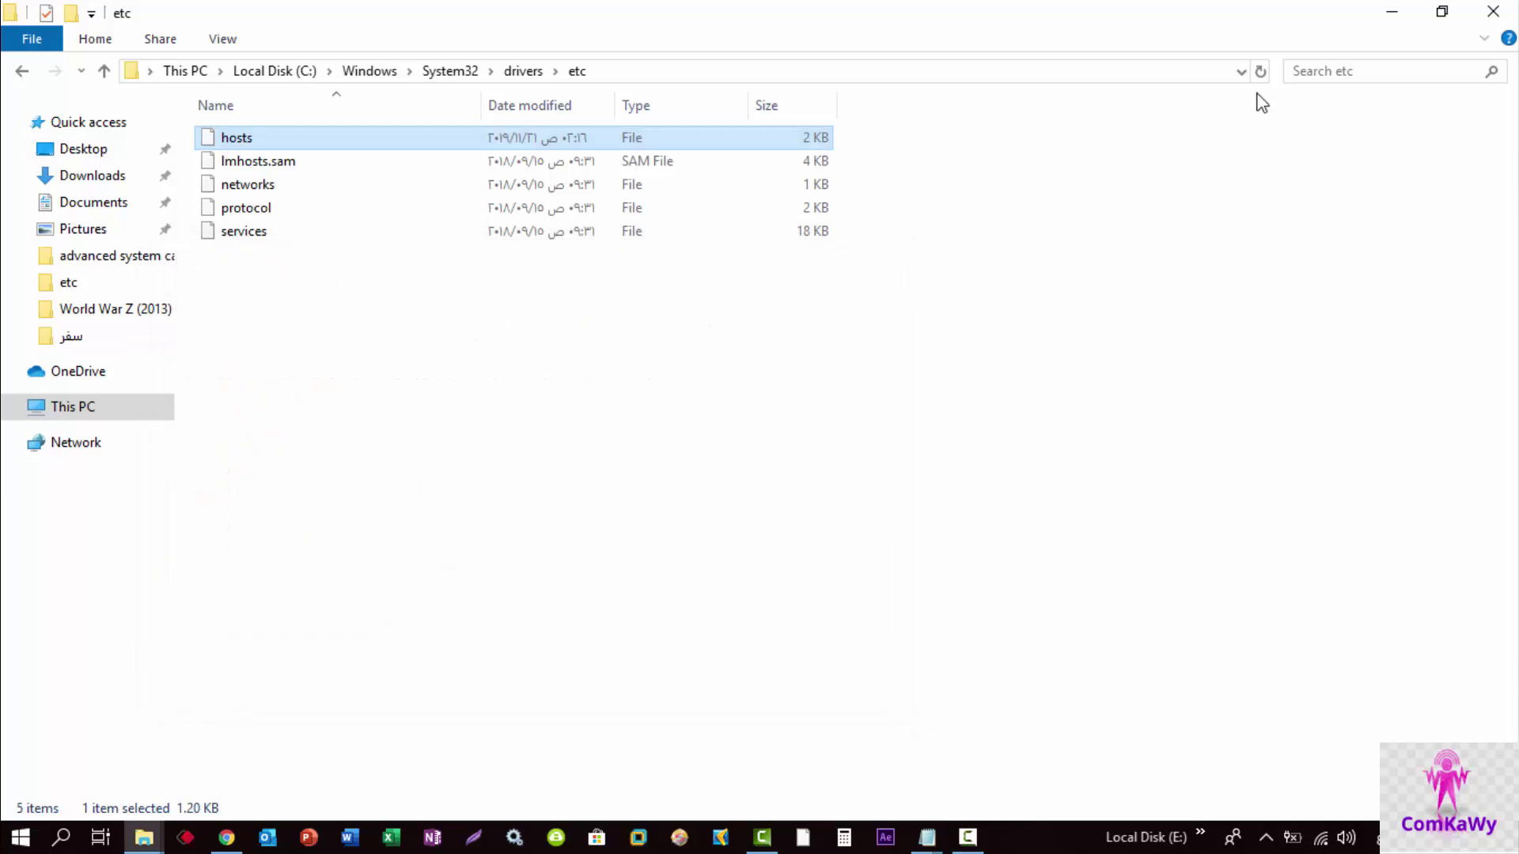
{"action": "left_click", "coordinate": [1489, 14]}
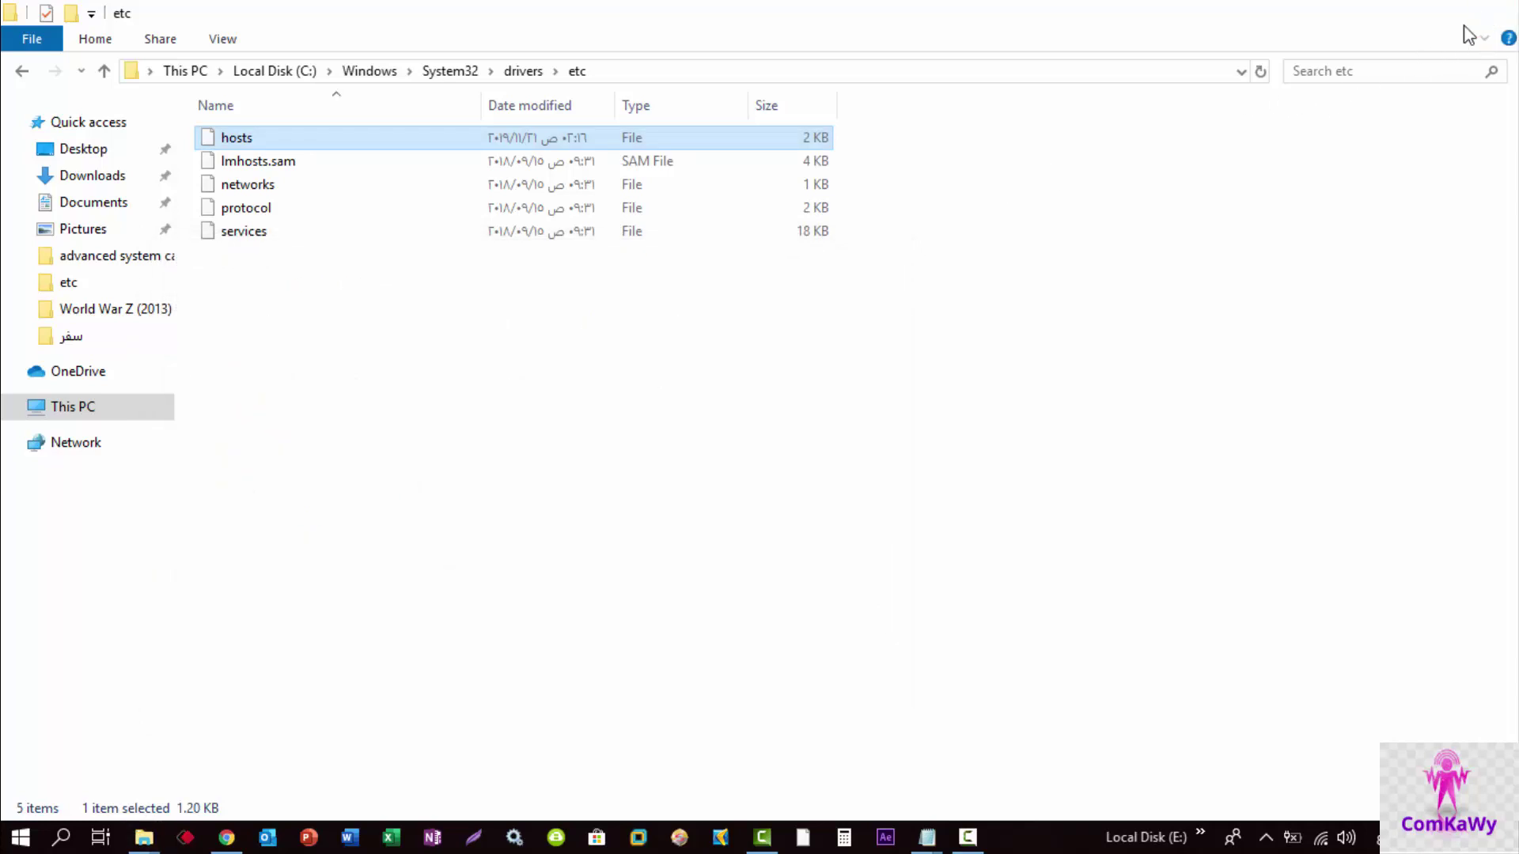
Open the crack folder on the desktop and look over ASC 9 Patch.exe, blockhosts.bat and the text document.
{"action": "double_click", "coordinate": [878, 217]}
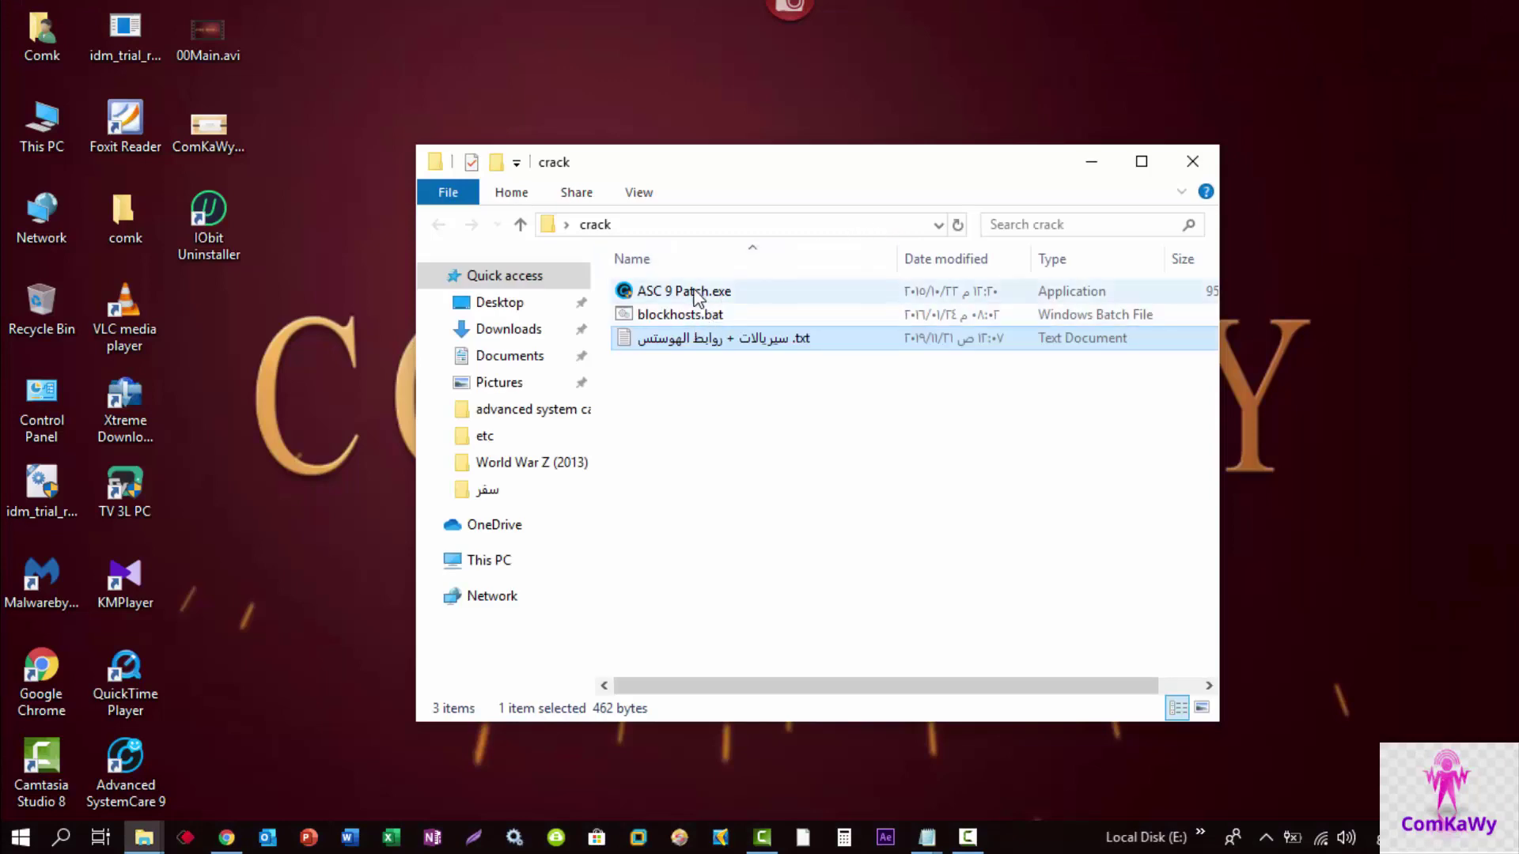
{"action": "left_click", "coordinate": [694, 295]}
{"action": "left_click", "coordinate": [683, 316]}
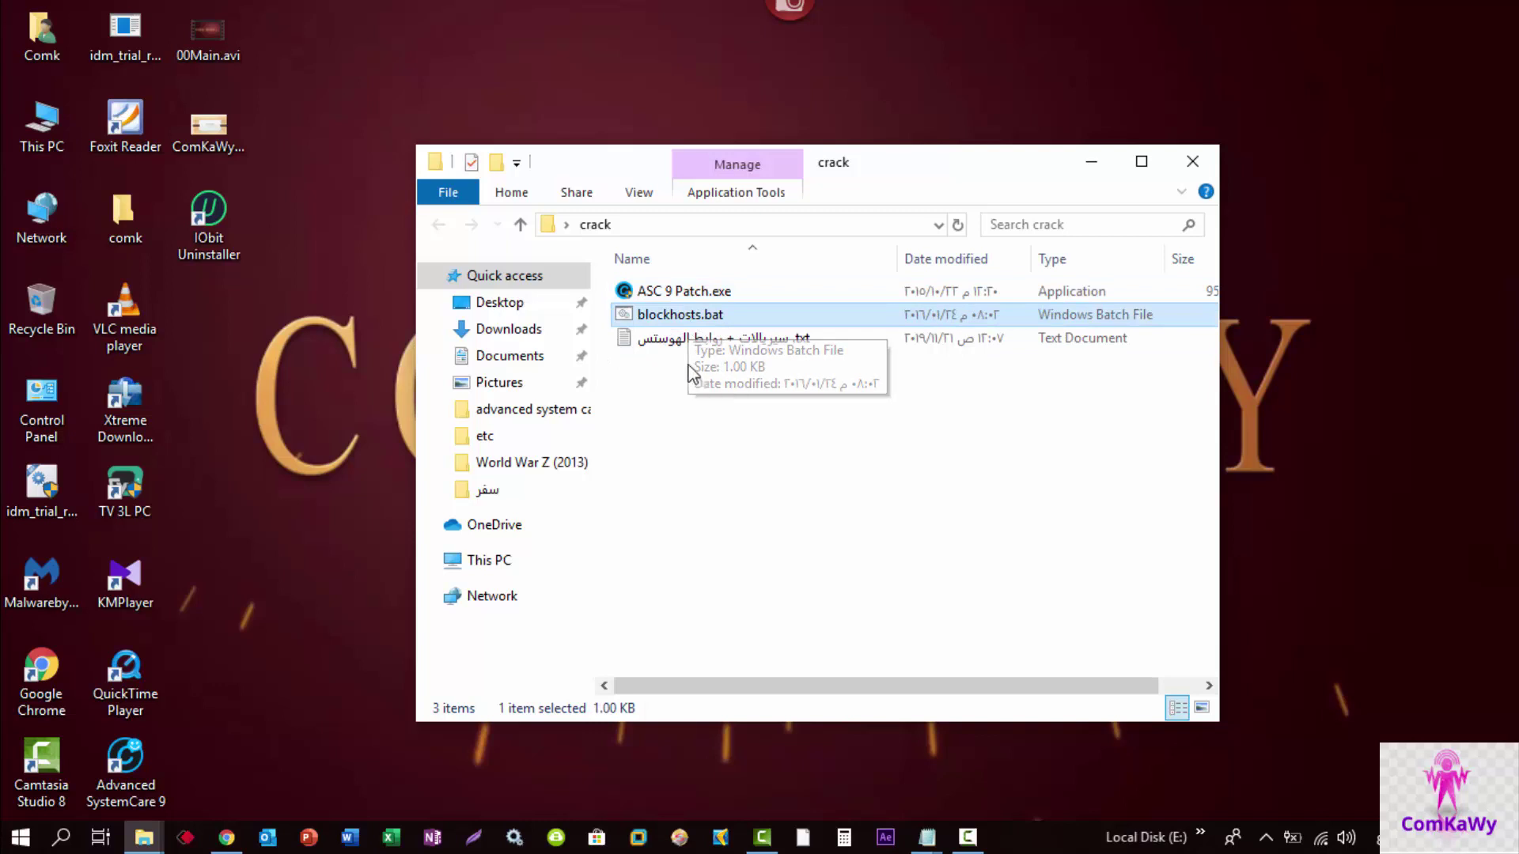
{"action": "left_click", "coordinate": [678, 340]}
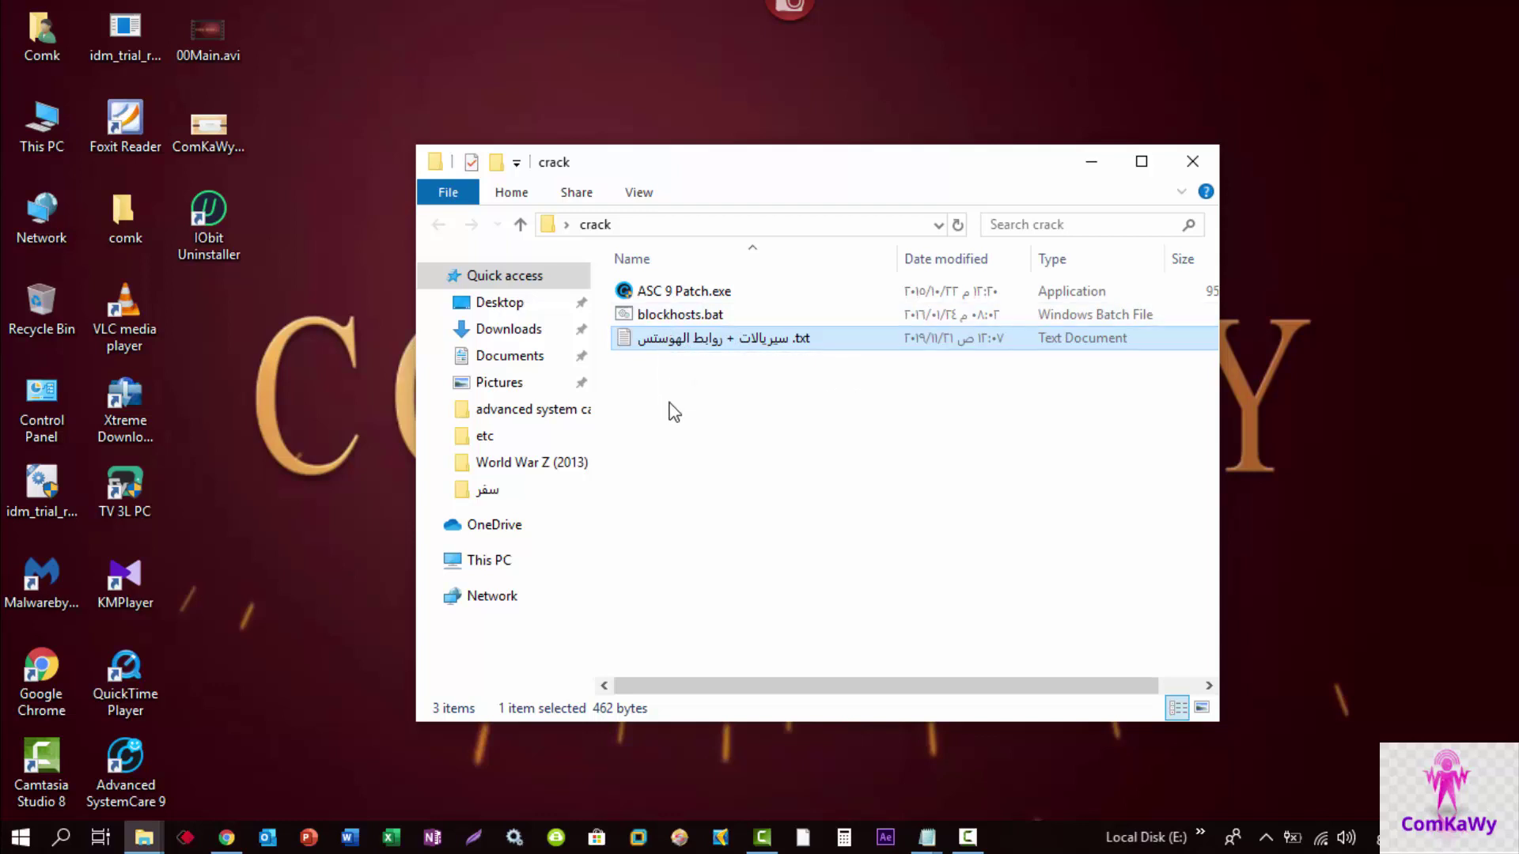
Open the crack folder's text document, review its serials, hosts path and iobit.com entries, and close the document and folder.
{"action": "double_click", "coordinate": [671, 340]}
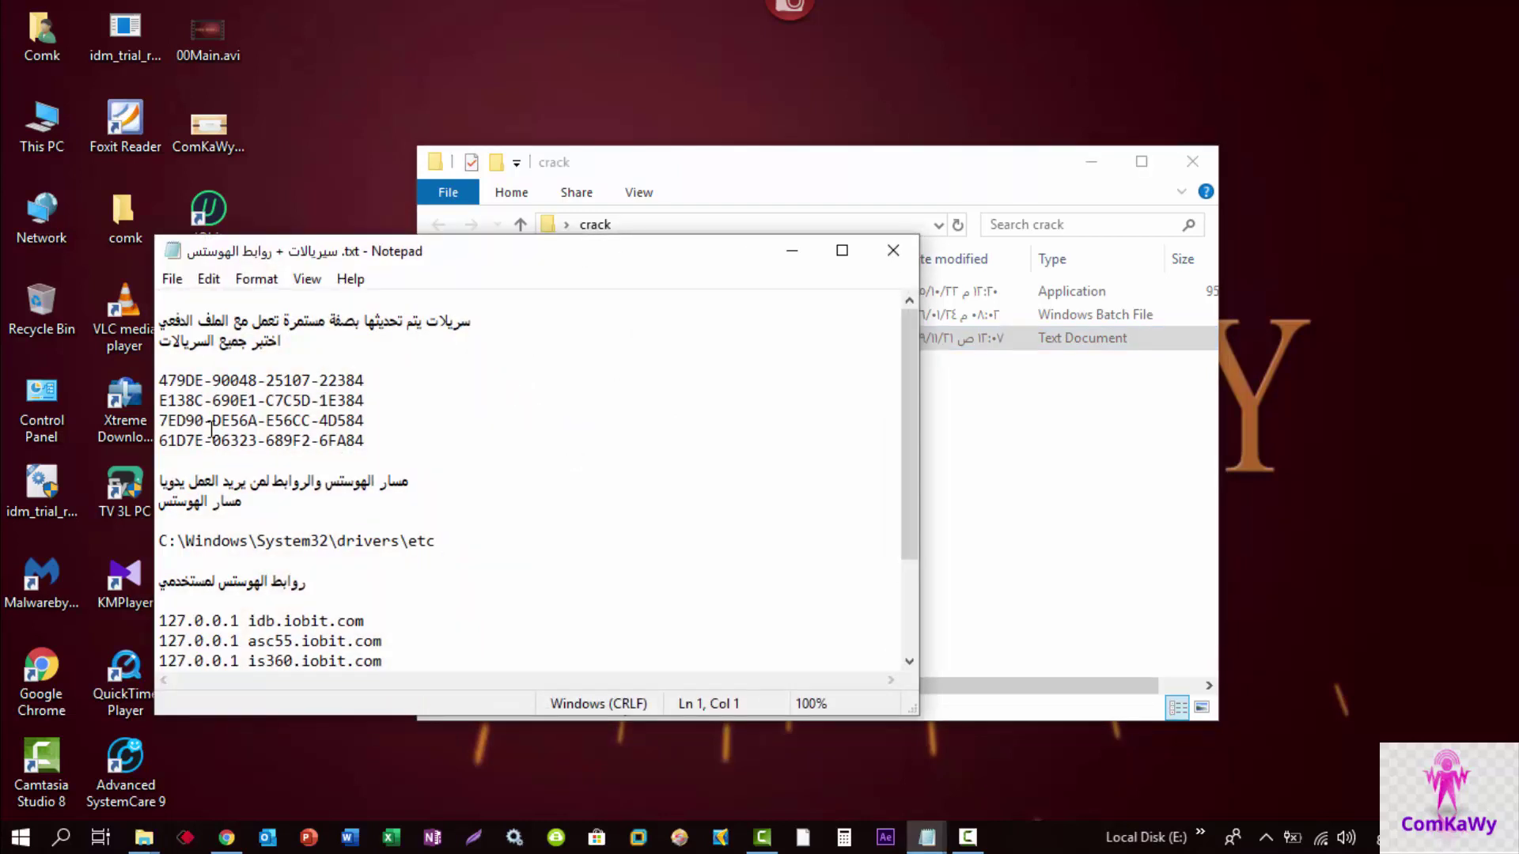
{"action": "left_click_drag", "start_coordinate": [158, 381], "coordinate": [377, 379]}
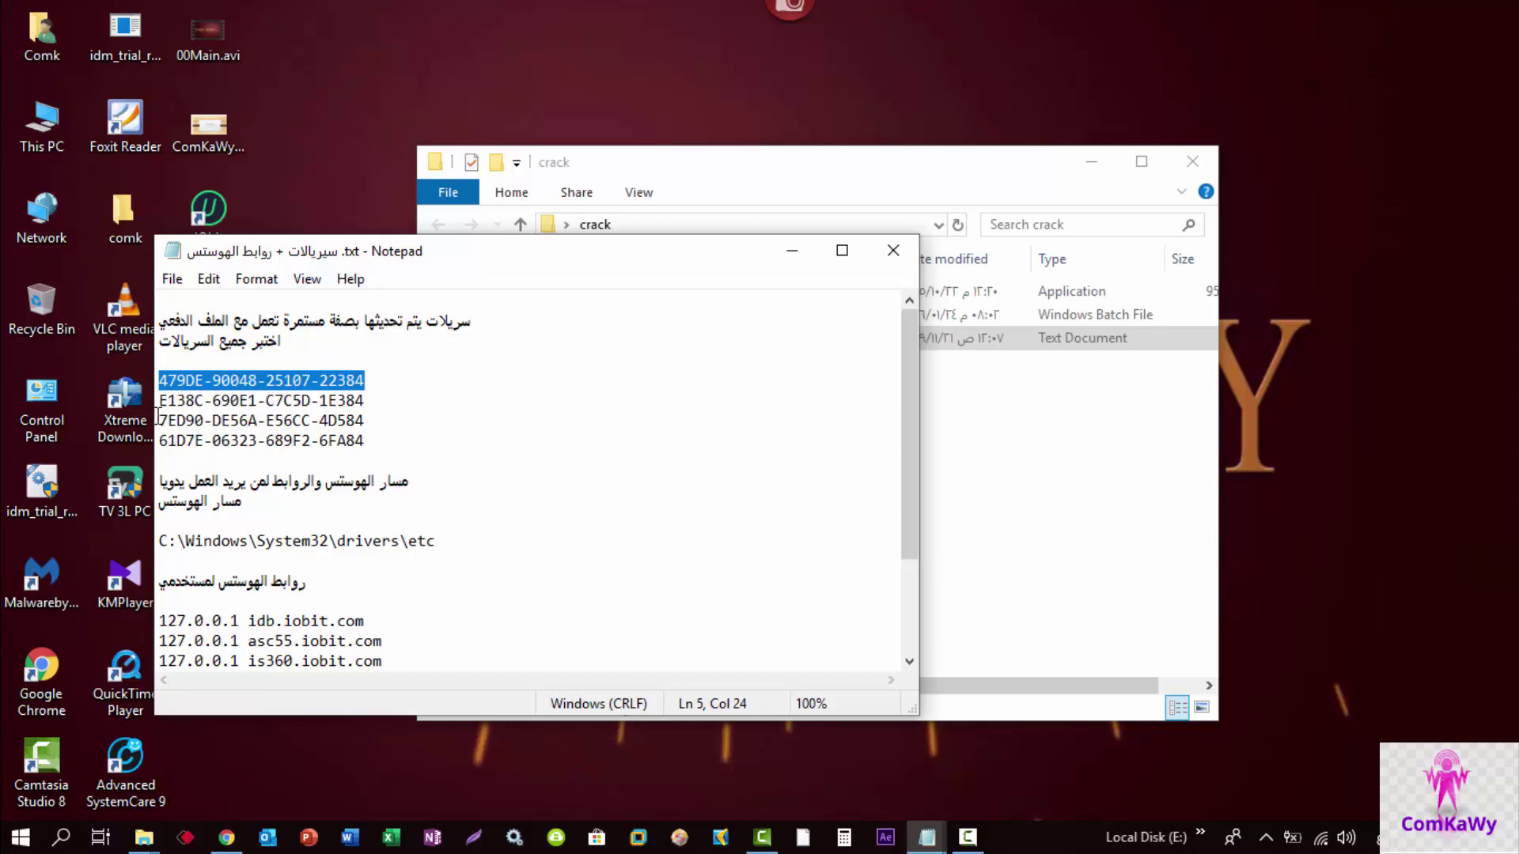
{"action": "scroll", "coordinate": [180, 401], "scroll_direction": "down", "scroll_amount": 2}
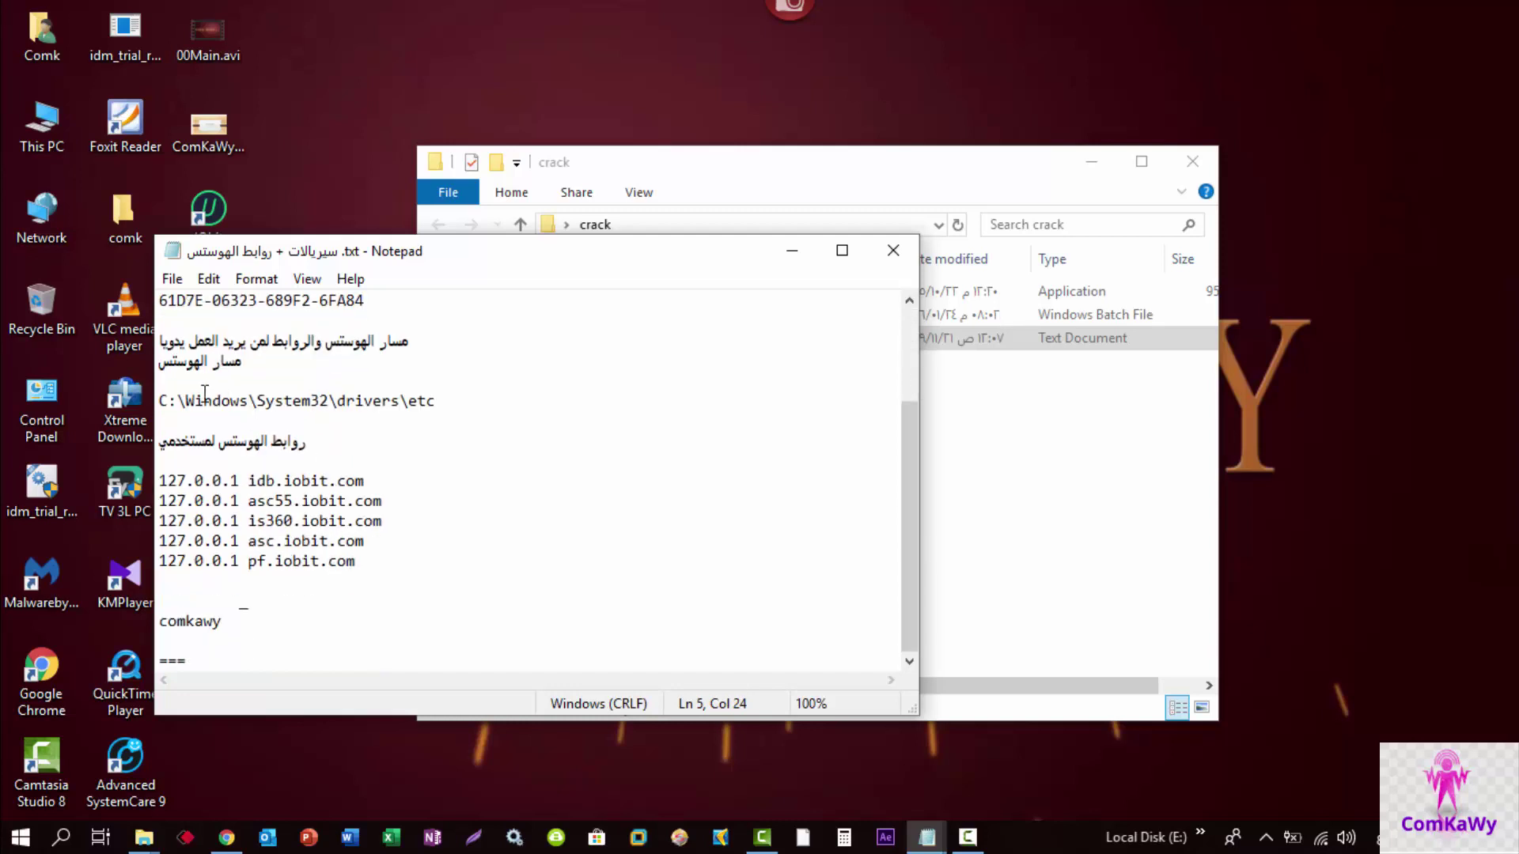
{"action": "left_click_drag", "start_coordinate": [169, 401], "coordinate": [647, 414]}
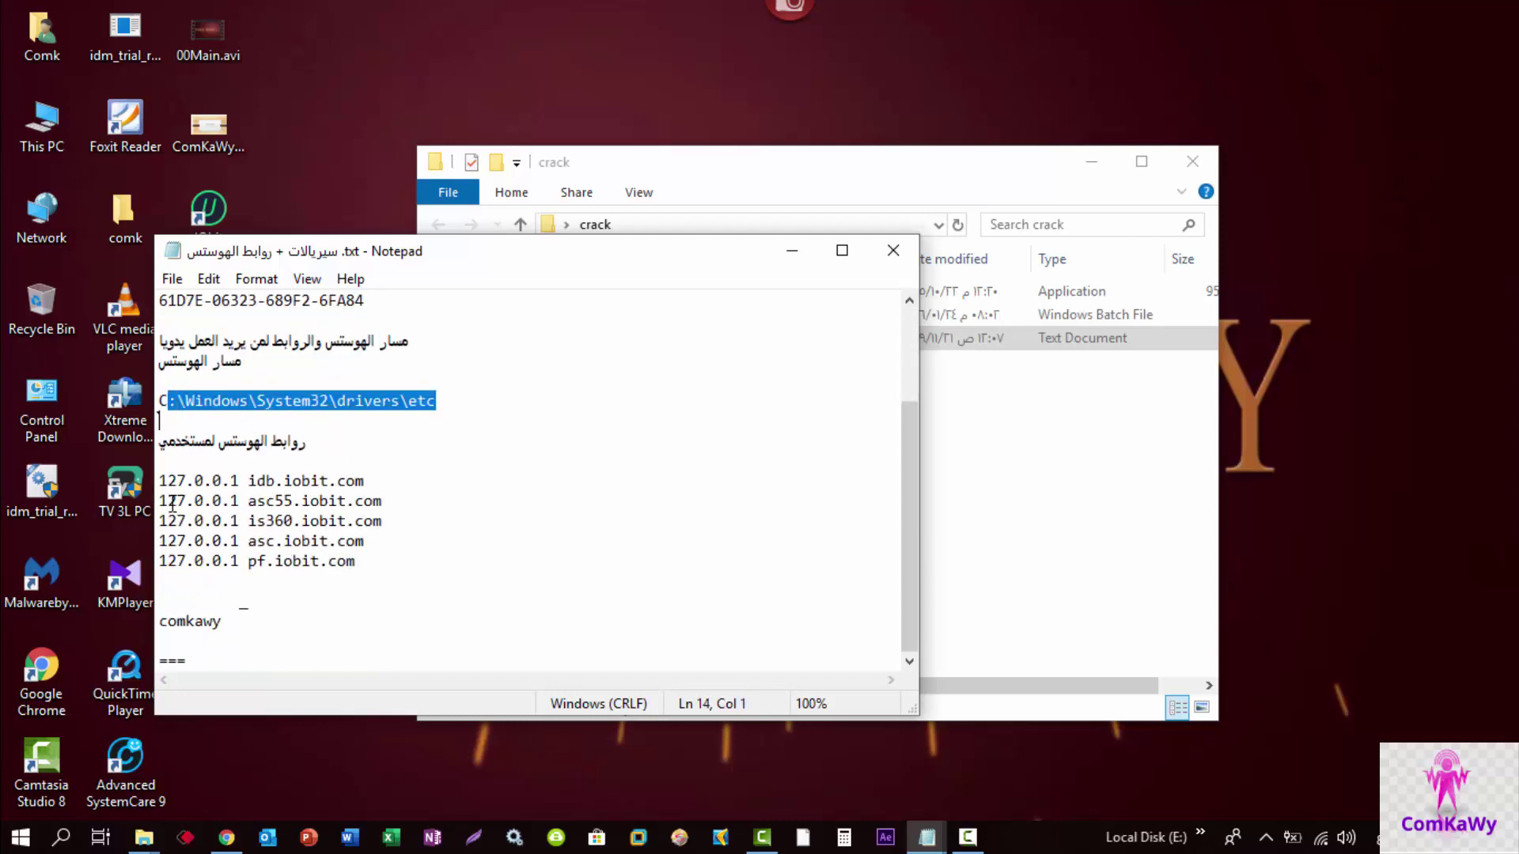
{"action": "left_click_drag", "start_coordinate": [161, 481], "coordinate": [435, 577]}
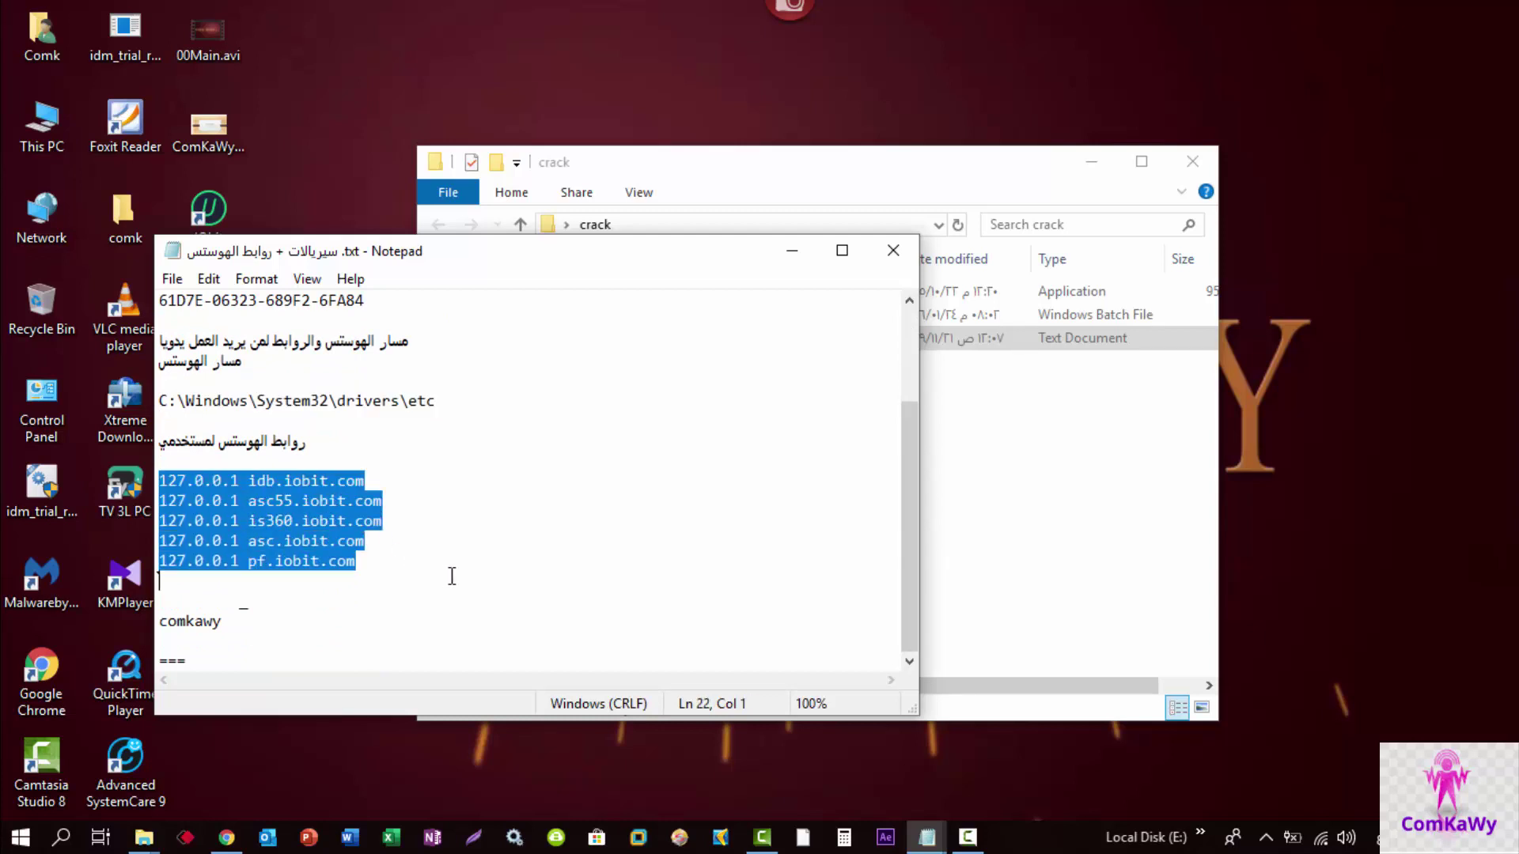
{"action": "left_click", "coordinate": [893, 250]}
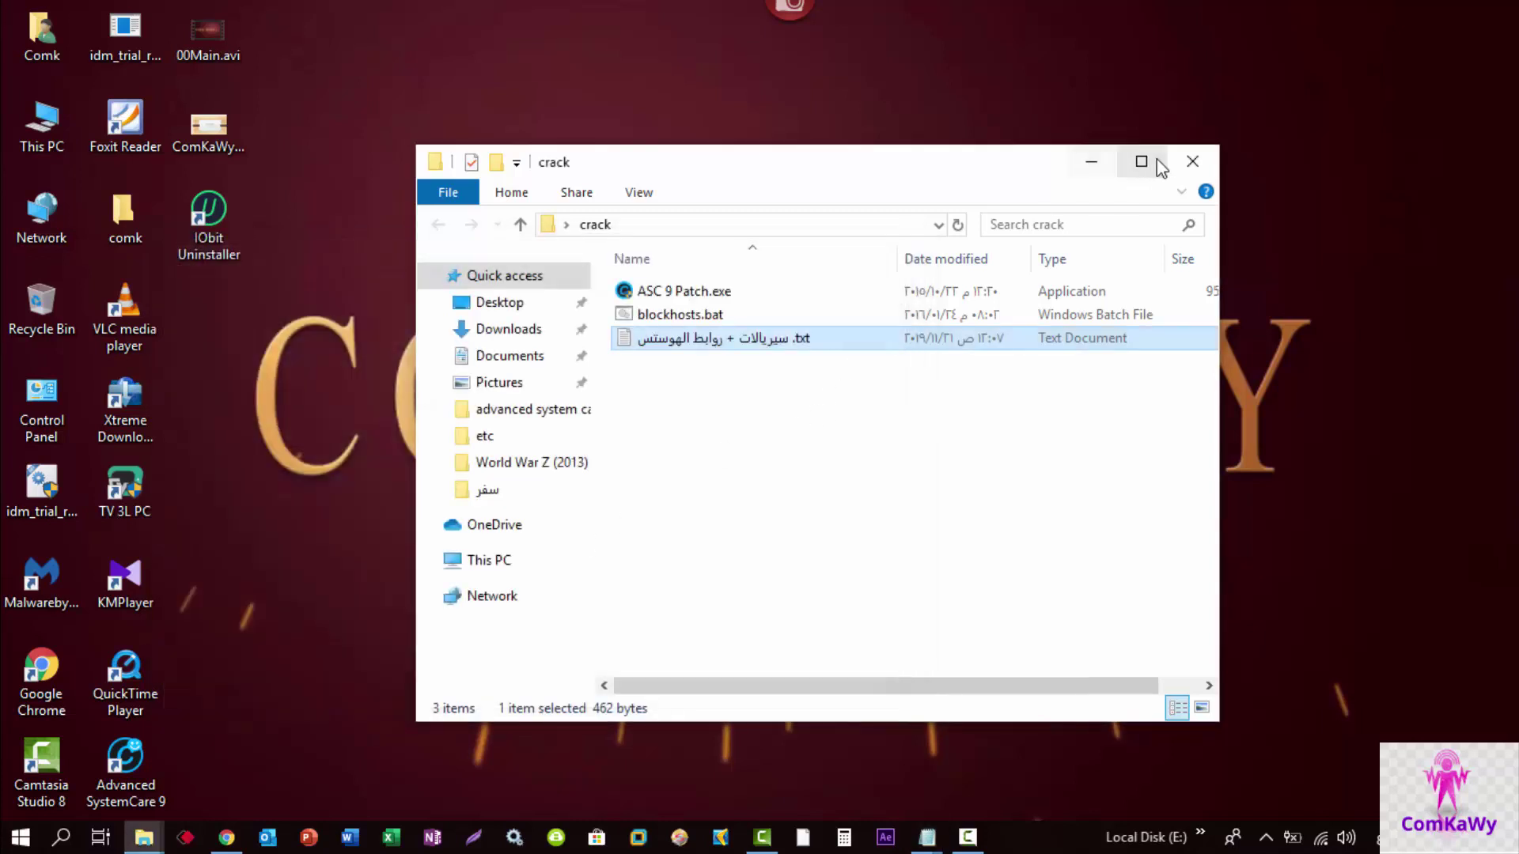
{"action": "left_click", "coordinate": [1192, 161]}
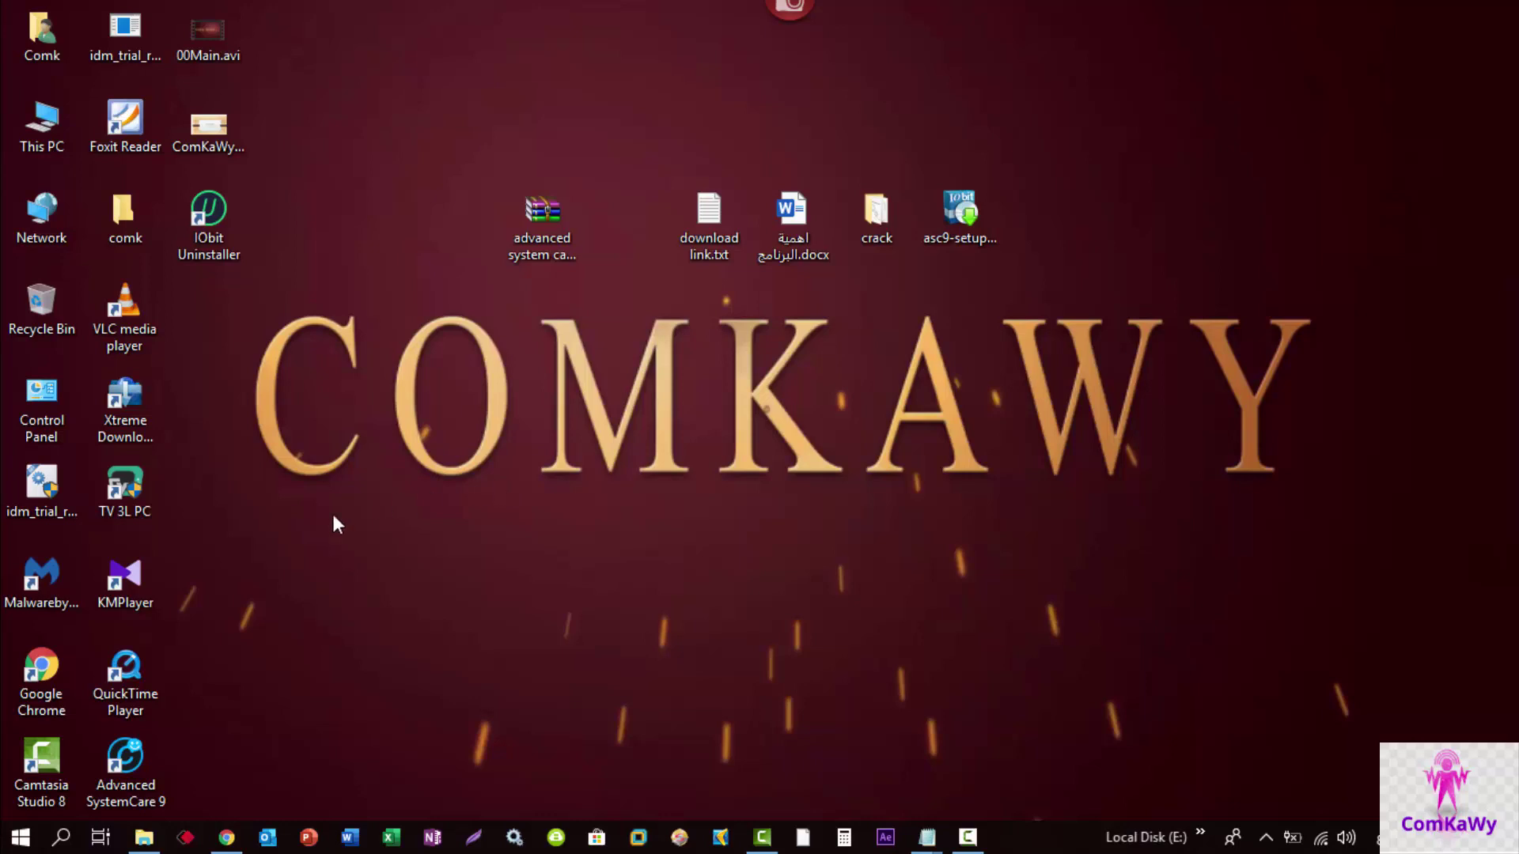
{"action": "left_click", "coordinate": [222, 229]}
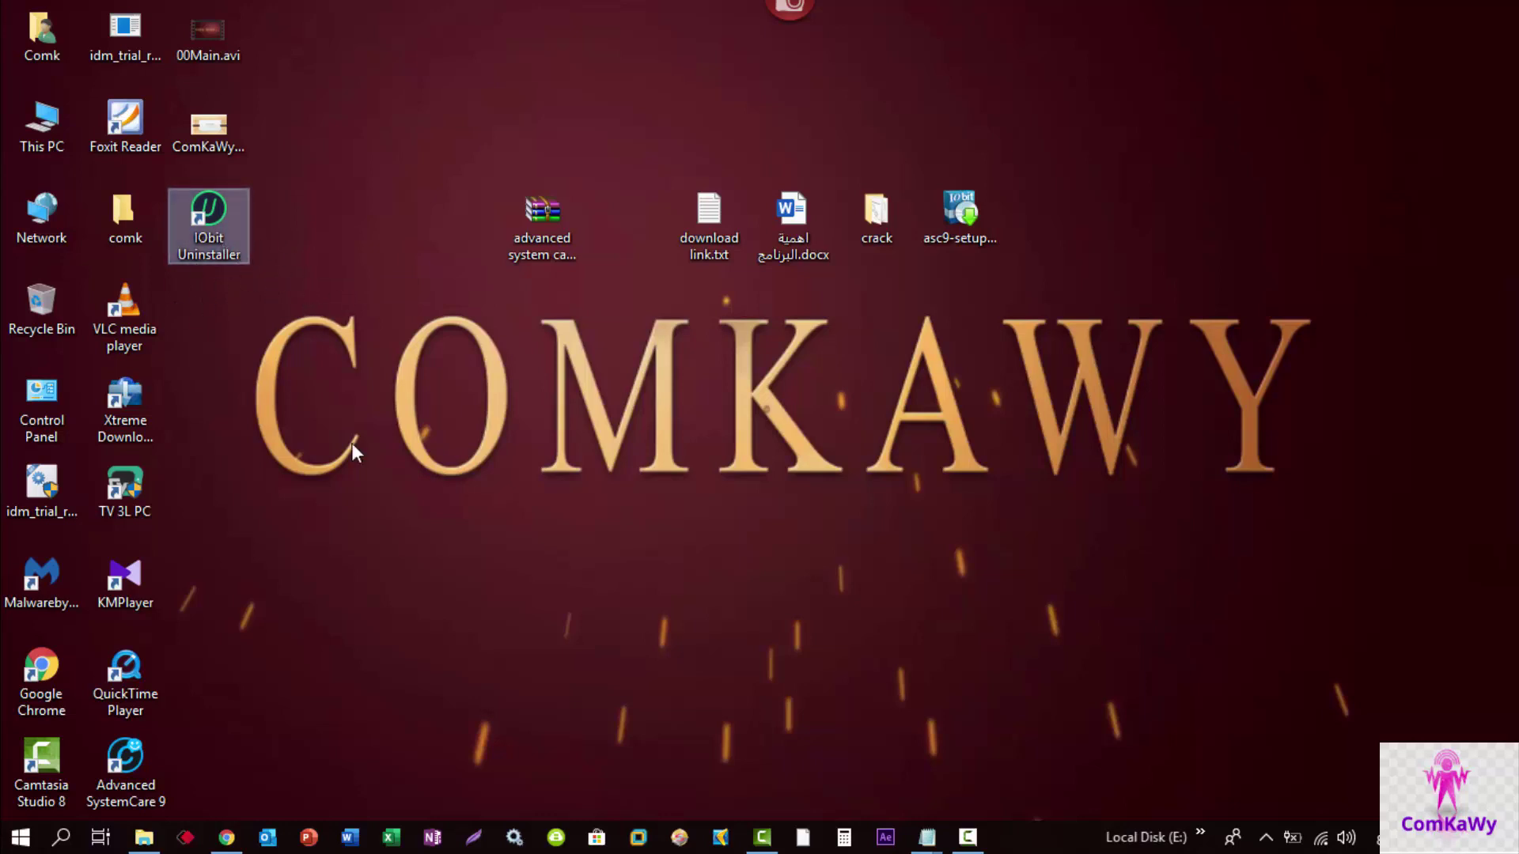
{"action": "left_click", "coordinate": [959, 222]}
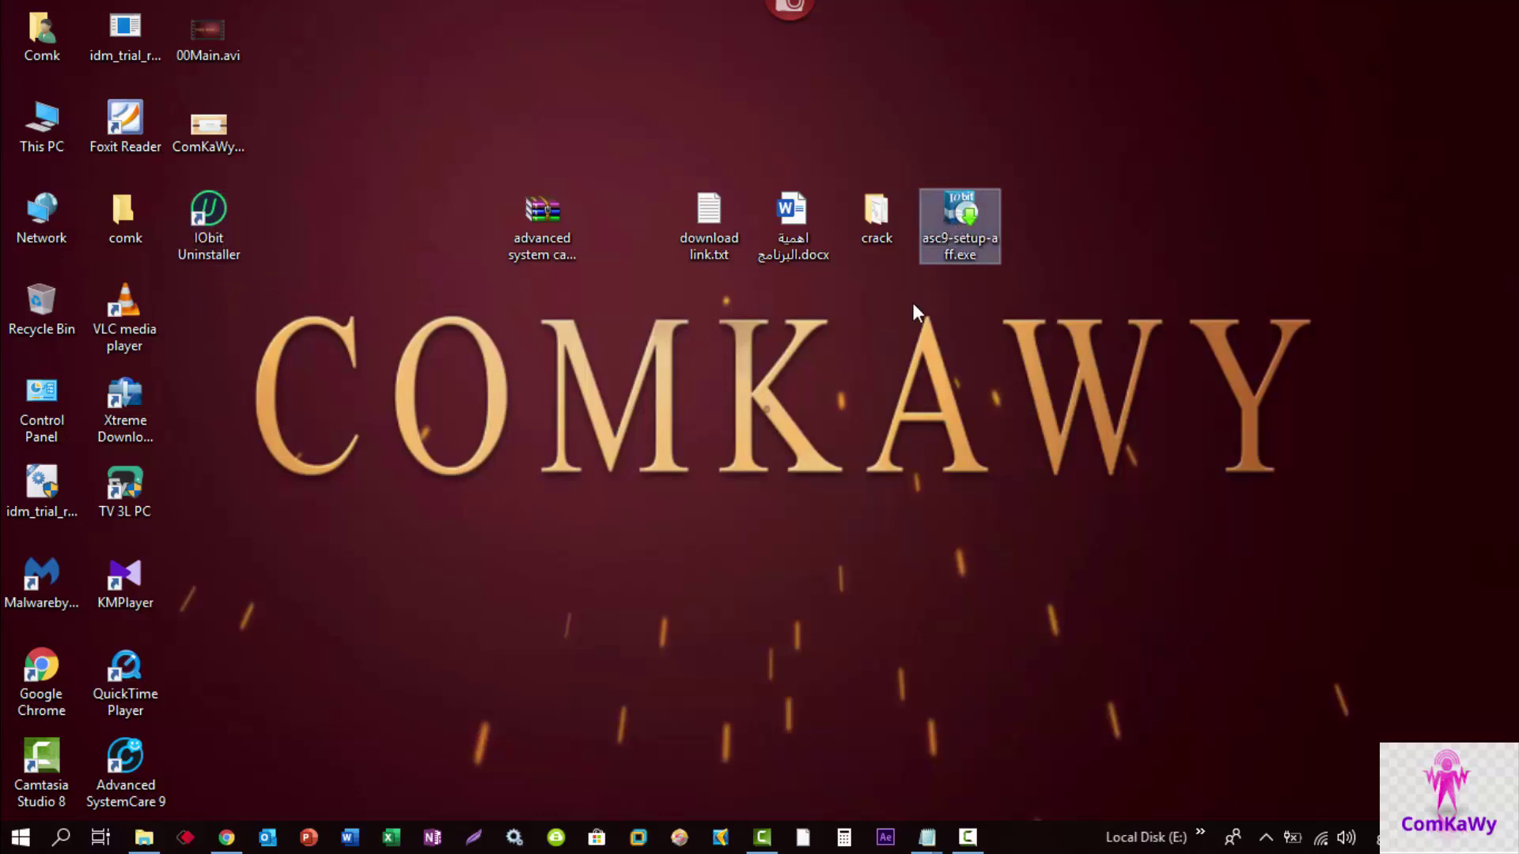